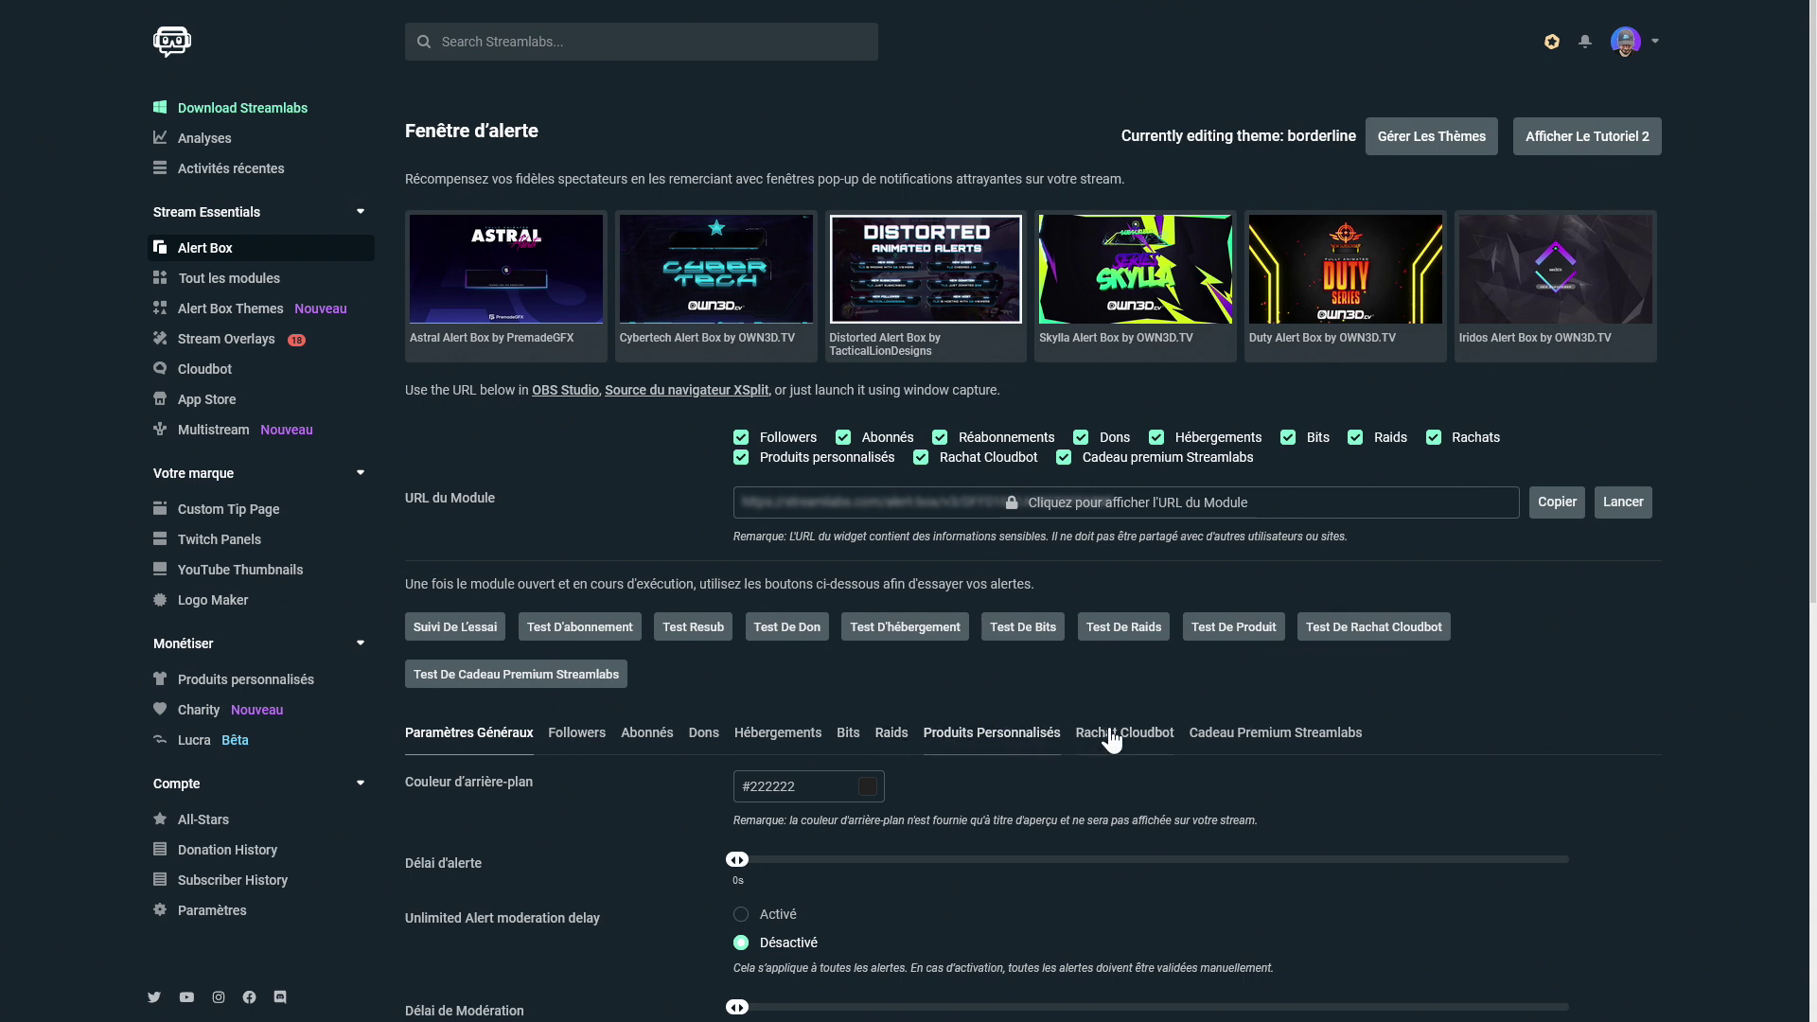
Step: Open the Followers alert settings in the Alert Box configuration
{"action": "left_click", "coordinate": [1269, 734]}
{"action": "scroll", "coordinate": [600, 770], "scroll_direction": "down", "scroll_amount": 2}
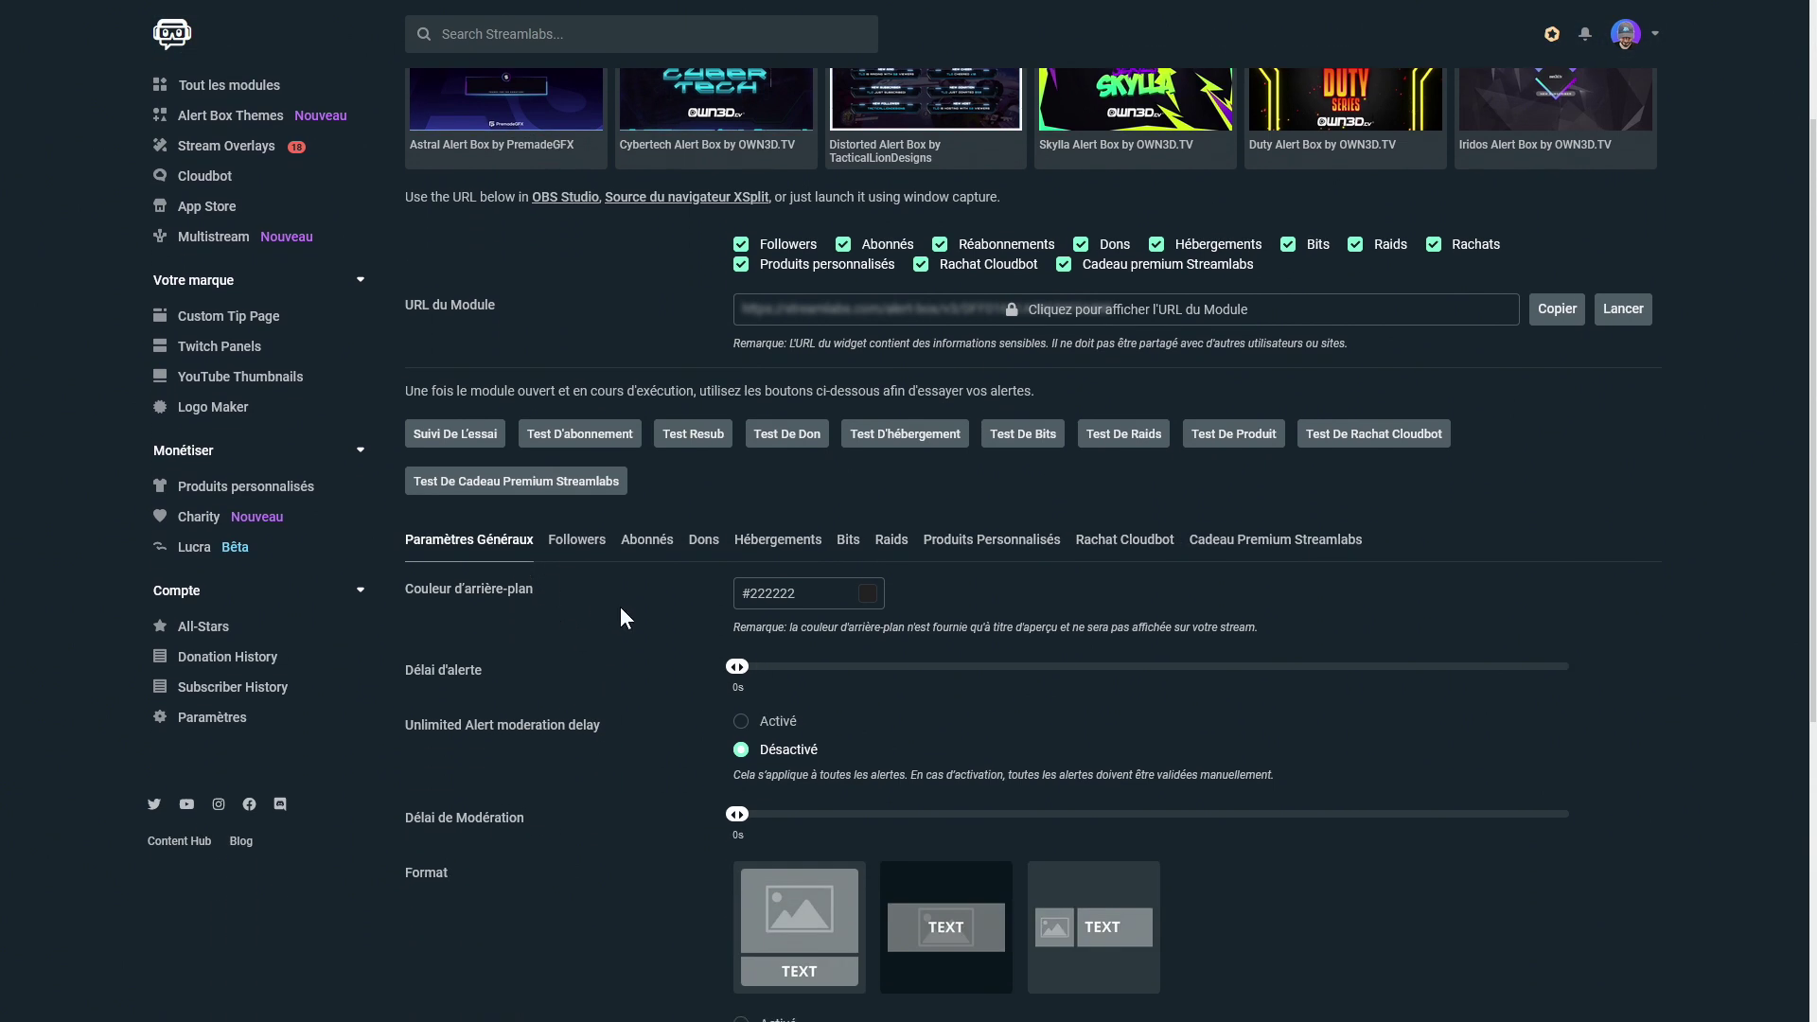
{"action": "scroll", "coordinate": [623, 617], "scroll_direction": "down", "scroll_amount": 1}
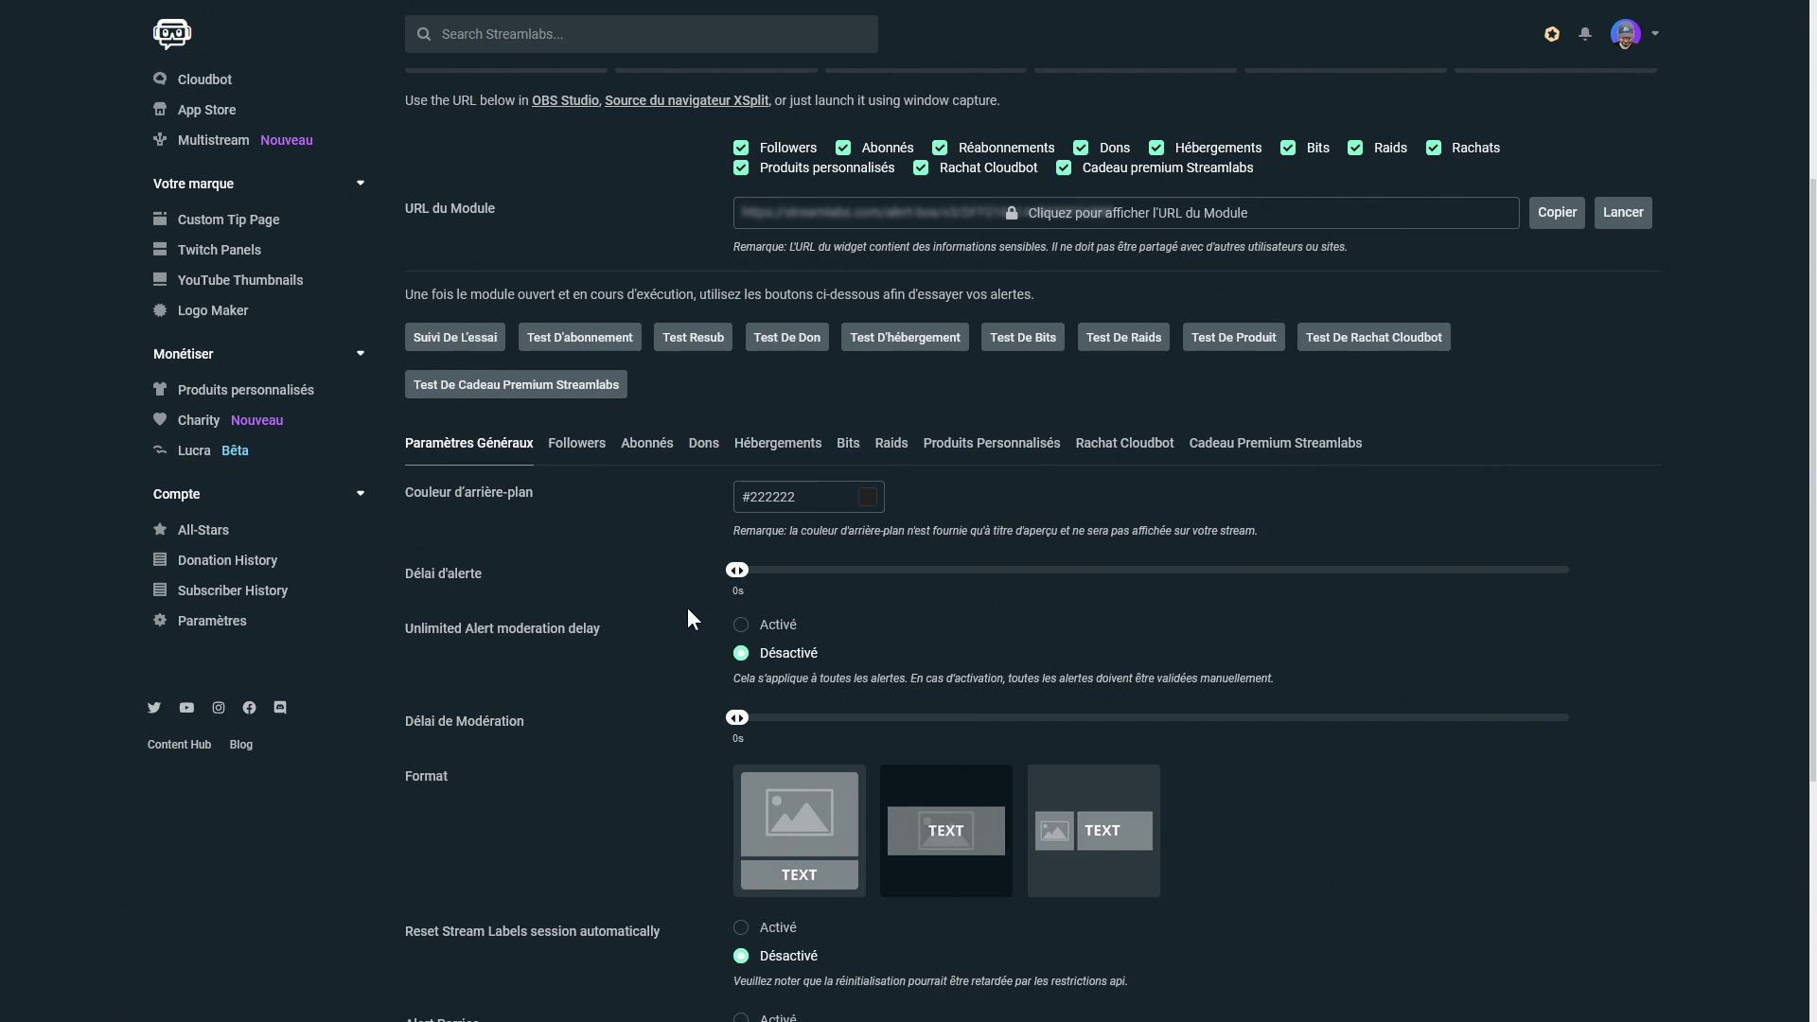
{"action": "left_click", "coordinate": [585, 445]}
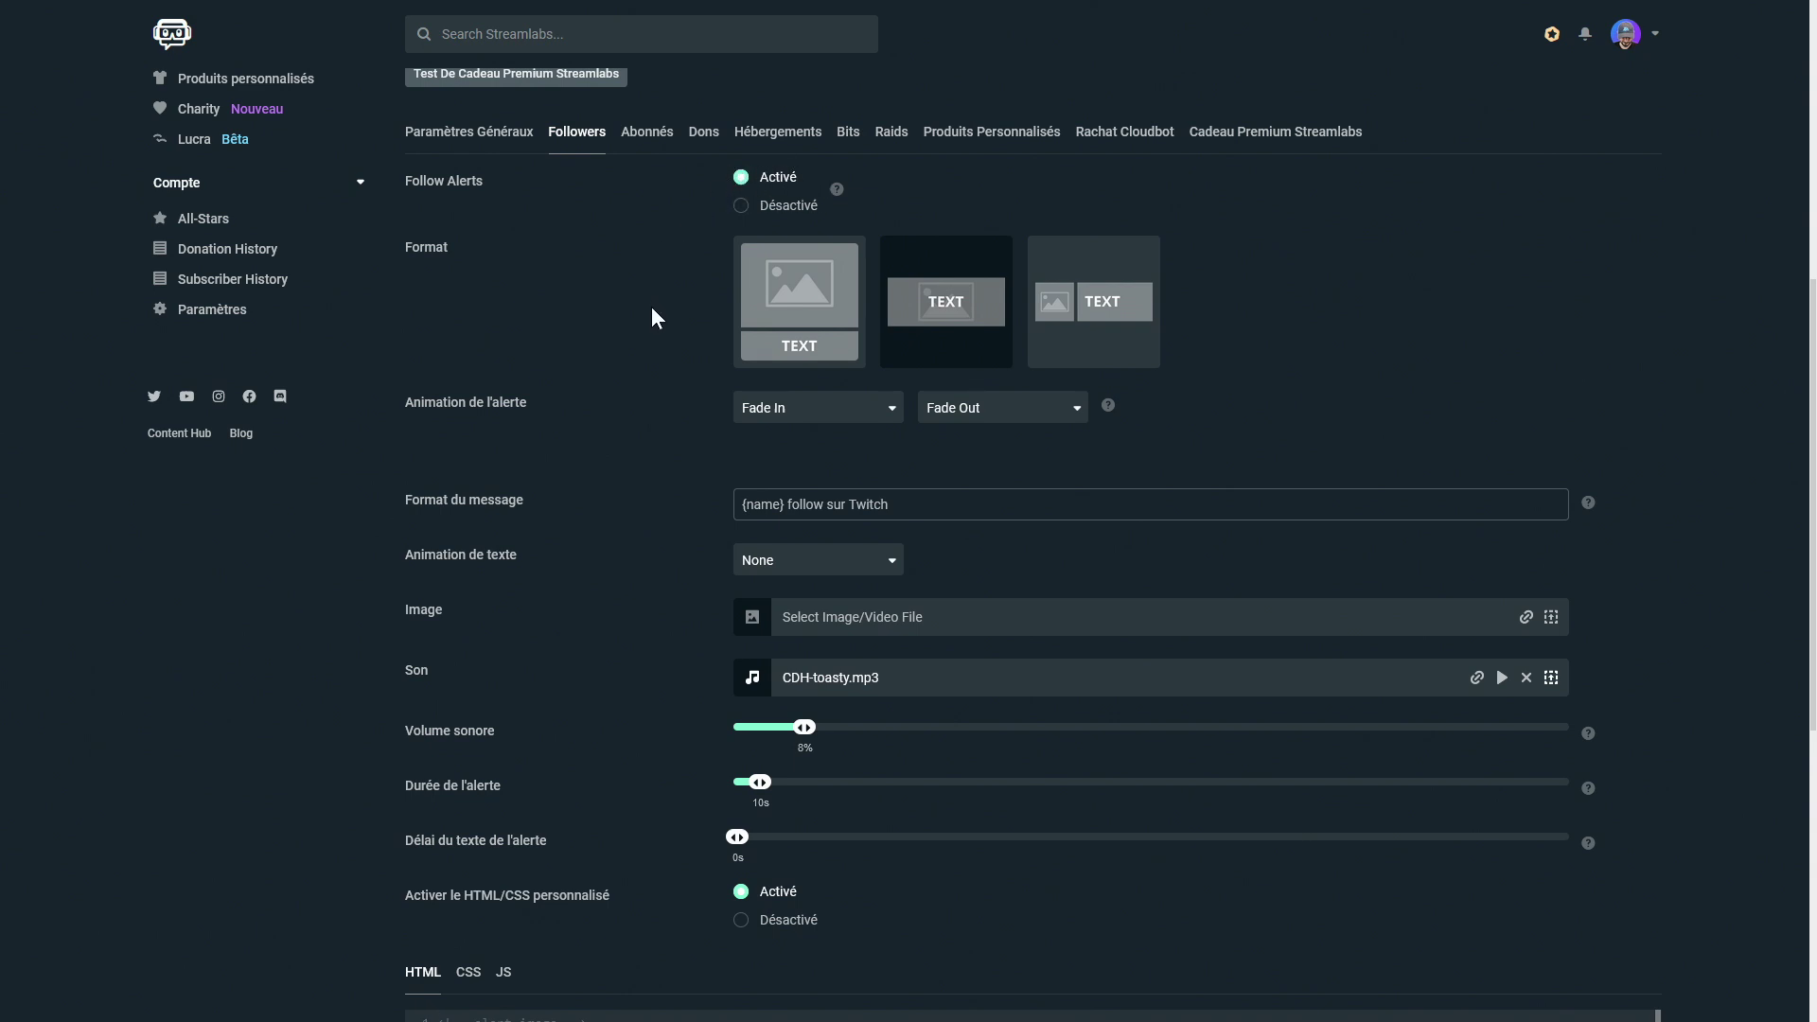
Step: Try the image-above-text and image-beside-text formats for the follower alert, returning to the text-over-image format
{"action": "left_click", "coordinate": [800, 294]}
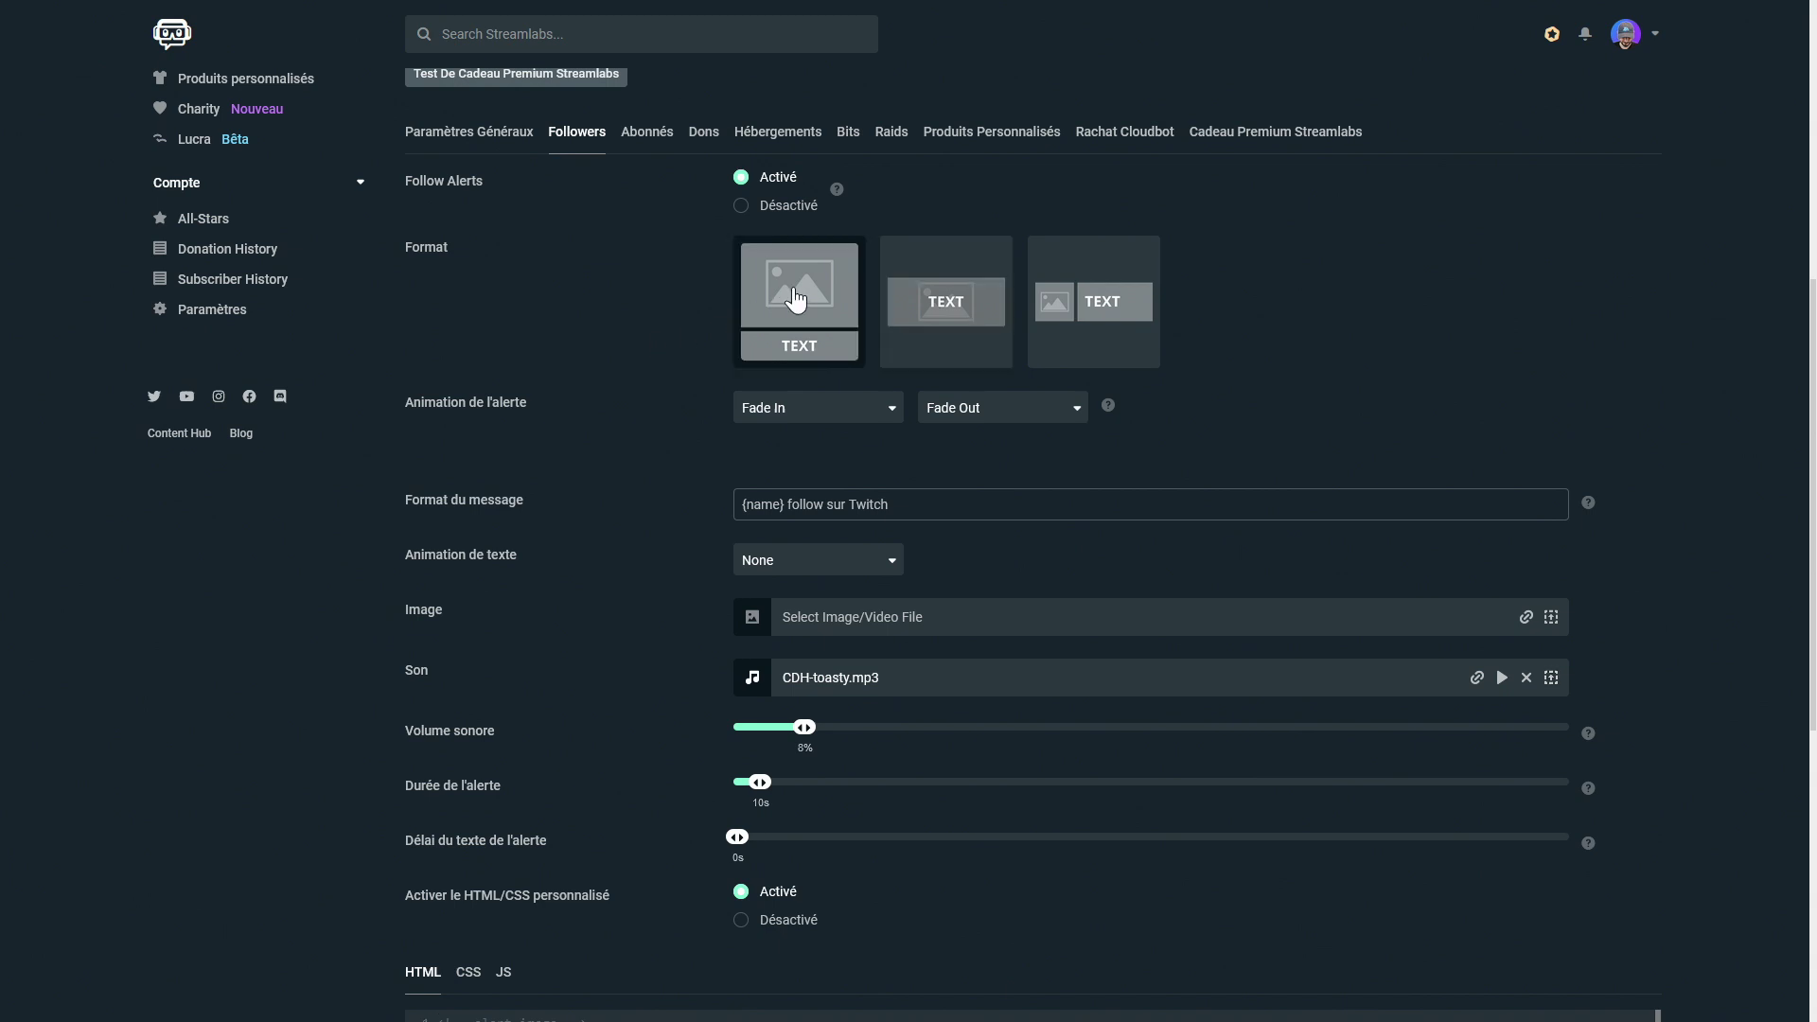
{"action": "left_click", "coordinate": [942, 301]}
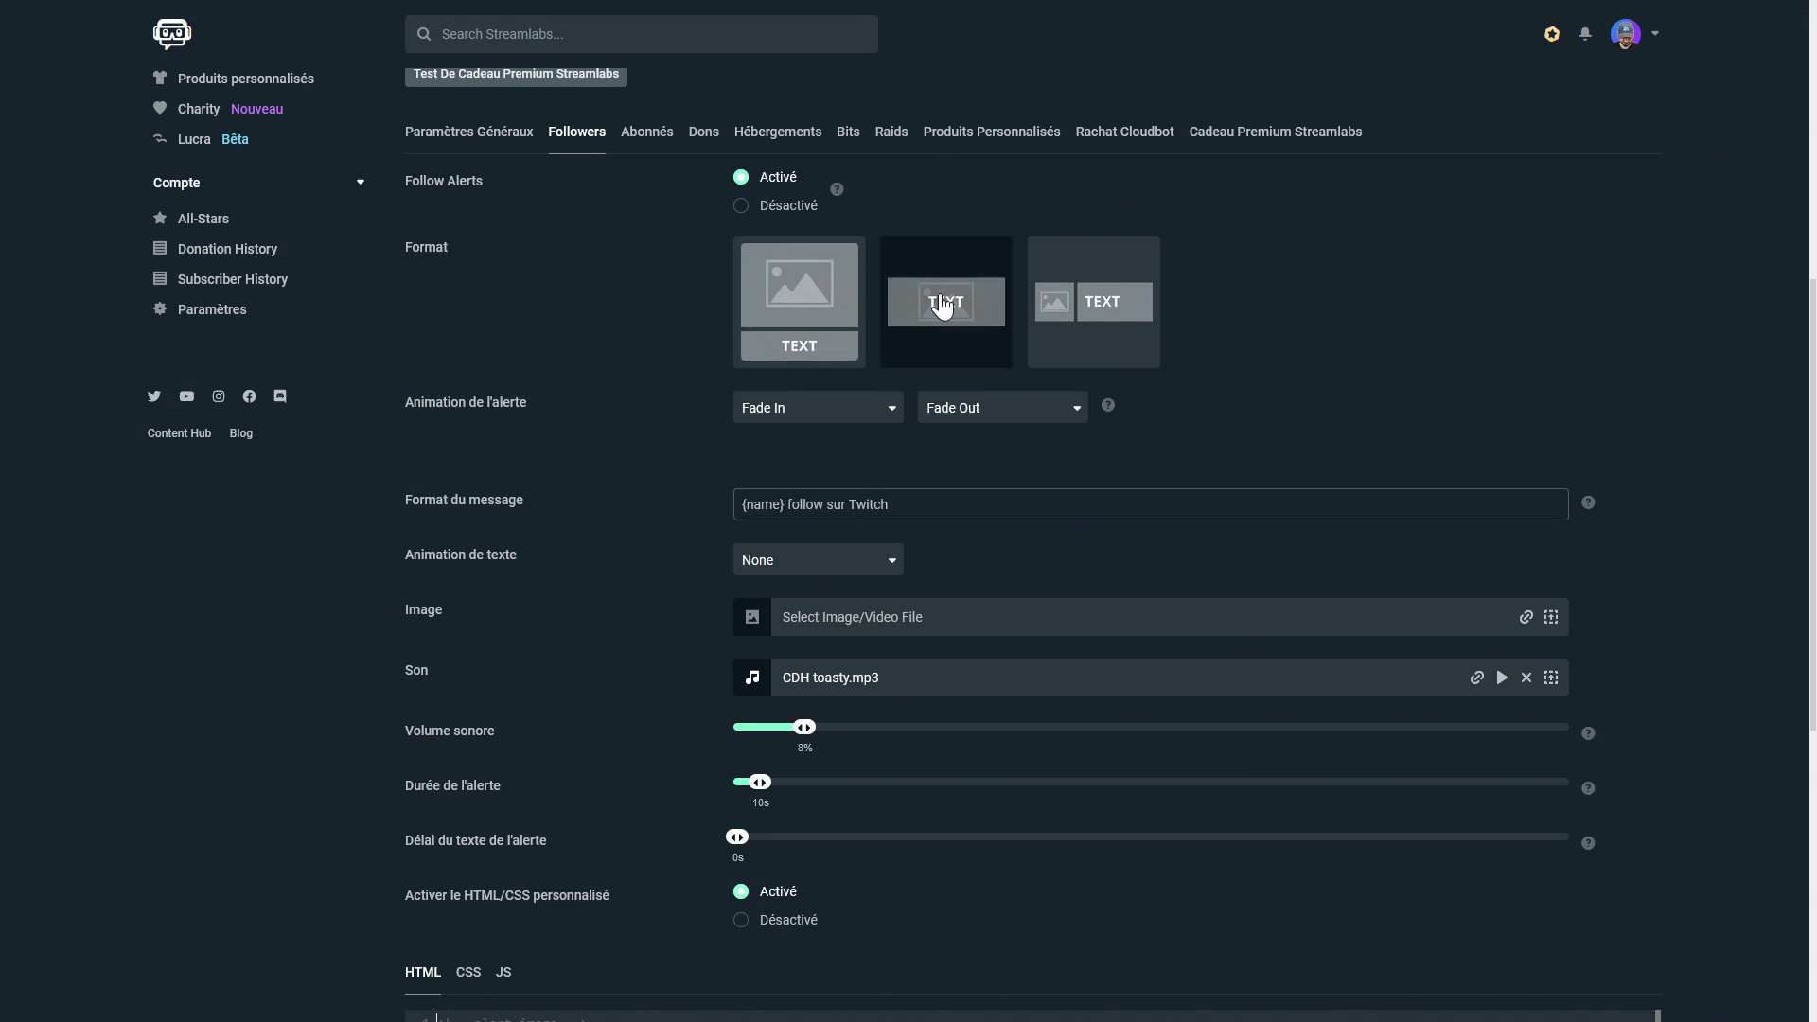
{"action": "left_click", "coordinate": [1096, 307]}
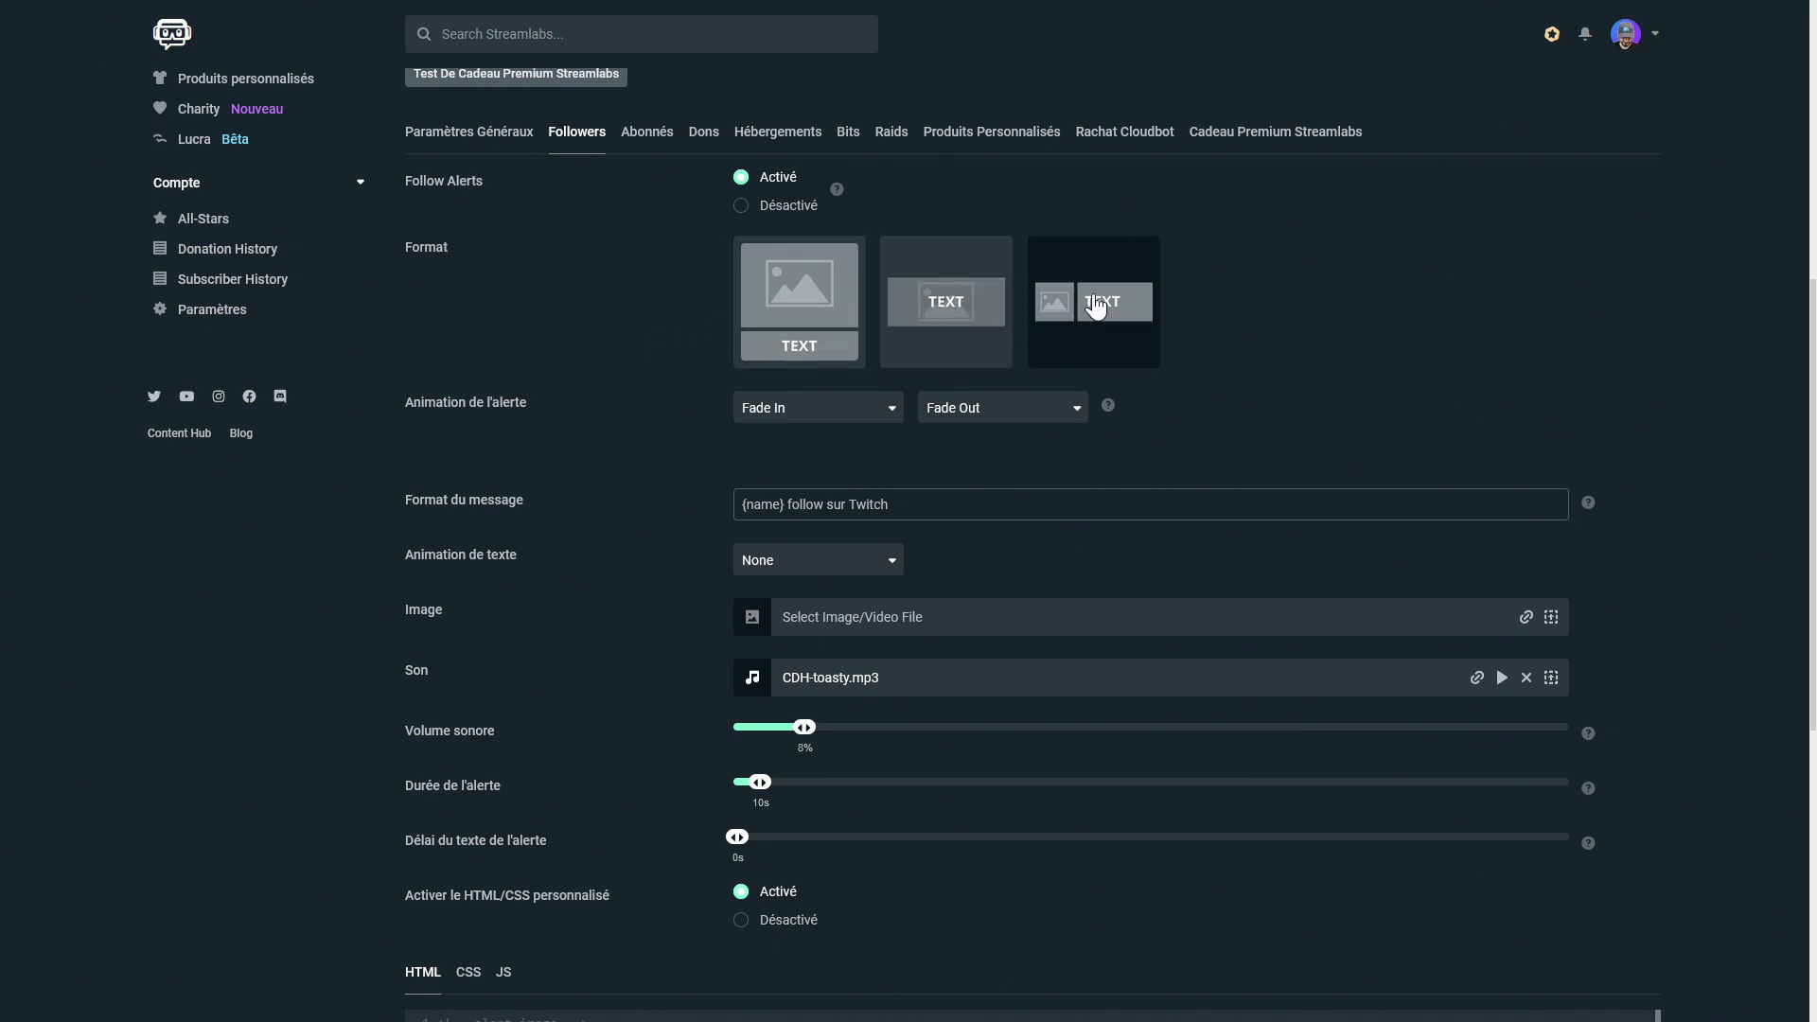
{"action": "left_click", "coordinate": [947, 305]}
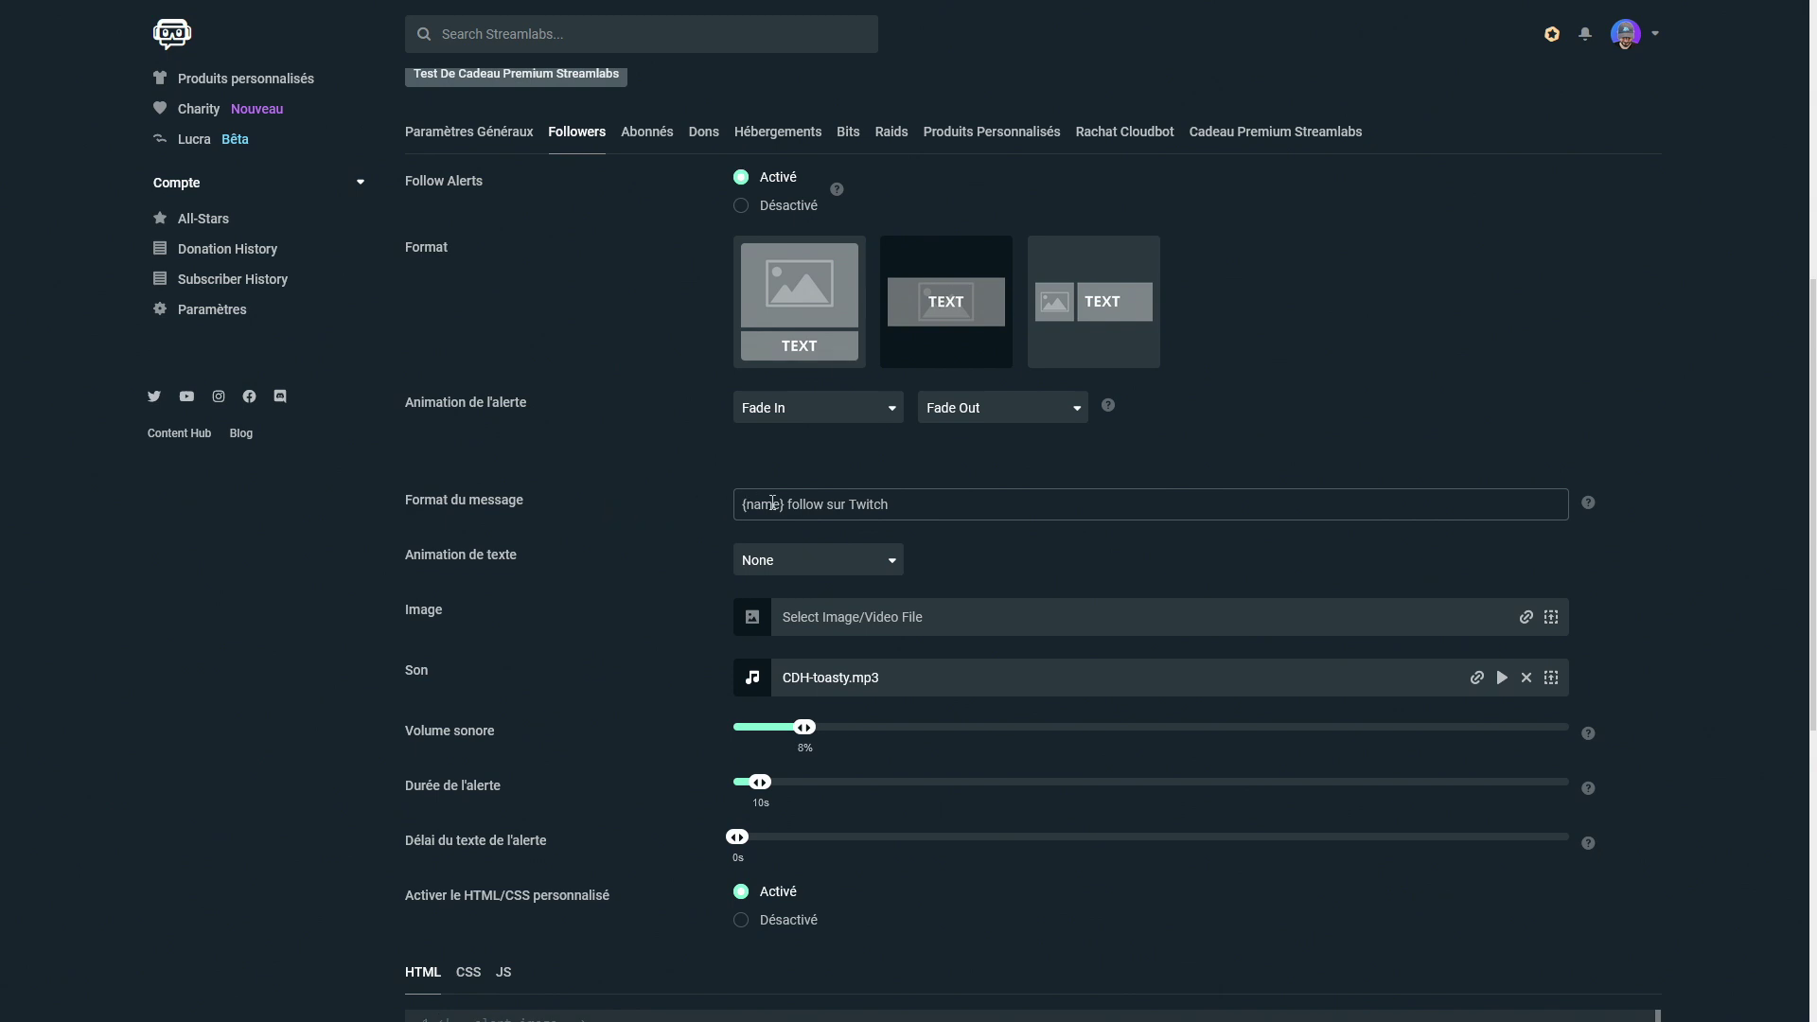
Step: Shorten the follower alert's message format to only {name}
{"action": "left_click_drag", "start_coordinate": [787, 506], "coordinate": [727, 506]}
{"action": "left_click_drag", "start_coordinate": [906, 499], "coordinate": [721, 504]}
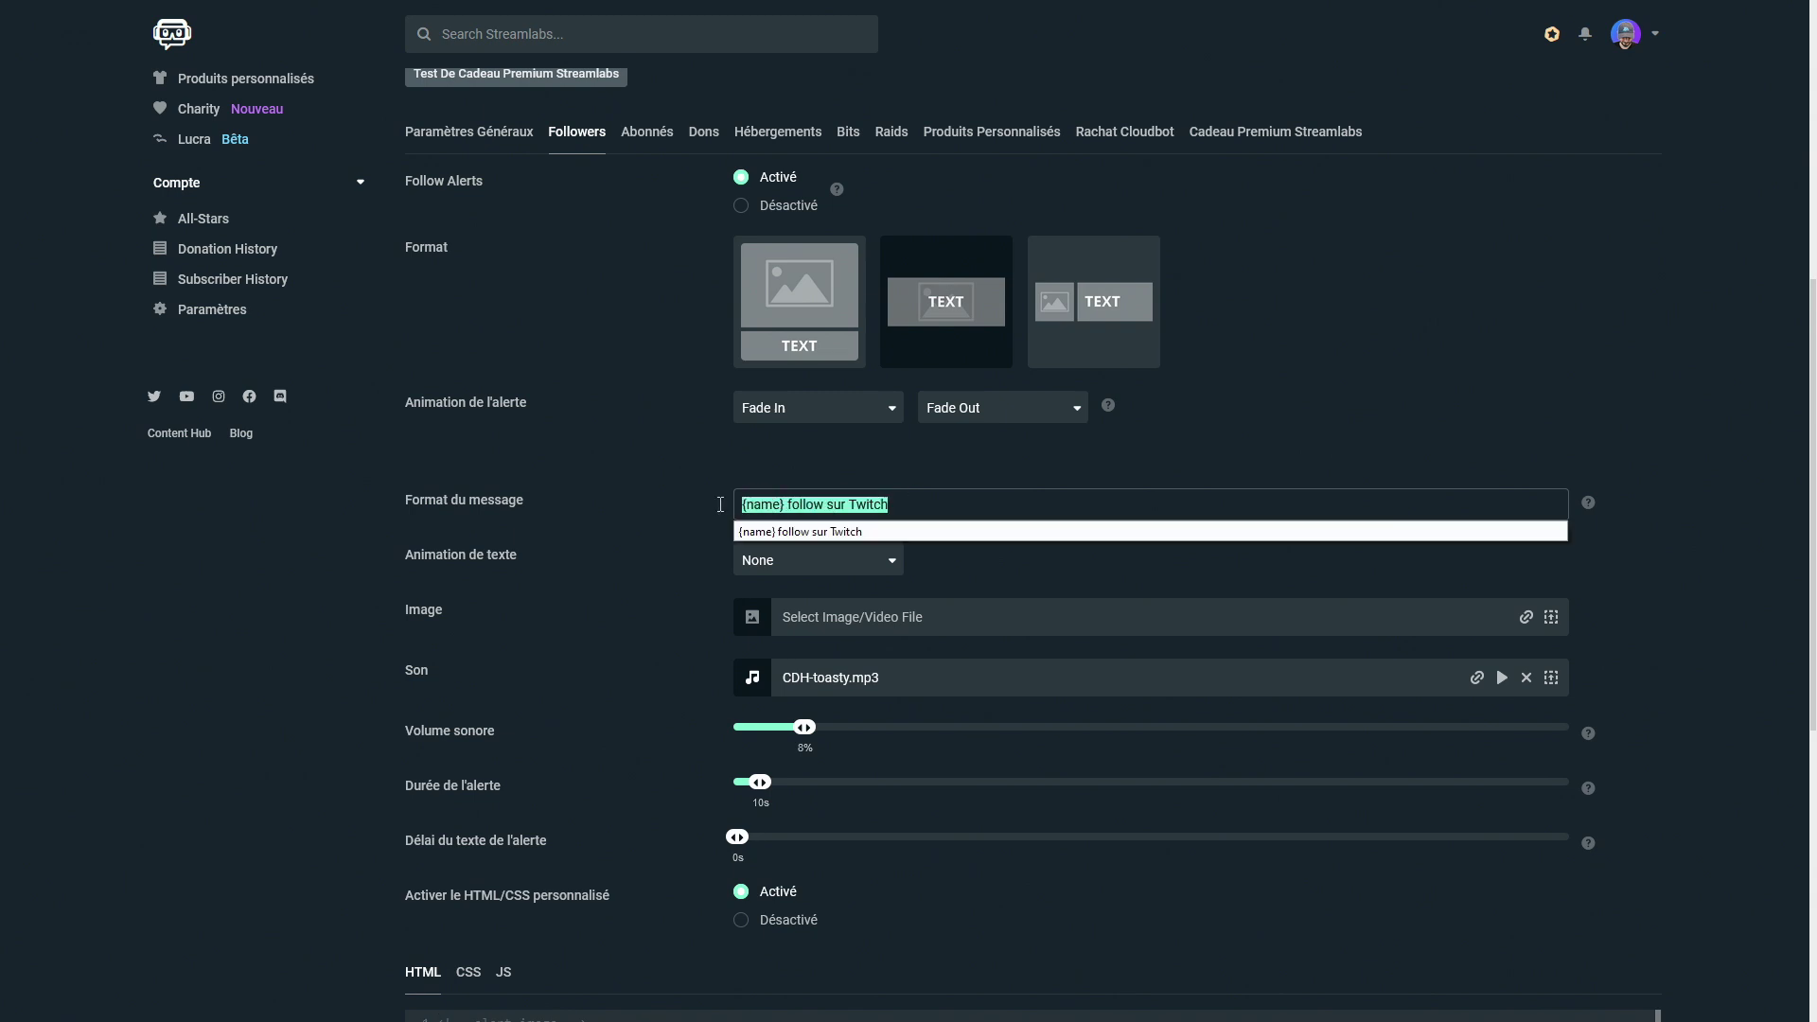
{"action": "left_click", "coordinate": [802, 506]}
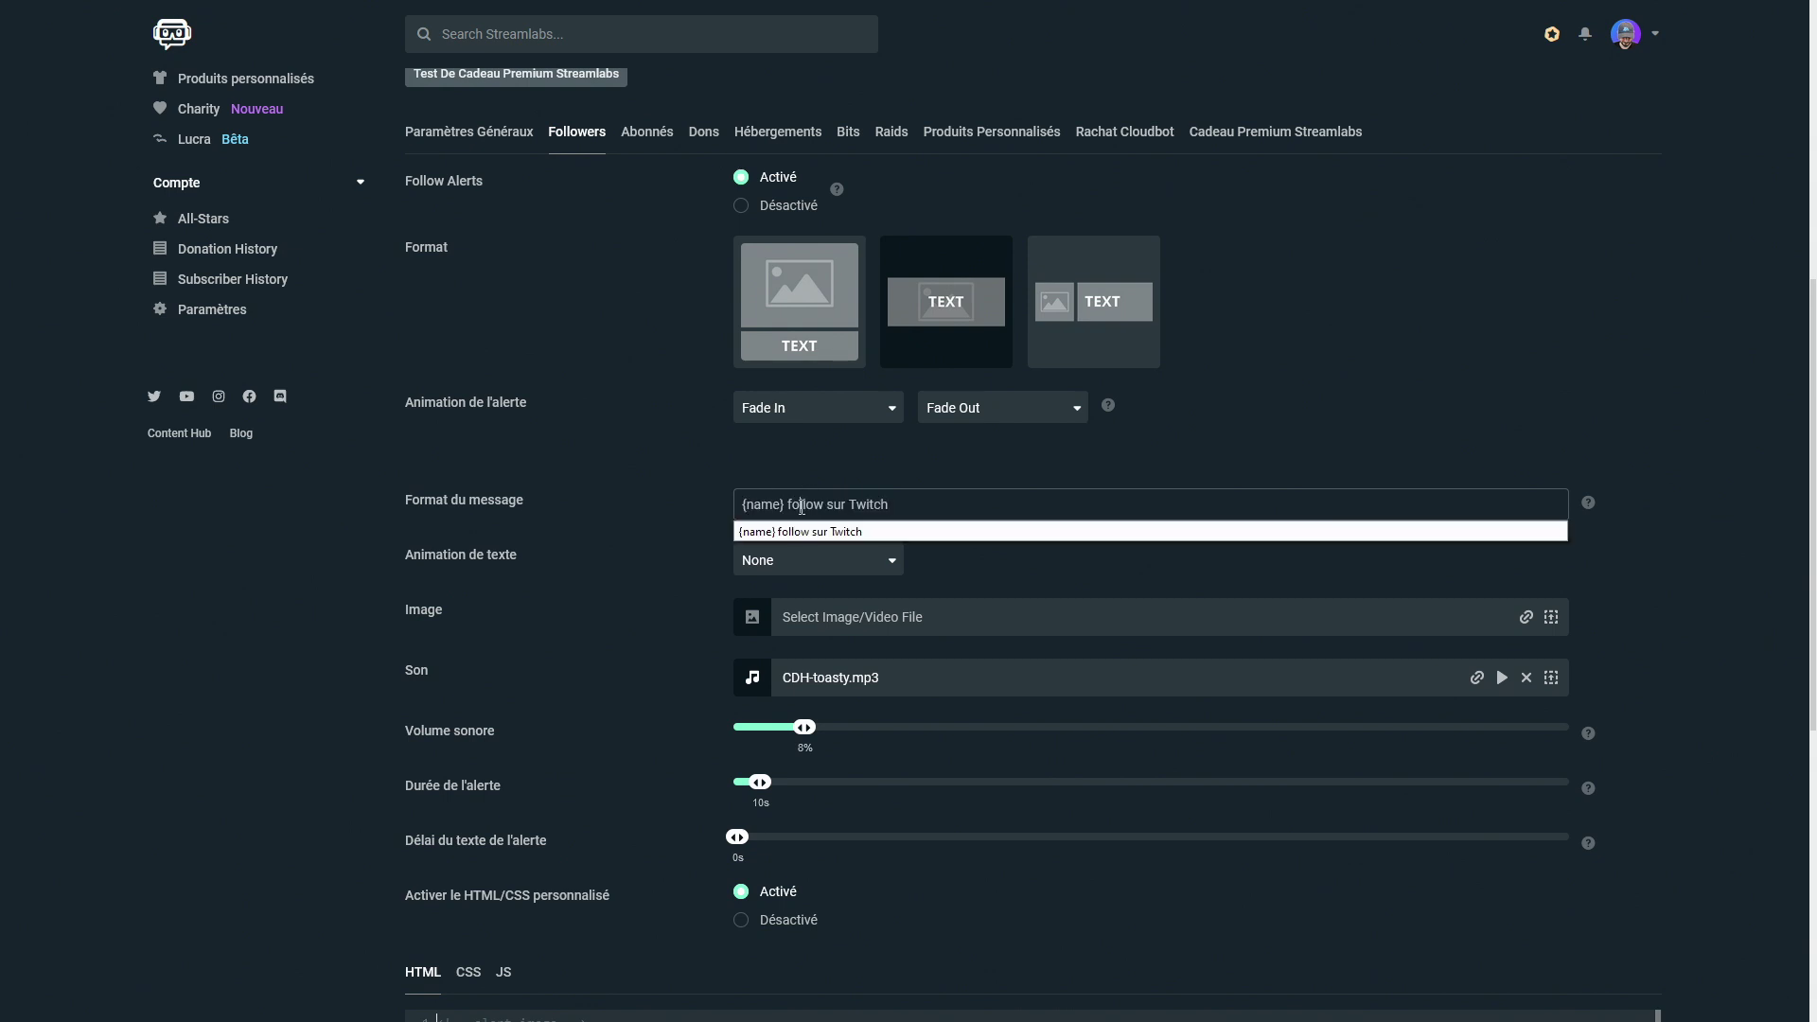
{"action": "left_click_drag", "start_coordinate": [787, 507], "coordinate": [900, 504]}
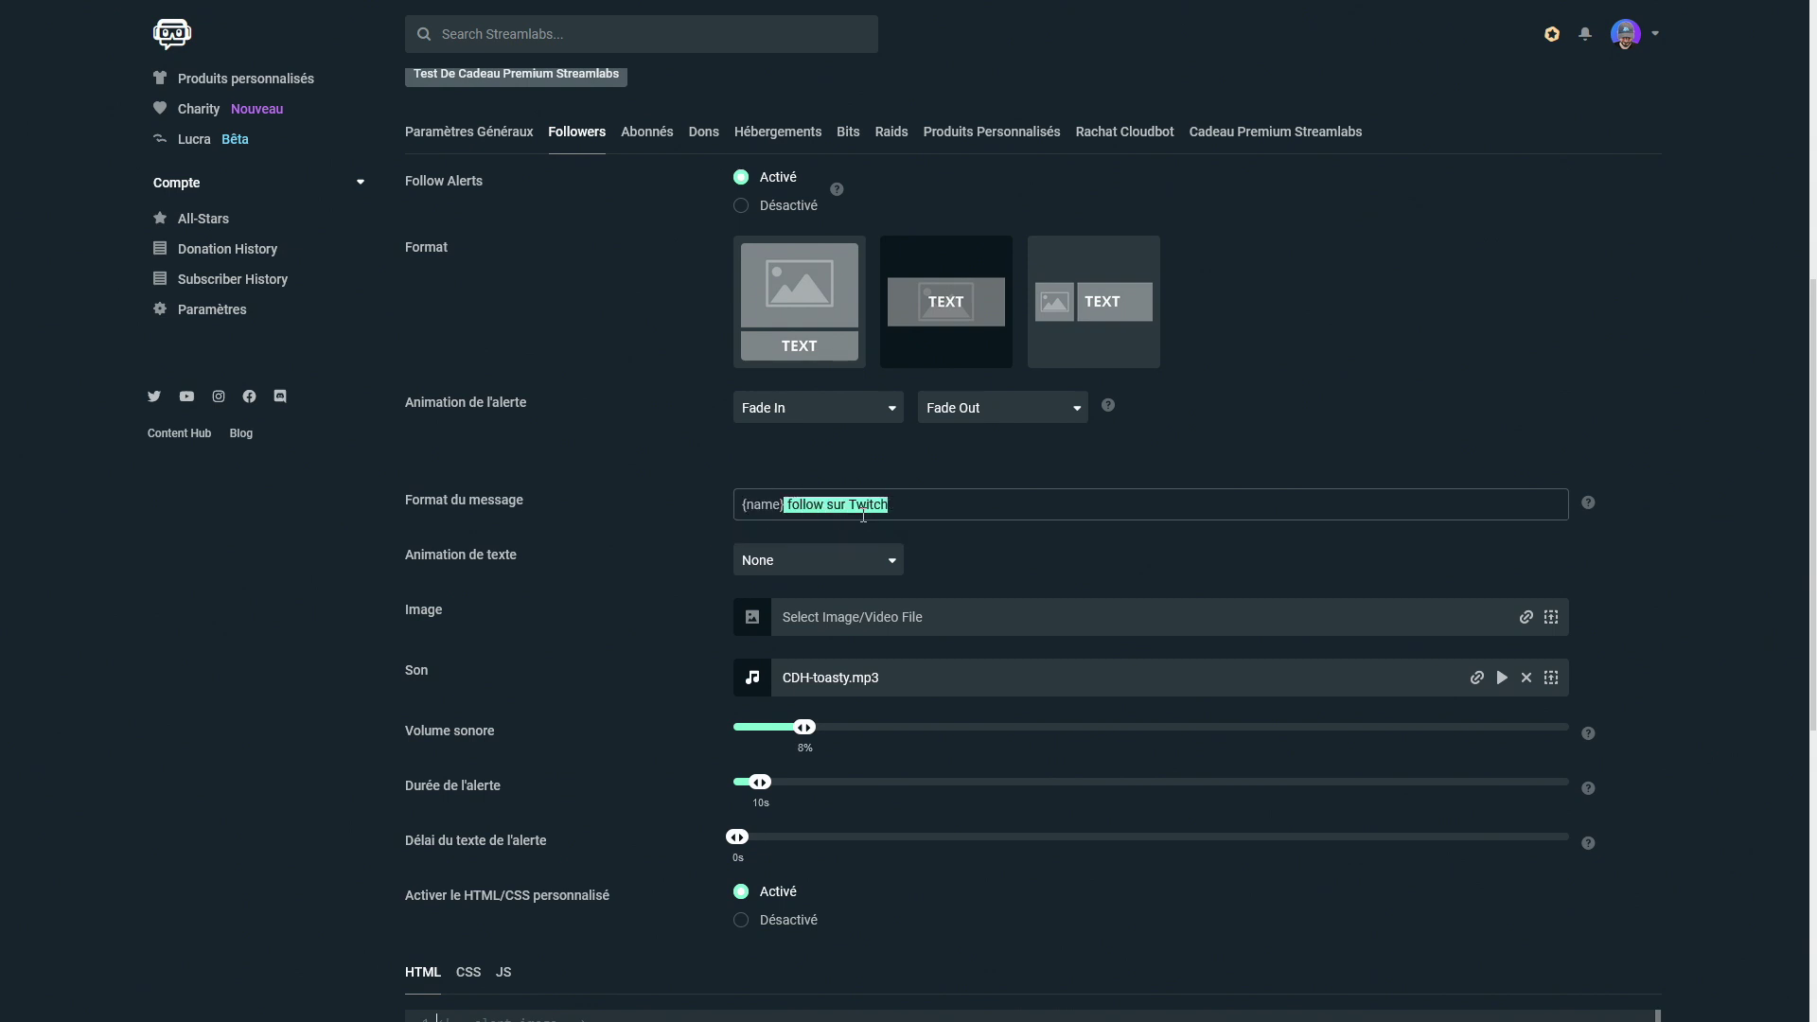
{"action": "key", "text": "BackSpace"}
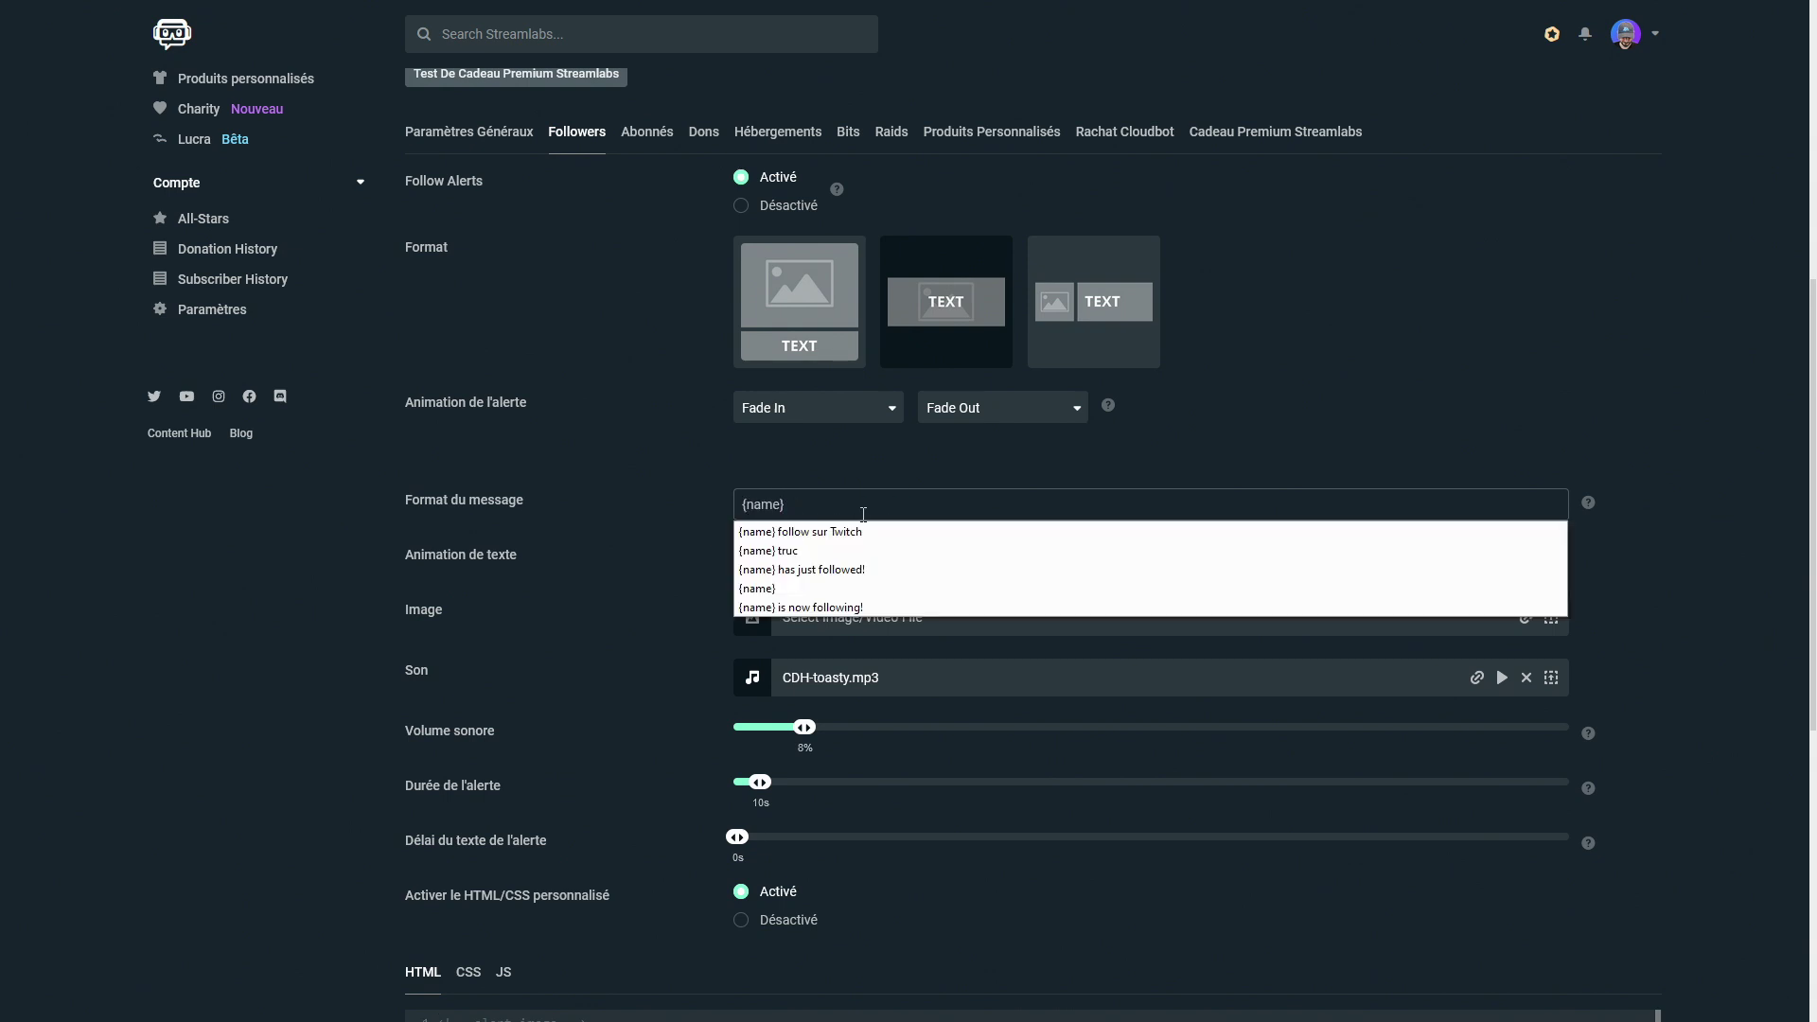
{"action": "left_click", "coordinate": [684, 520]}
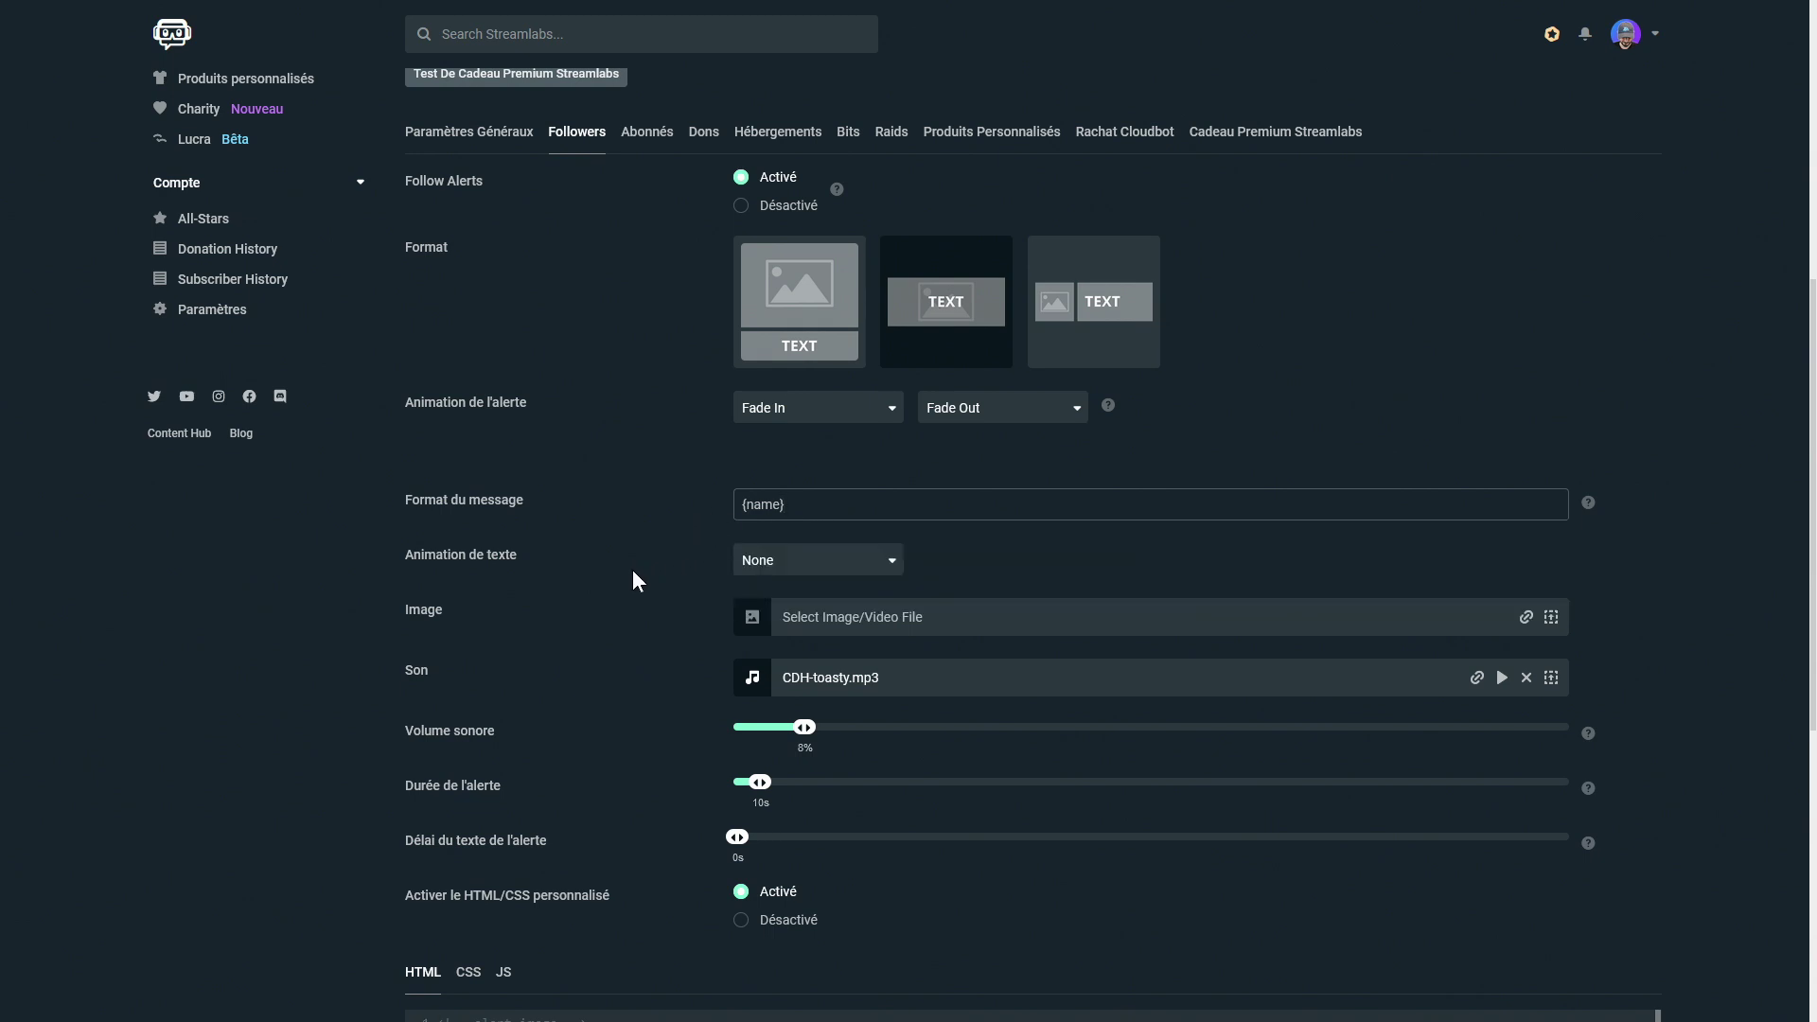
Step: Set the follower alert's text animation to Pulse
{"action": "left_click", "coordinate": [781, 560]}
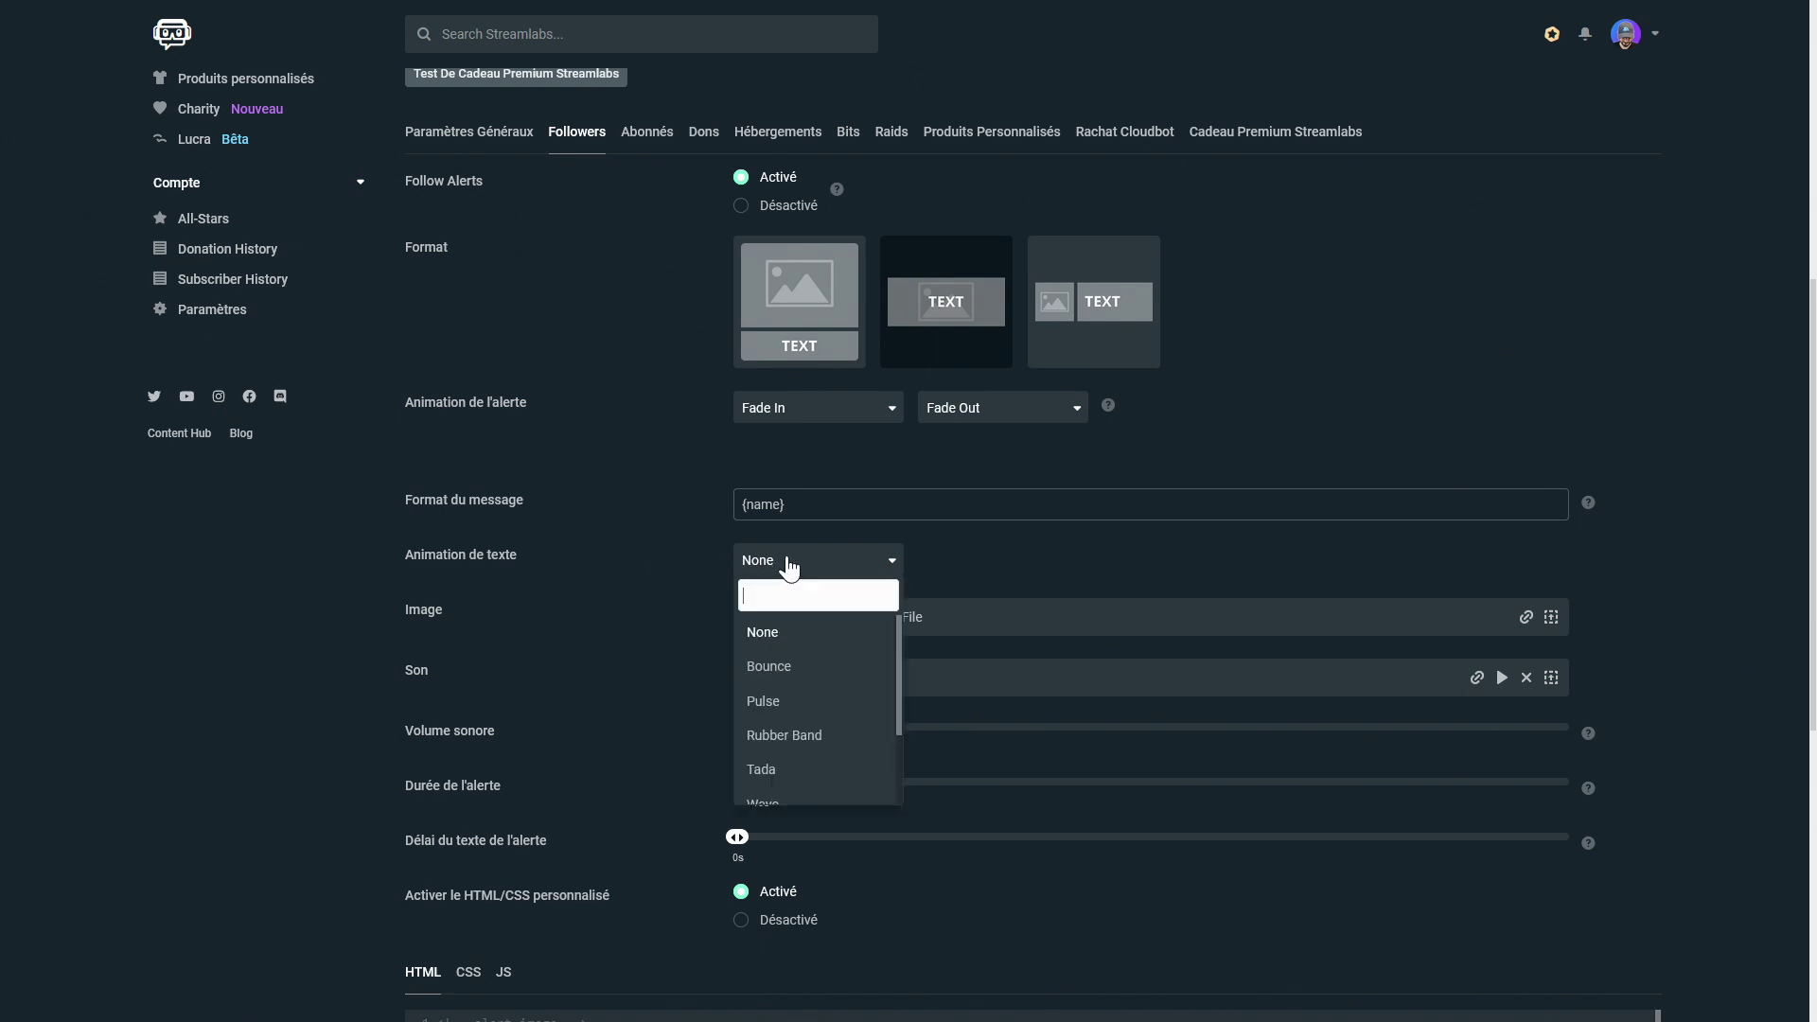
{"action": "left_click", "coordinate": [770, 702]}
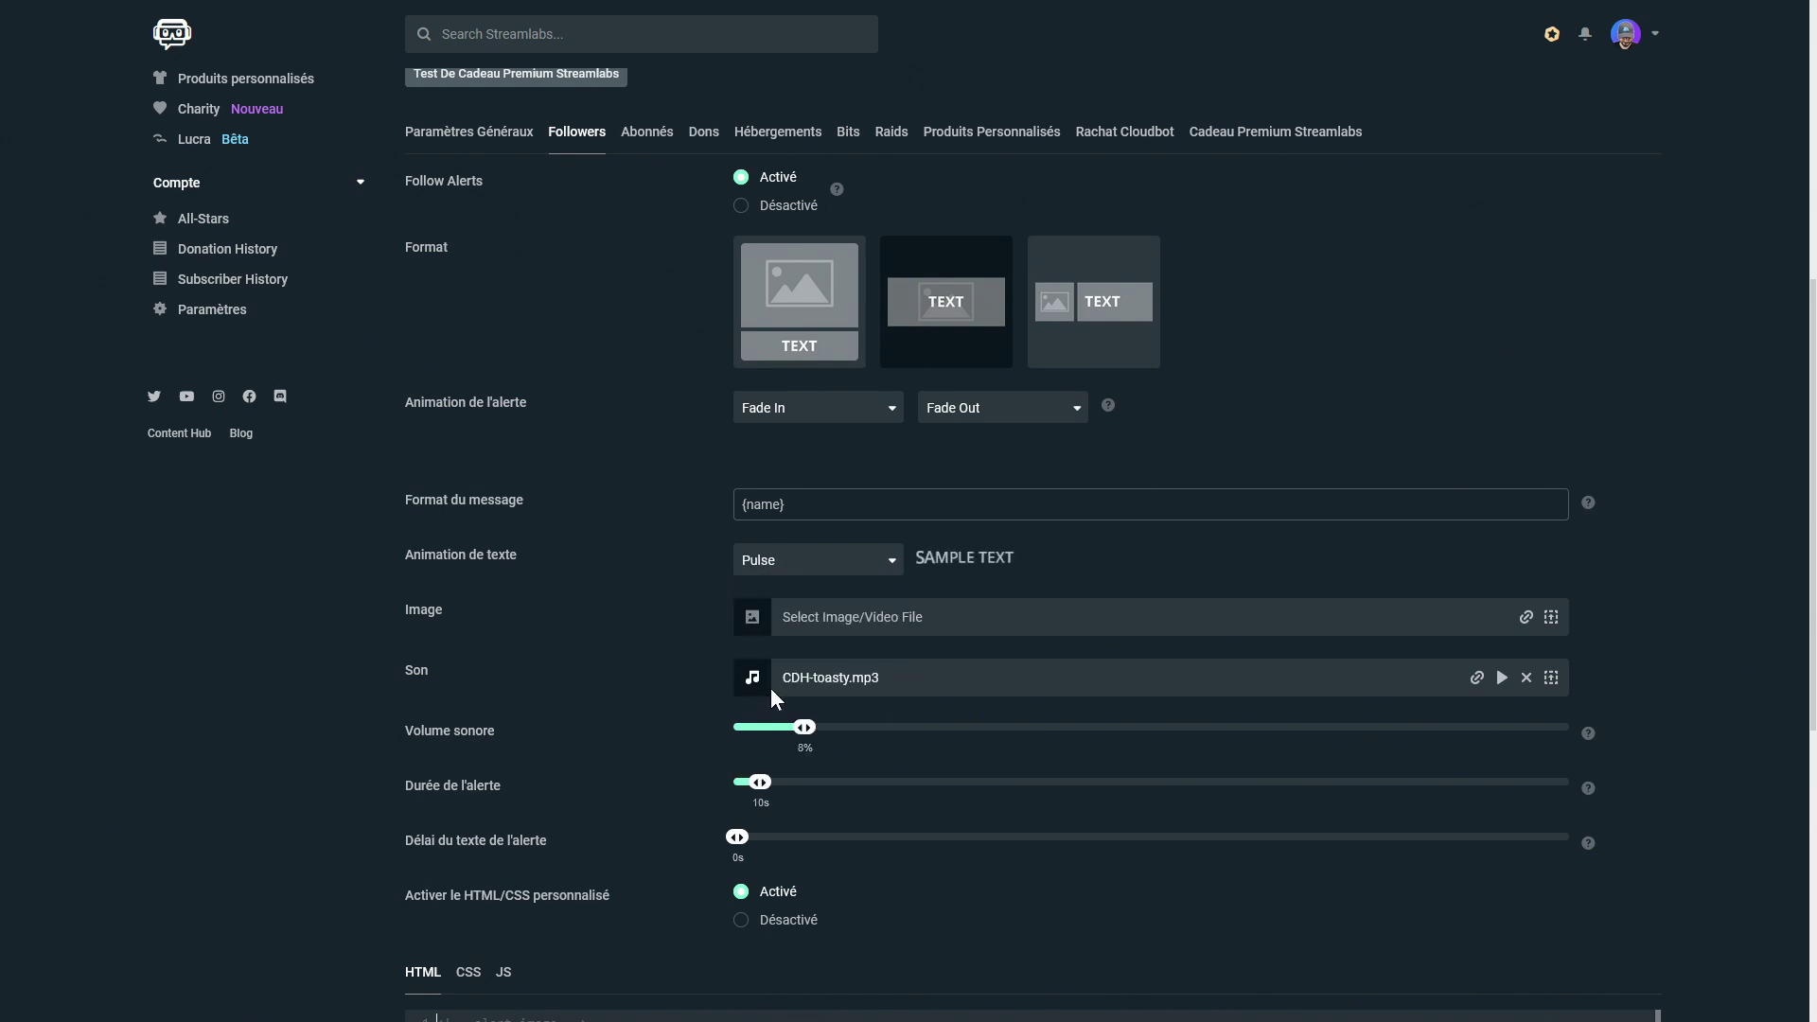
{"action": "left_click", "coordinate": [891, 571]}
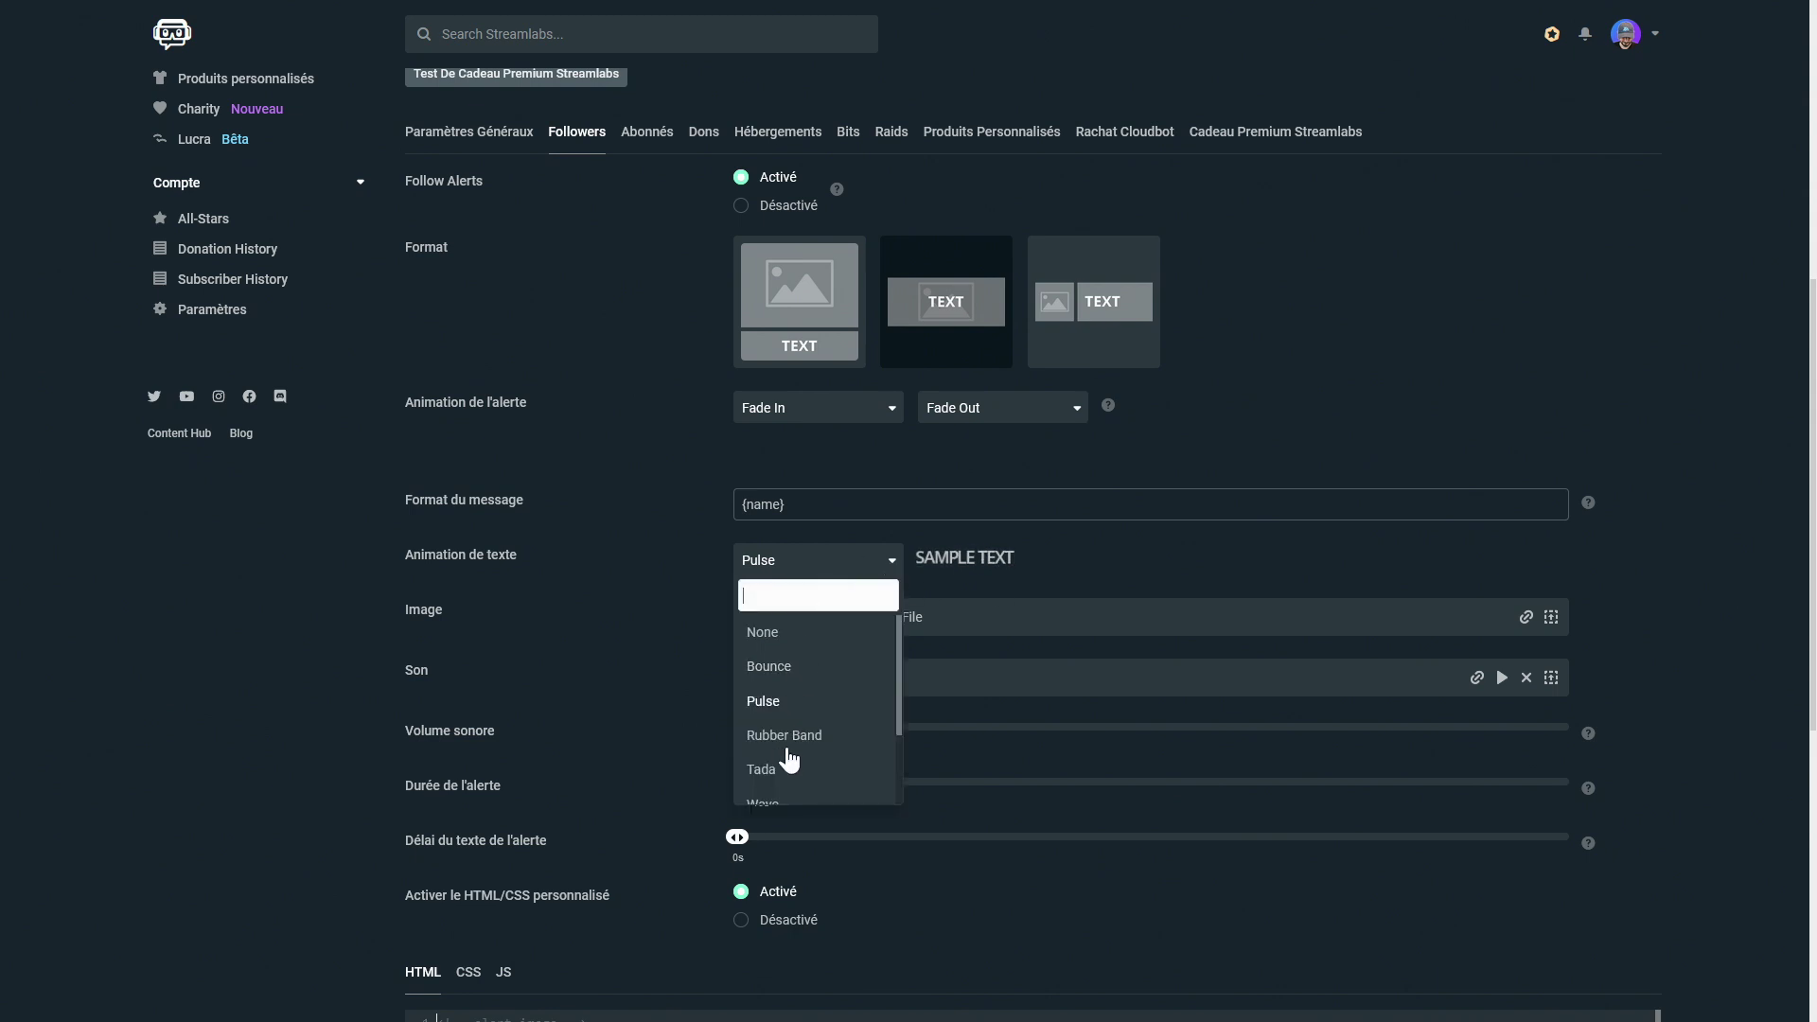
{"action": "left_click", "coordinate": [669, 602]}
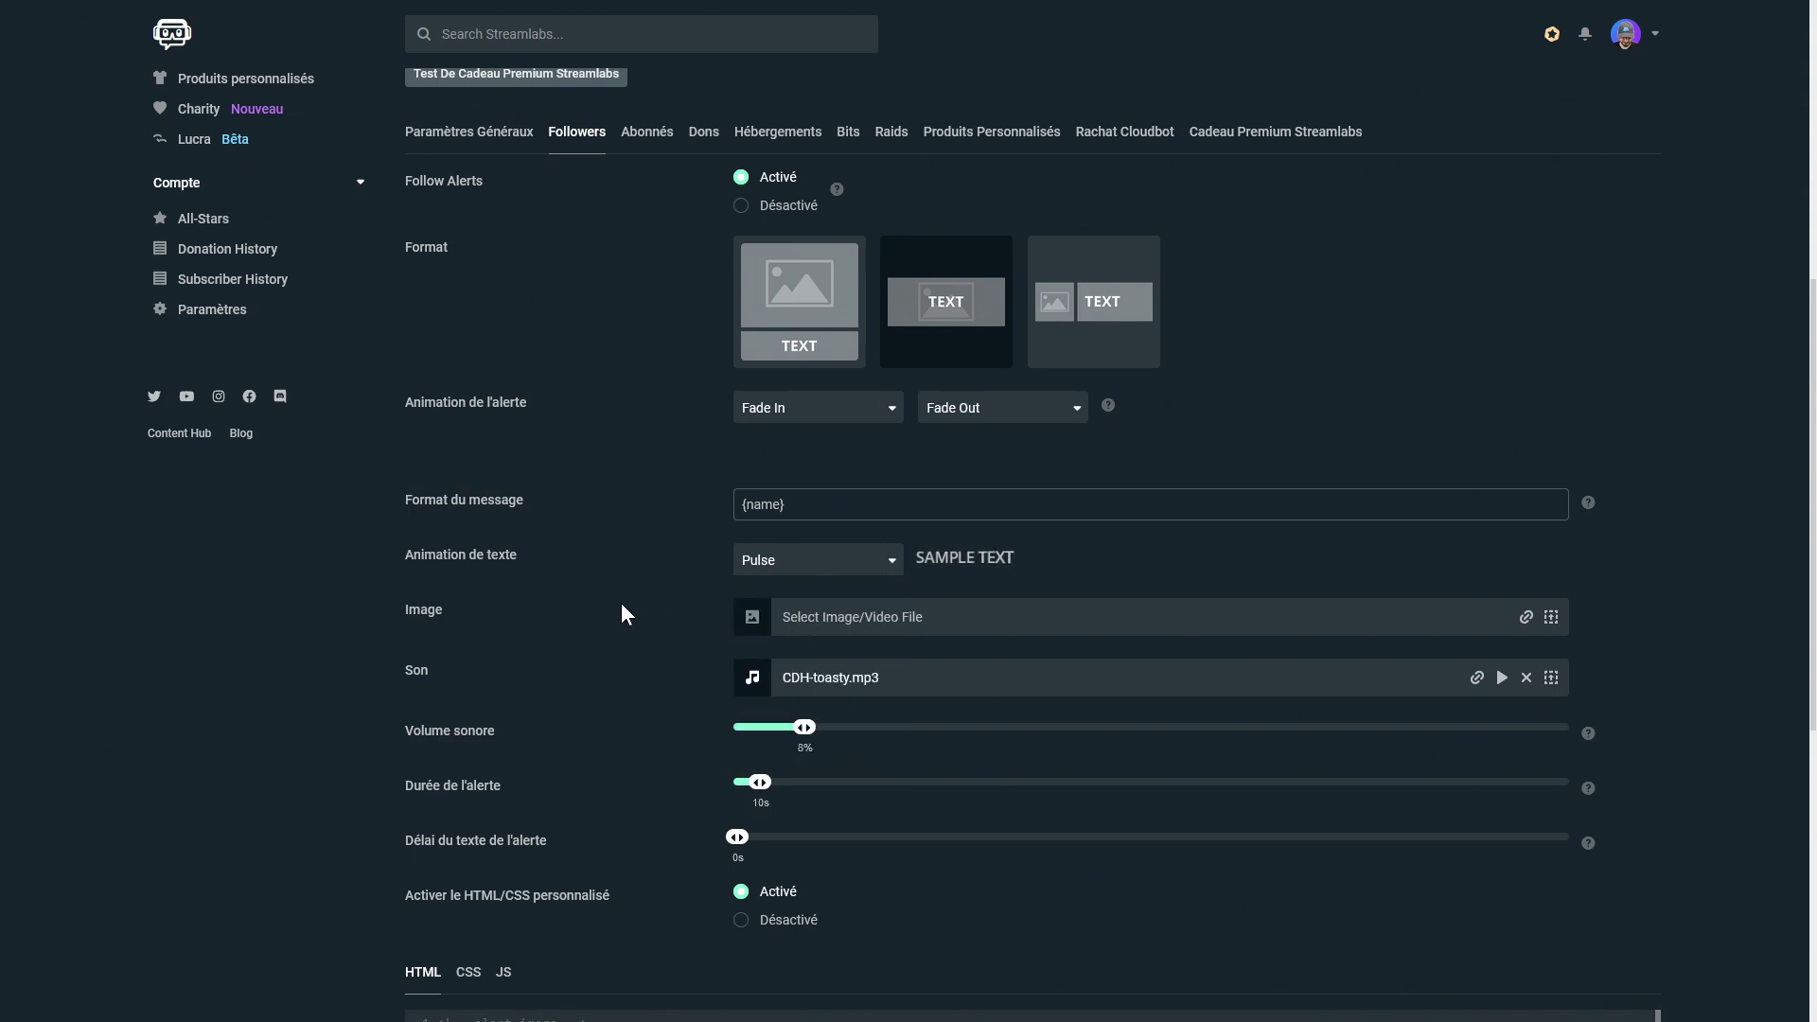
Step: Upload Zero Absolu Gaming-alert-follower.webm from the Animated-Alerts folder and assign it as the follower alert's image
{"action": "scroll", "coordinate": [597, 607], "scroll_direction": "down", "scroll_amount": 1}
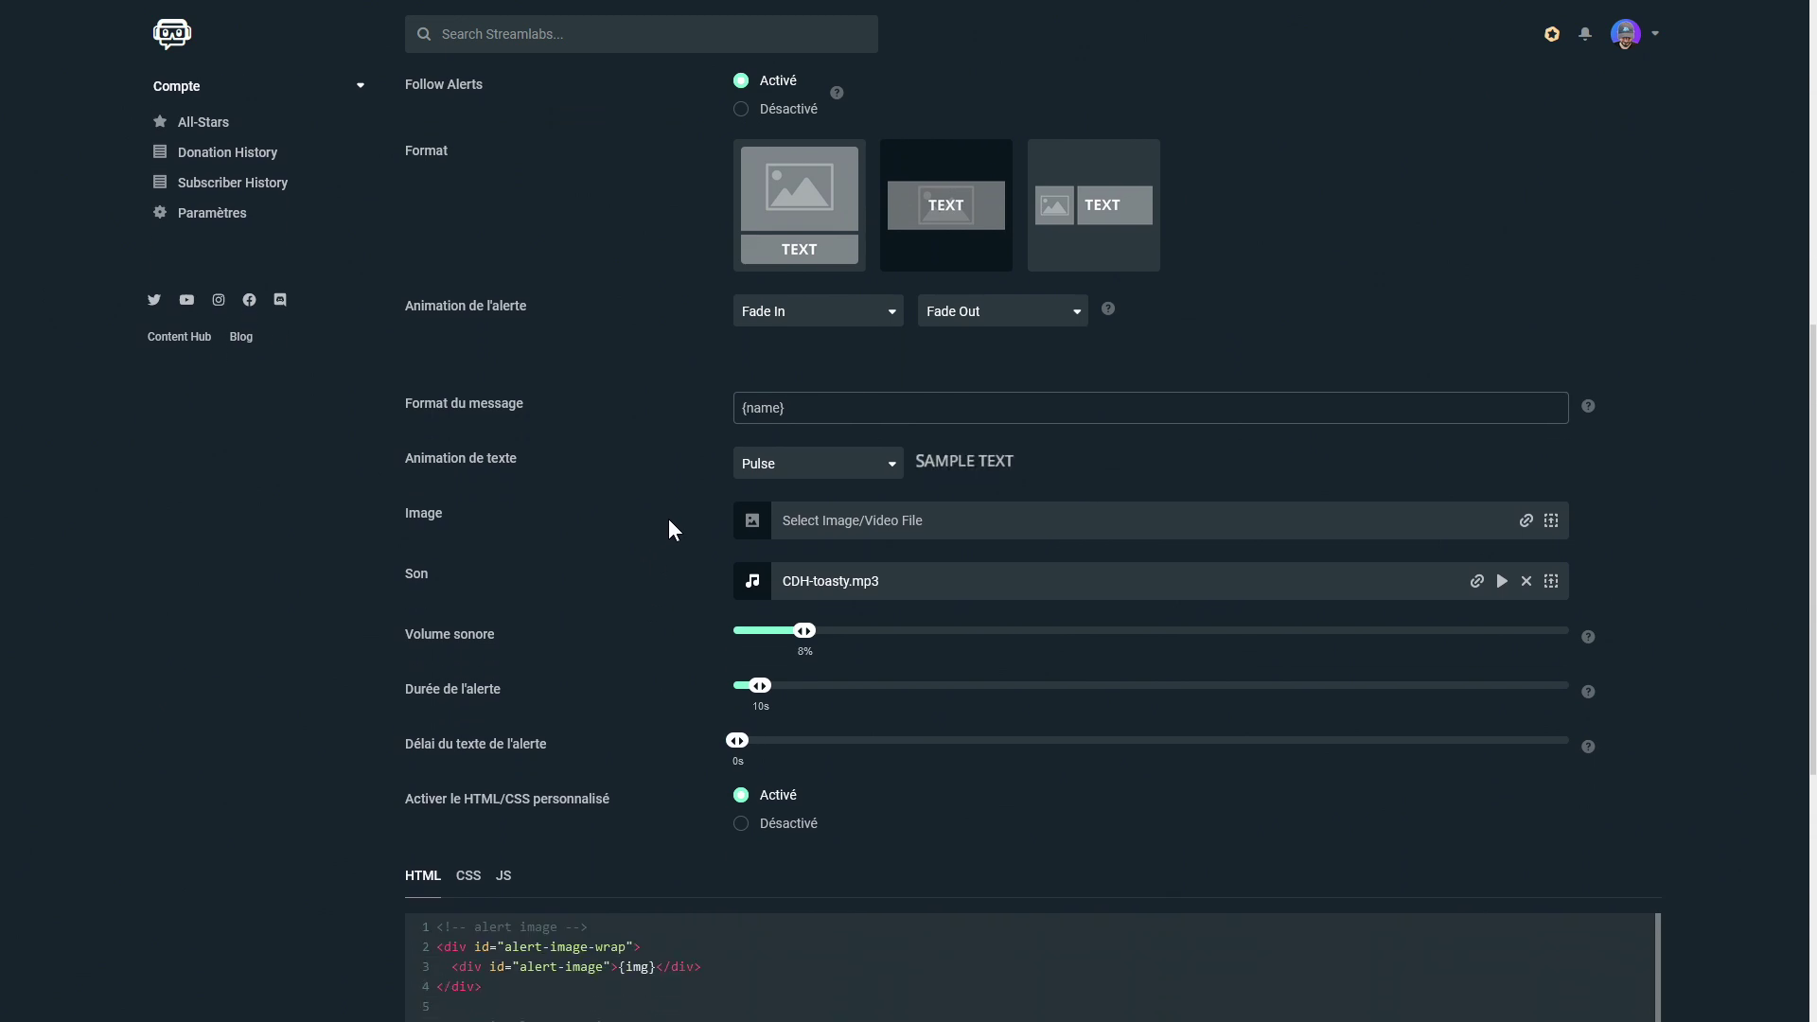
{"action": "left_click", "coordinate": [1553, 523]}
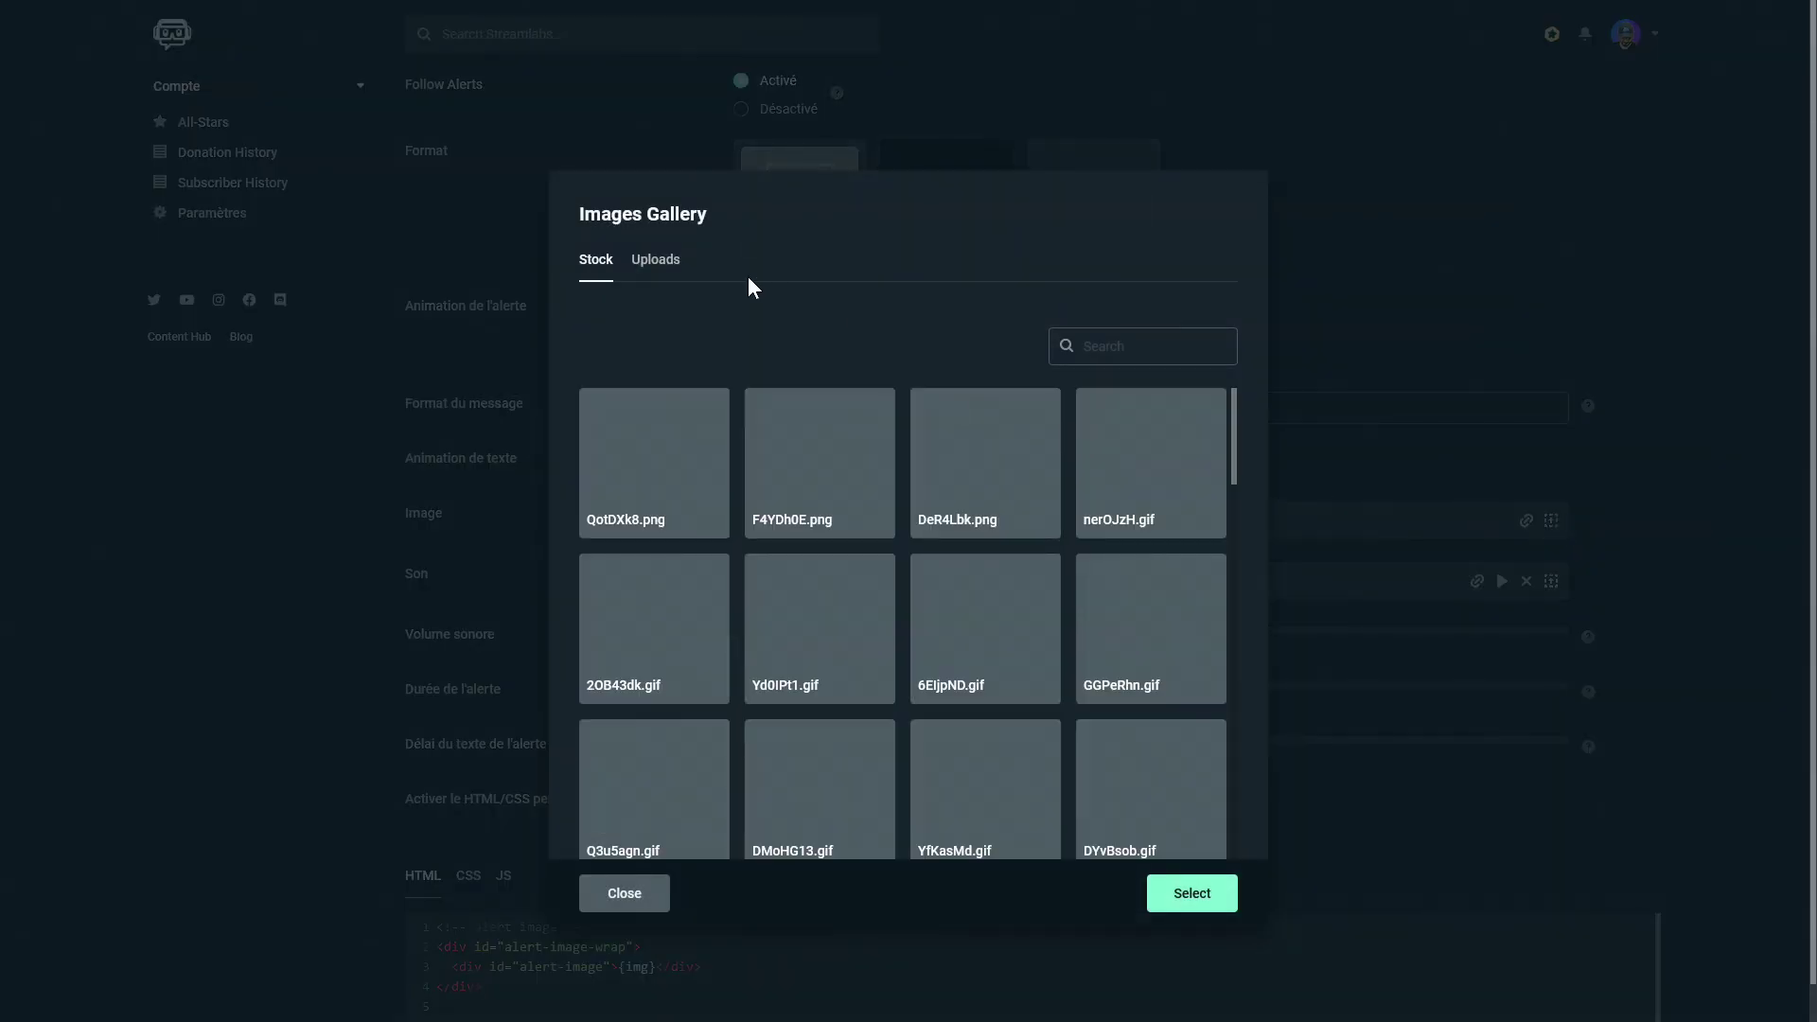
{"action": "left_click", "coordinate": [663, 269]}
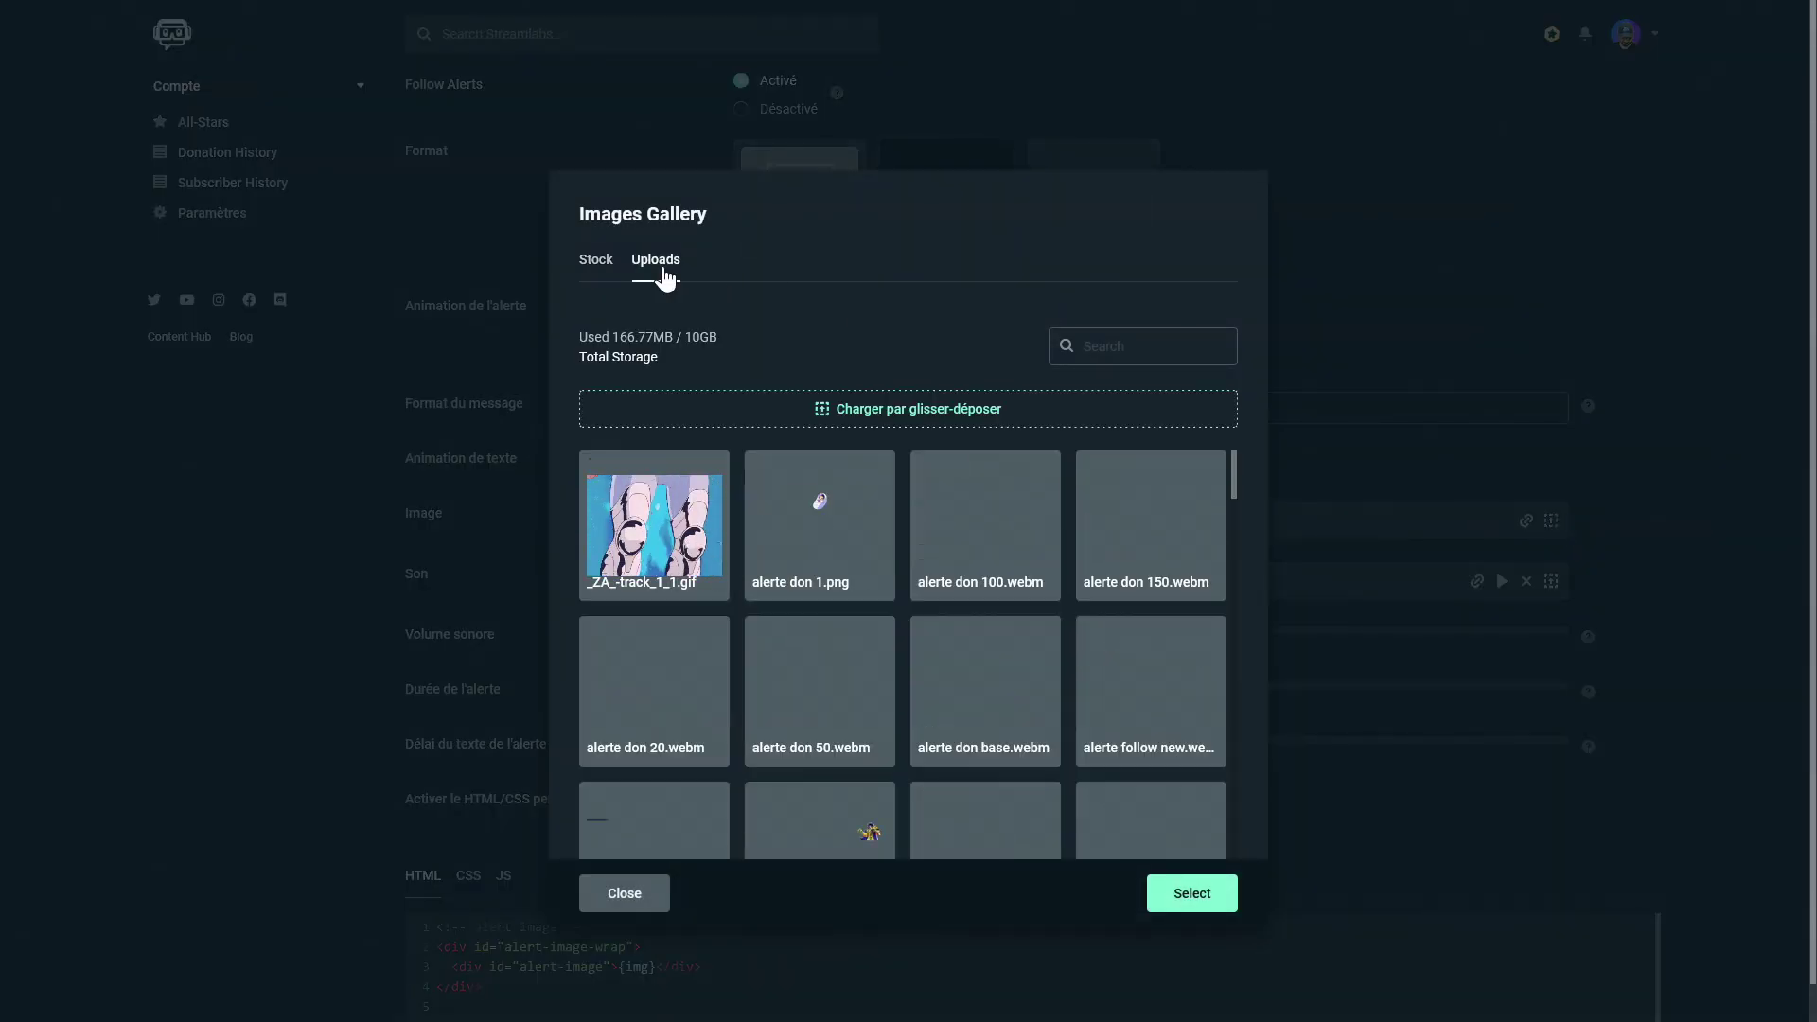
{"action": "left_click", "coordinate": [909, 413]}
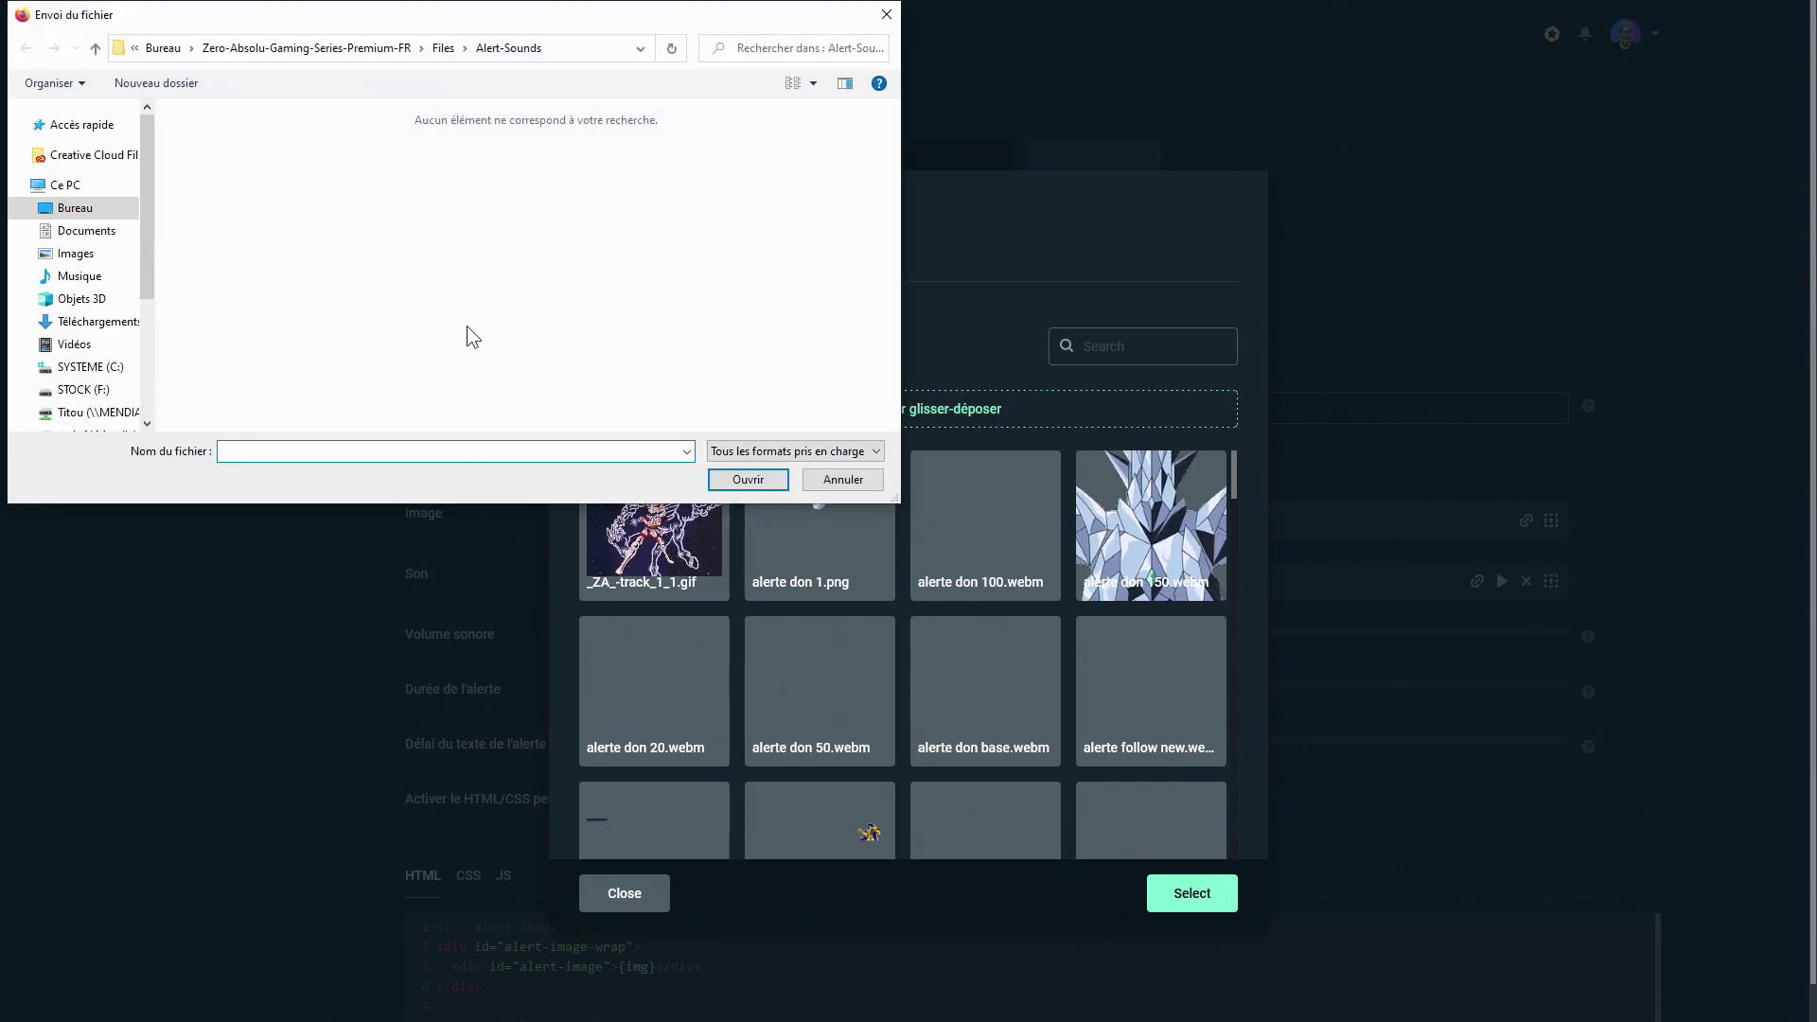
{"action": "left_click", "coordinate": [445, 49]}
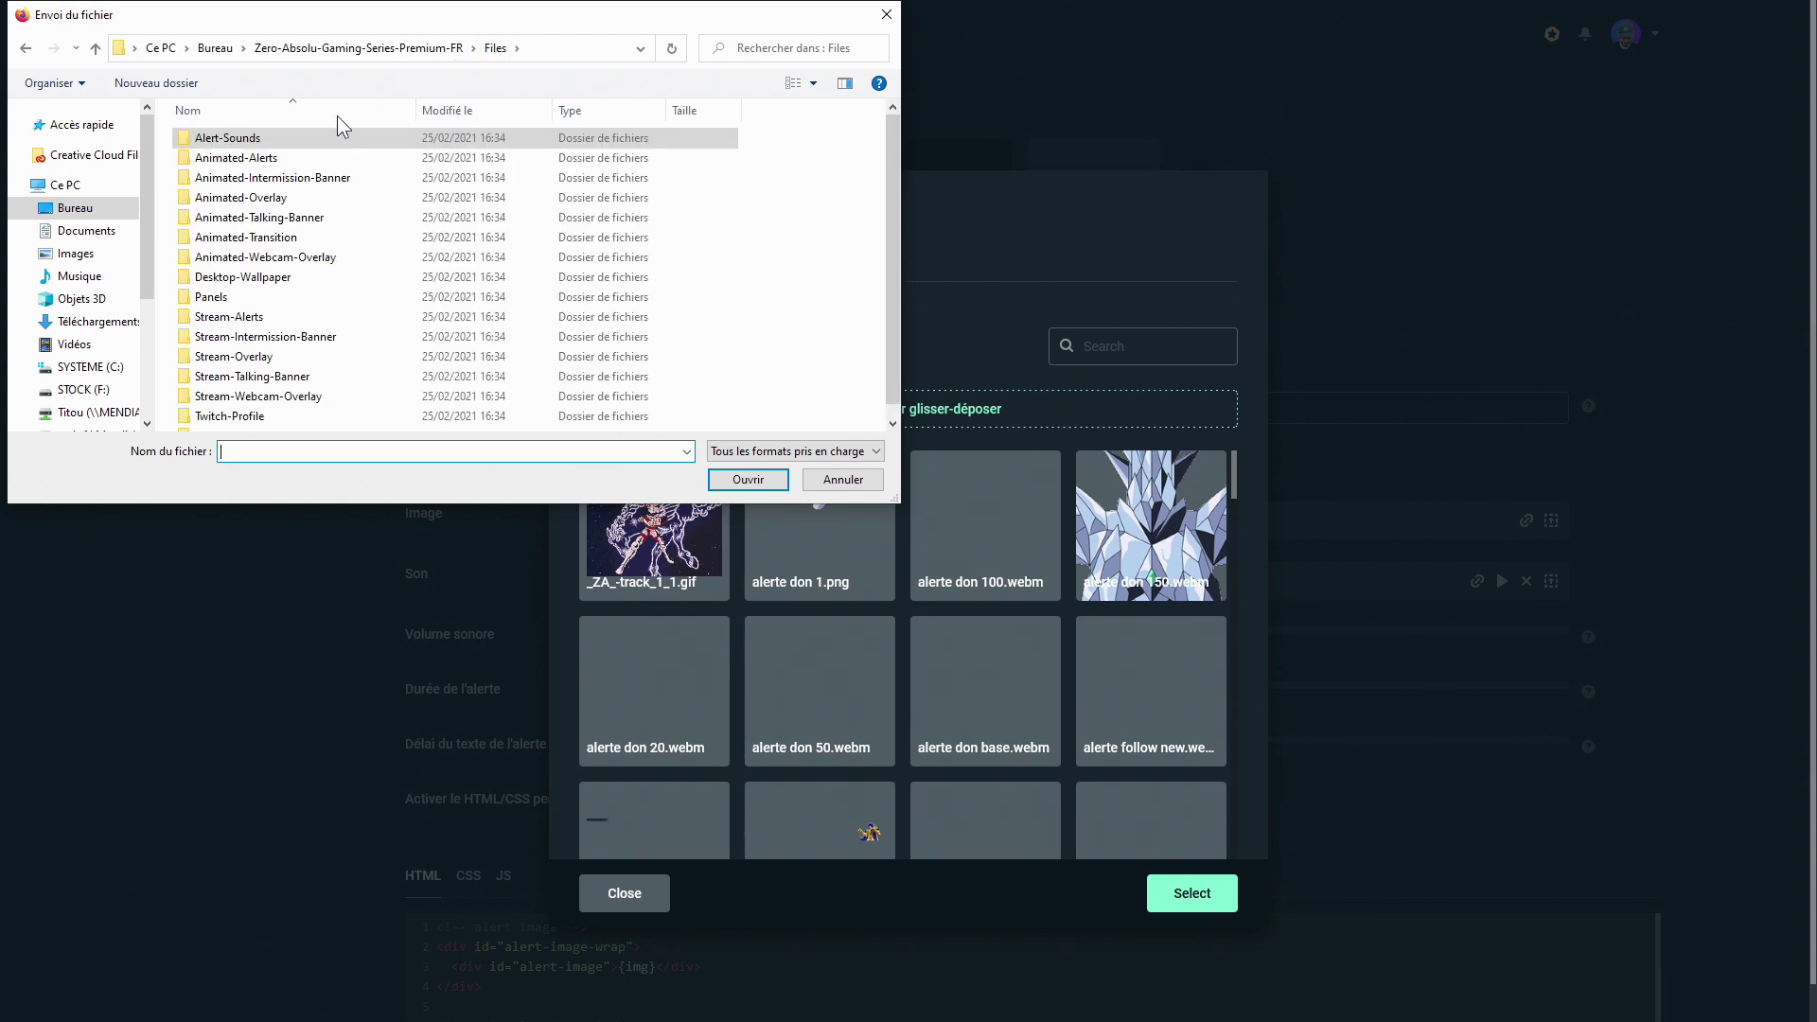
{"action": "double_click", "coordinate": [258, 159]}
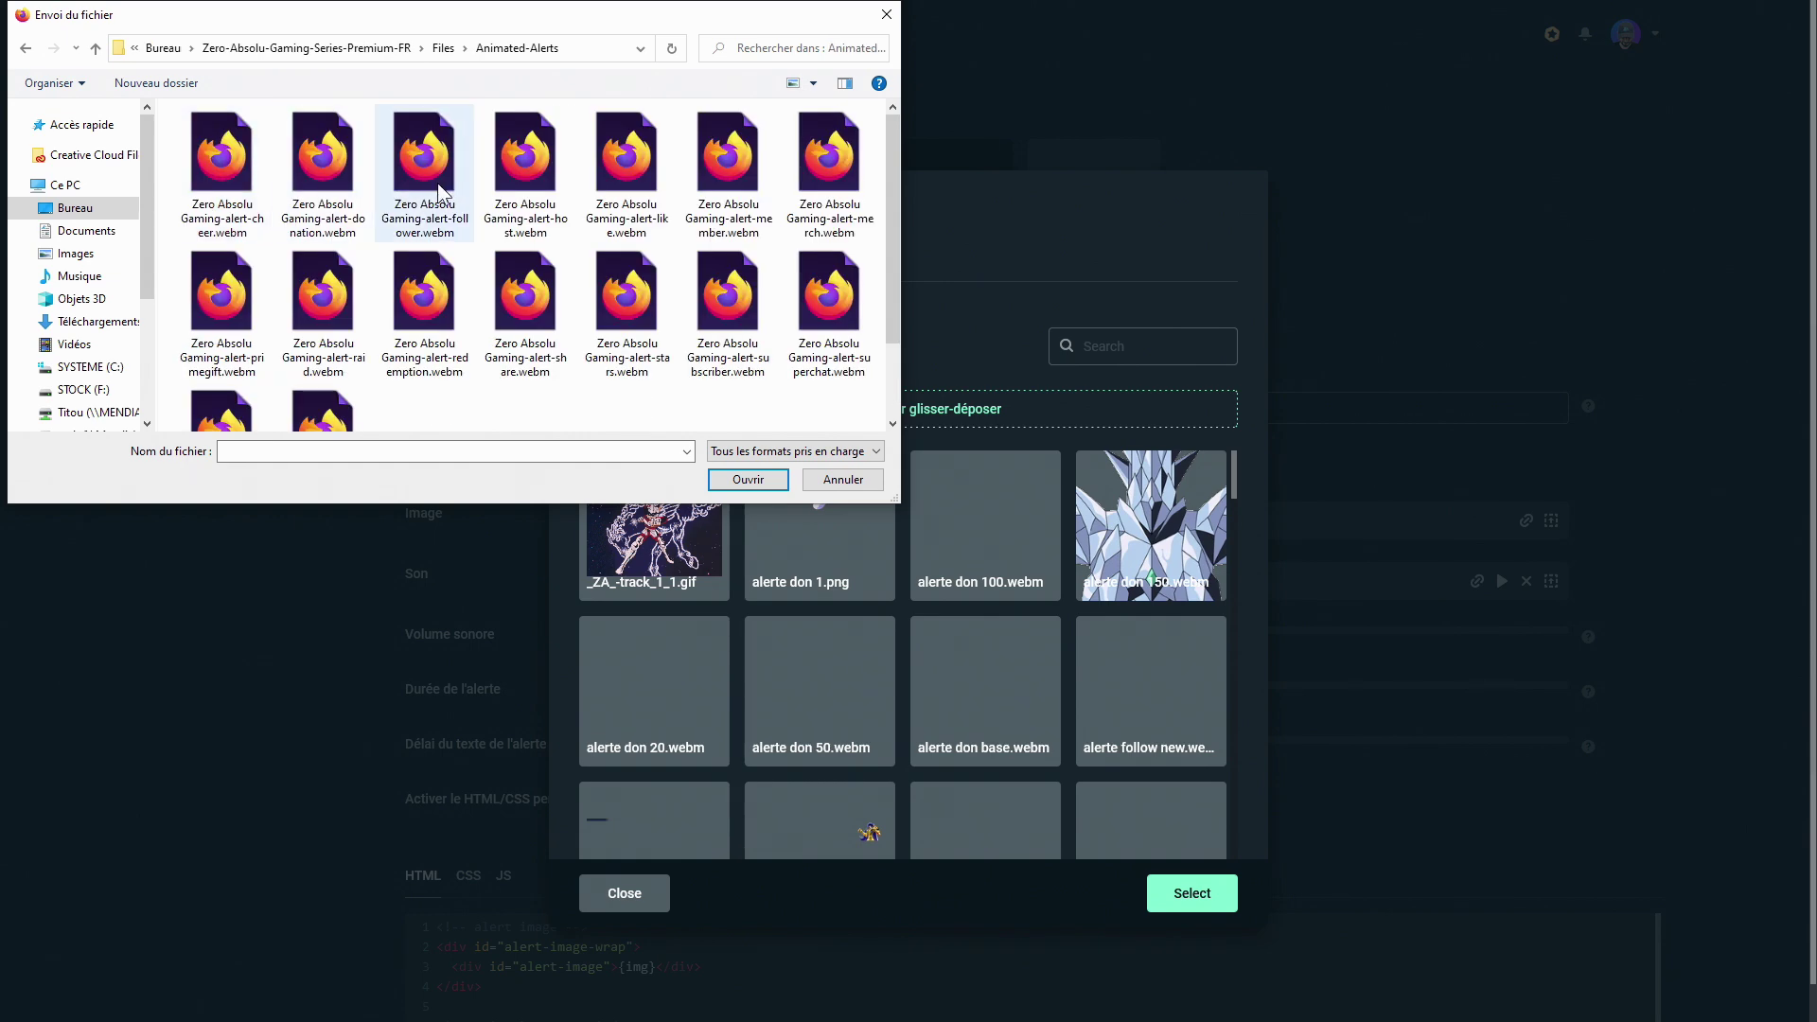
{"action": "double_click", "coordinate": [434, 180]}
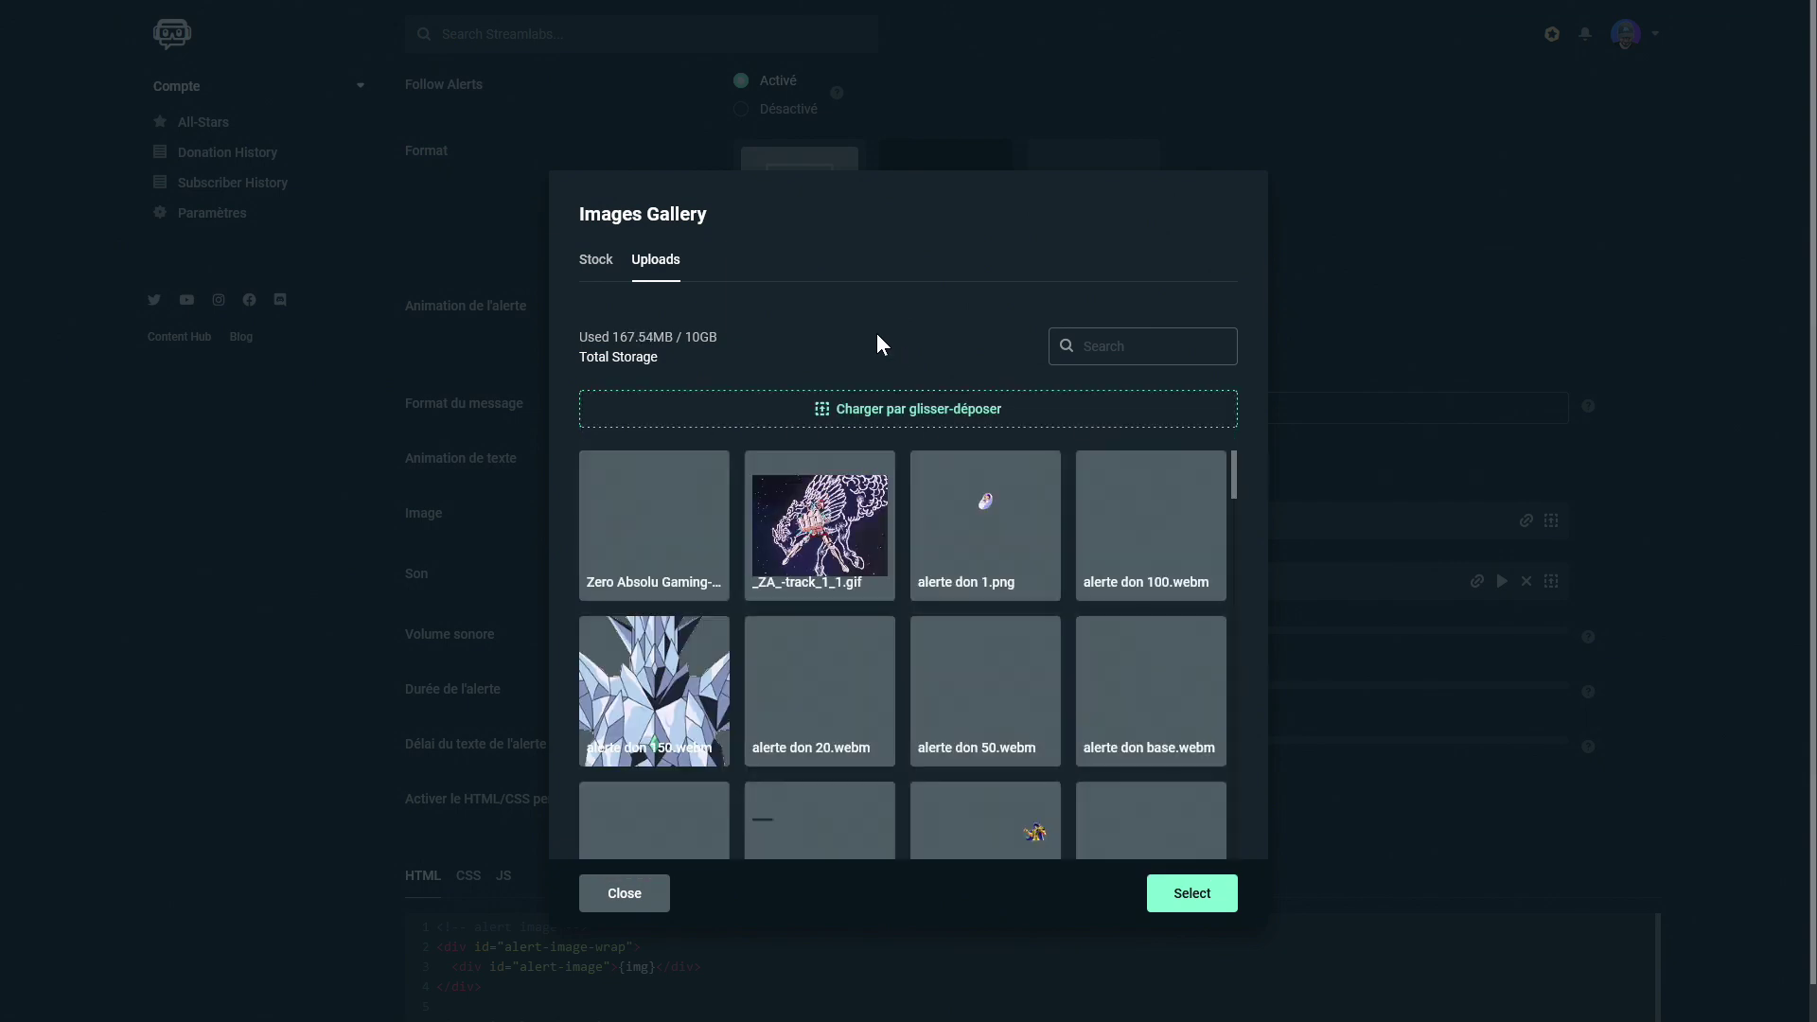
{"action": "left_click", "coordinate": [662, 526]}
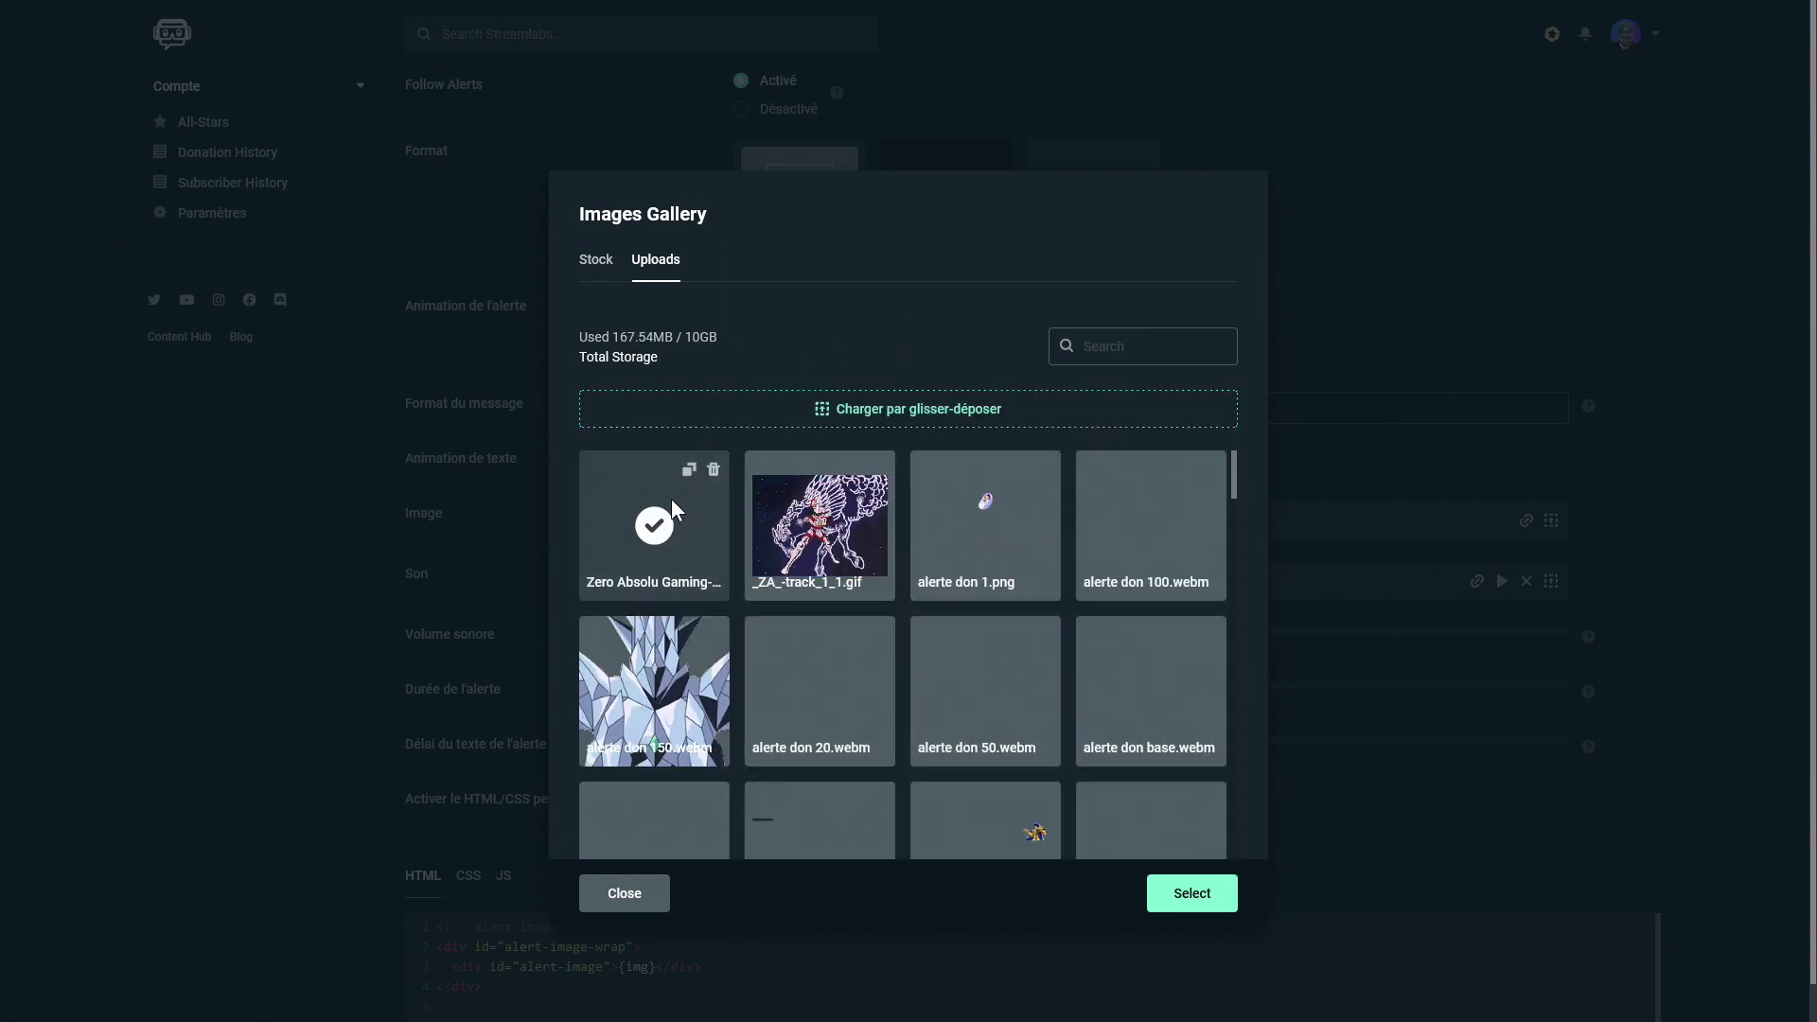
{"action": "left_click", "coordinate": [1191, 894]}
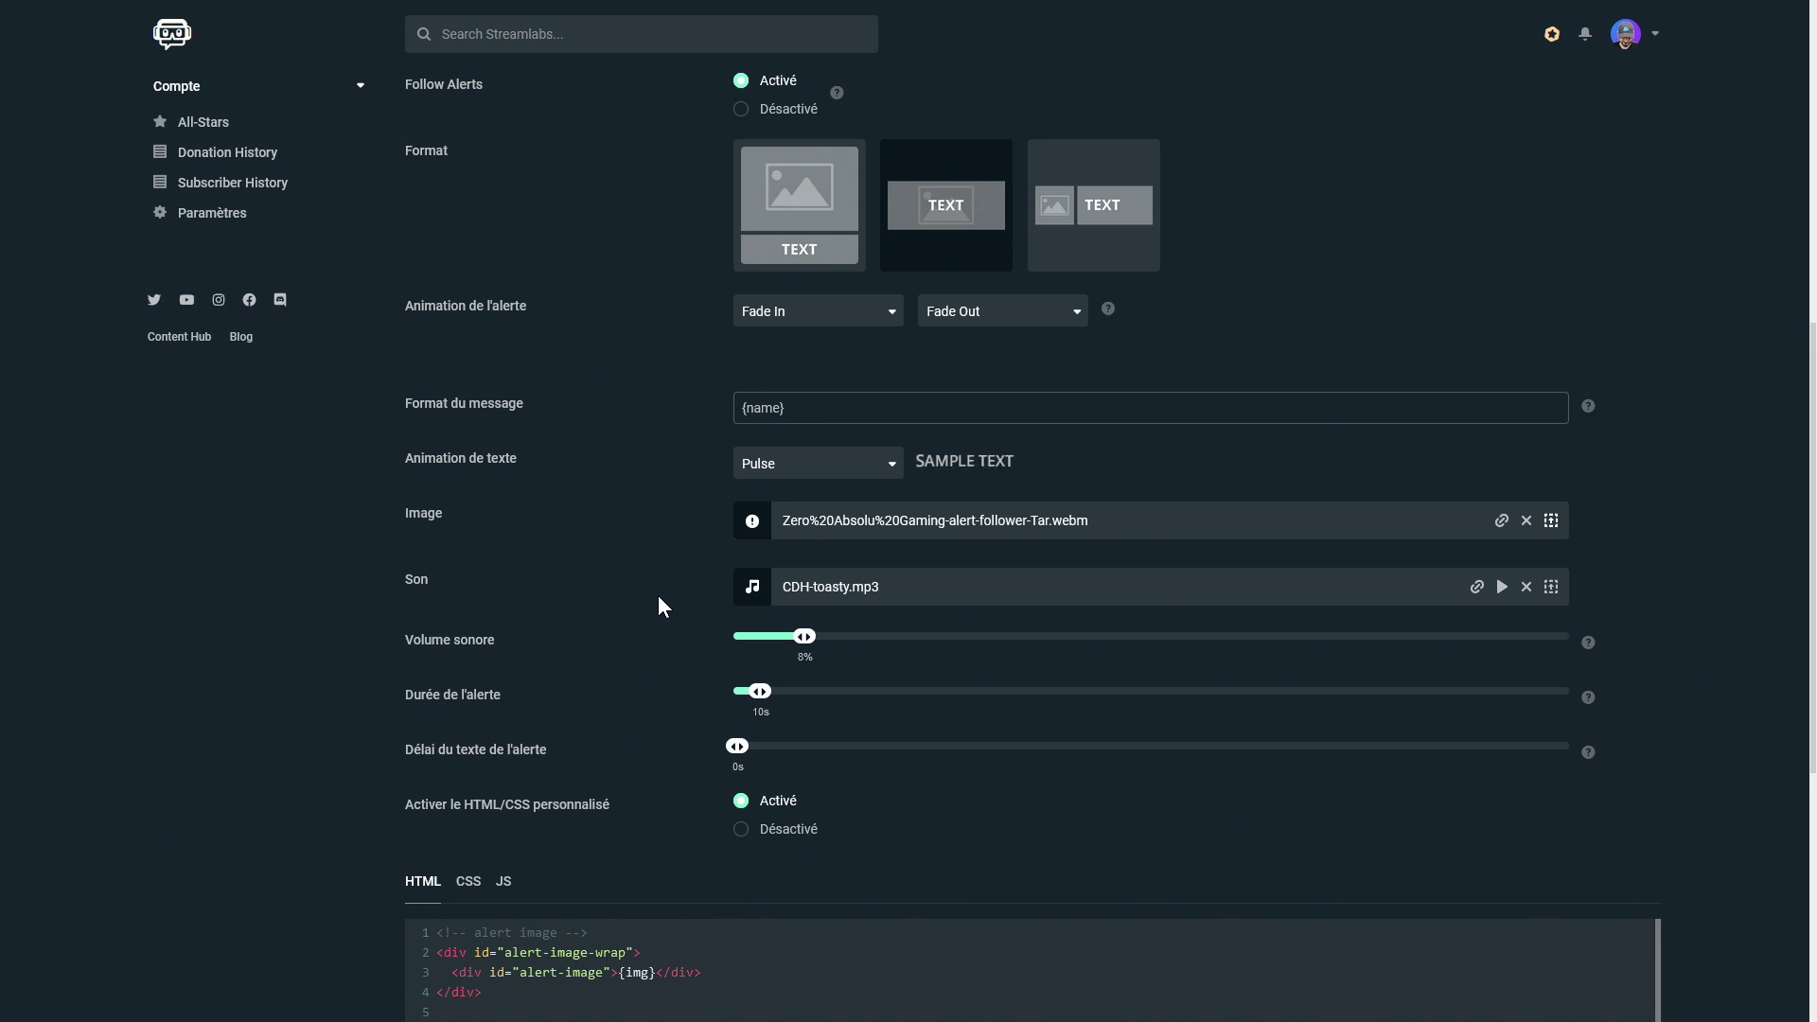
Step: Upload Zero Absolu Gaming-Alert-Sound.wav from the Alert-Sounds folder and assign it as the follower alert's sound
{"action": "left_click", "coordinate": [1554, 593]}
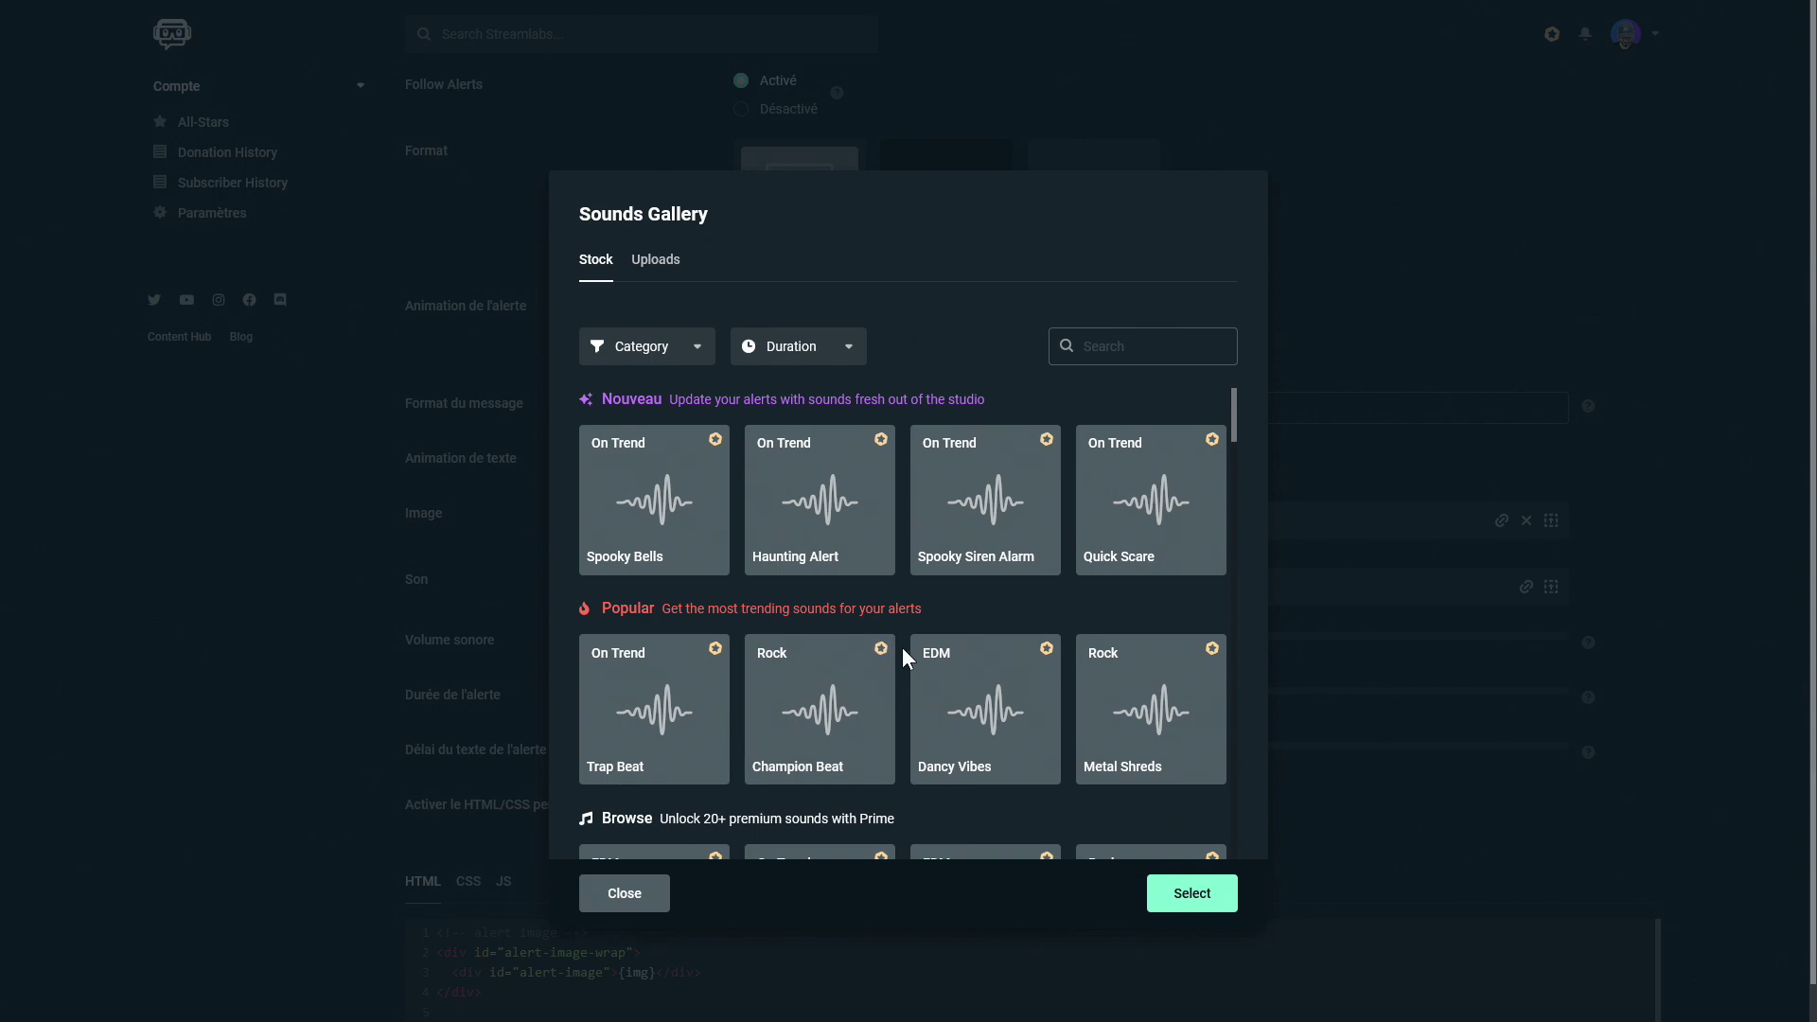
{"action": "left_click", "coordinate": [663, 275]}
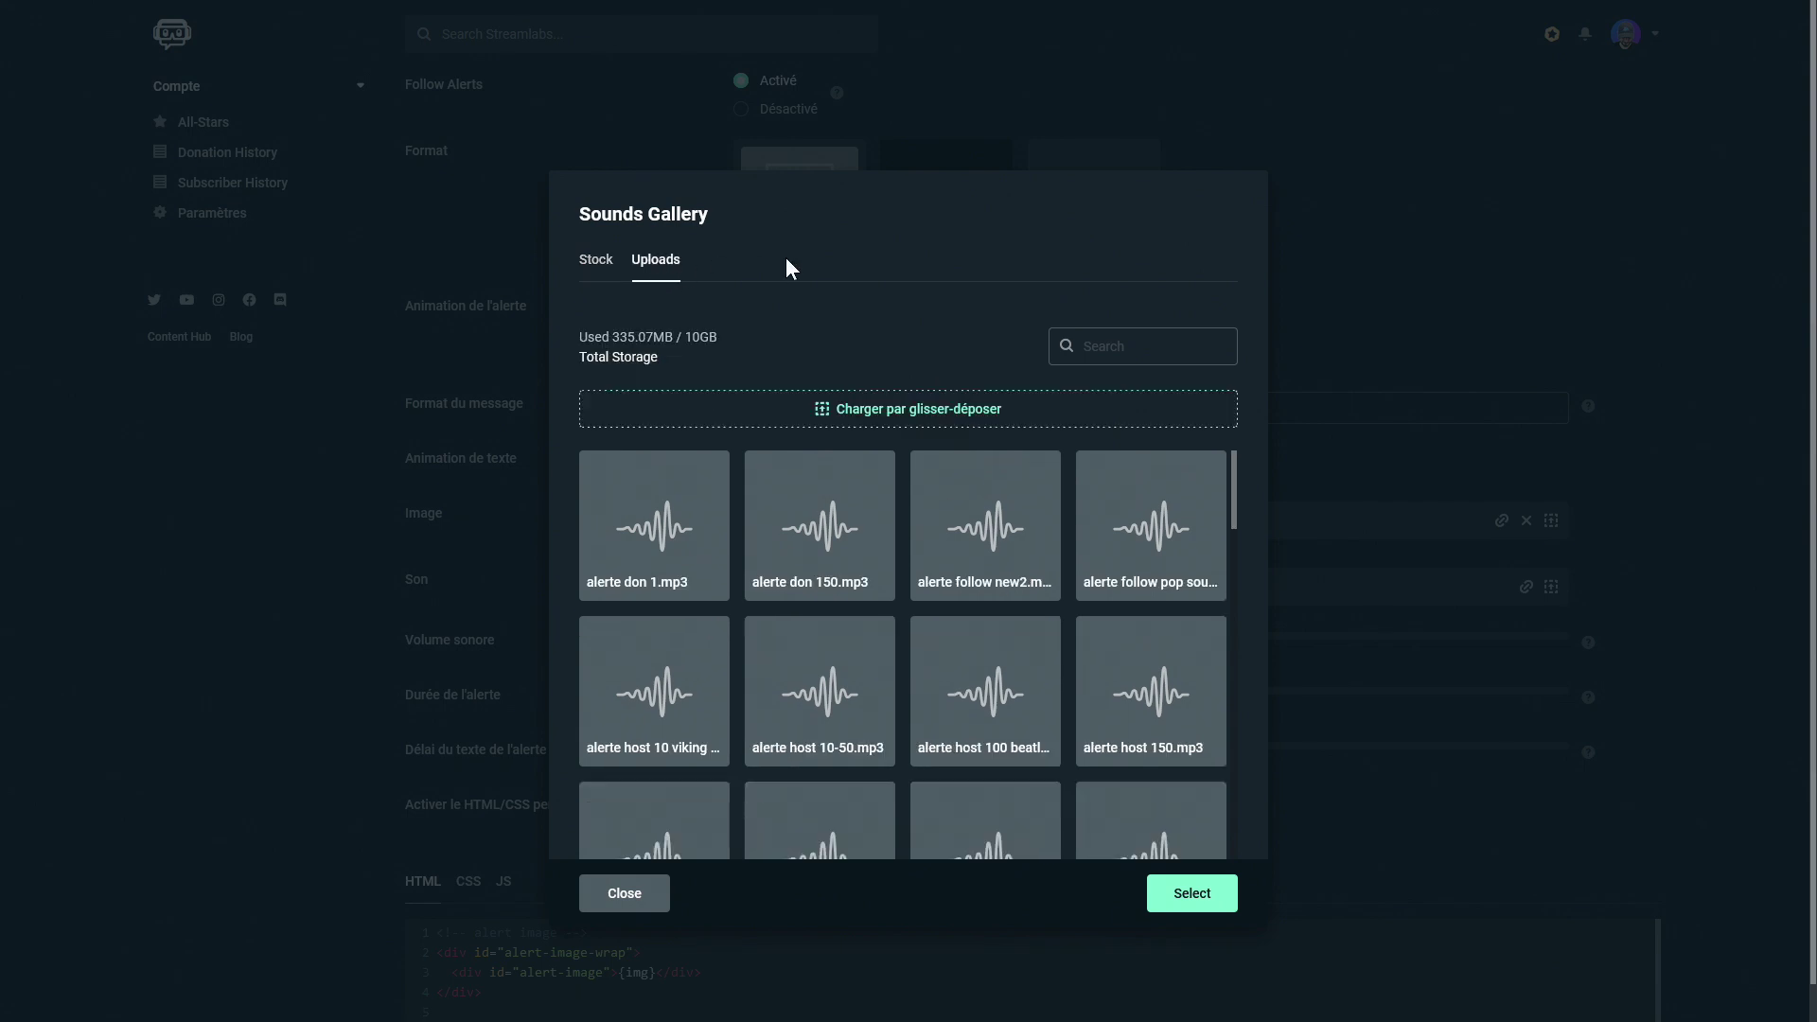
{"action": "left_click", "coordinate": [917, 413]}
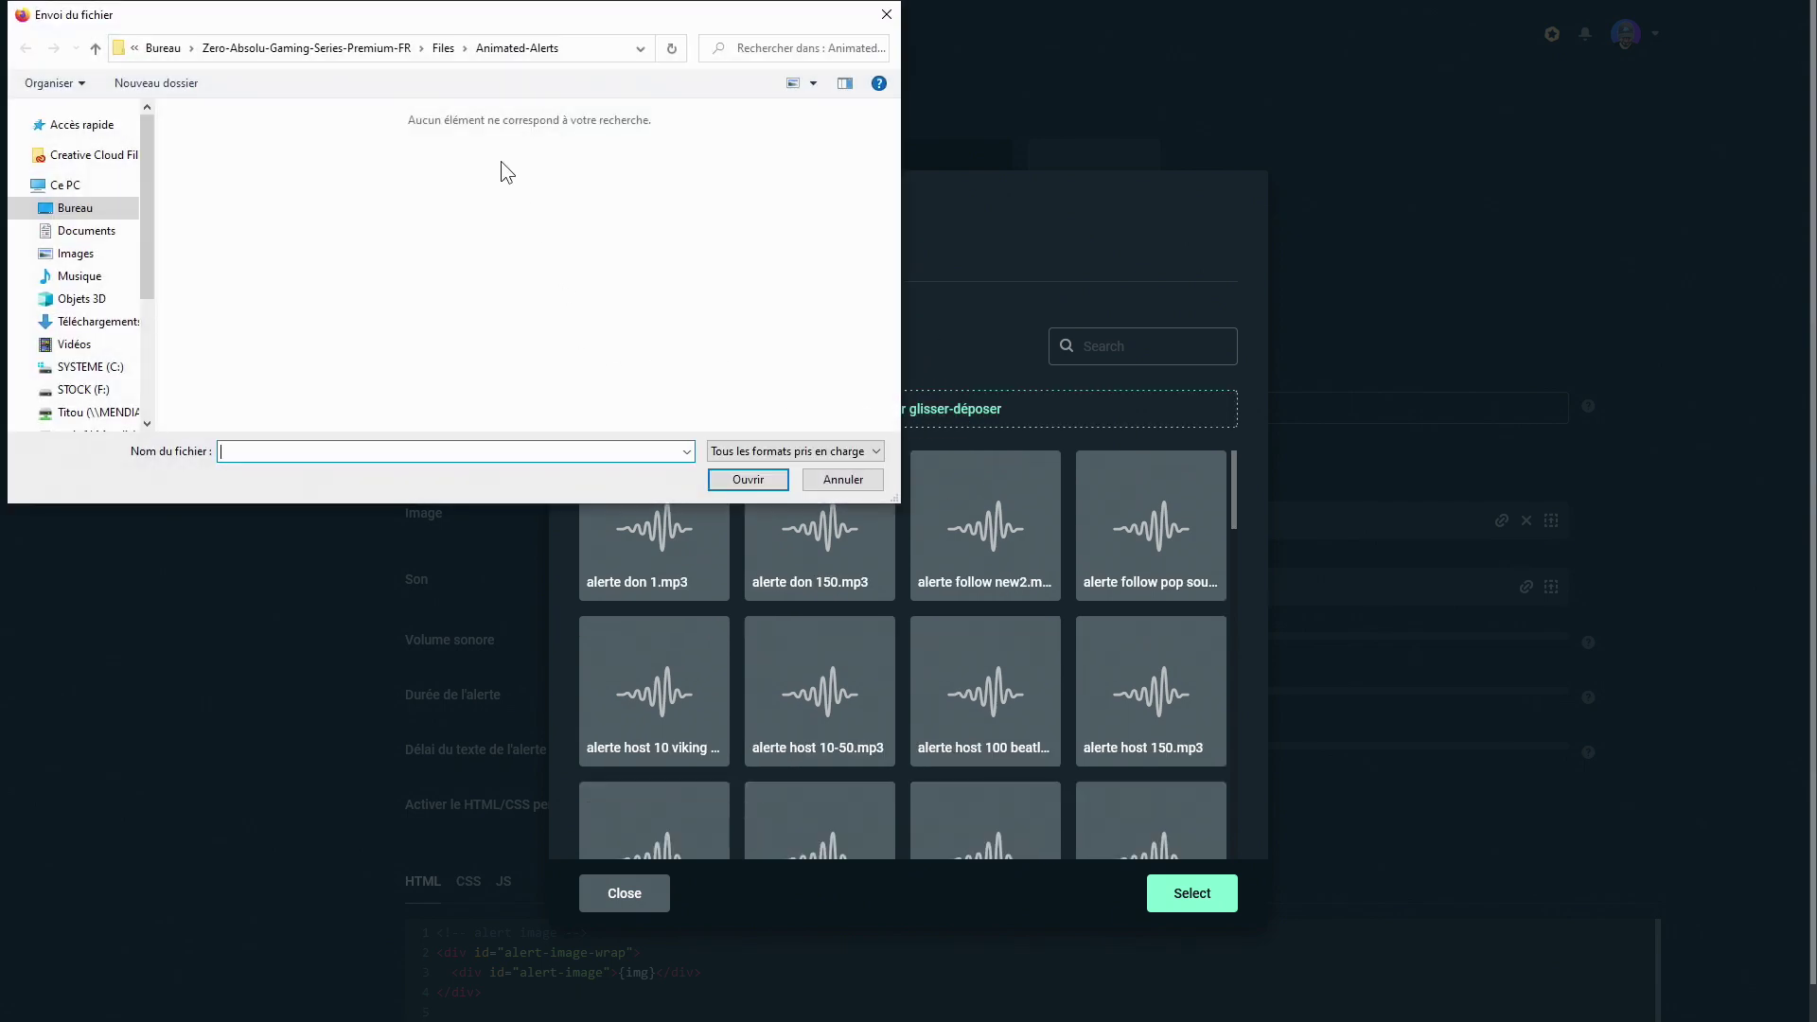
{"action": "left_click", "coordinate": [444, 53]}
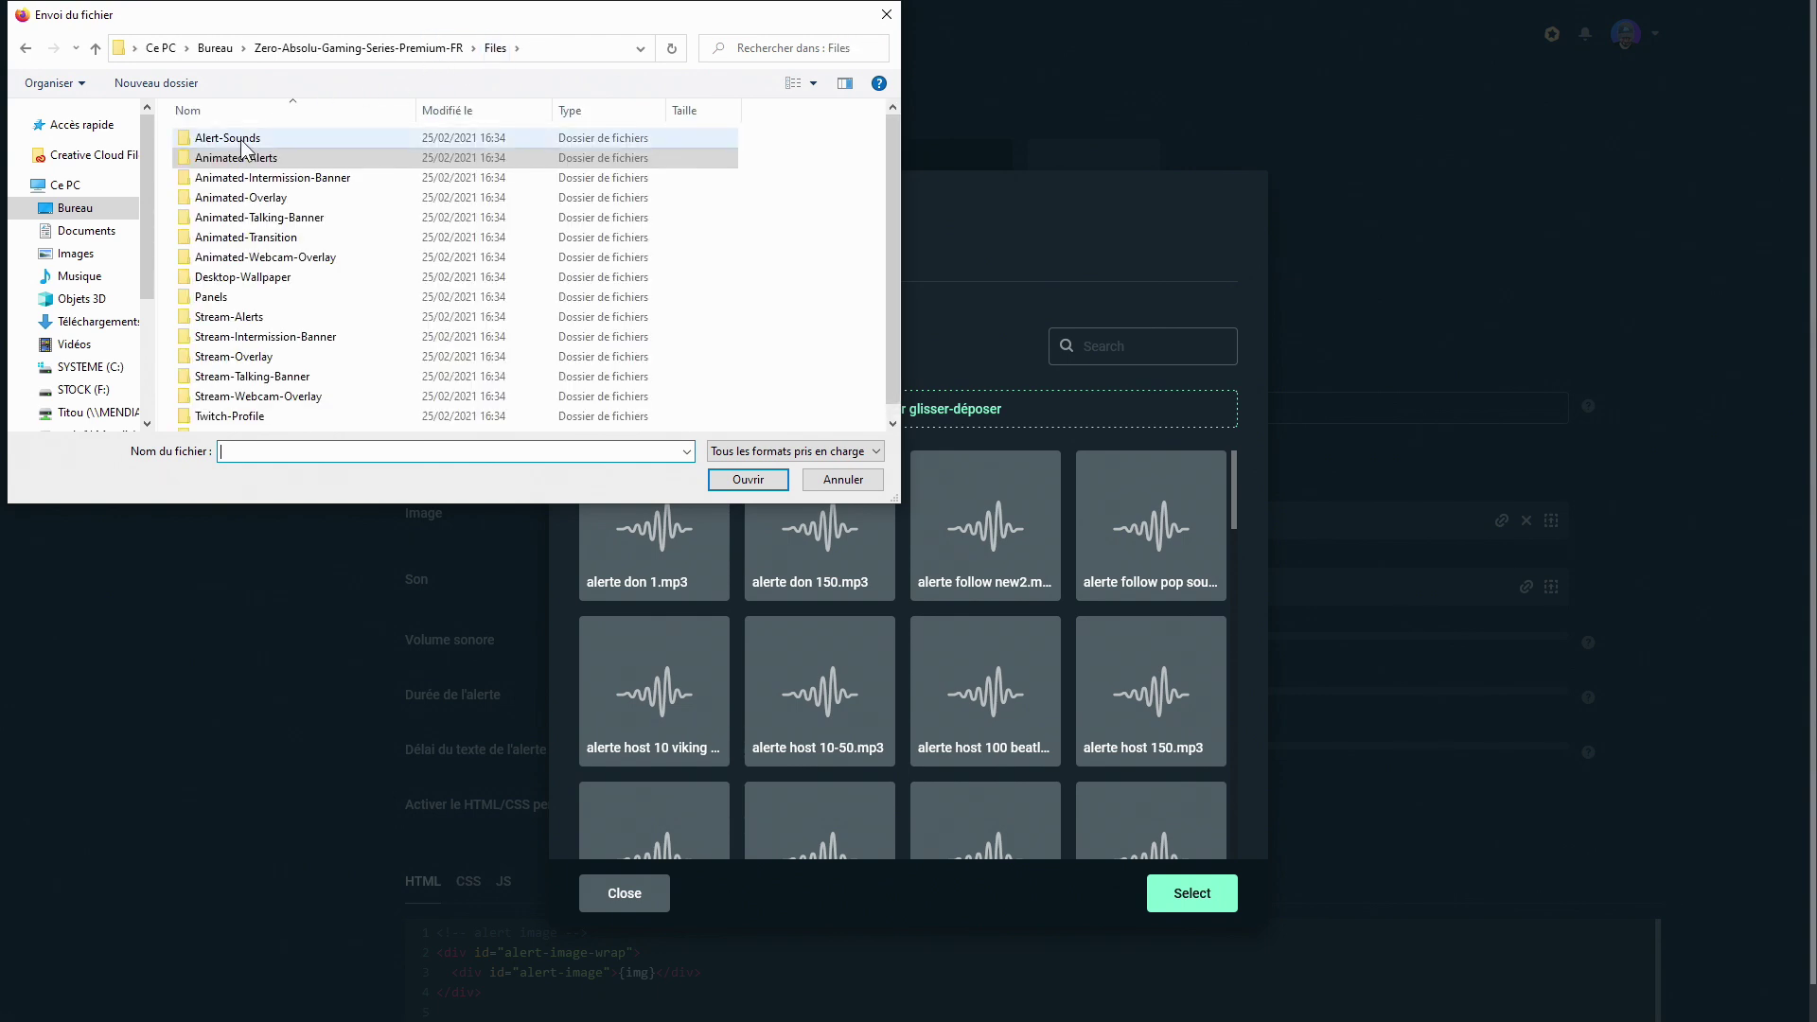
{"action": "left_click", "coordinate": [243, 141]}
{"action": "double_click", "coordinate": [242, 144]}
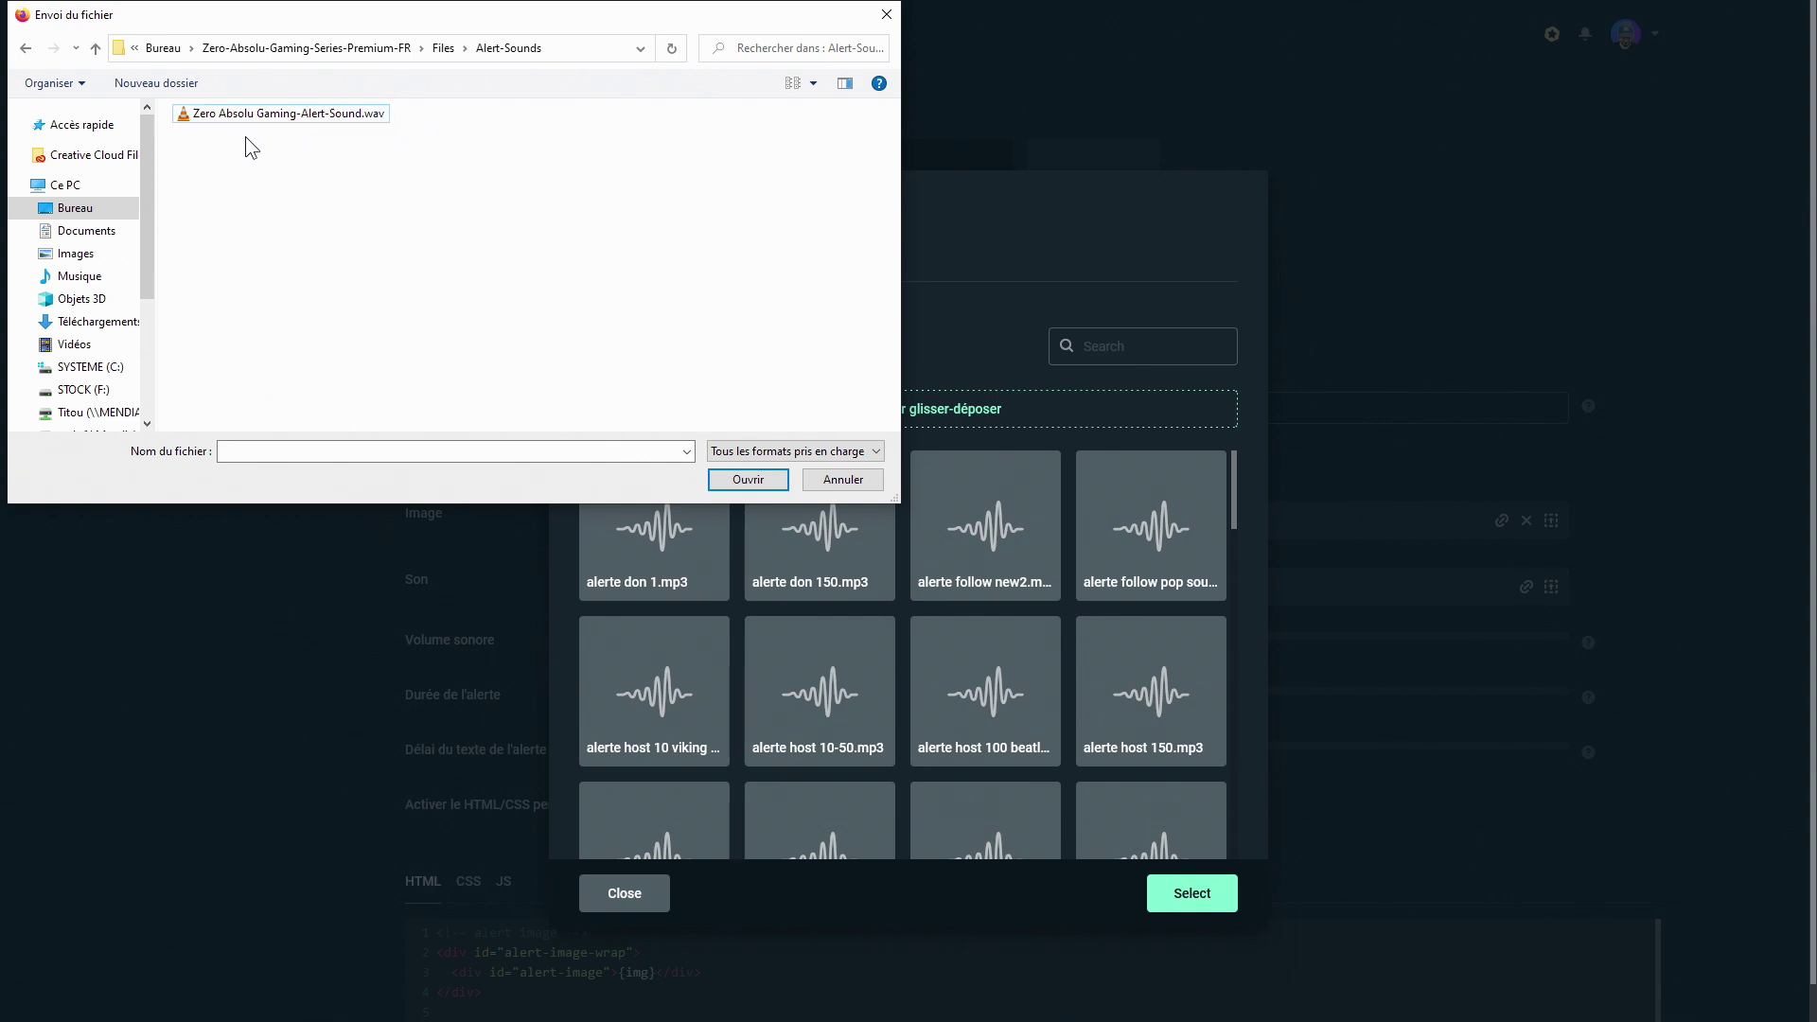
{"action": "double_click", "coordinate": [275, 116]}
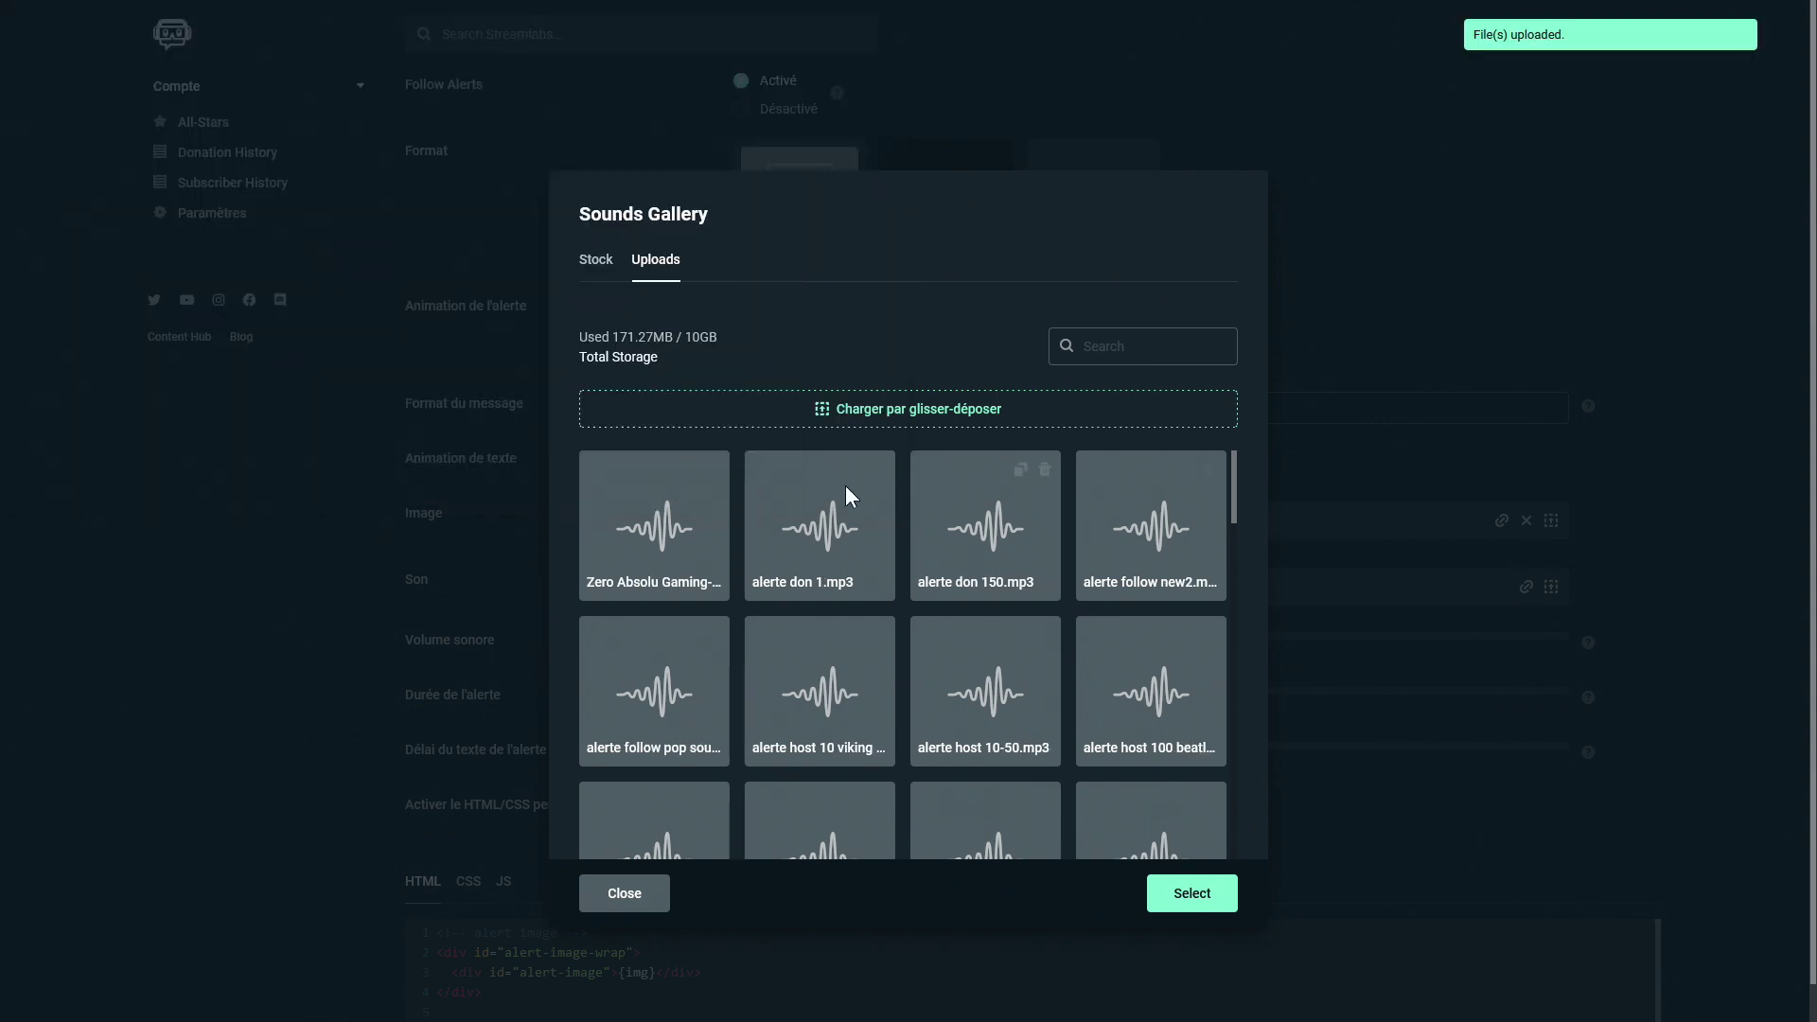
{"action": "left_click", "coordinate": [663, 553]}
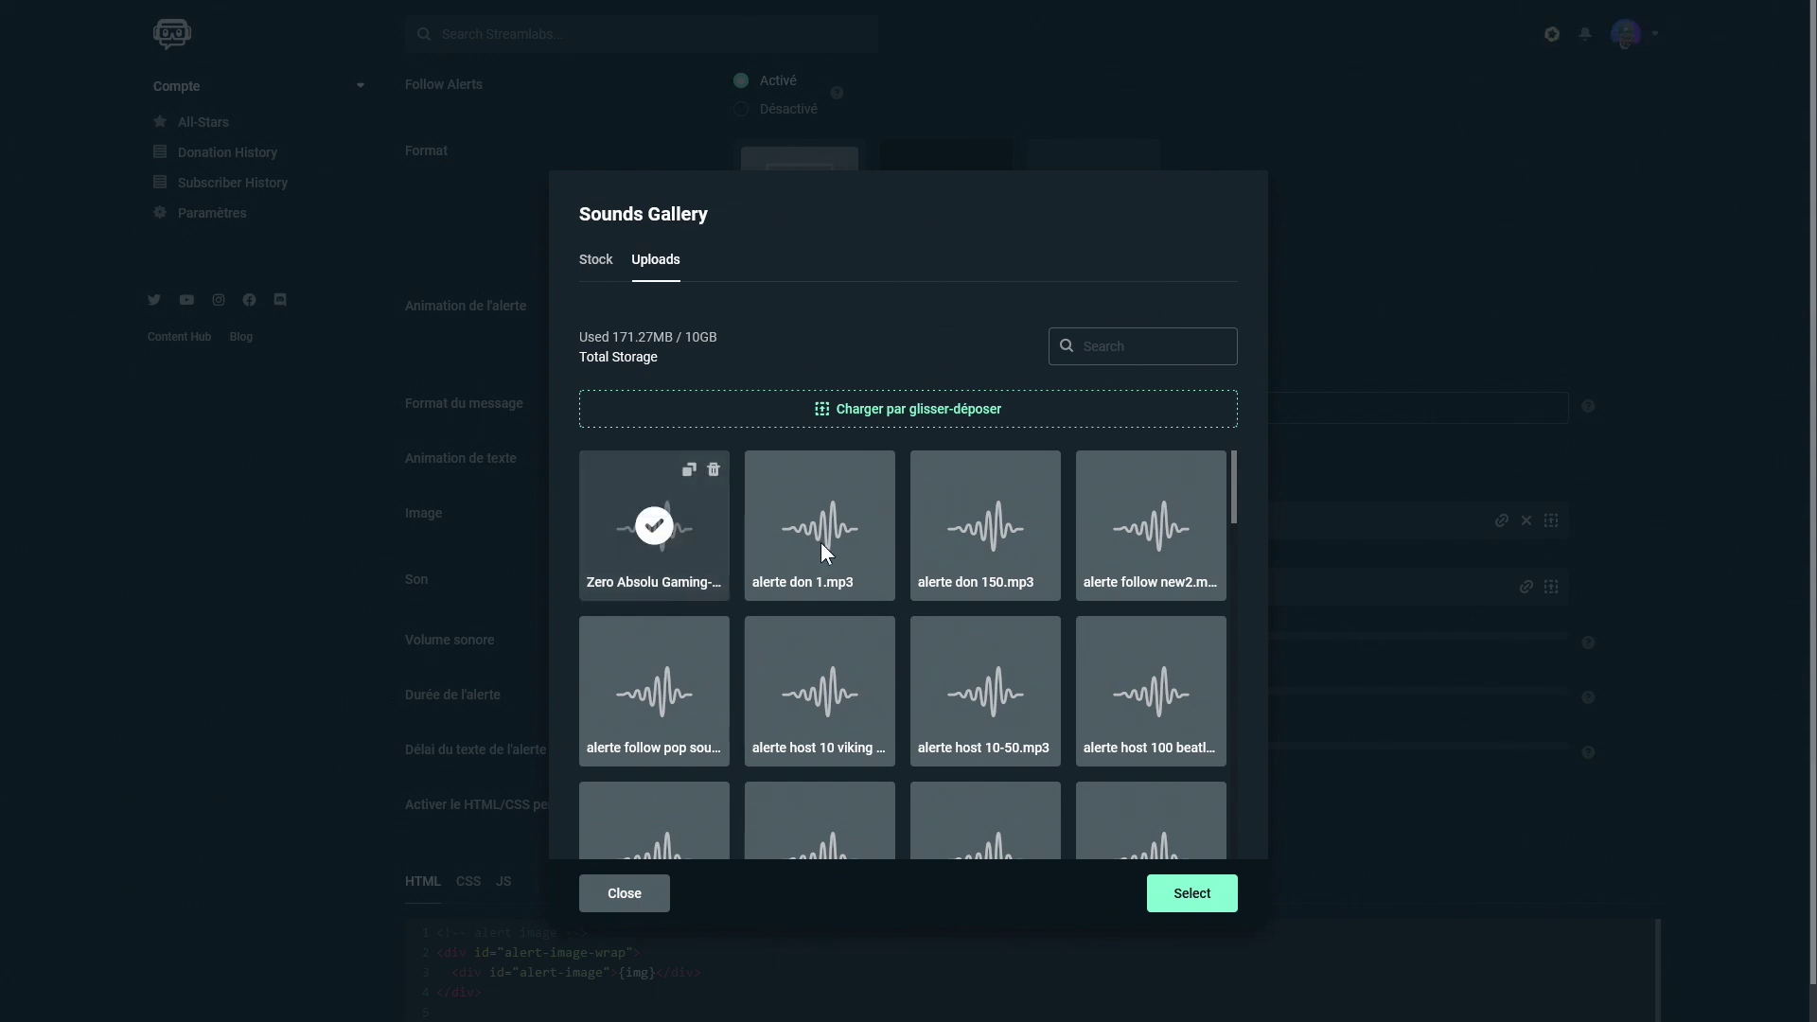
{"action": "left_click", "coordinate": [1188, 893]}
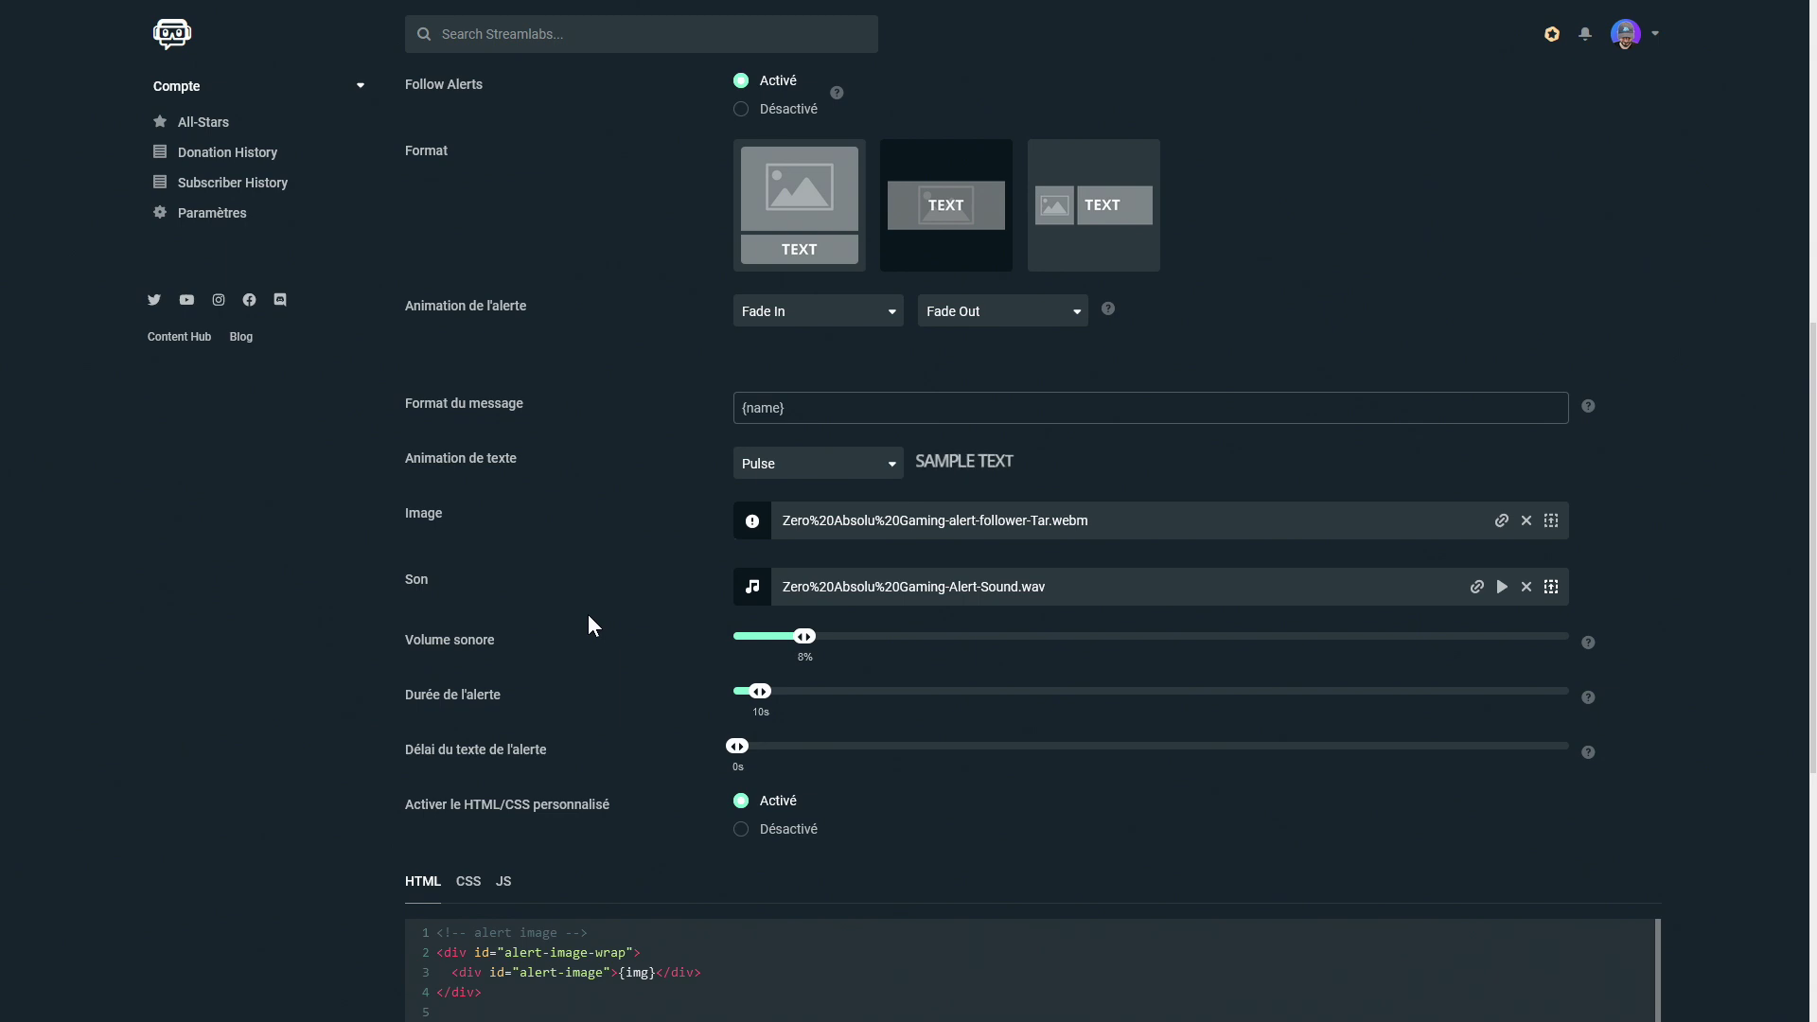
Step: Set the follower alert's sound volume to 30%
{"action": "scroll", "coordinate": [589, 616], "scroll_direction": "down", "scroll_amount": 1}
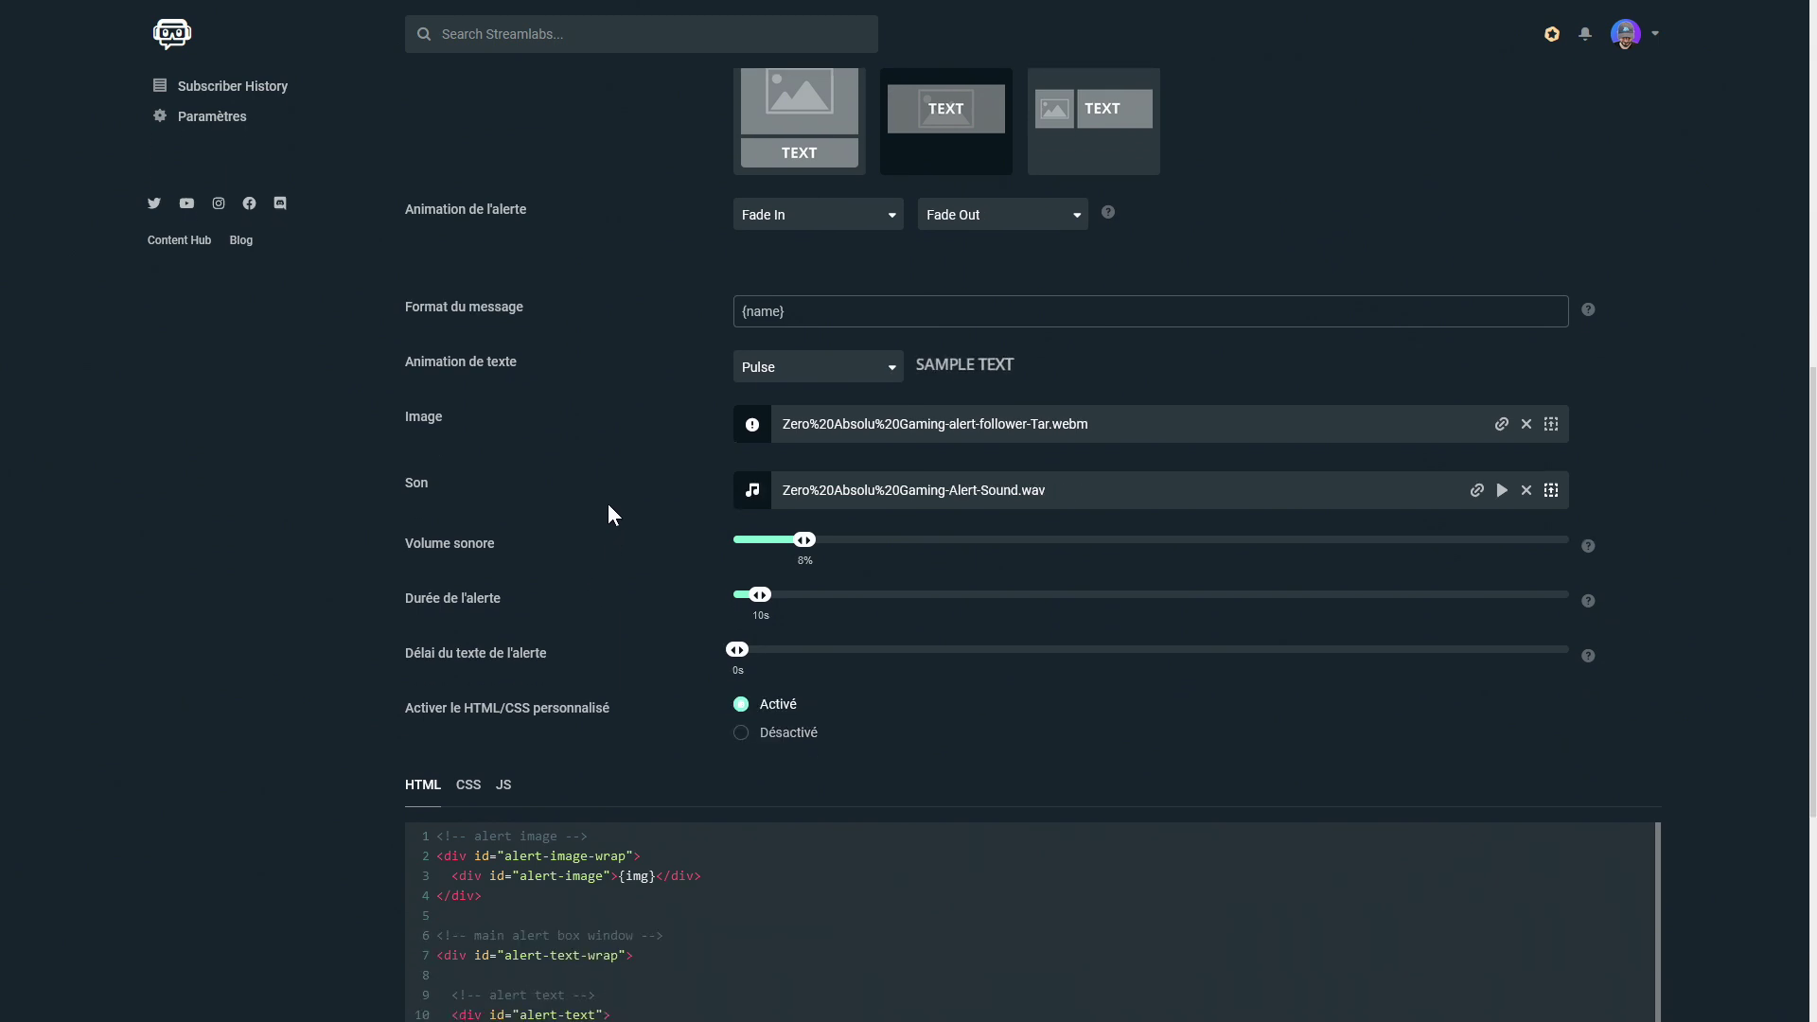
{"action": "left_click_drag", "start_coordinate": [806, 540], "coordinate": [988, 579]}
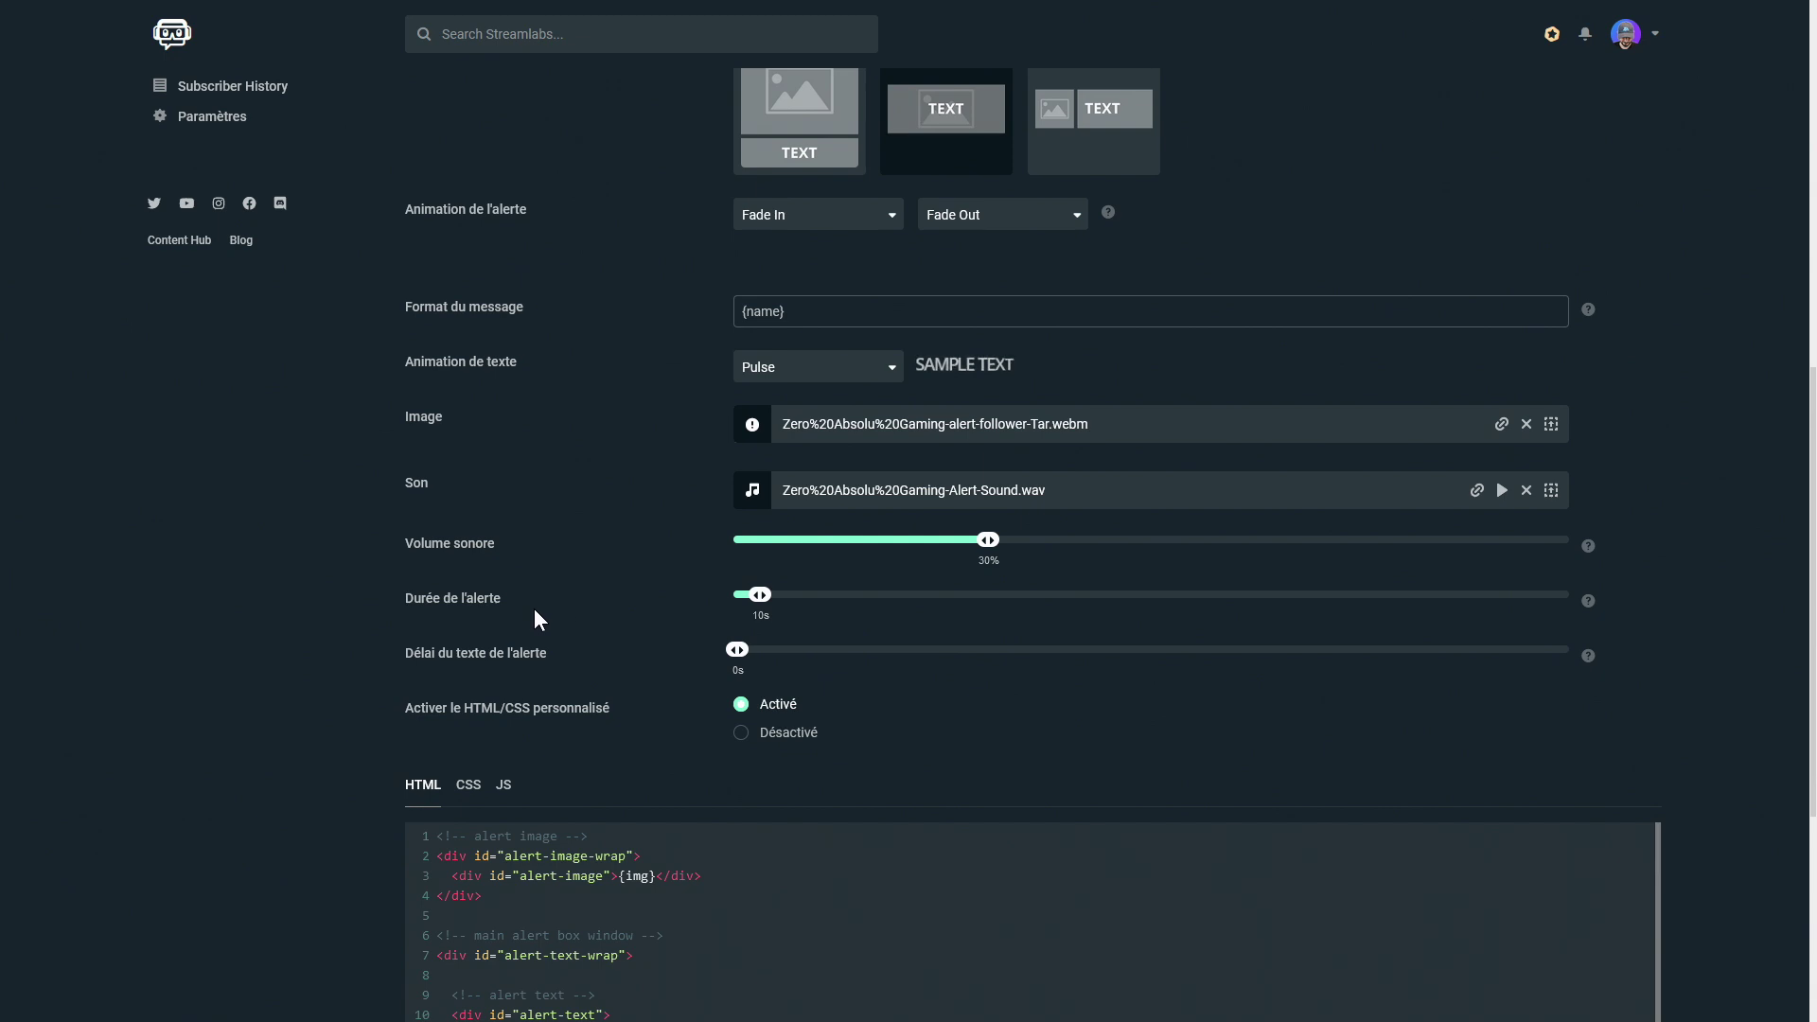
Step: Set the follower alert's duration to 9 s and text delay to 1 s, and disable custom HTML/CSS
{"action": "left_click_drag", "start_coordinate": [758, 603], "coordinate": [755, 606]}
{"action": "left_click_drag", "start_coordinate": [741, 677], "coordinate": [745, 678]}
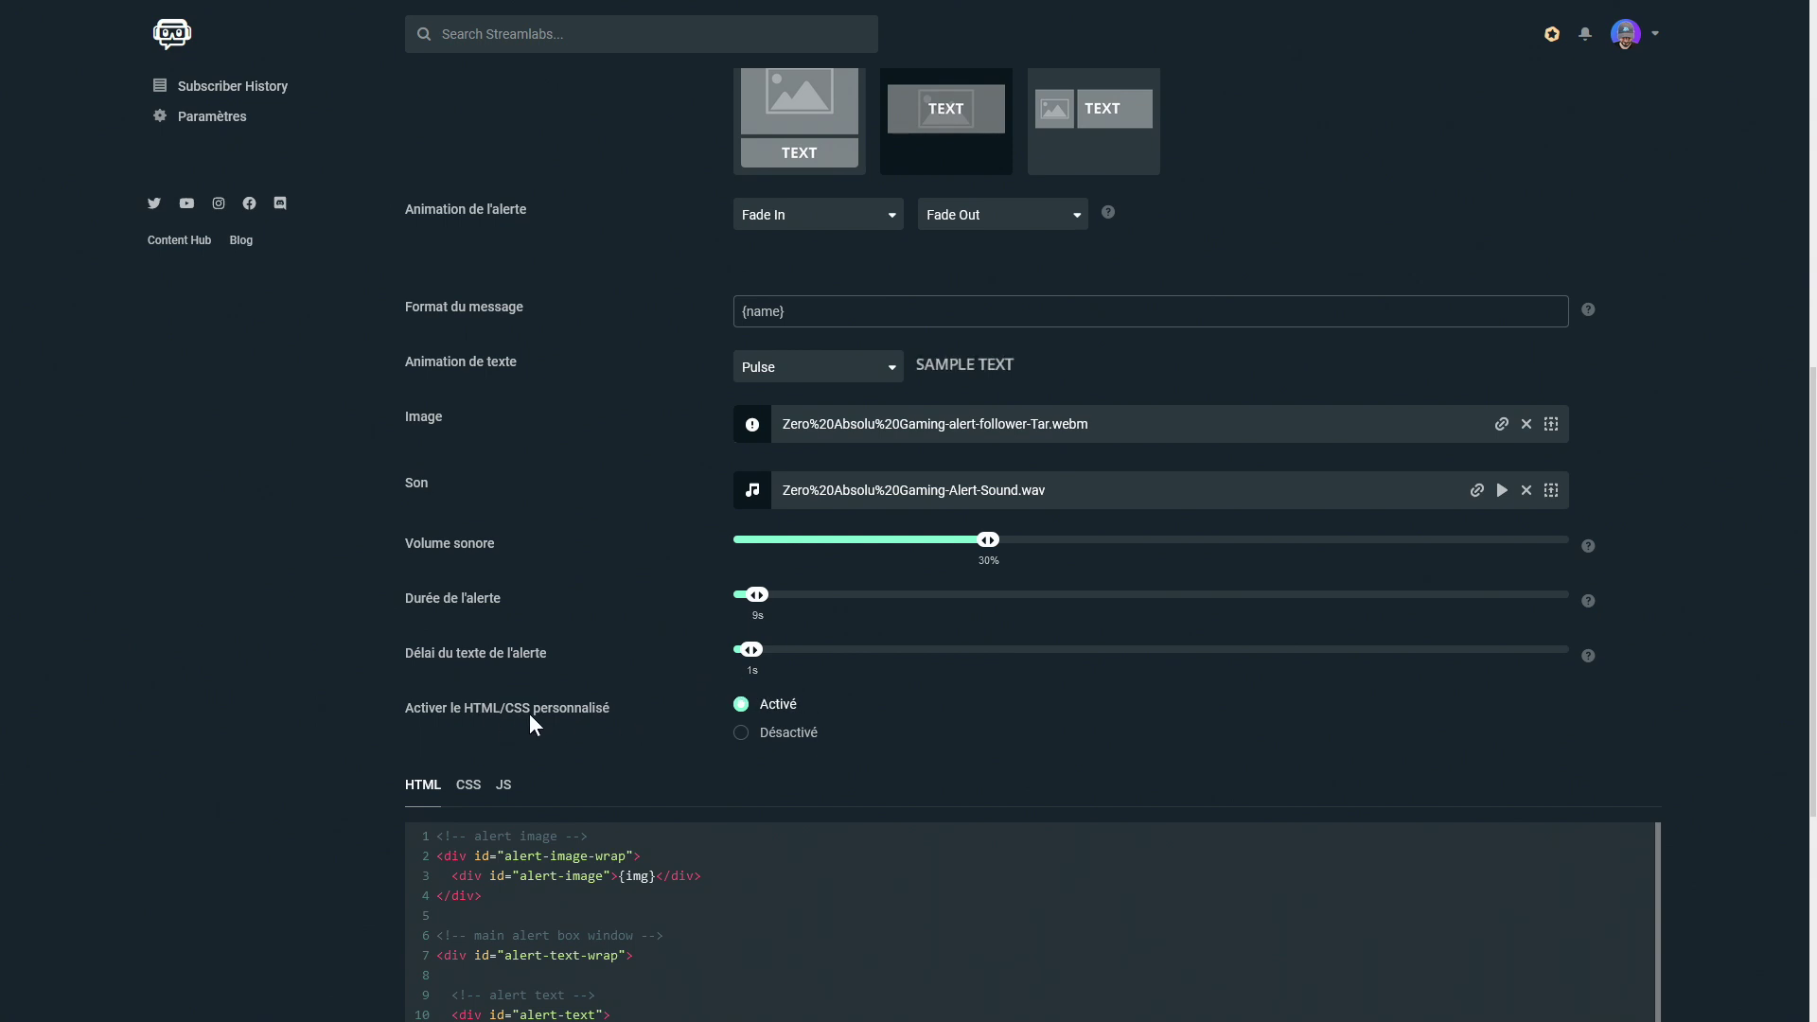
{"action": "left_click", "coordinate": [742, 734]}
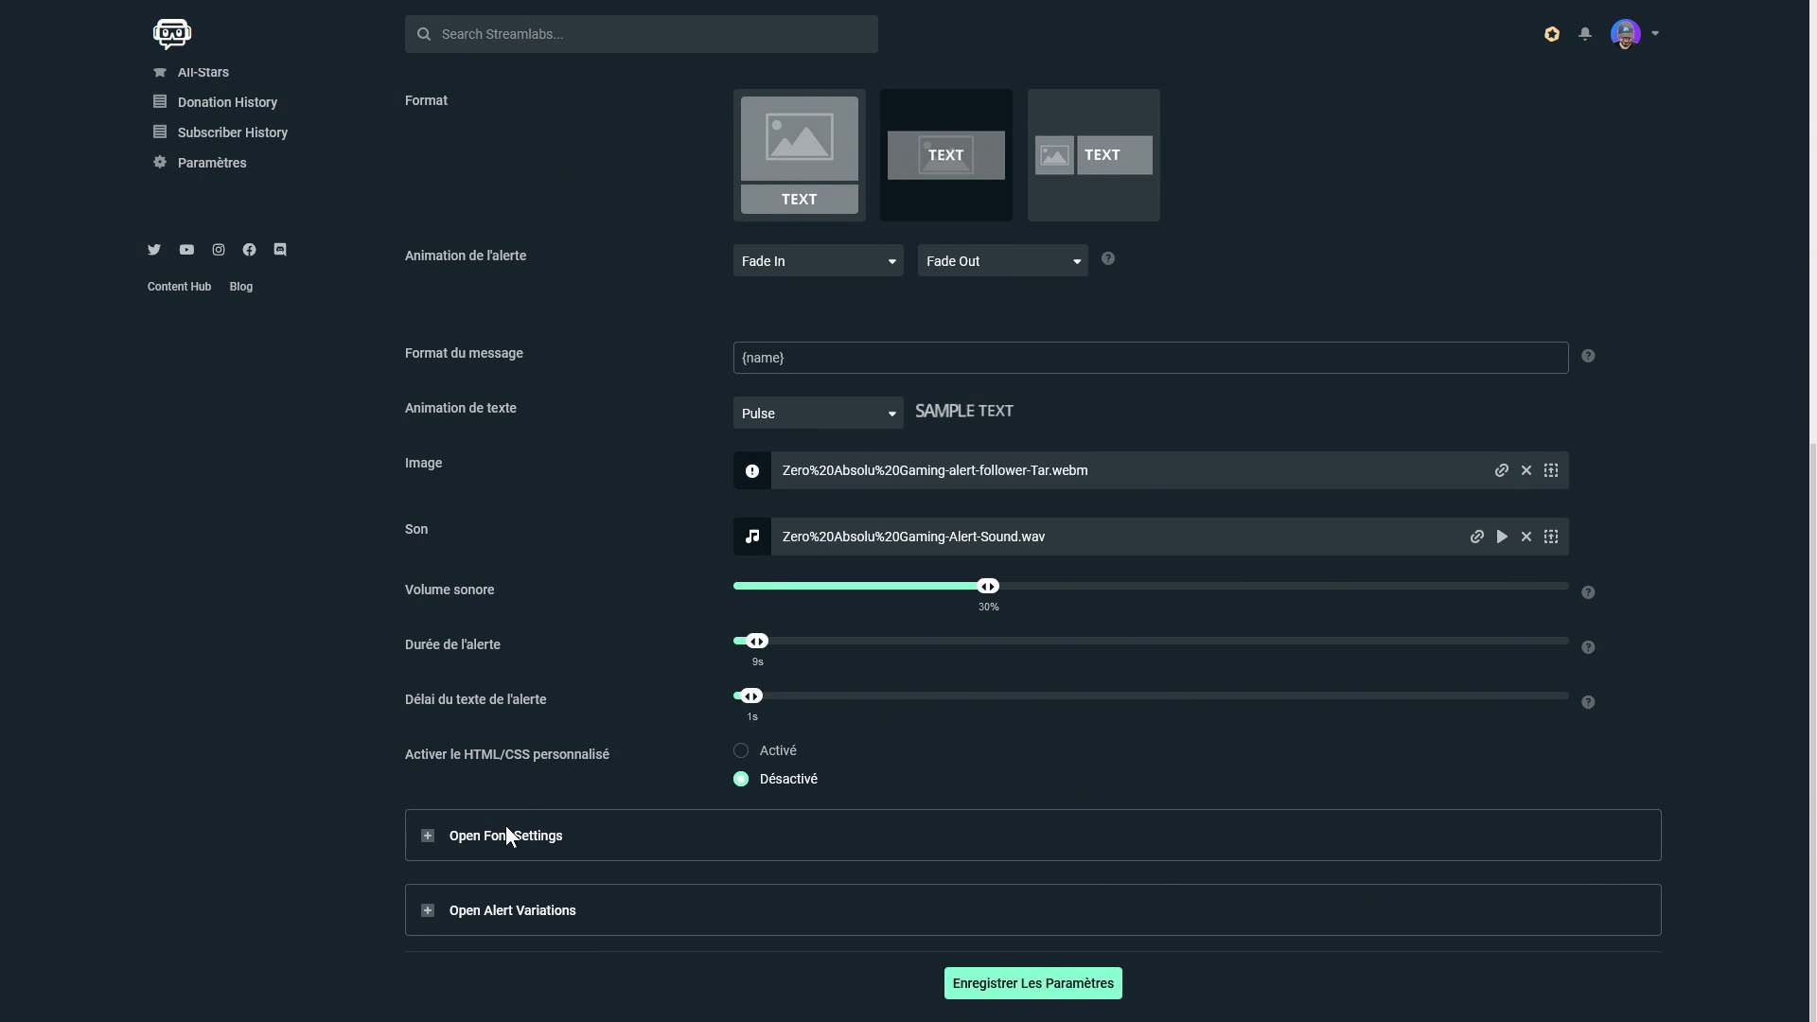
Step: Set the follower alert's font to Passion One and its text size to 56 px
{"action": "left_click", "coordinate": [429, 834]}
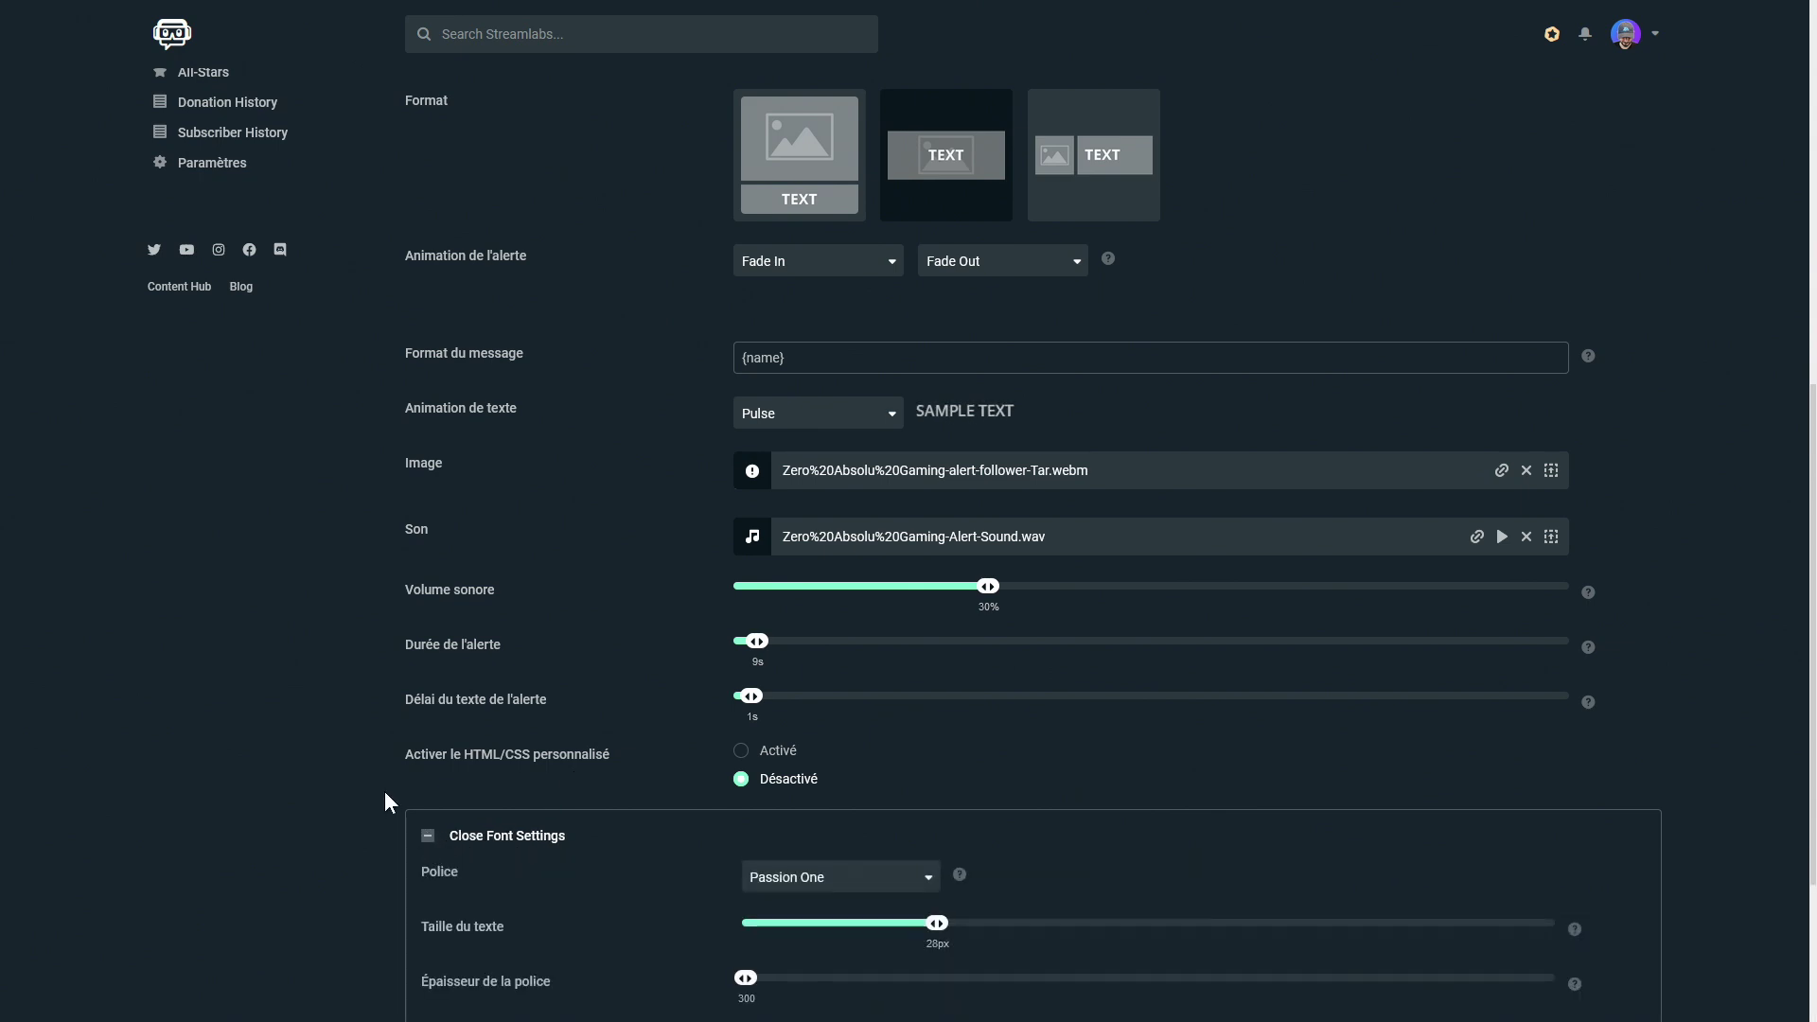
{"action": "scroll", "coordinate": [384, 791], "scroll_direction": "down", "scroll_amount": 3}
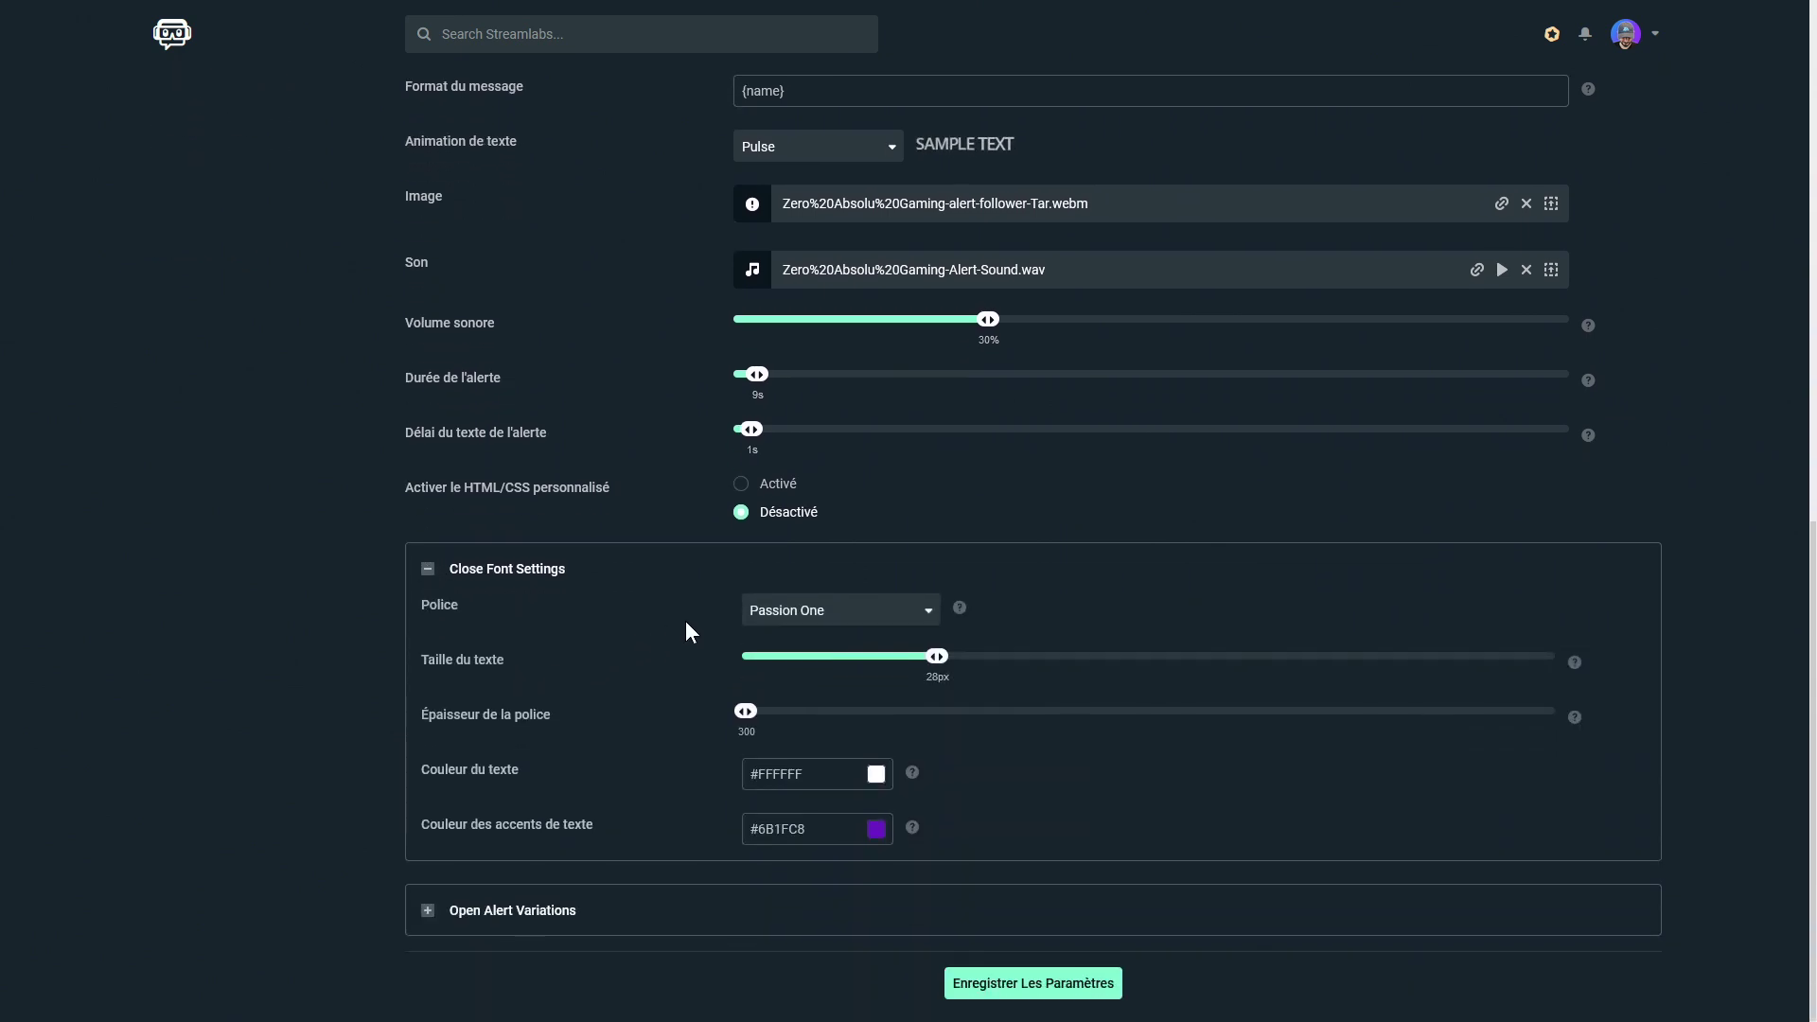
{"action": "left_click", "coordinate": [789, 620]}
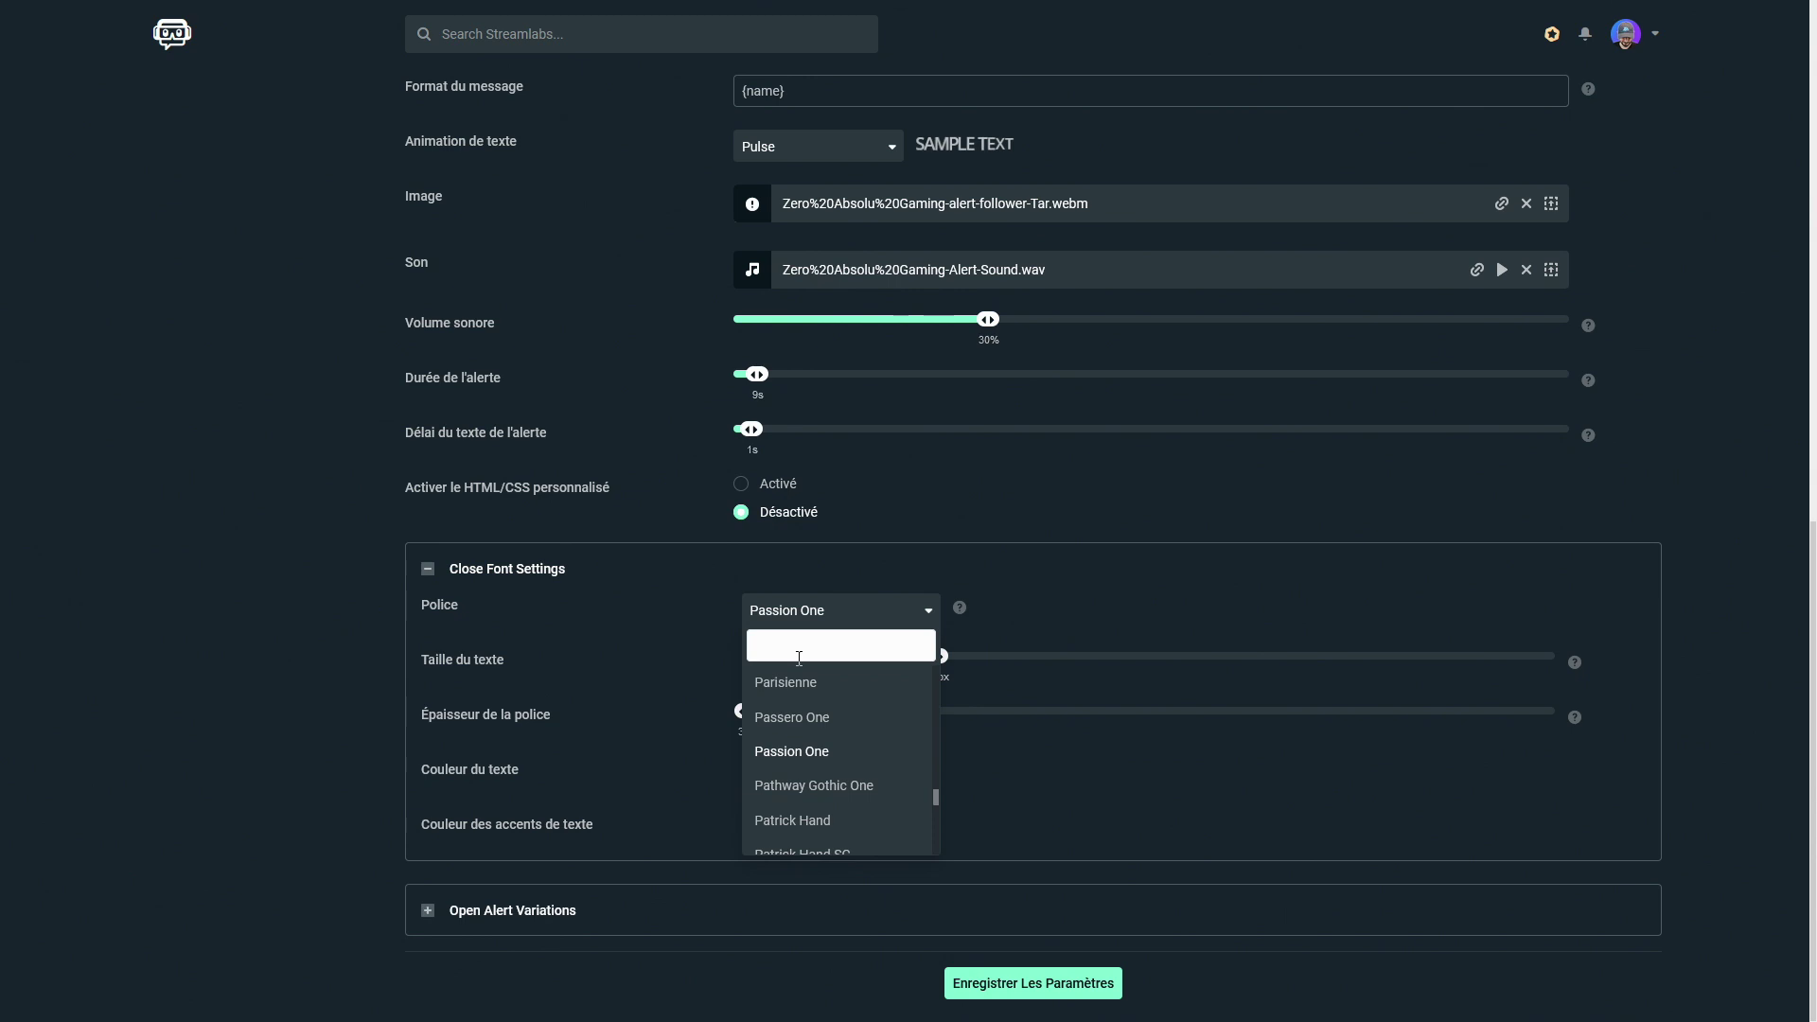
{"action": "left_click", "coordinate": [809, 753]}
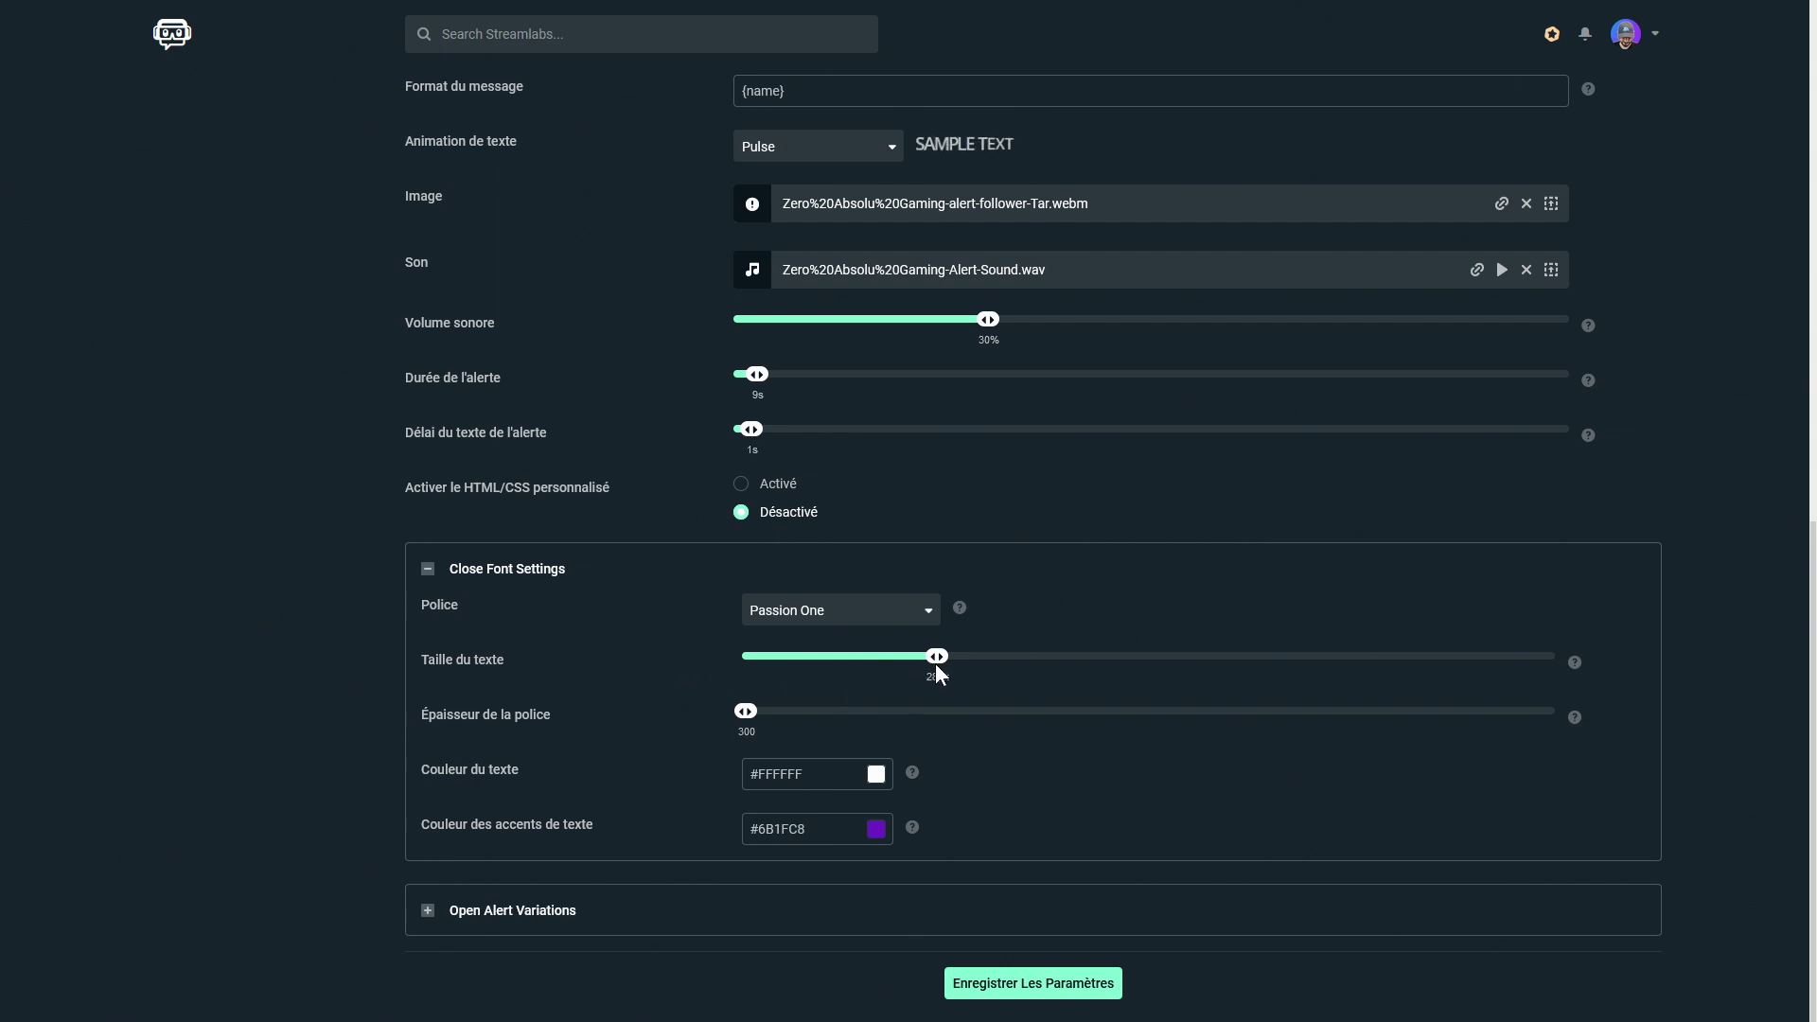
{"action": "left_click_drag", "start_coordinate": [937, 662], "coordinate": [1152, 663]}
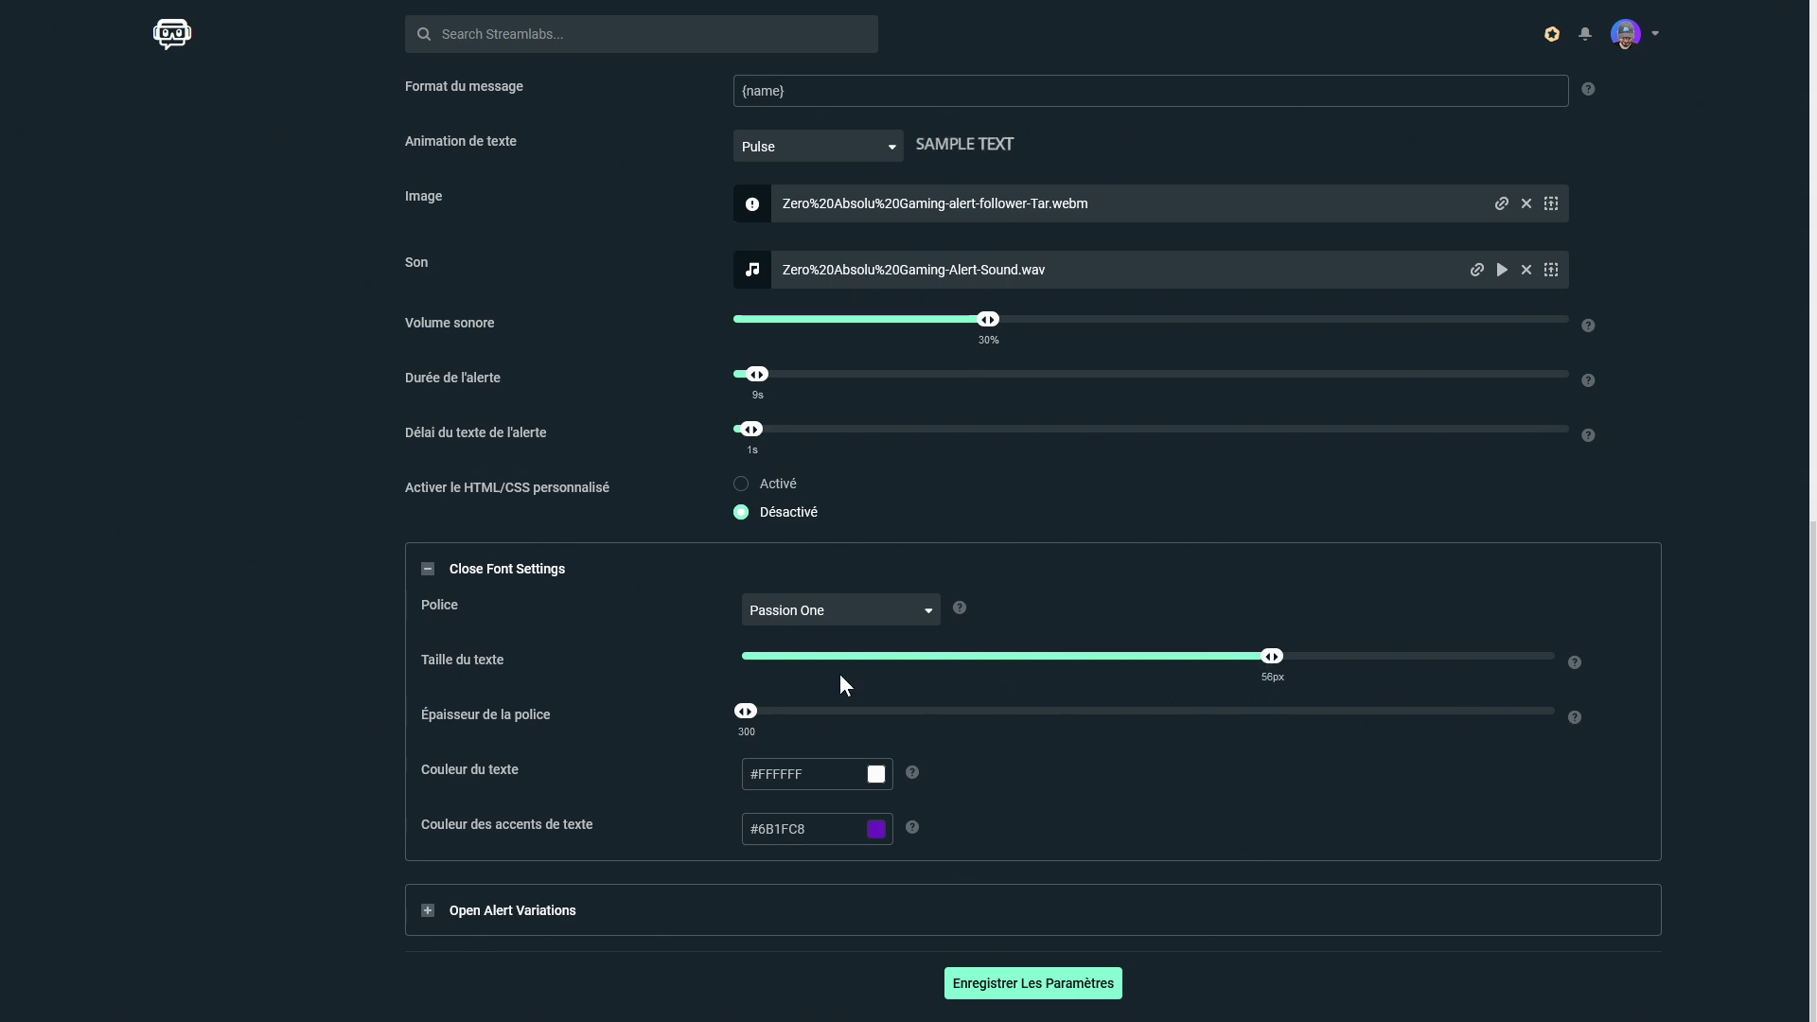
{"action": "left_click_drag", "start_coordinate": [753, 716], "coordinate": [950, 729]}
Step: Try appending "merci pour ton follow" to the follower alert's {name} message format, and remove the added text again
{"action": "scroll", "coordinate": [621, 379], "scroll_direction": "up", "scroll_amount": 3}
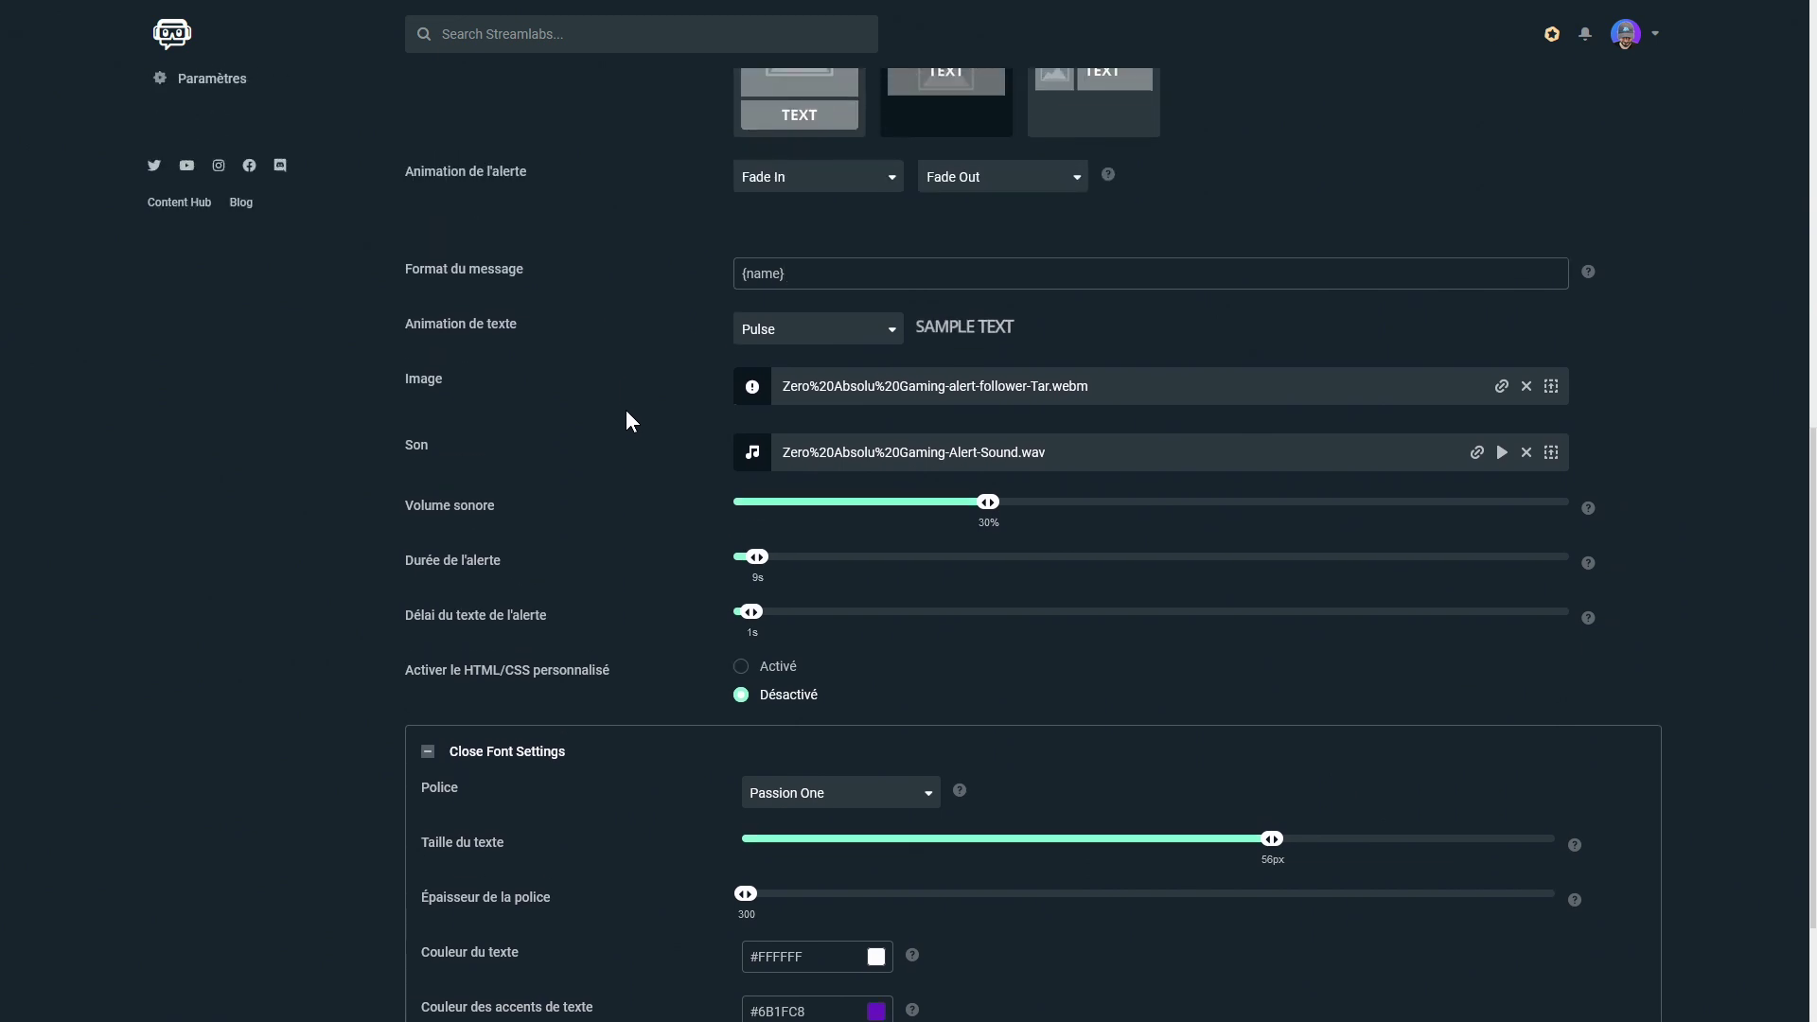
{"action": "left_click", "coordinate": [837, 385]}
{"action": "type", "text": "merci pour ton follow"}
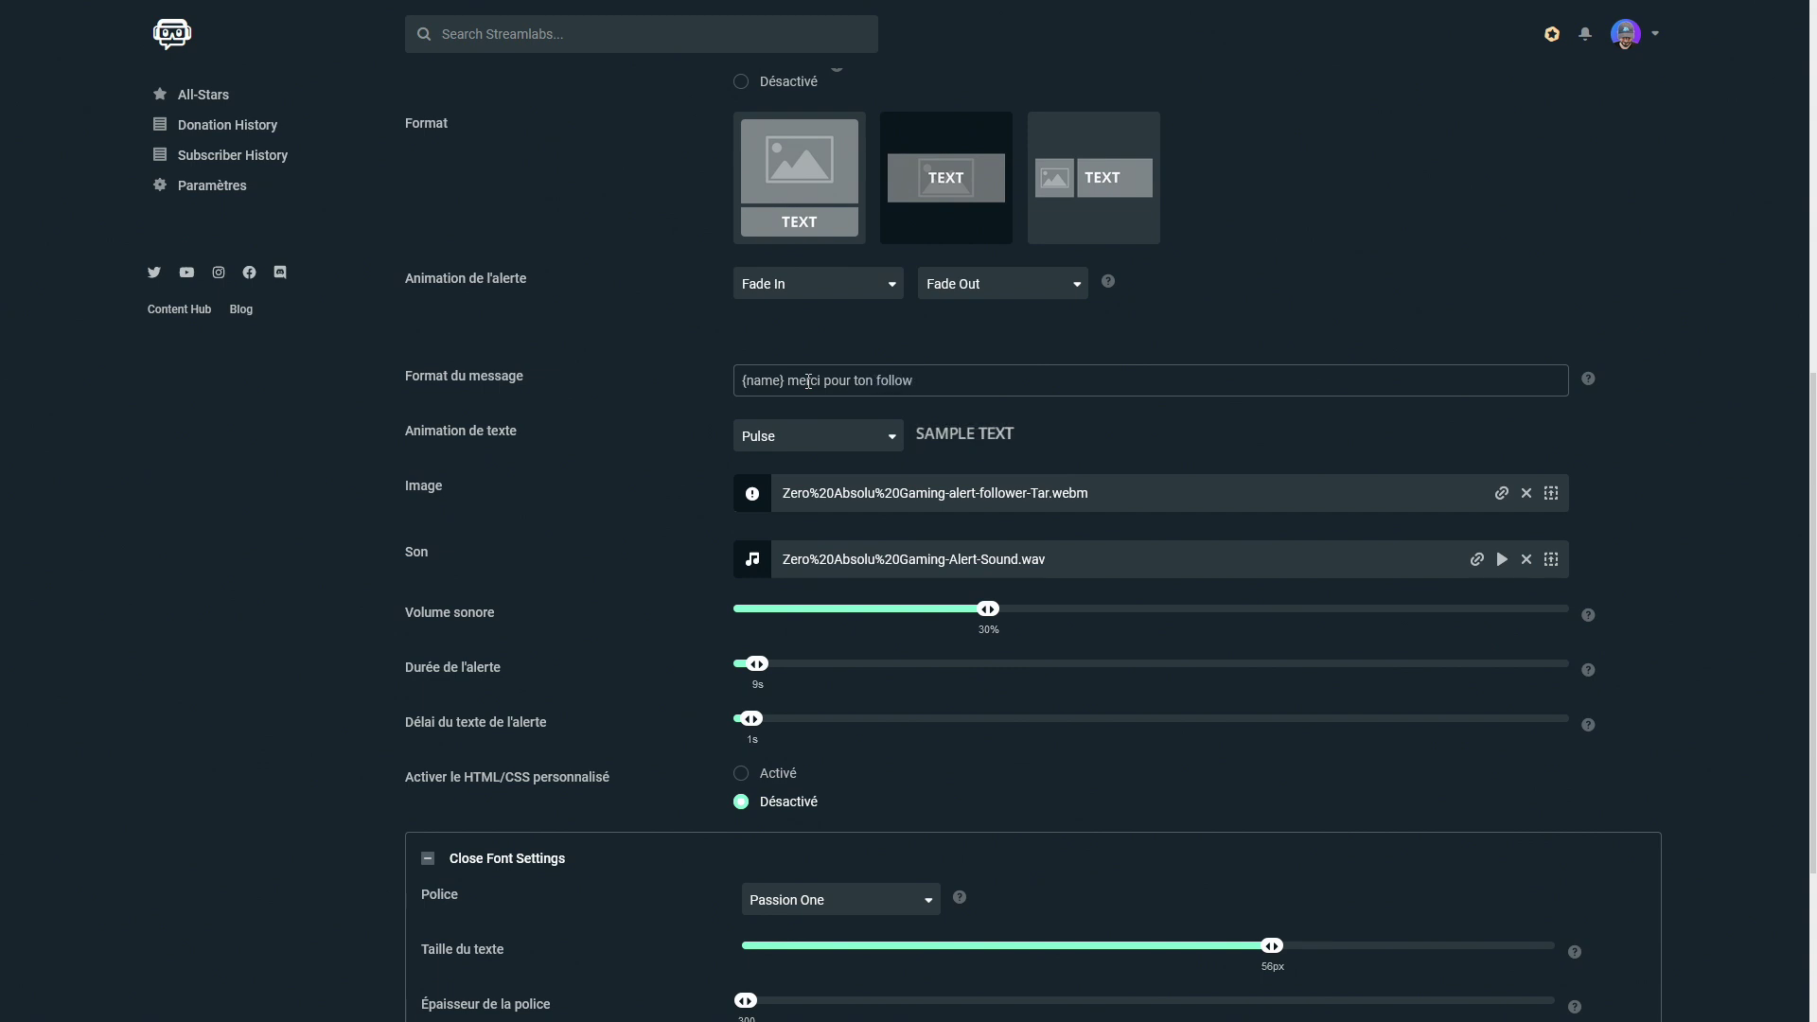
{"action": "left_click_drag", "start_coordinate": [790, 381], "coordinate": [955, 380]}
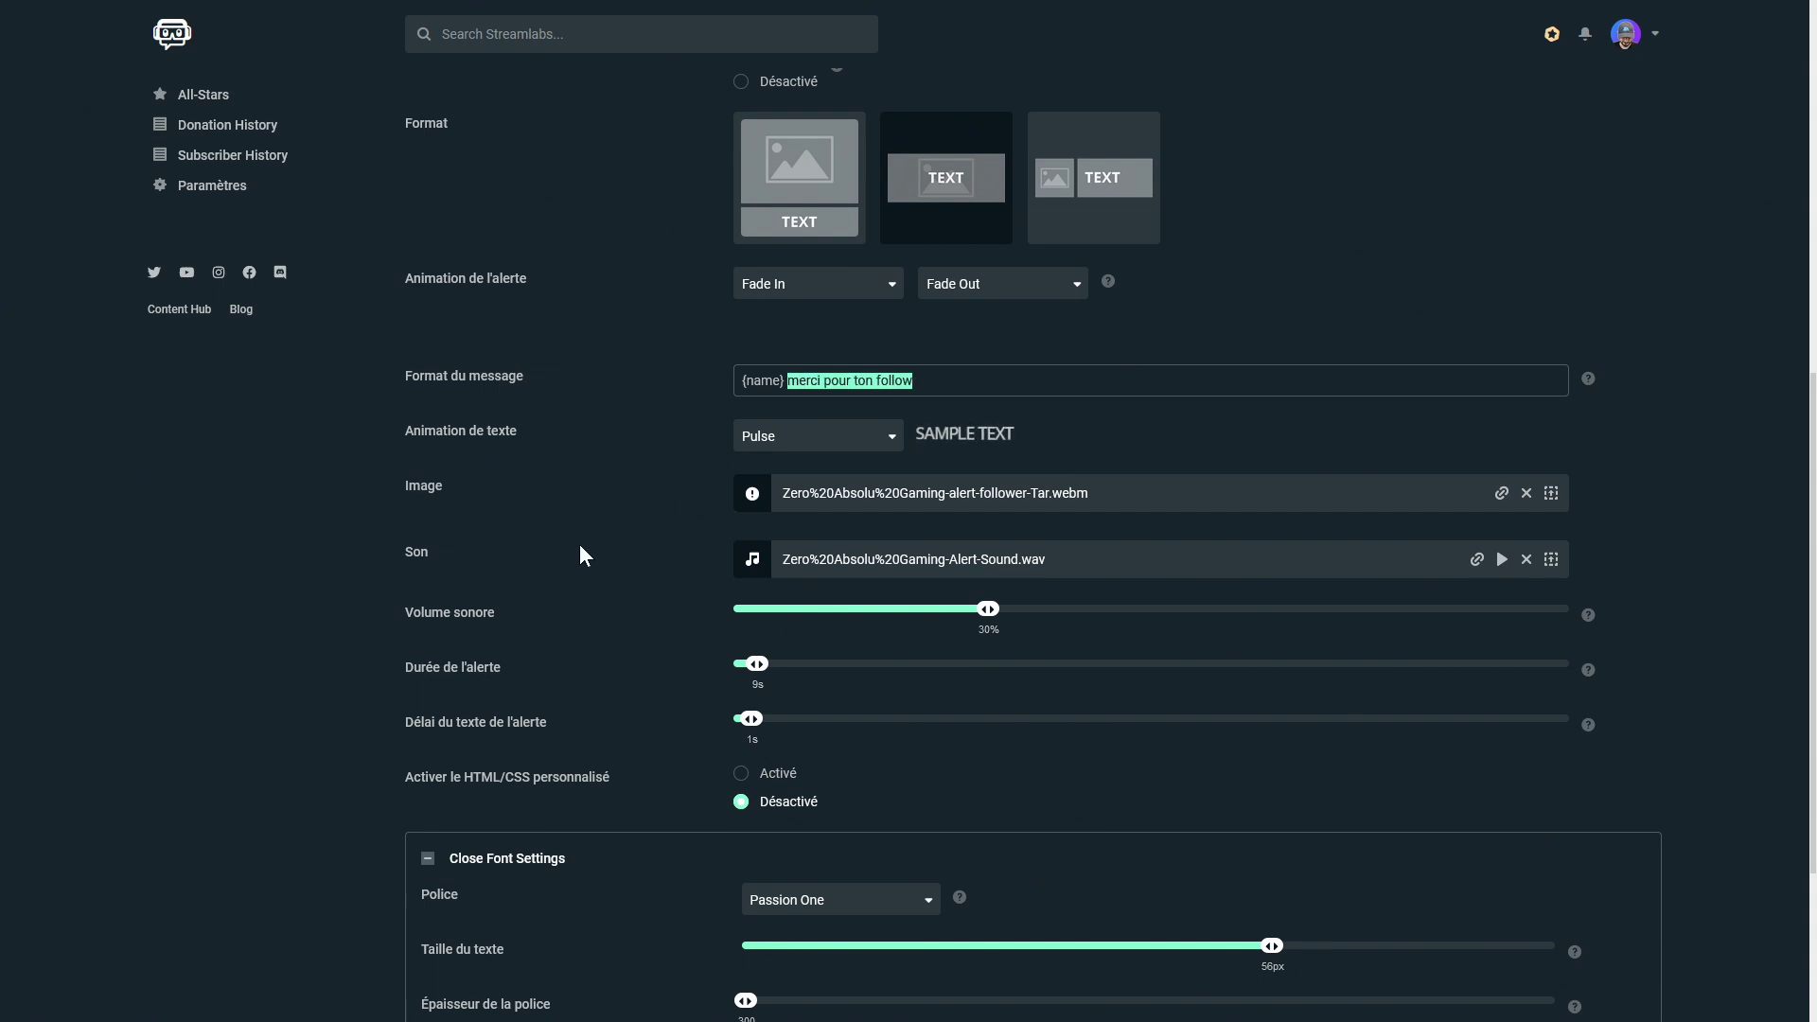
{"action": "scroll", "coordinate": [580, 544], "scroll_direction": "down", "scroll_amount": 2}
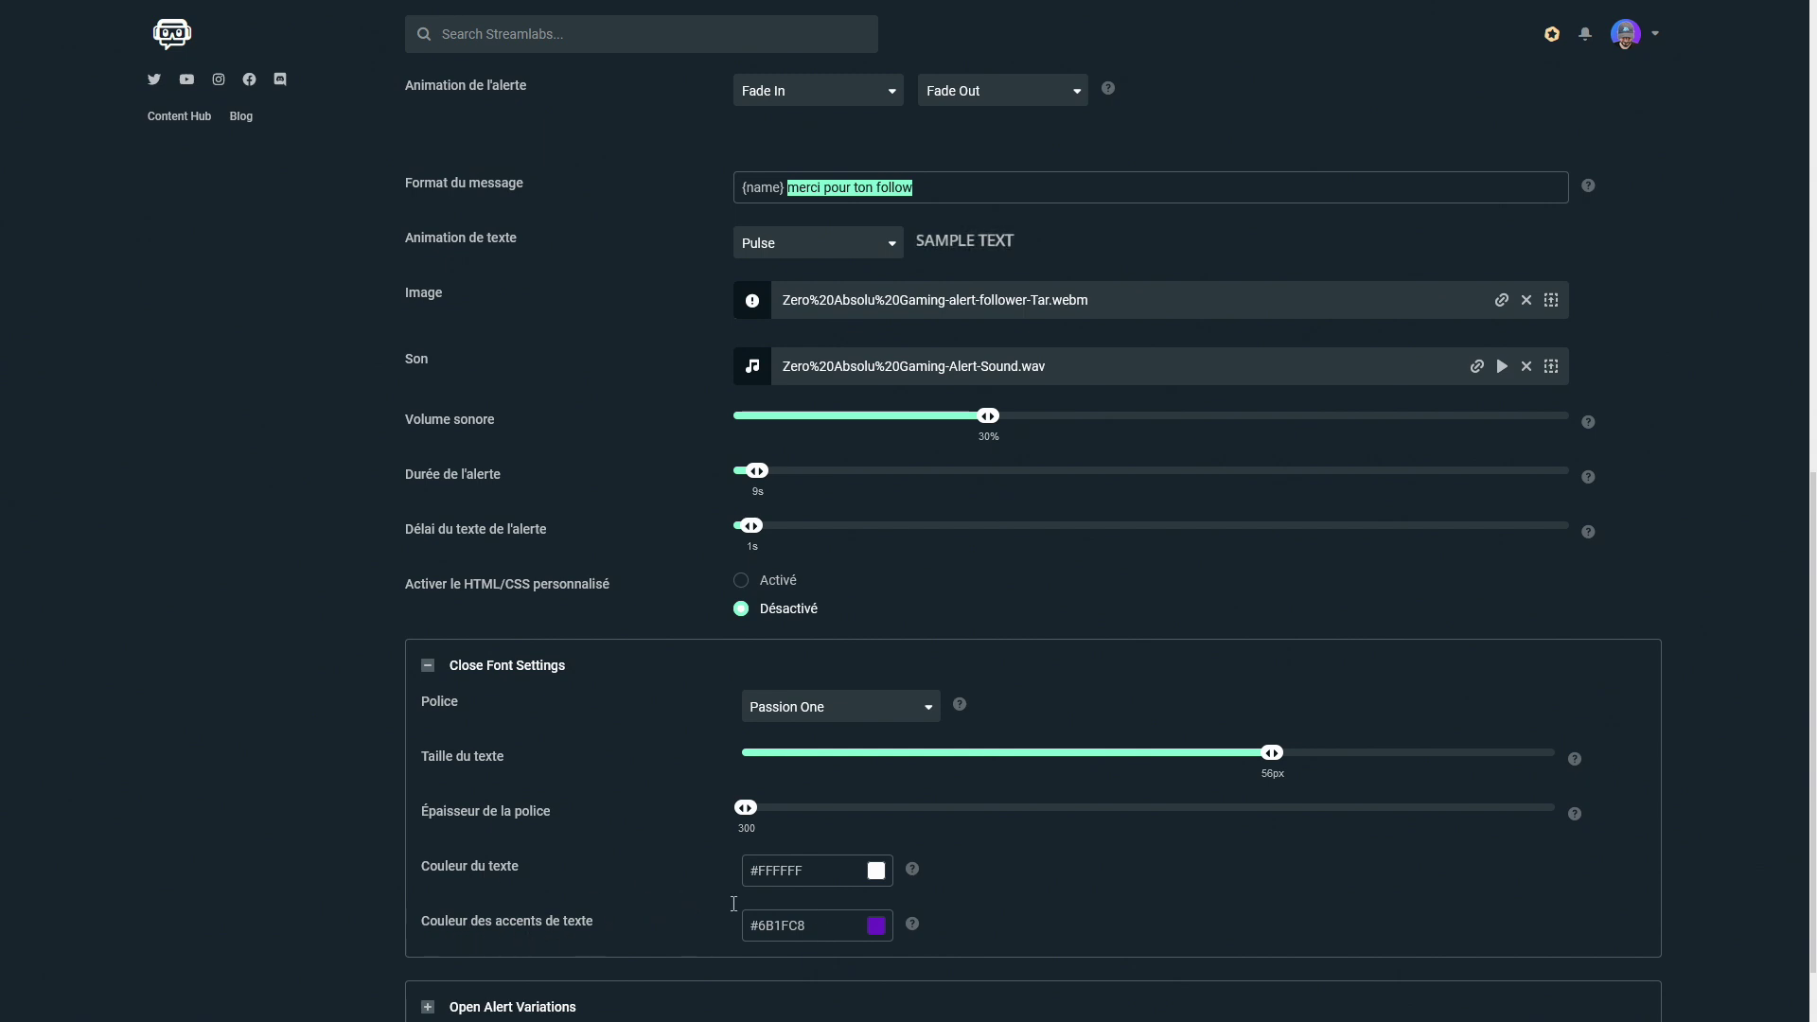
{"action": "left_click", "coordinate": [786, 193]}
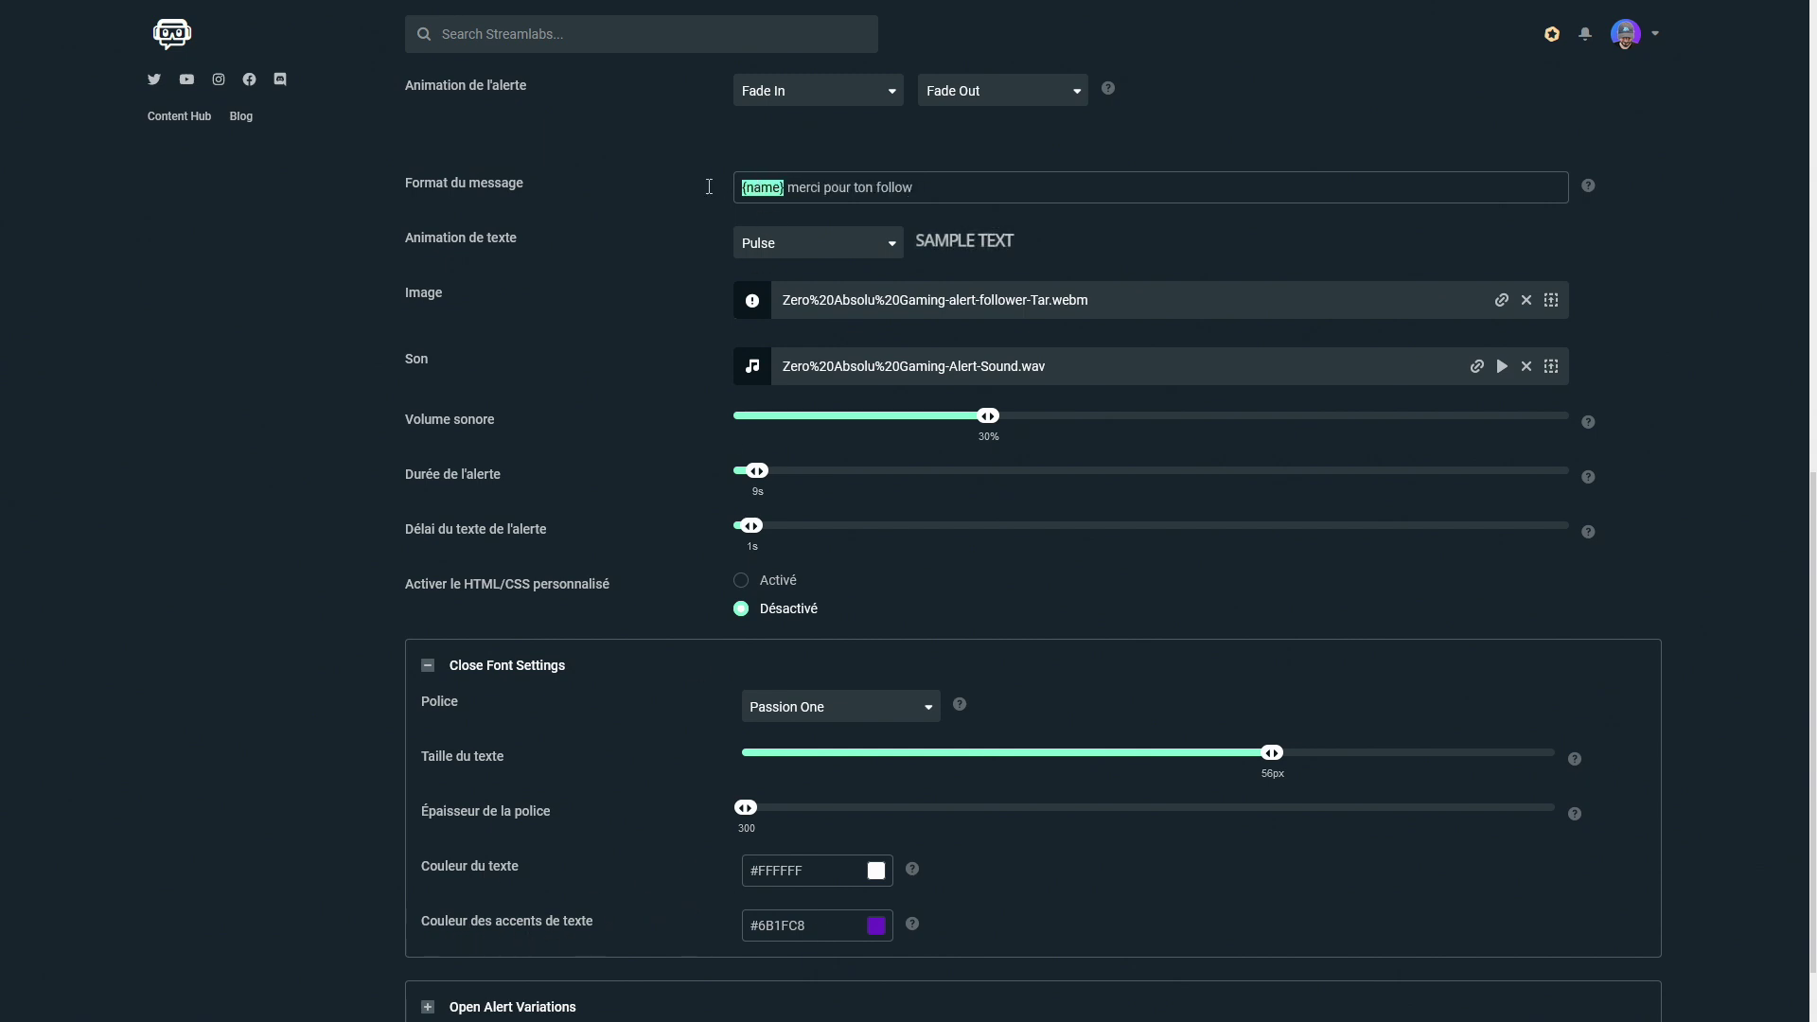
{"action": "left_click_drag", "start_coordinate": [790, 188], "coordinate": [953, 187]}
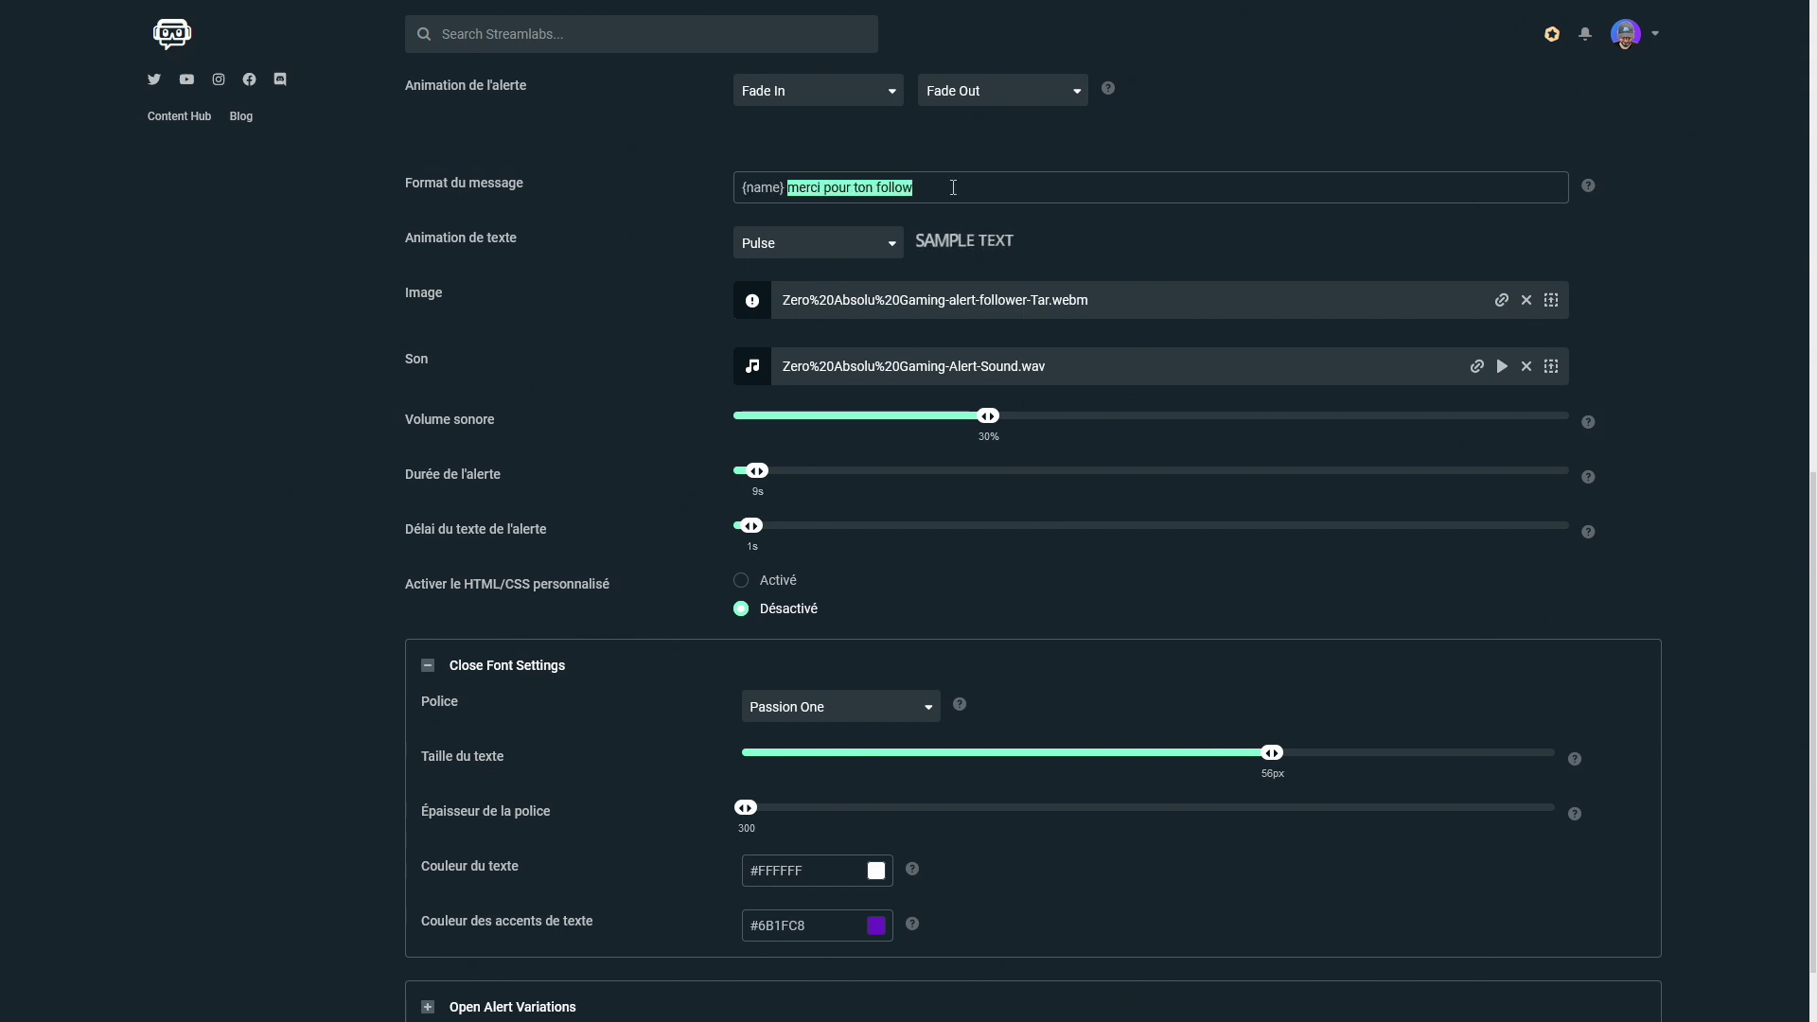
{"action": "key", "text": "BackSpace"}
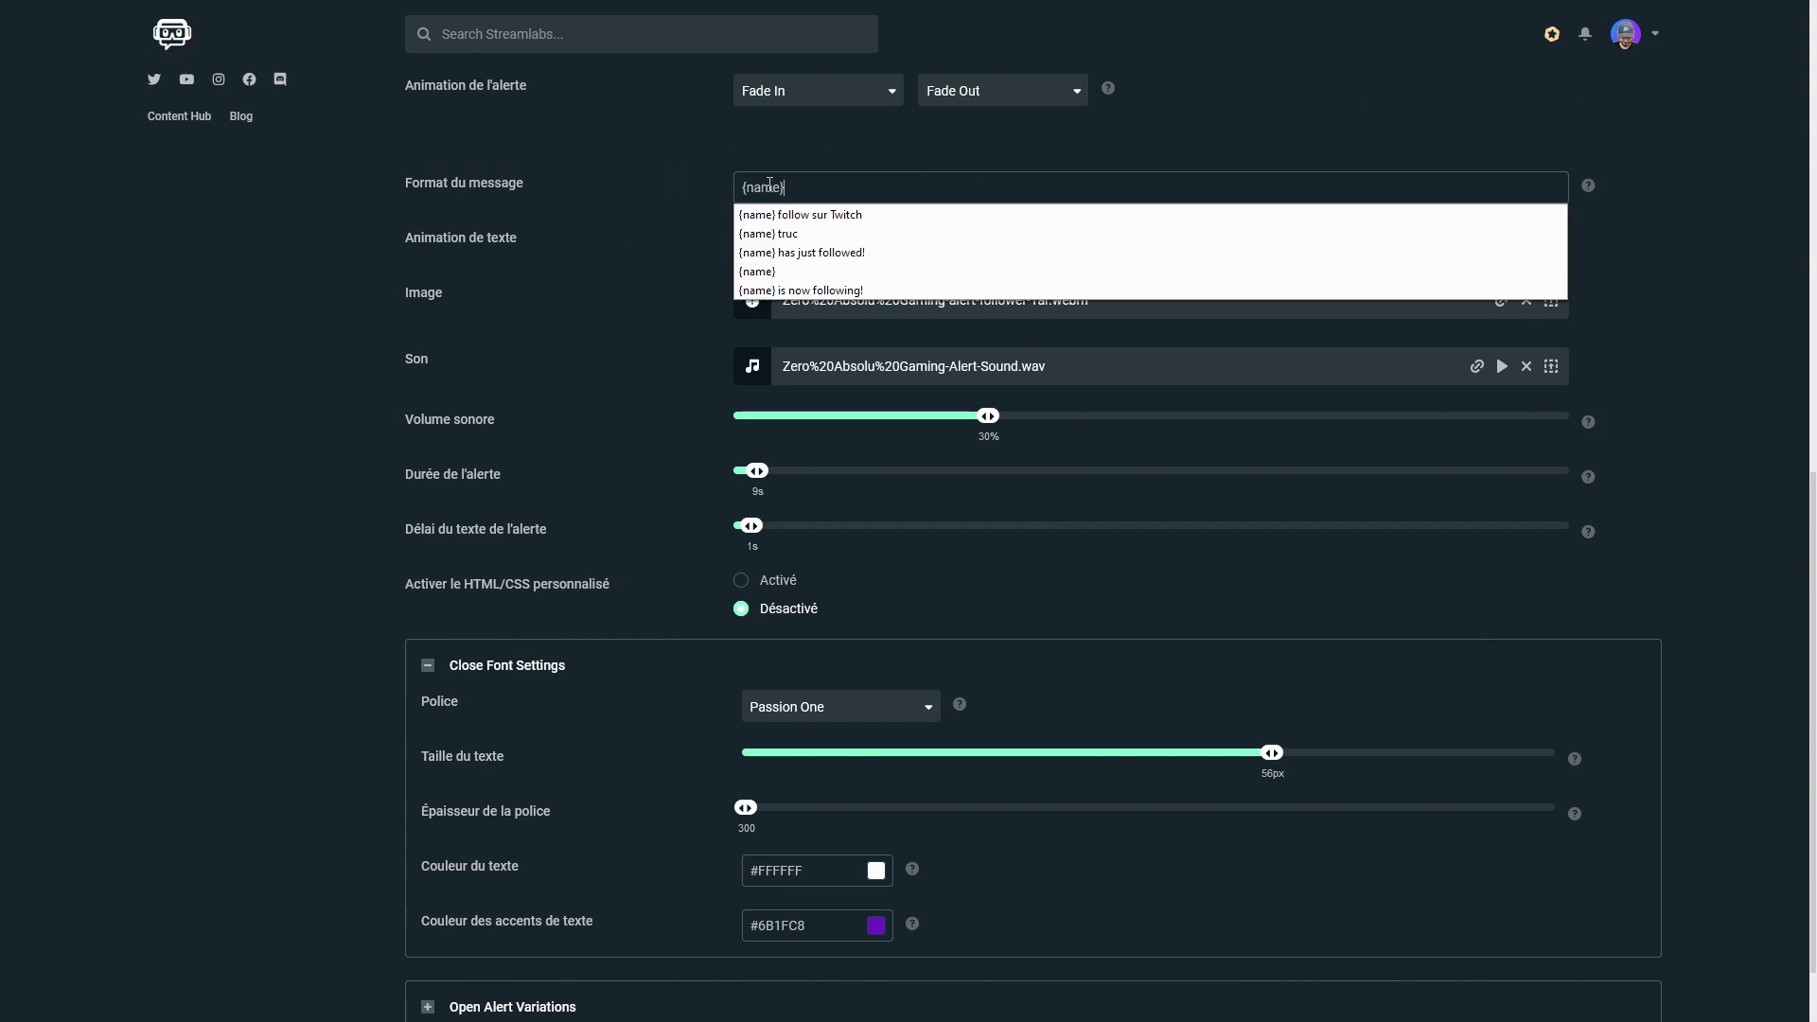
Step: Save the follower alert settings
{"action": "scroll", "coordinate": [653, 527], "scroll_direction": "down", "scroll_amount": 1}
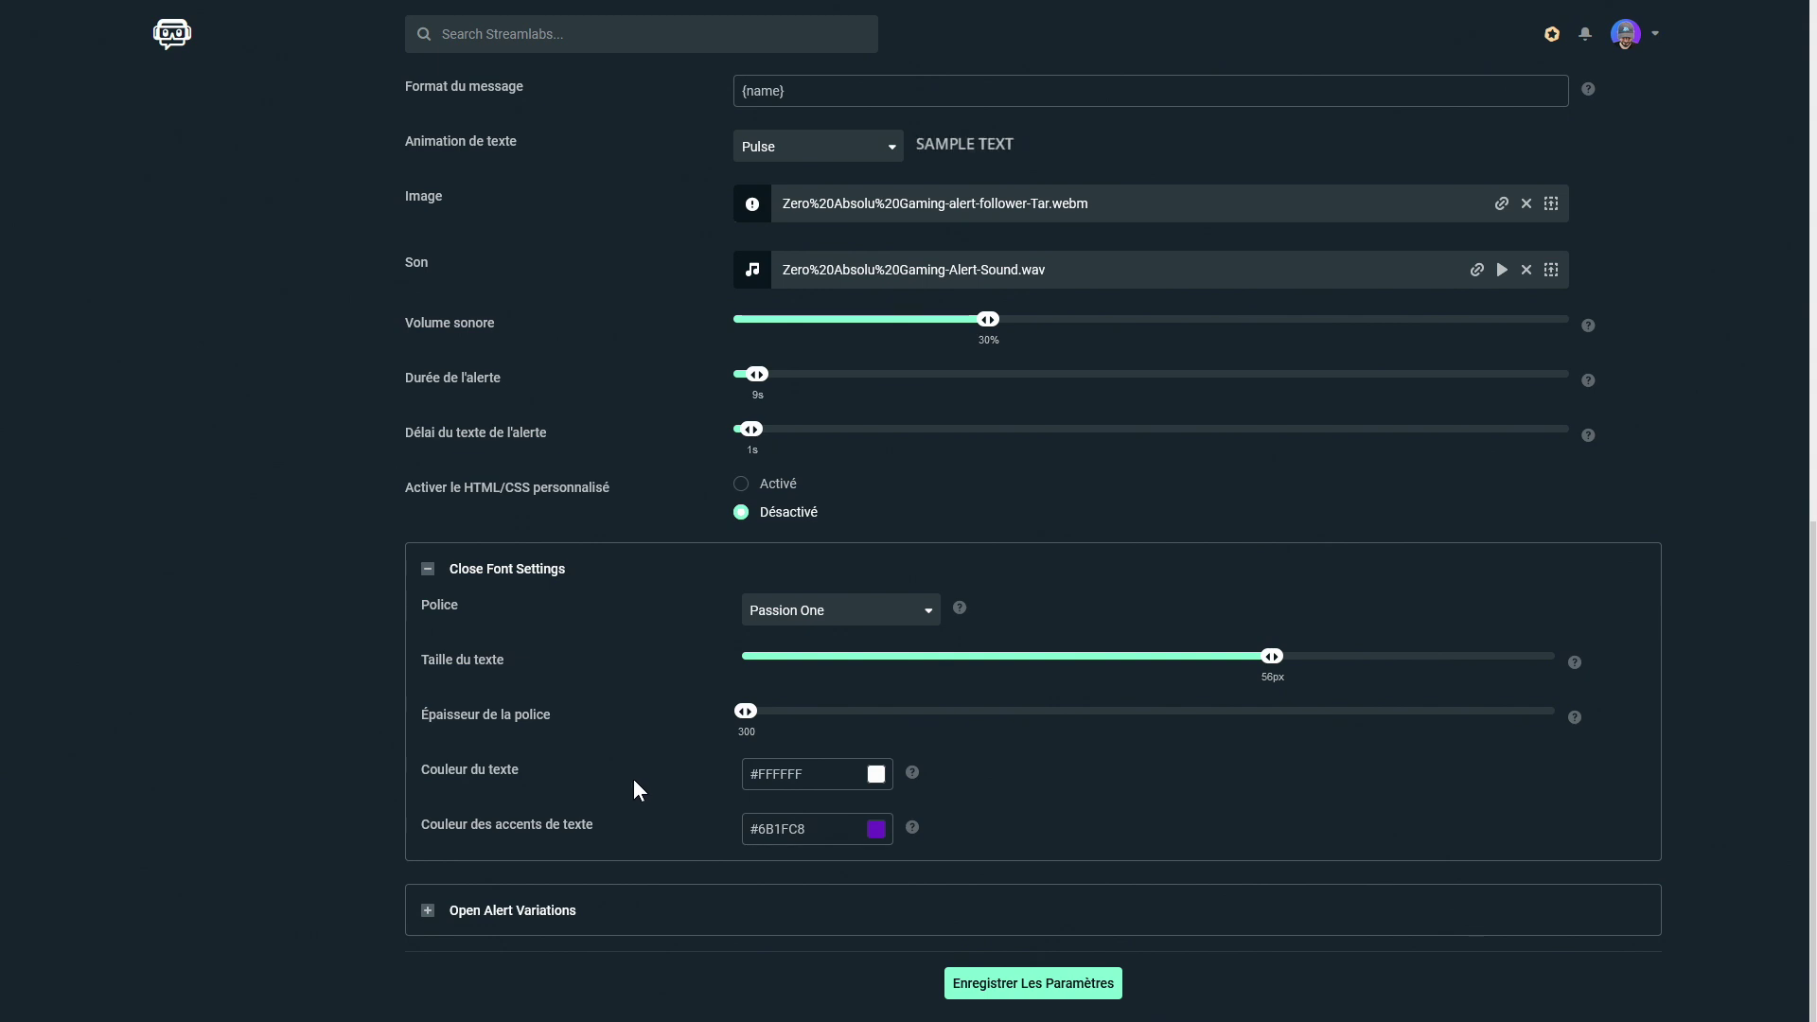
{"action": "left_click", "coordinate": [1004, 989]}
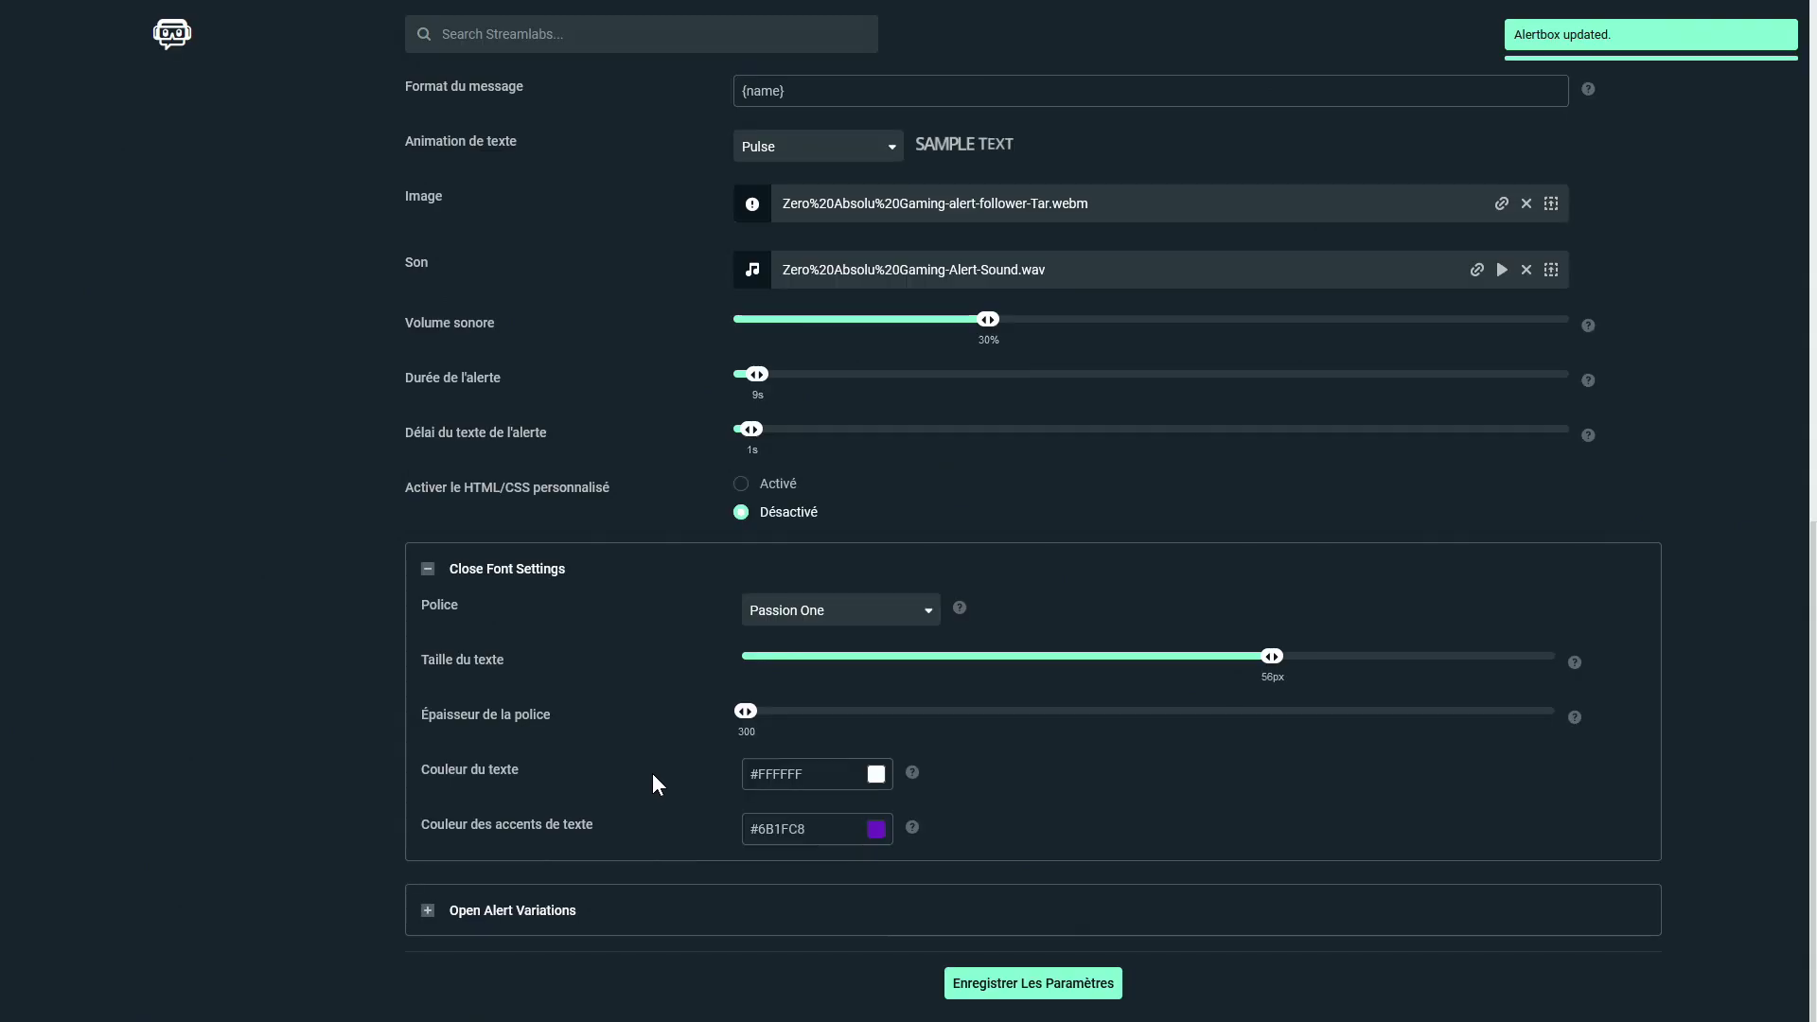
{"action": "scroll", "coordinate": [361, 837], "scroll_direction": "up", "scroll_amount": 10}
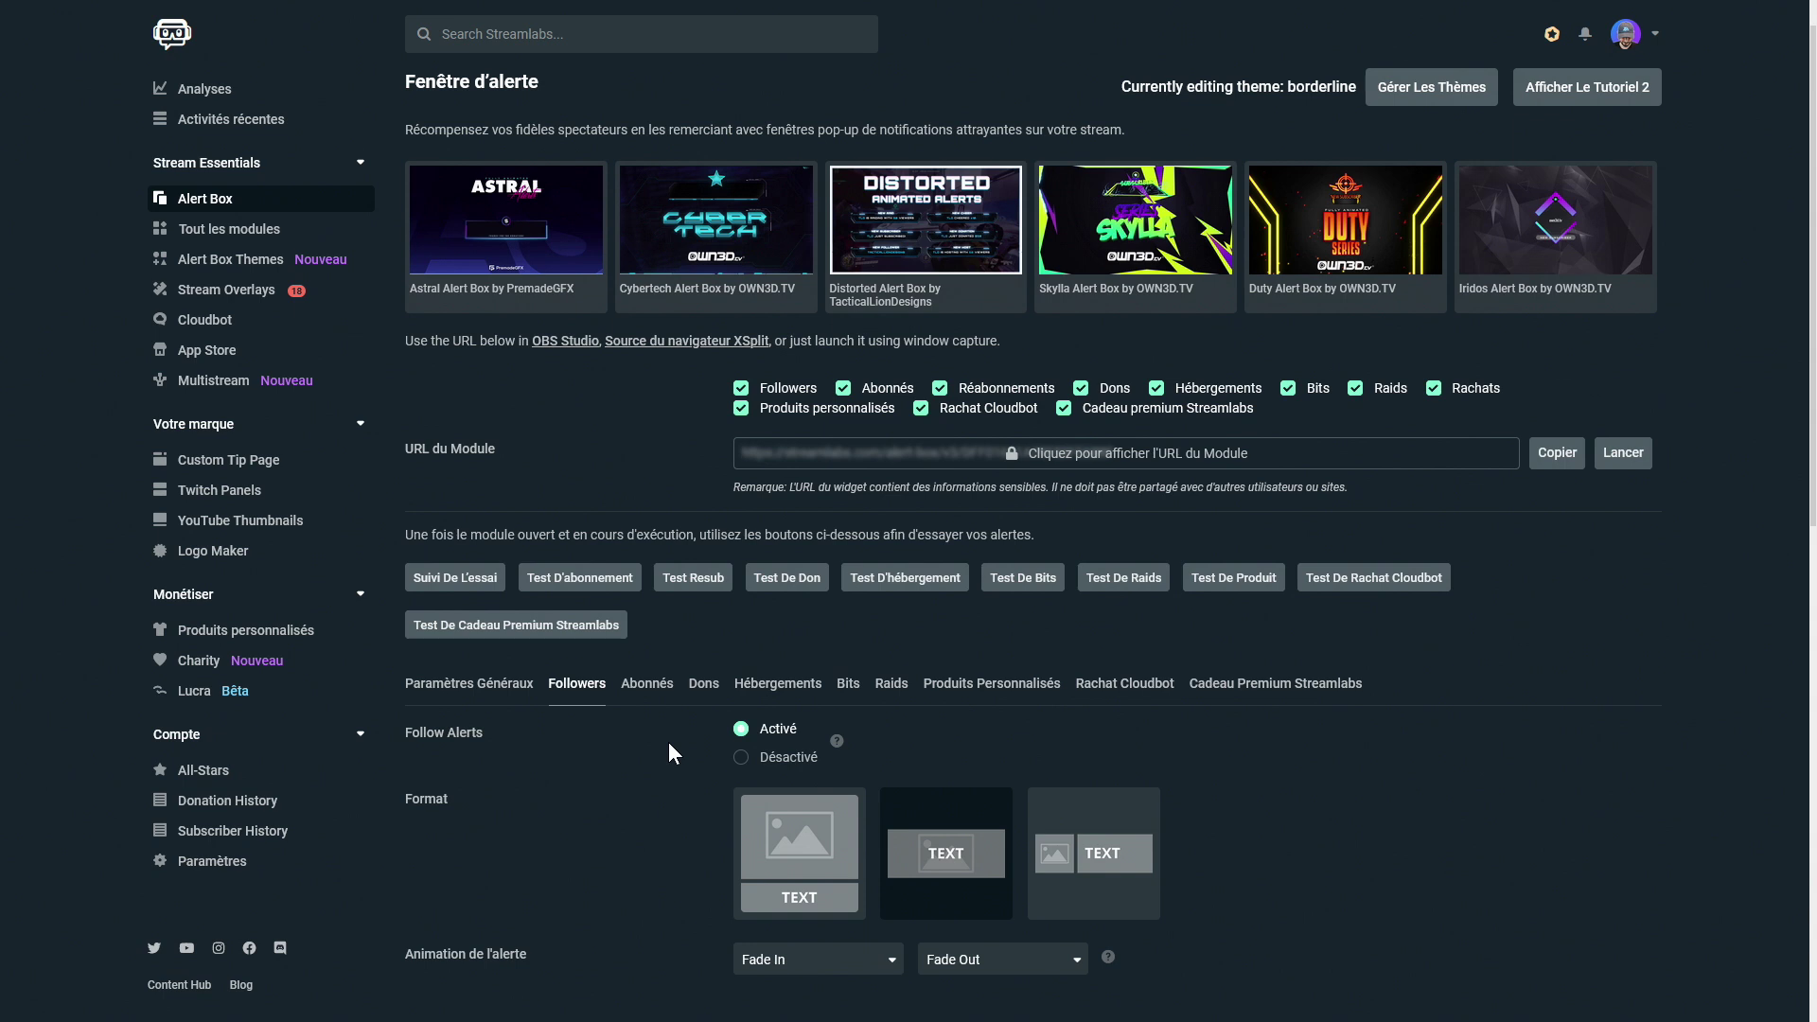
{"action": "scroll", "coordinate": [1554, 758], "scroll_direction": "up", "scroll_amount": 1}
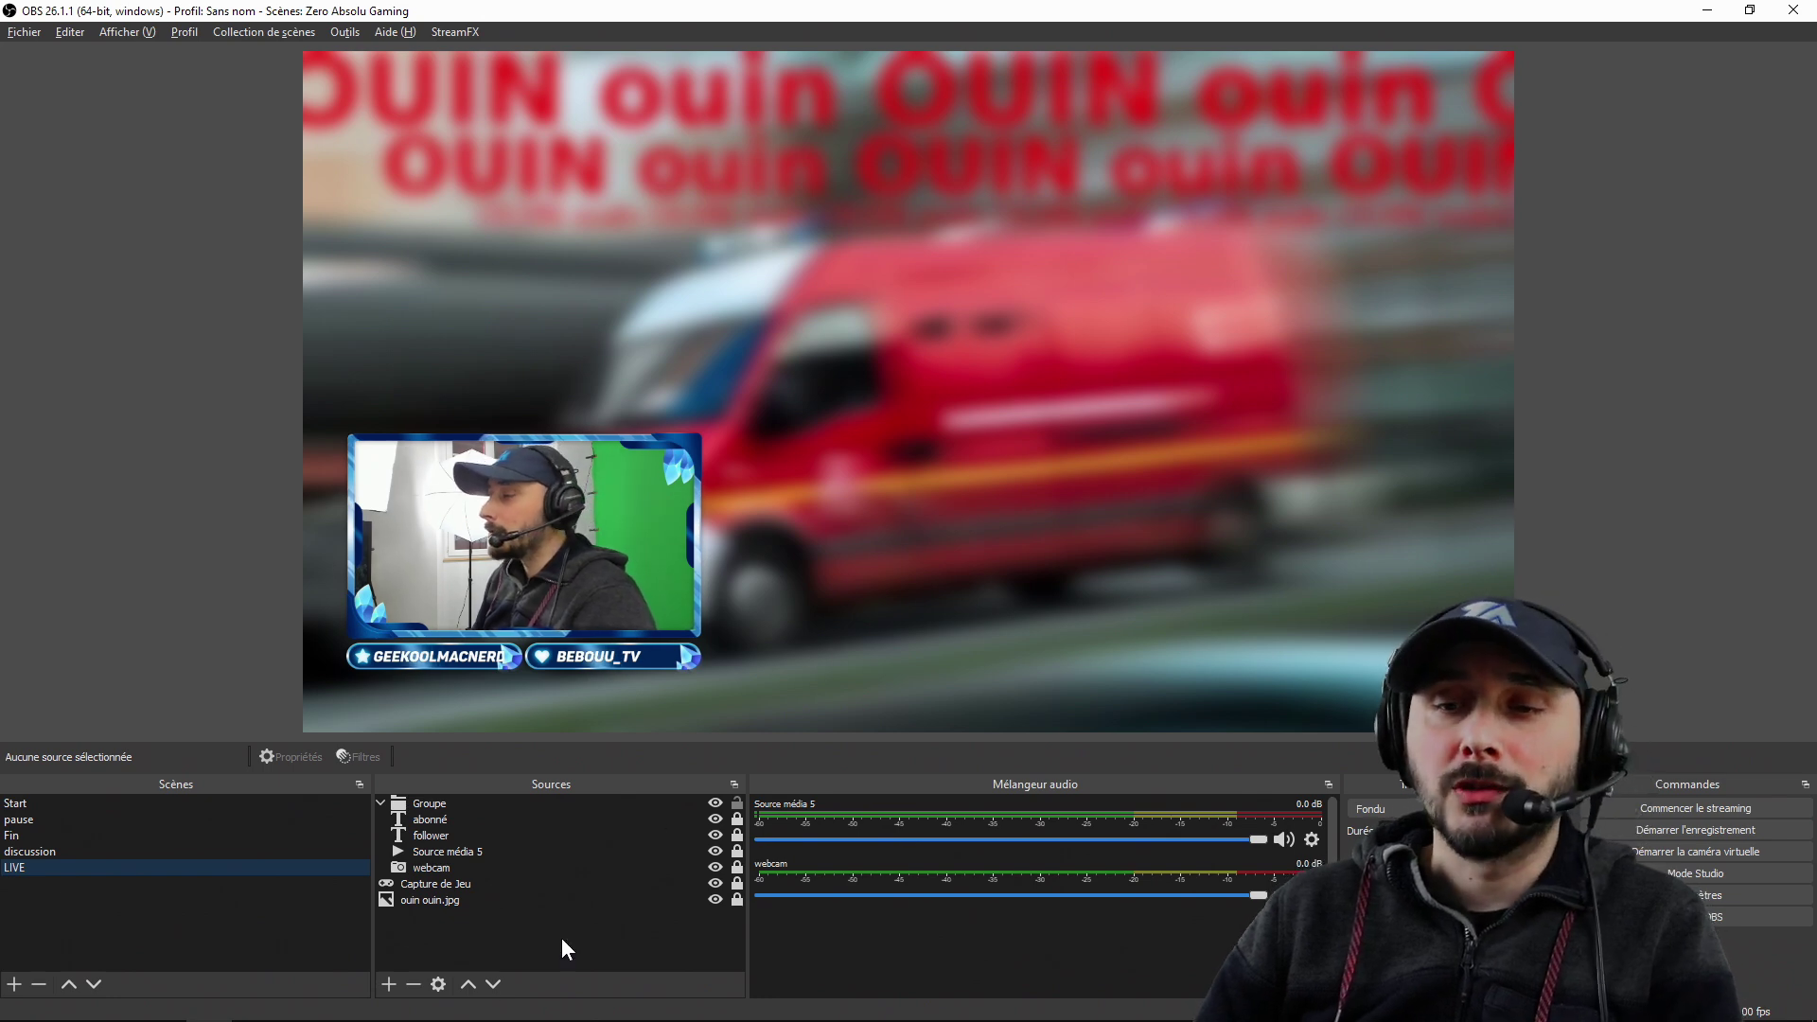
Step: Switch to OBS and add a new browser source named "alertes" to the LIVE scene
{"action": "left_click", "coordinate": [389, 984]}
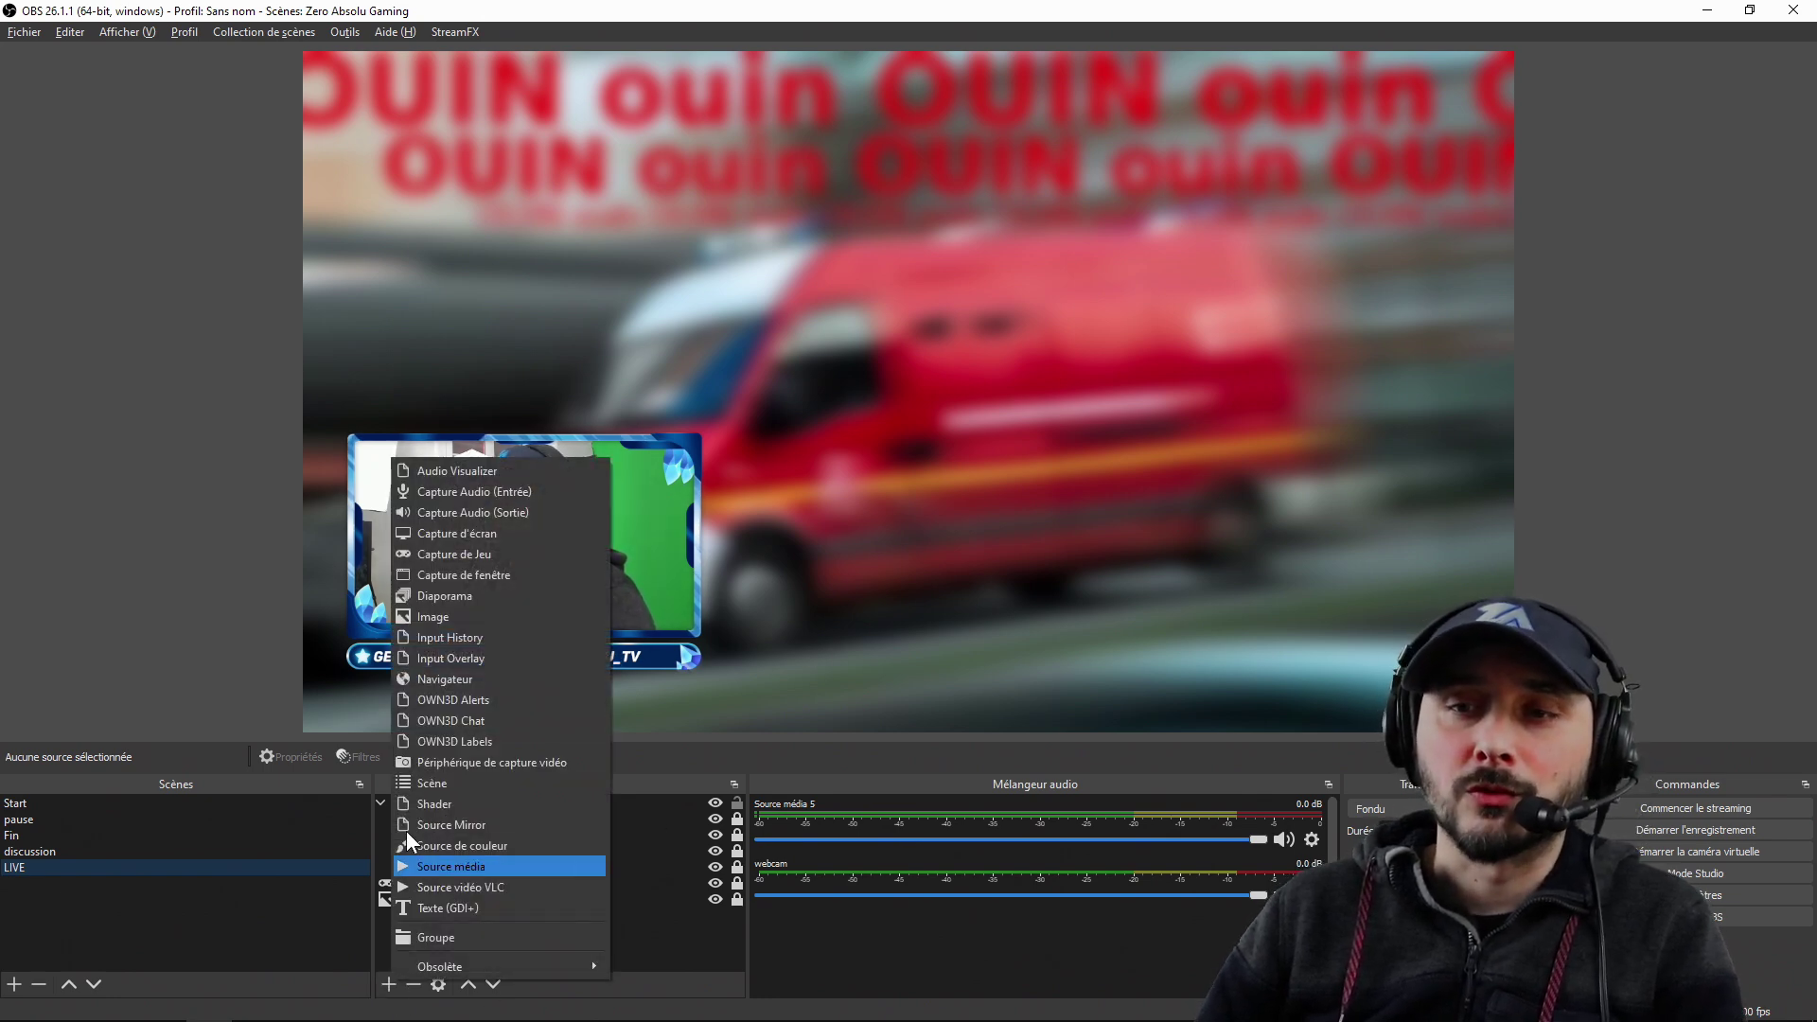
{"action": "left_click", "coordinate": [465, 679]}
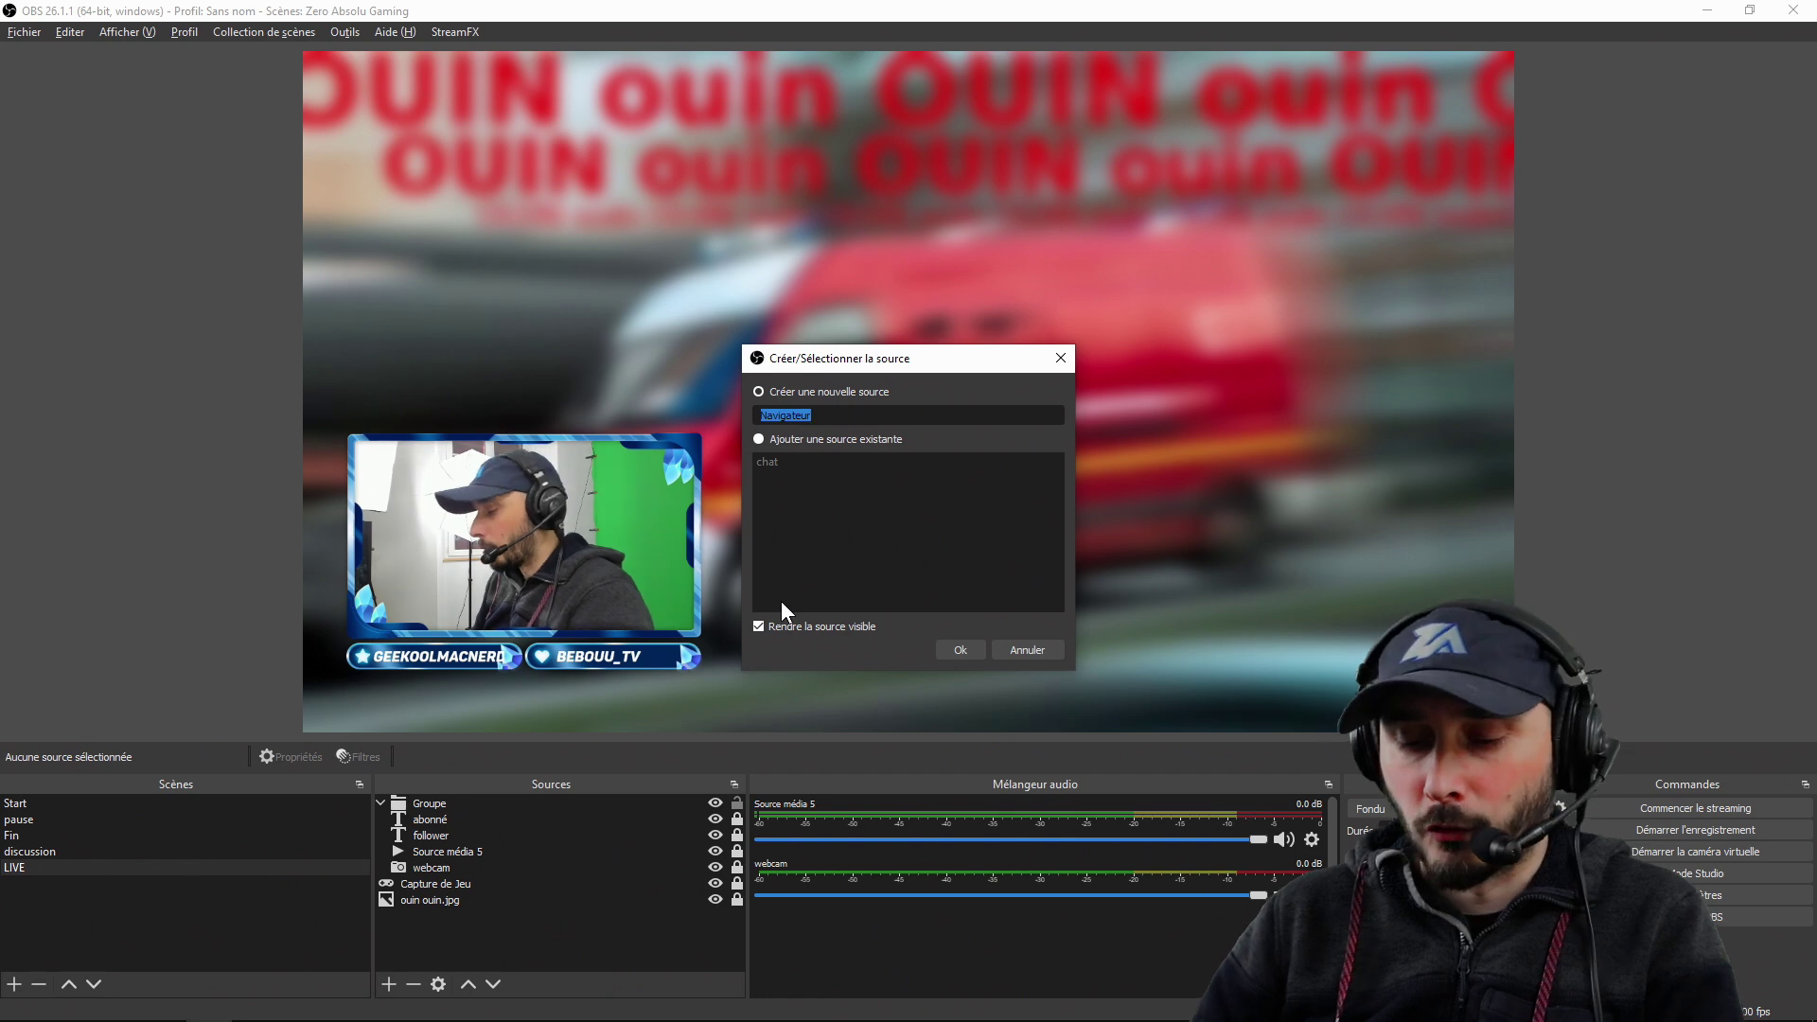
{"action": "type", "text": "alertes"}
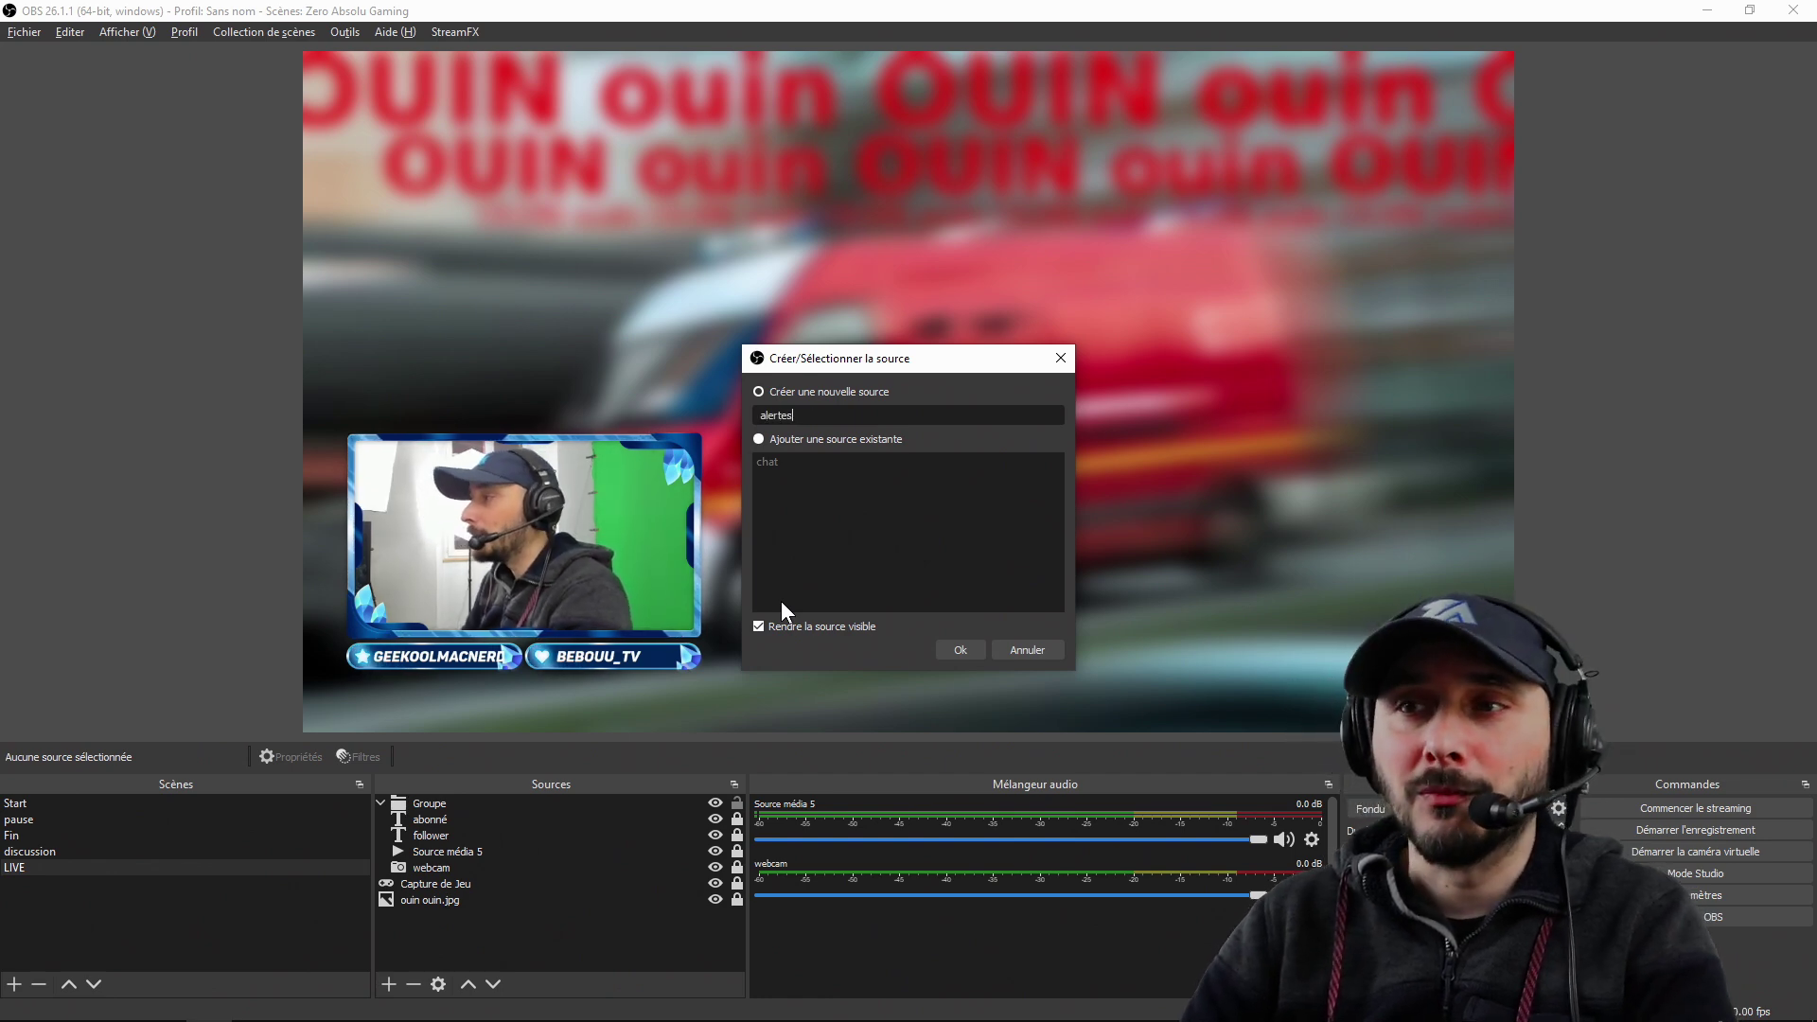
{"action": "key", "text": "Return"}
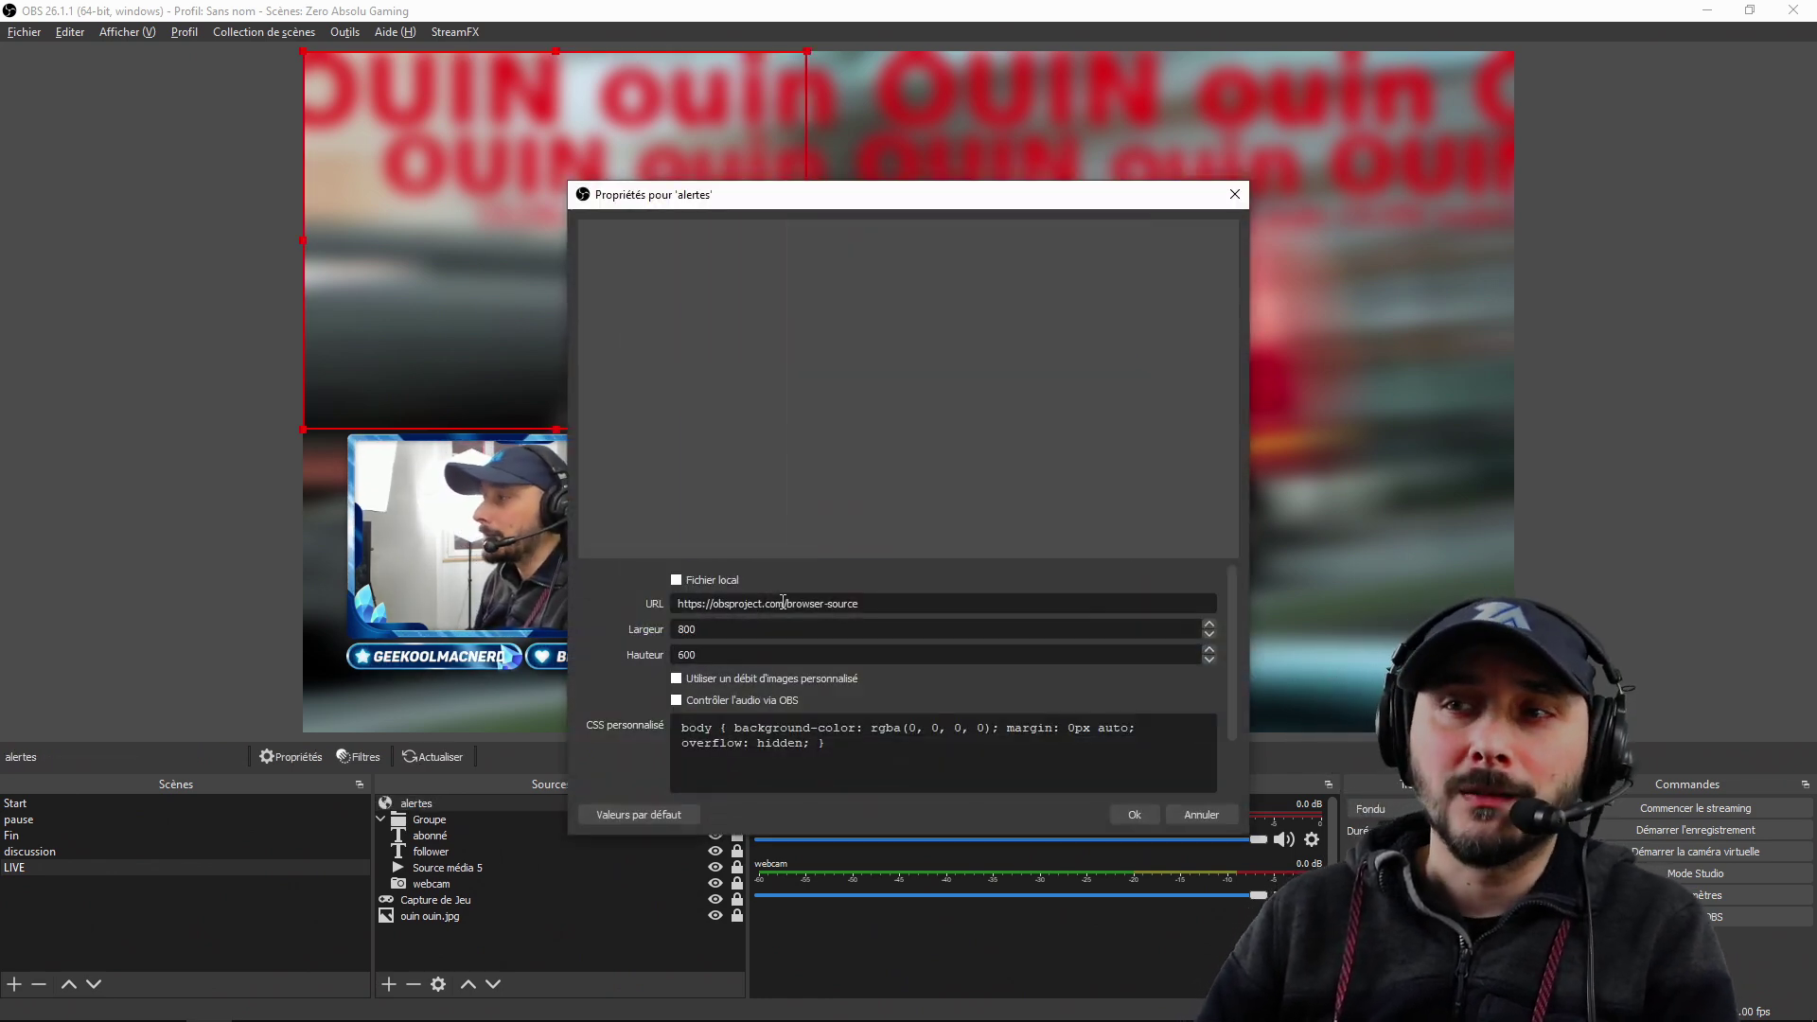
Step: Paste the private Streamlabs alert box URL into the alertes source and set its size to 1920 by 1080
{"action": "left_click_drag", "start_coordinate": [859, 604], "coordinate": [674, 608]}
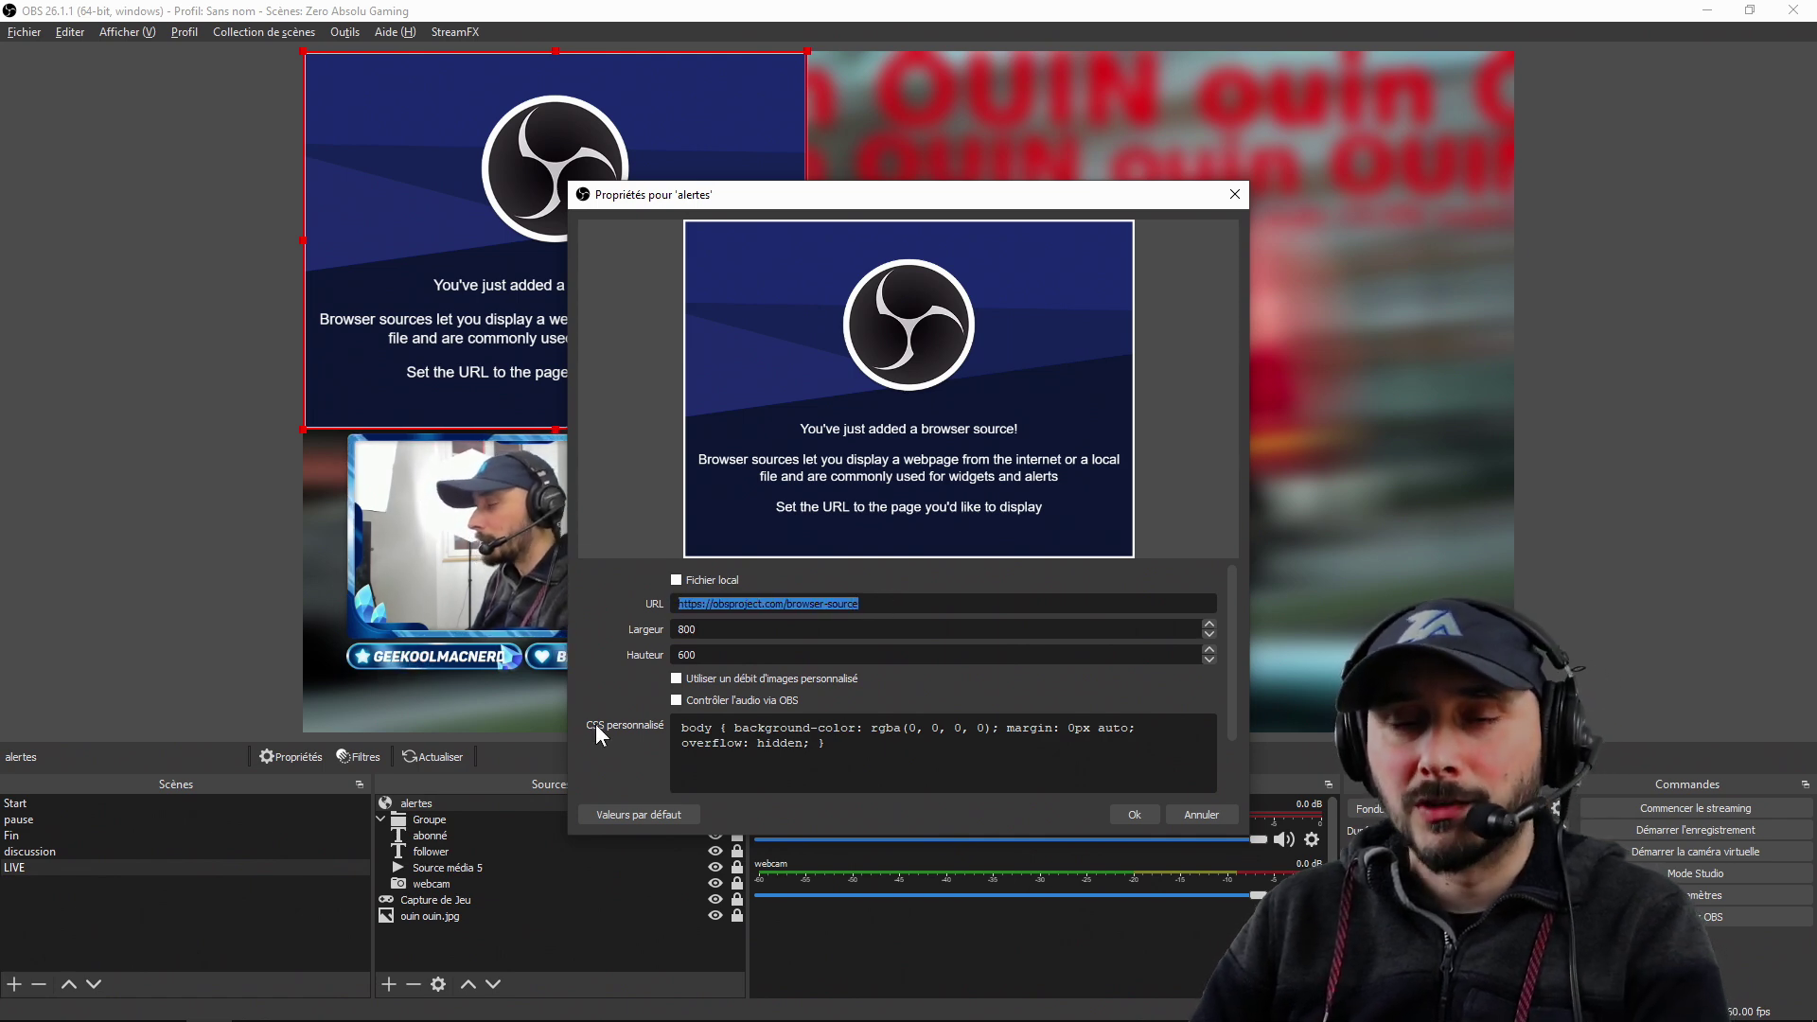
{"action": "key", "text": "ctrl+v"}
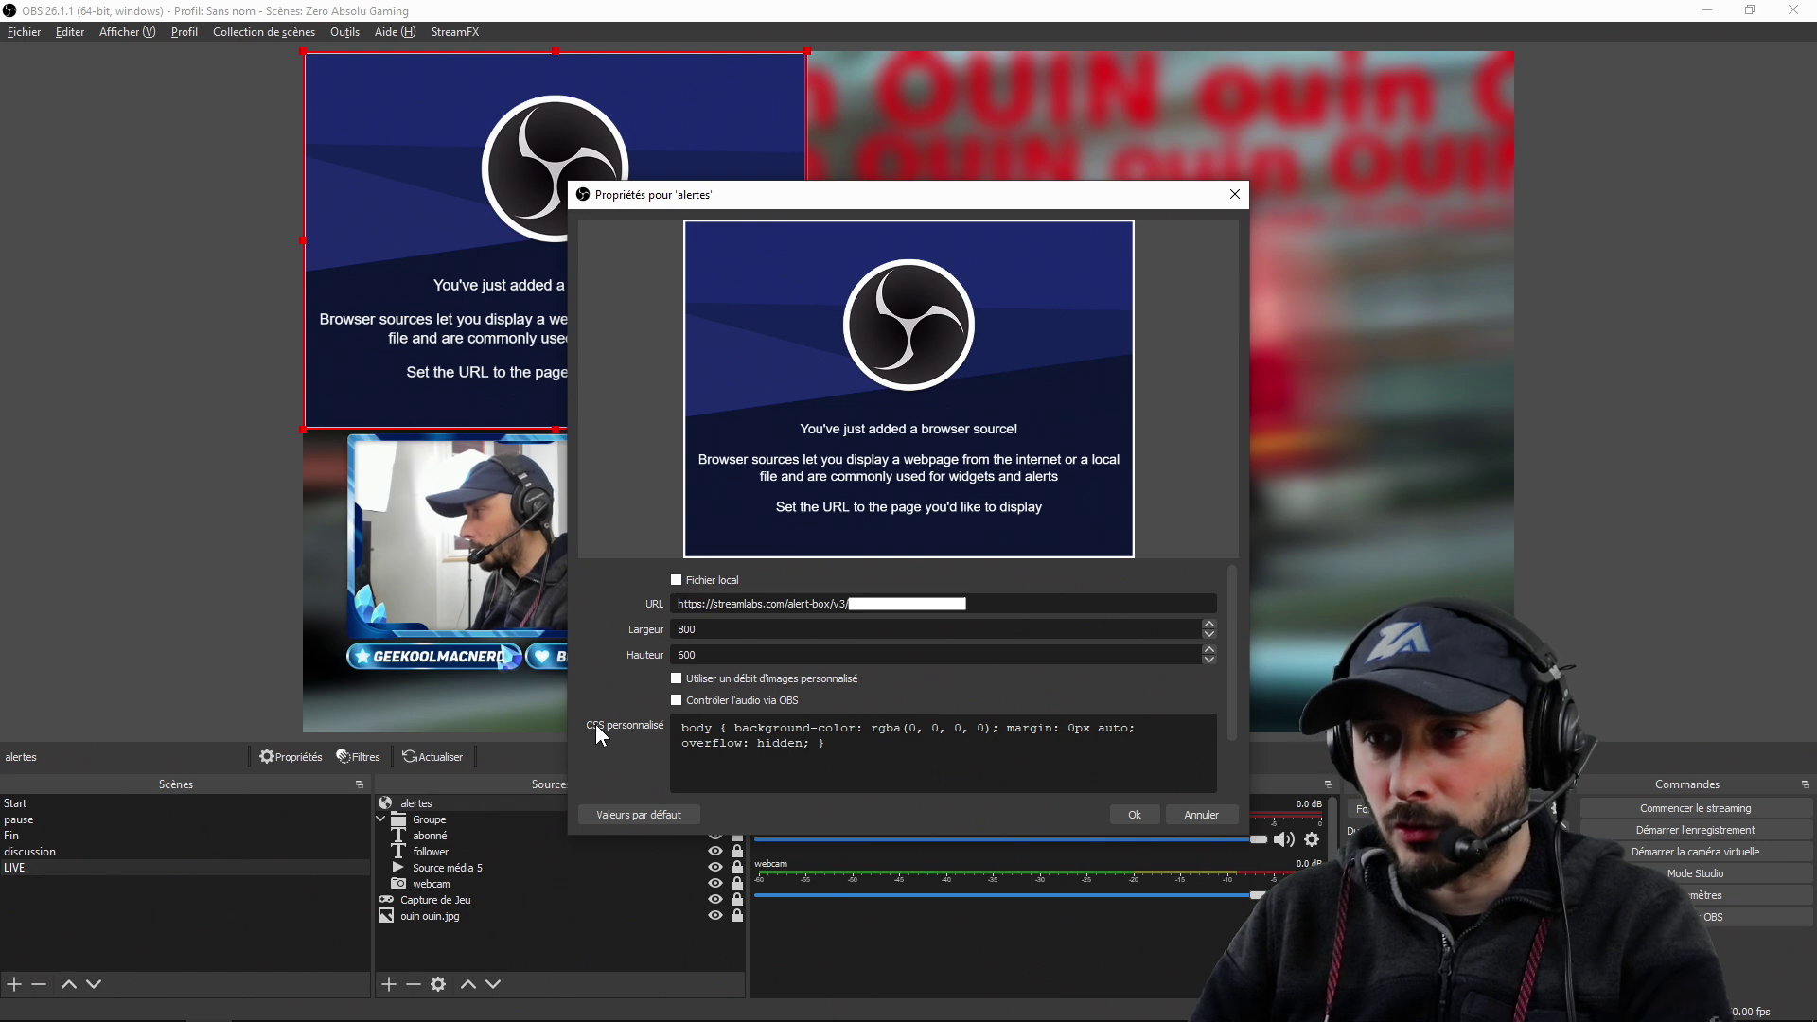
{"action": "left_click_drag", "start_coordinate": [733, 629], "coordinate": [642, 632]}
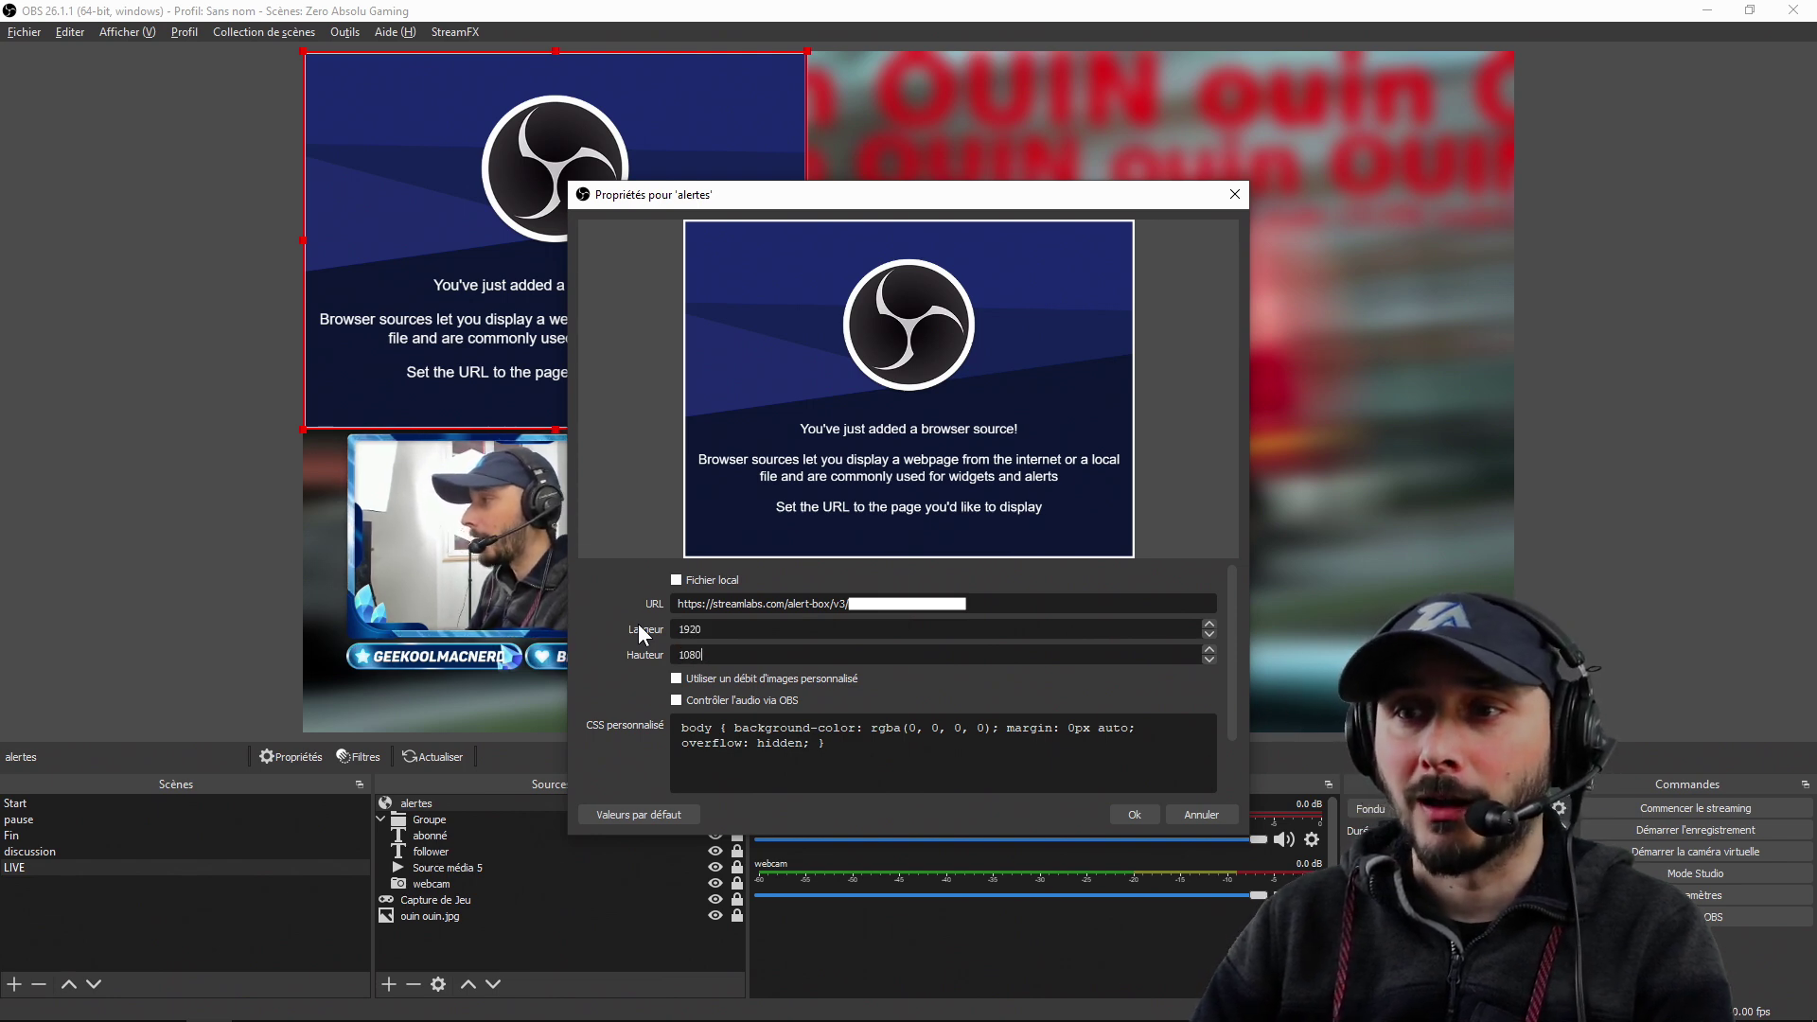
{"action": "left_click", "coordinate": [1121, 817]}
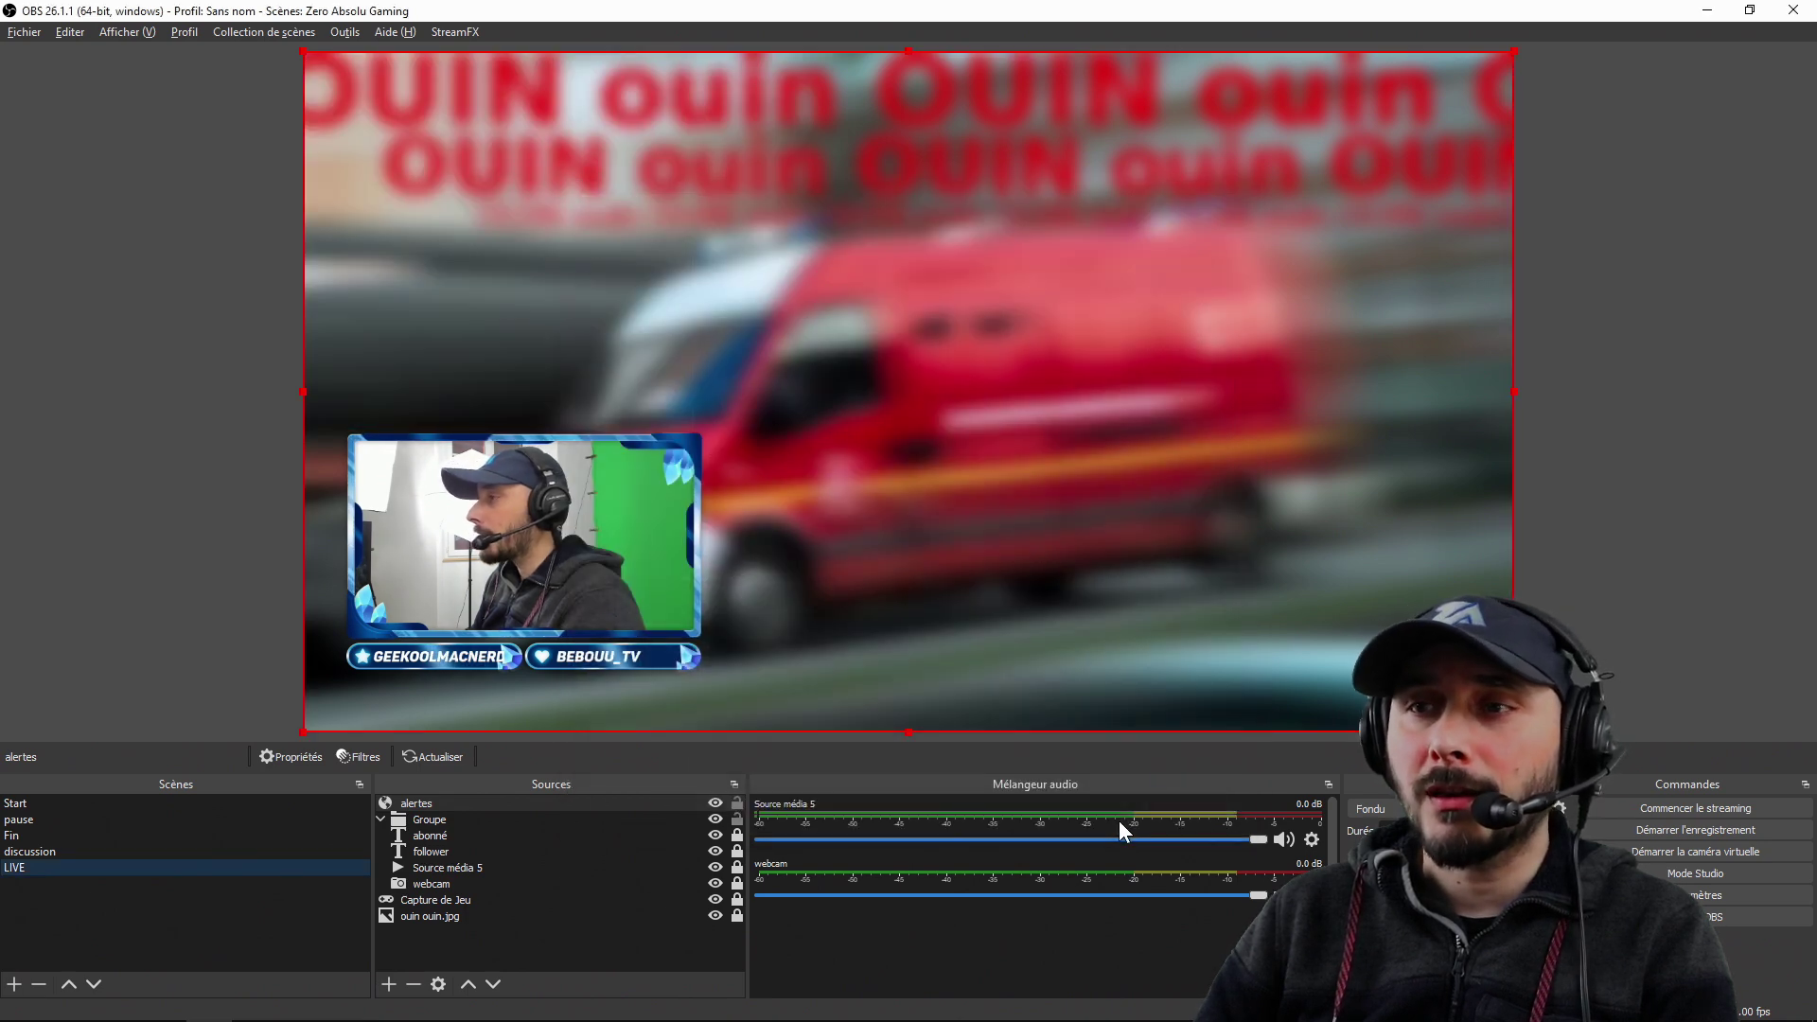
Step: Send a test follower alert from the Streamlabs Alert Box page and check how it displays in OBS
{"action": "mouse_move", "coordinate": [424, 805]}
{"action": "left_mouse_down"}
{"action": "mouse_move", "coordinate": [445, 911]}
{"action": "mouse_move", "coordinate": [436, 803]}
{"action": "left_mouse_up"}
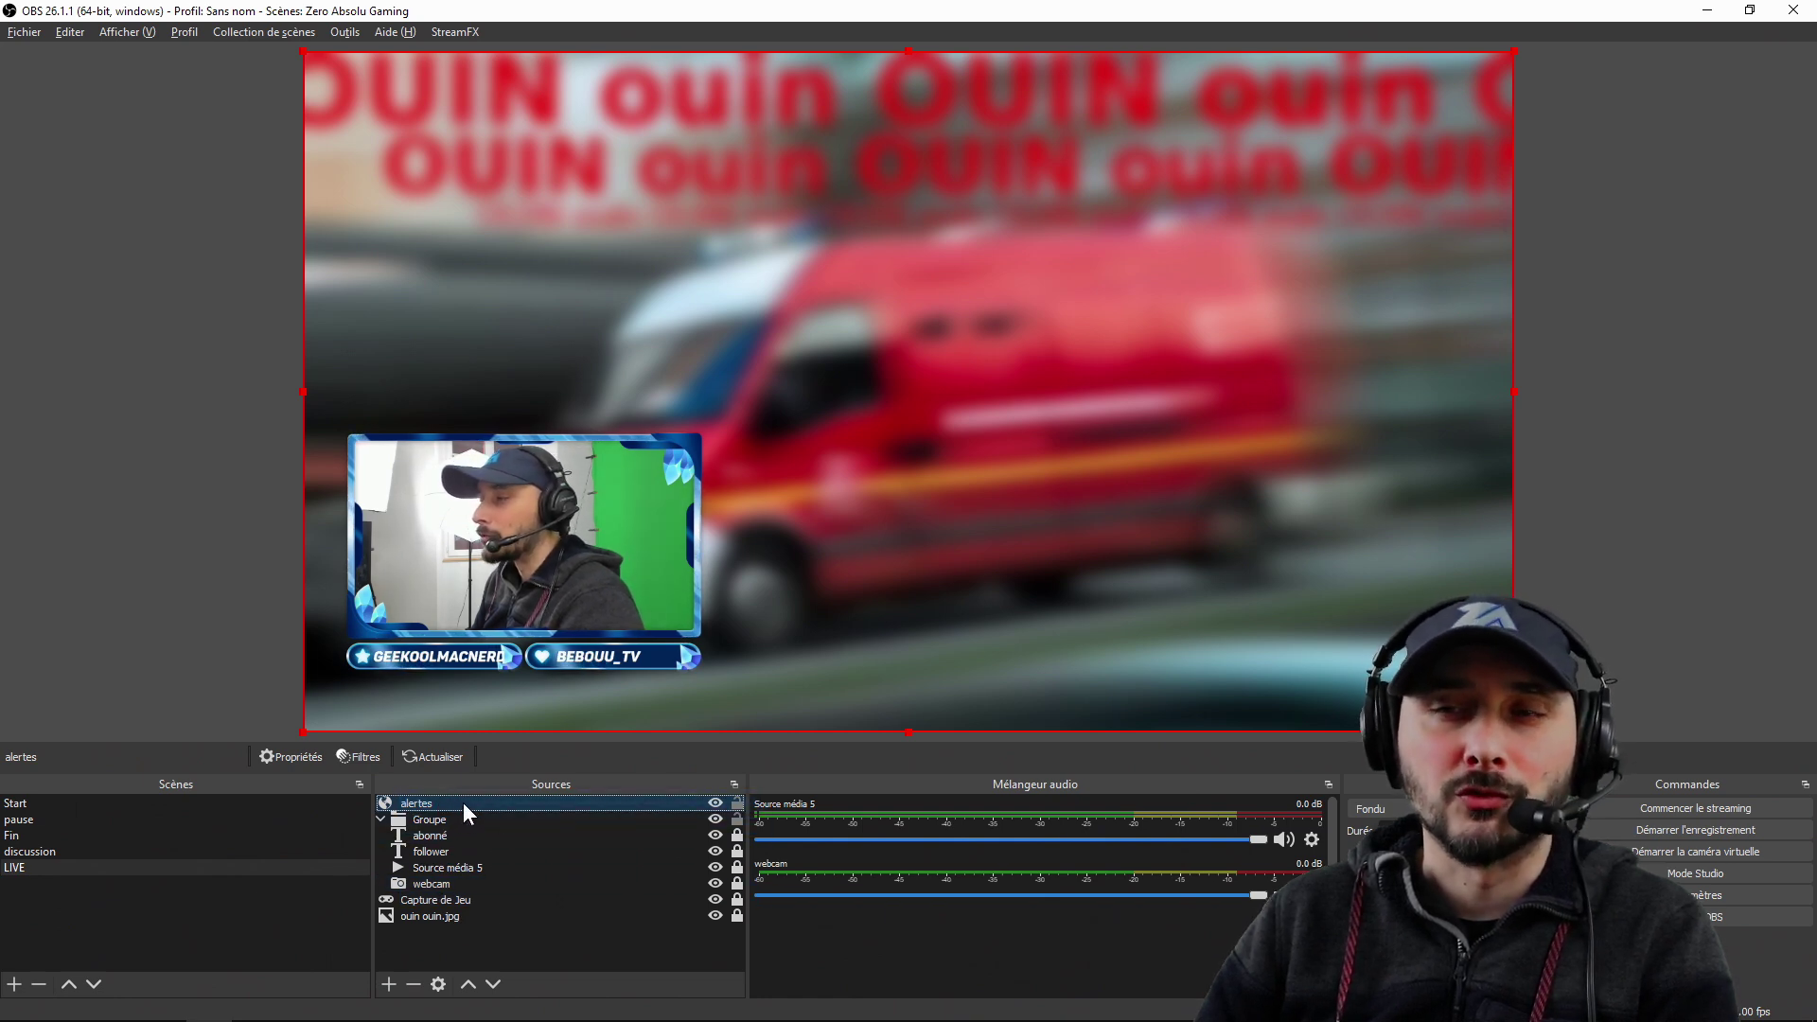
{"action": "left_click", "coordinate": [229, 686]}
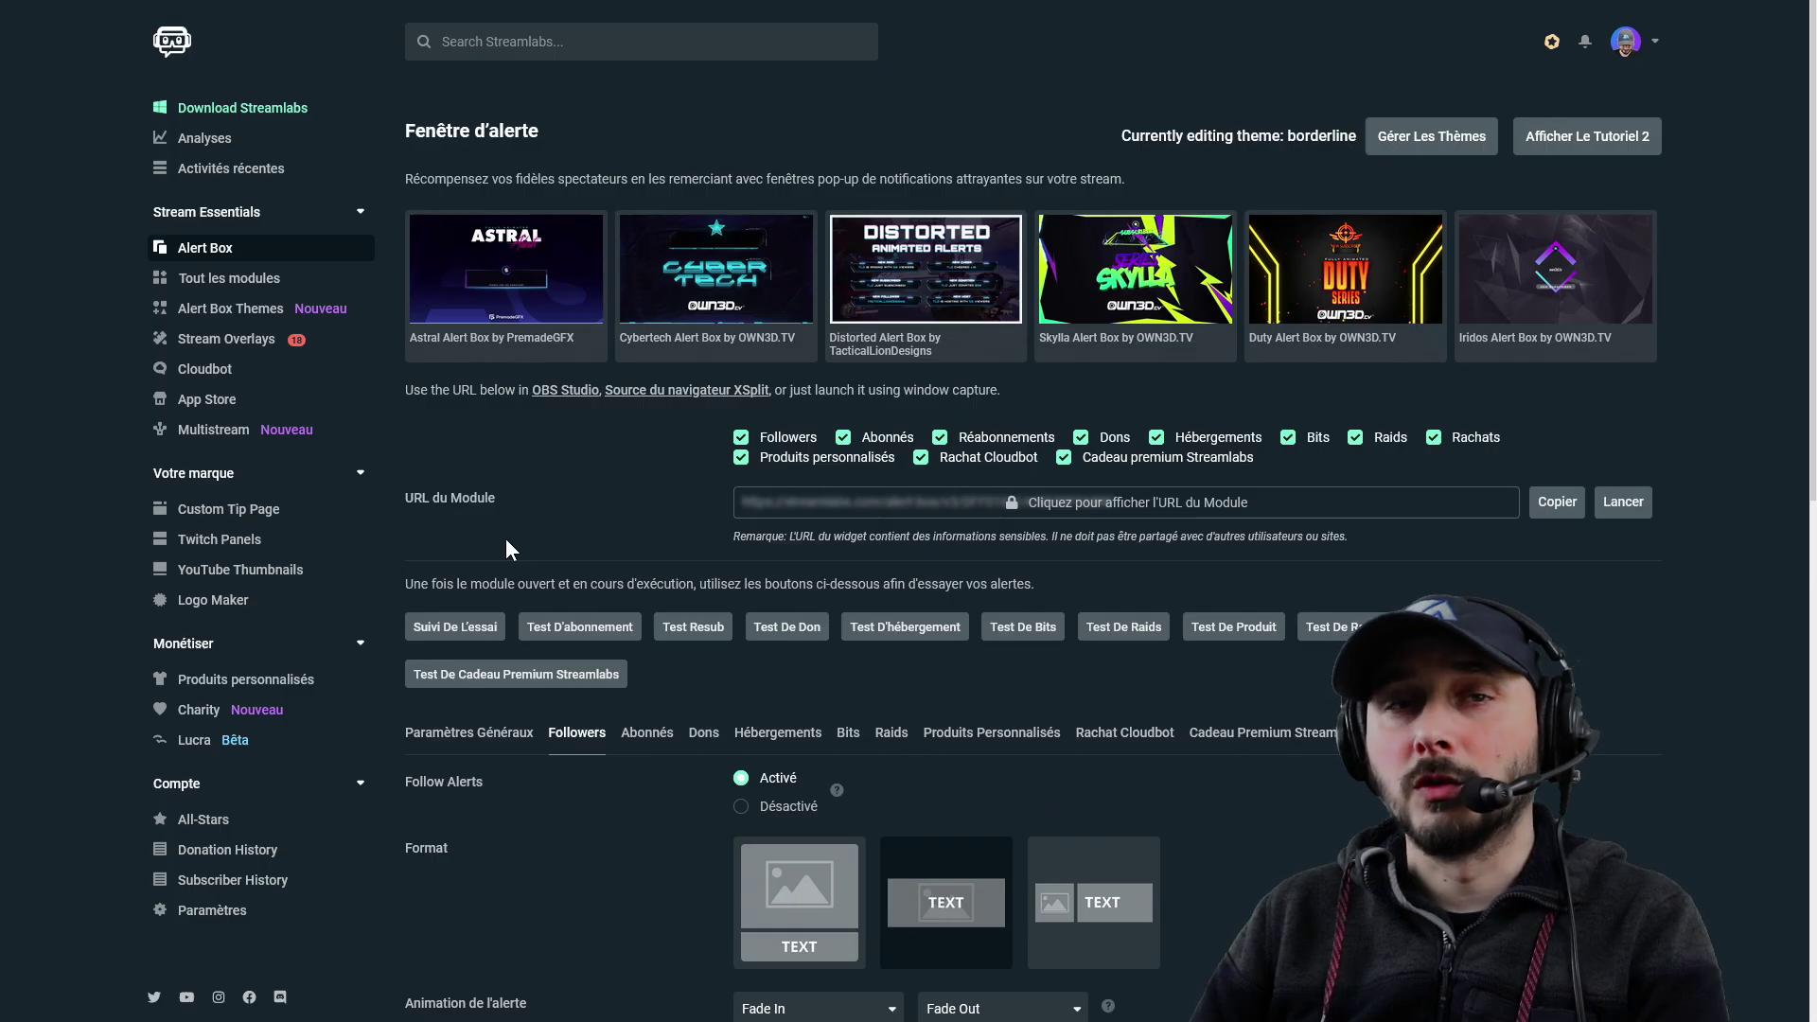
{"action": "left_click", "coordinate": [464, 625]}
{"action": "key", "text": "alt+Tab"}
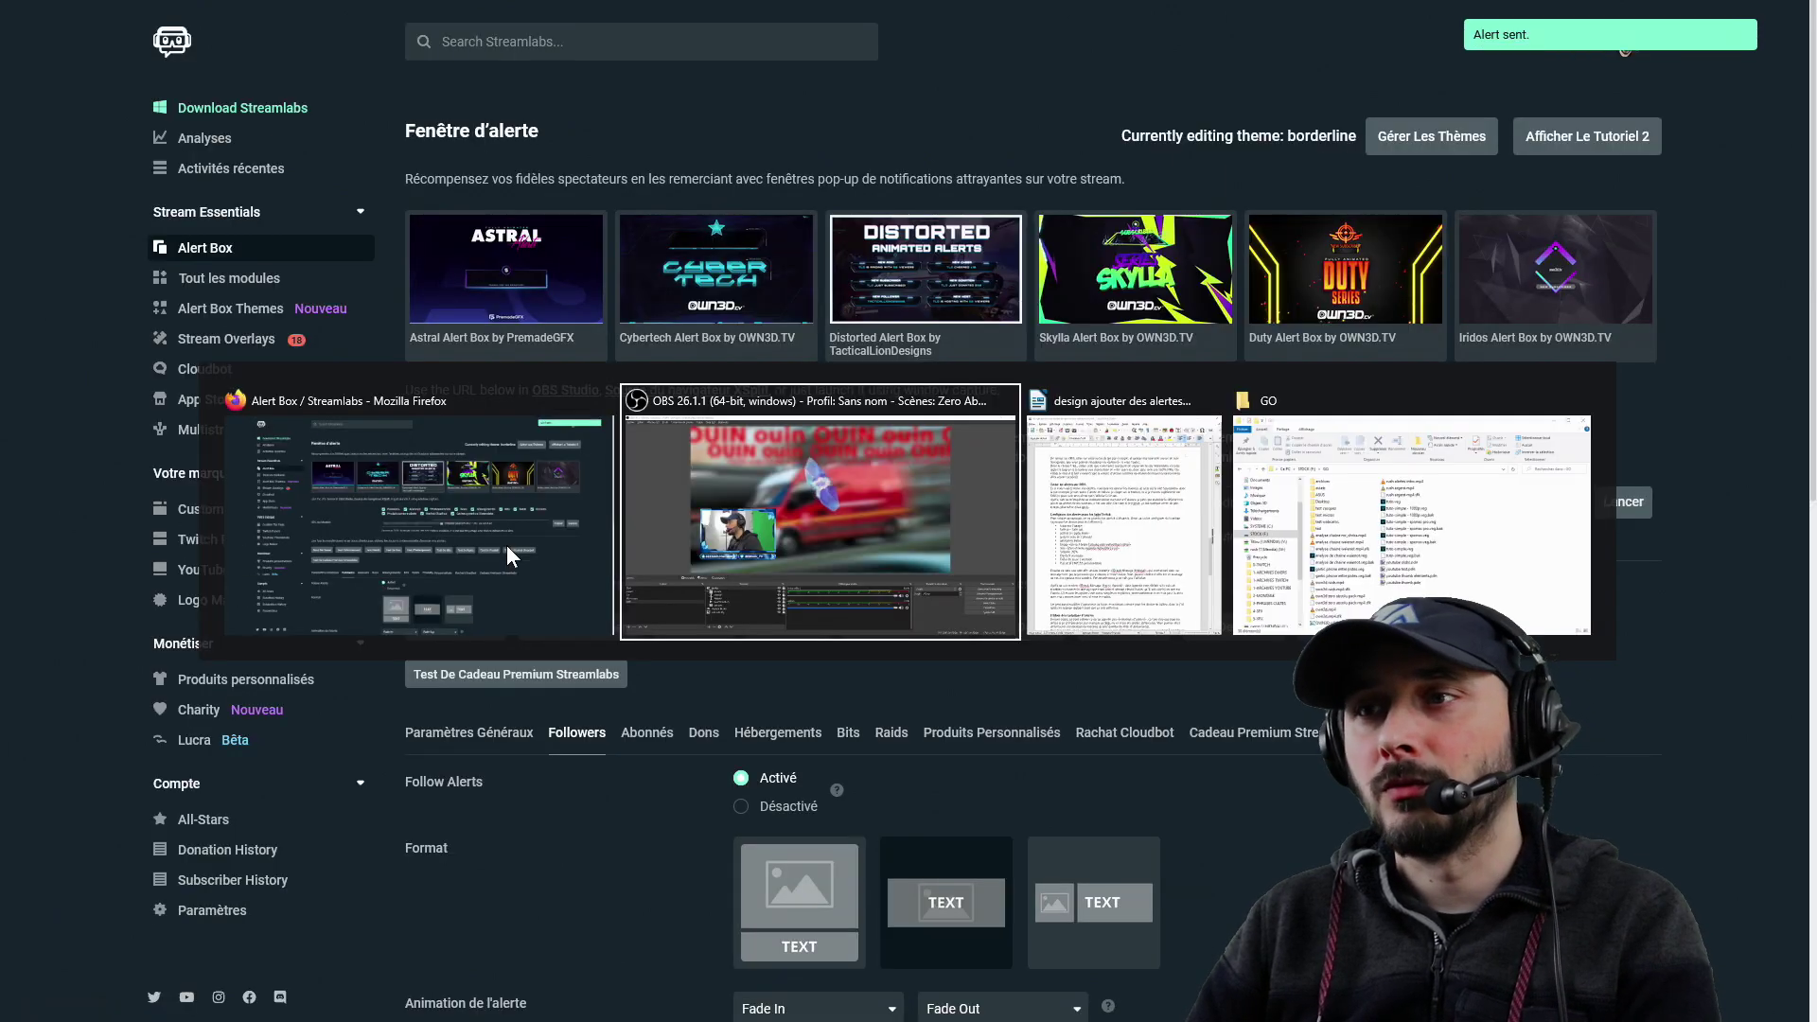
{"action": "left_click", "coordinate": [413, 559]}
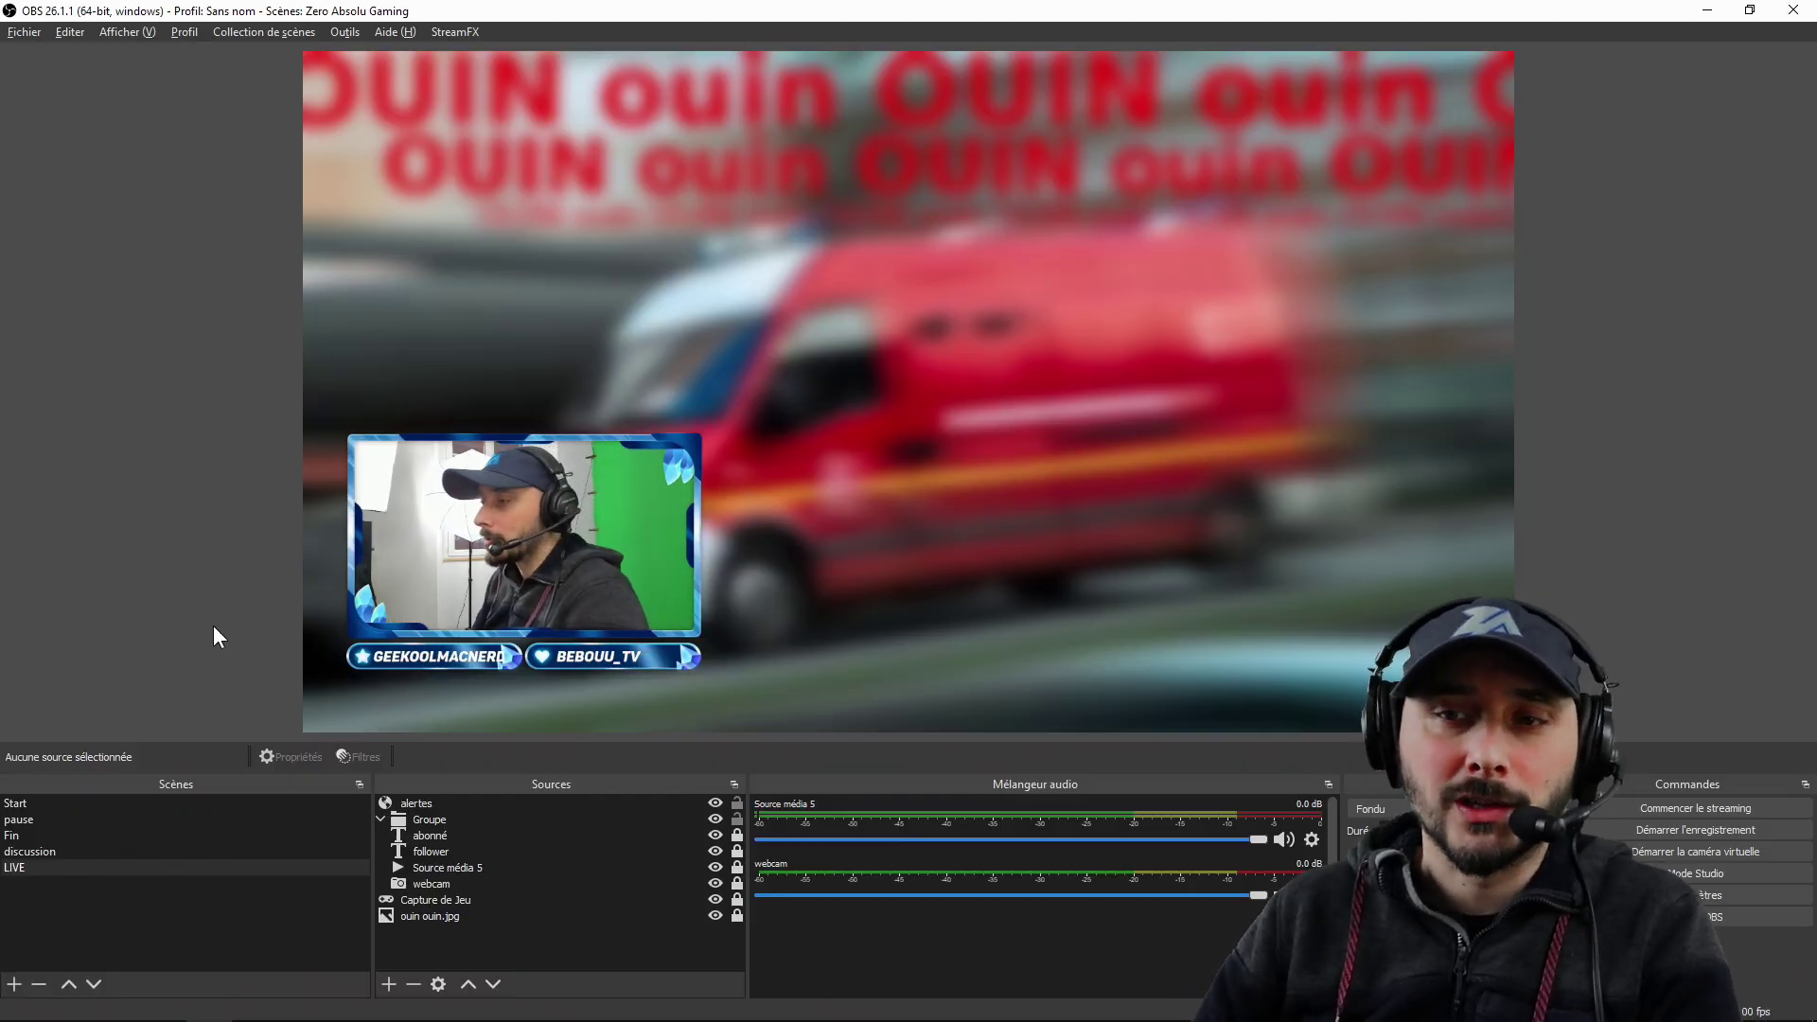
Step: Scale the alertes source down to about half the canvas width and place it above the webcam frame
{"action": "left_click", "coordinate": [434, 800]}
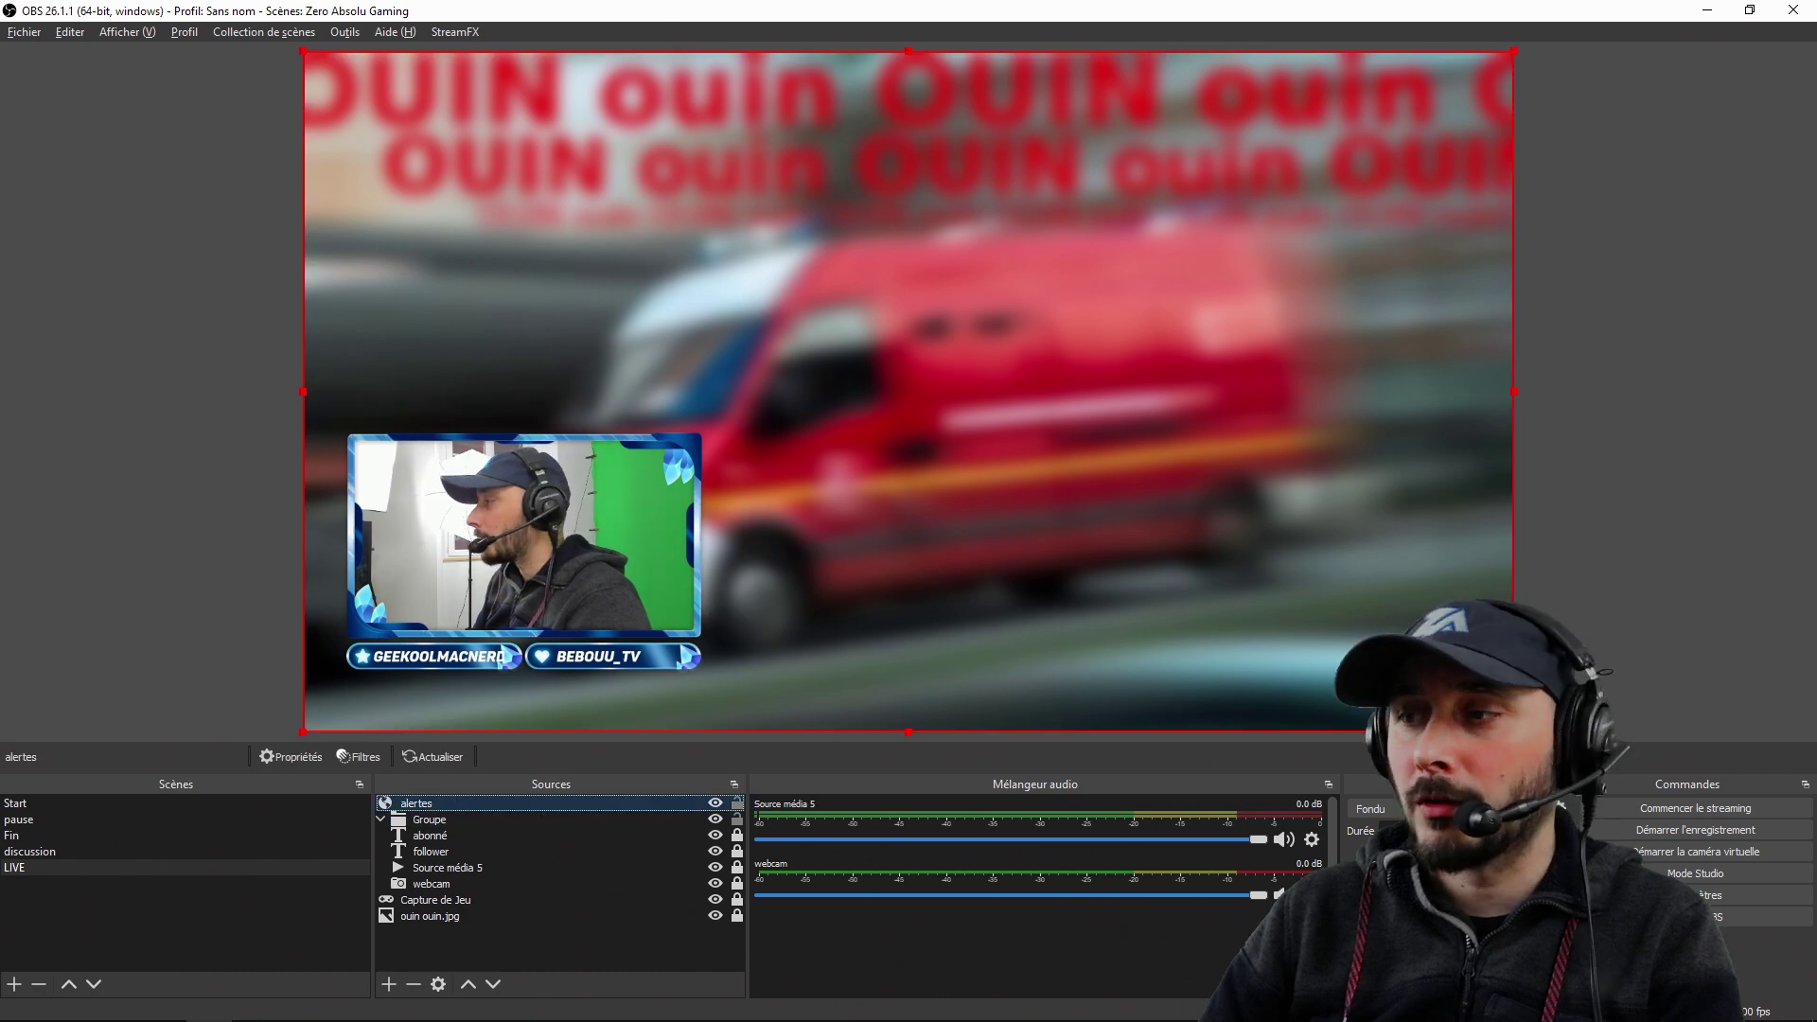
{"action": "left_click_drag", "start_coordinate": [1514, 732], "coordinate": [881, 378]}
{"action": "left_click_drag", "start_coordinate": [712, 274], "coordinate": [623, 379]}
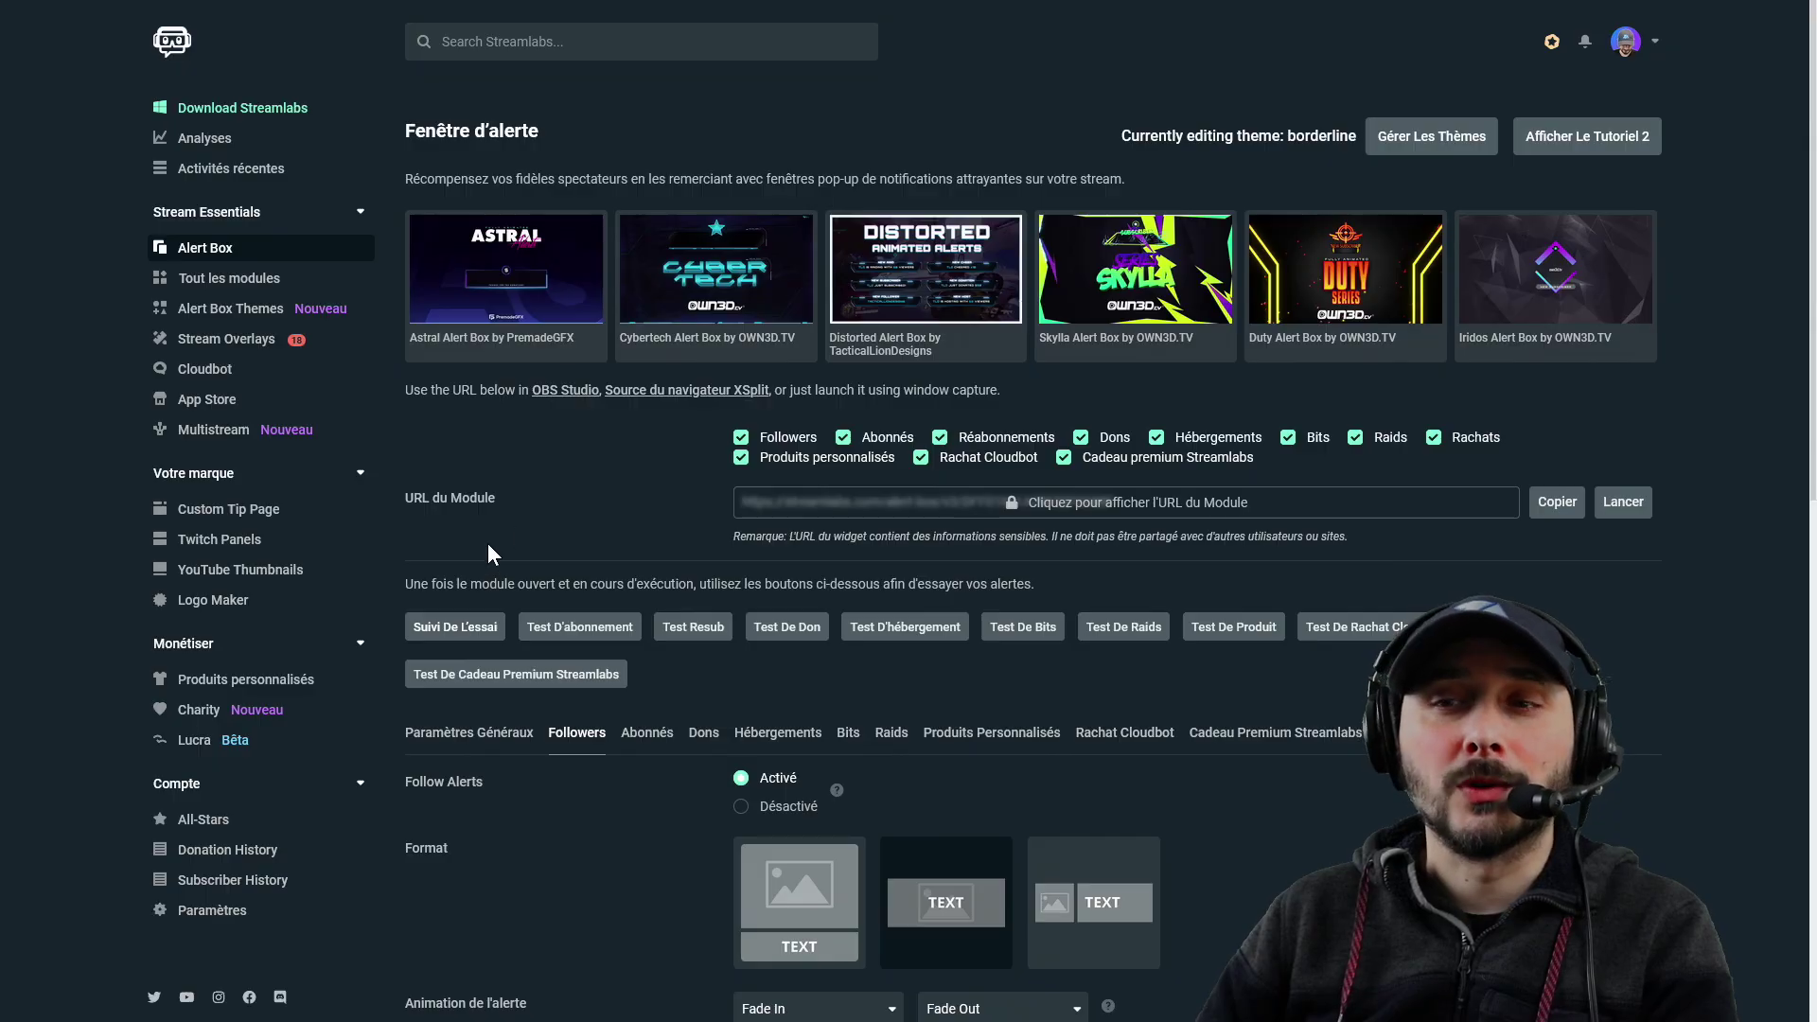
Step: Send another test follower alert from Streamlabs and use it to move the alertes source in OBS closer above the webcam frame
{"action": "left_click", "coordinate": [458, 628]}
{"action": "key", "text": "alt+Tab"}
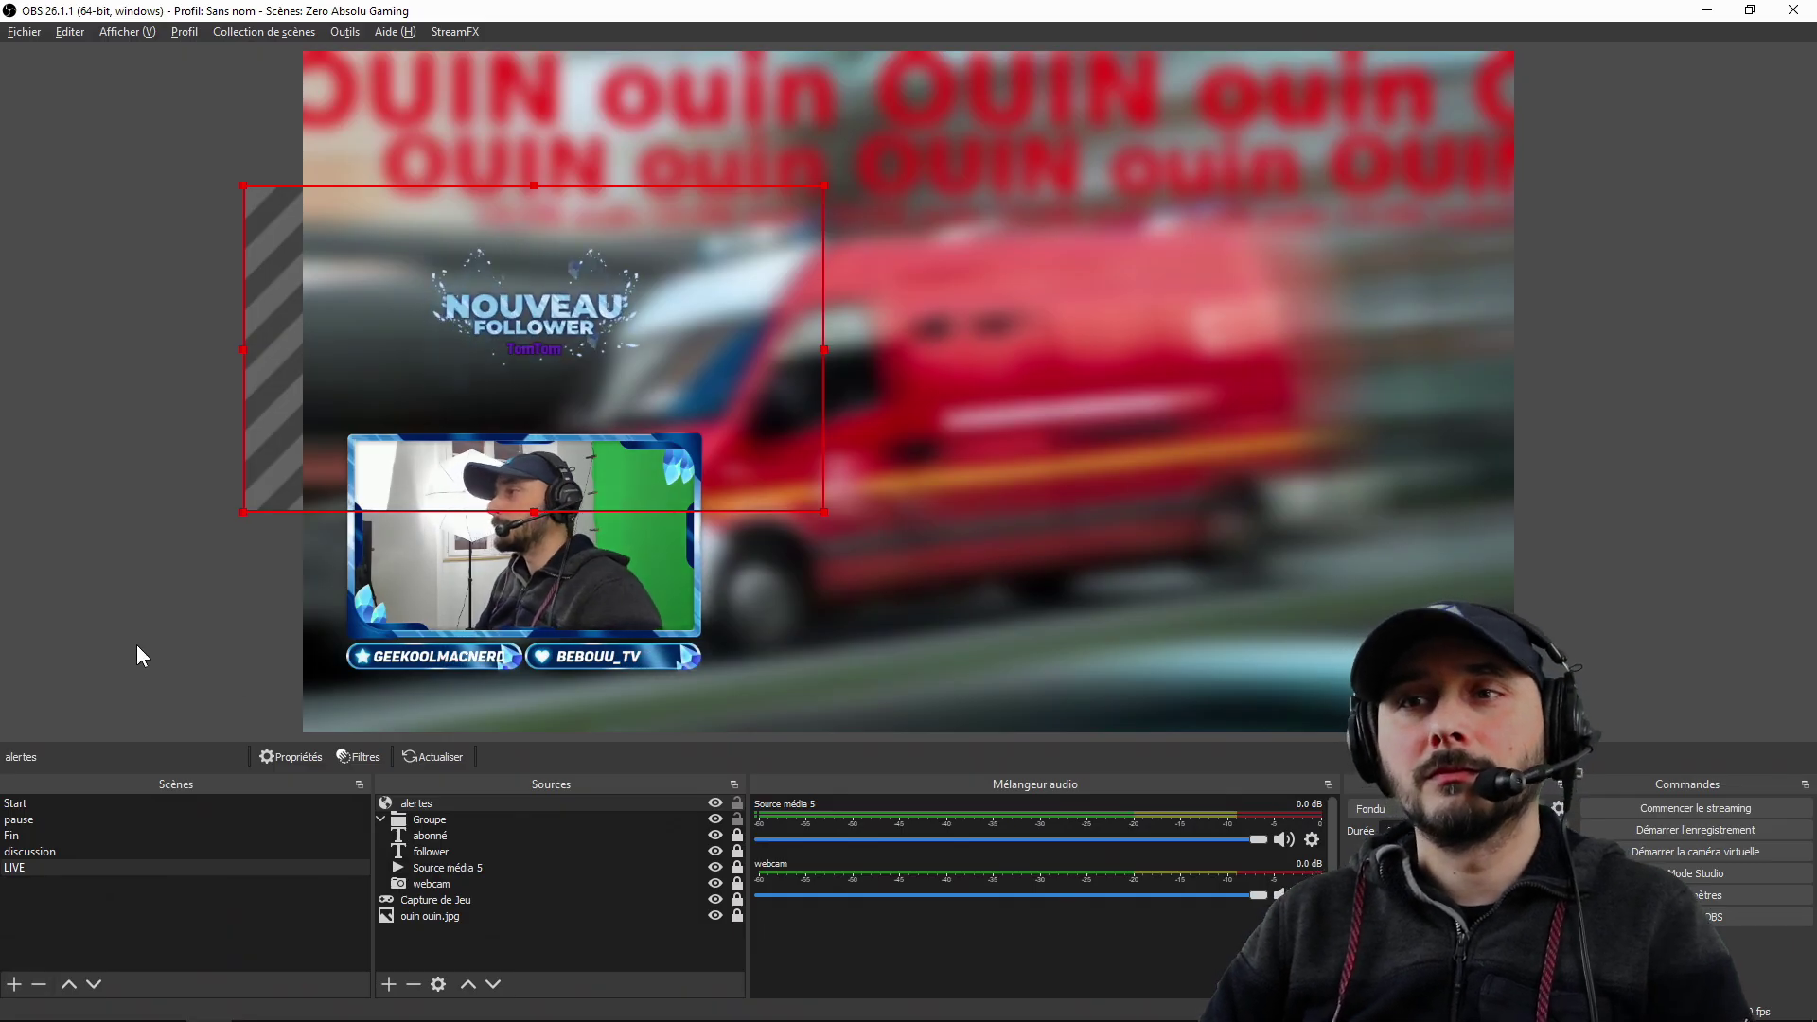
{"action": "left_click", "coordinate": [118, 625]}
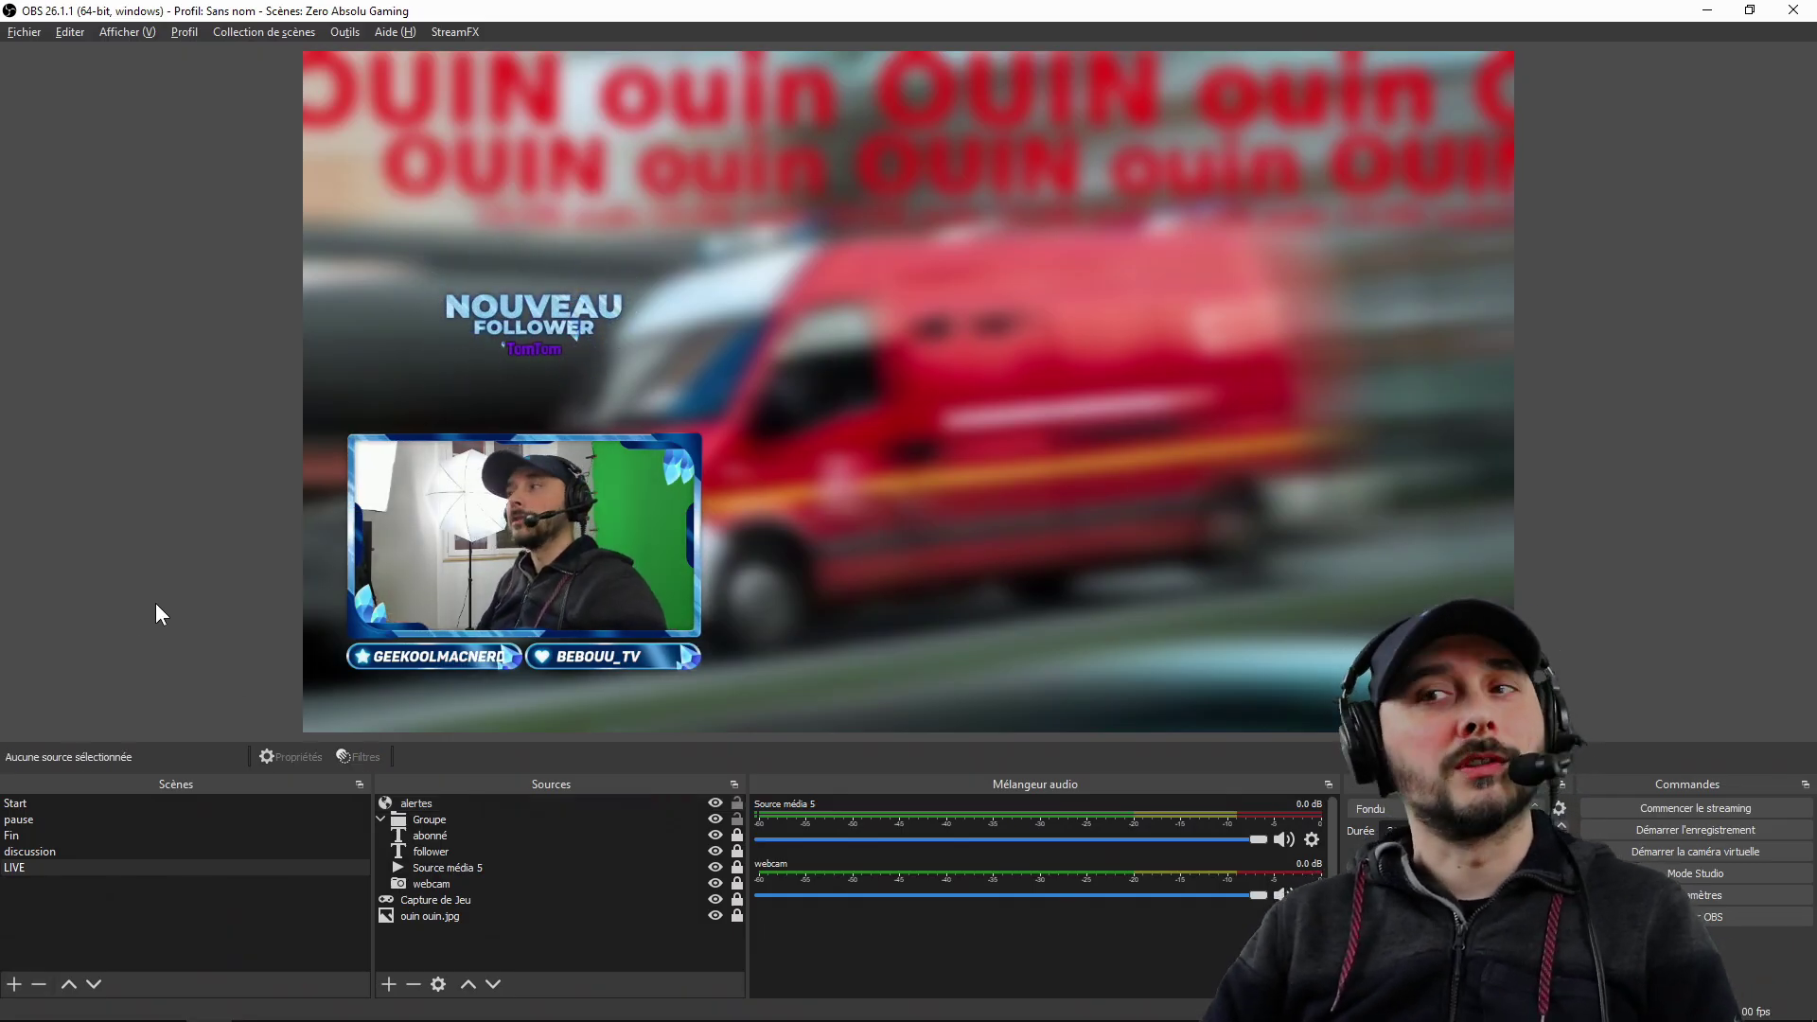
{"action": "left_click_drag", "start_coordinate": [574, 381], "coordinate": [556, 431]}
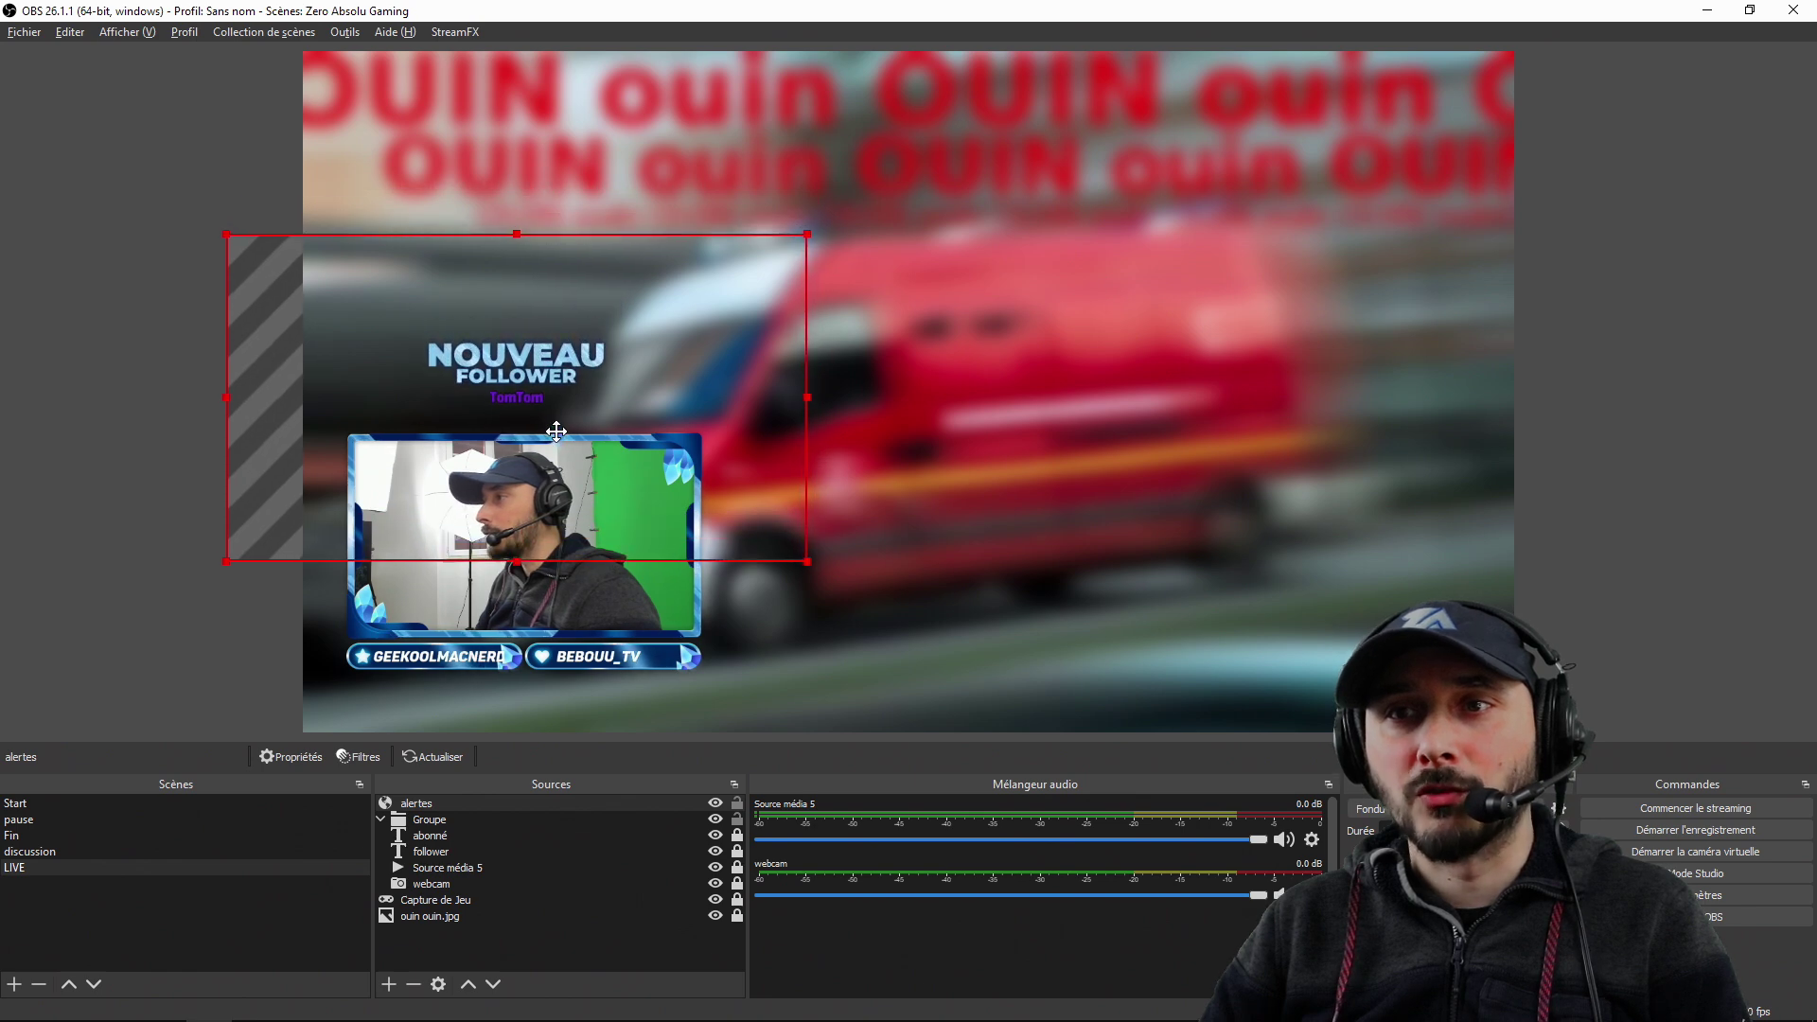
Step: Switch to the subscriber (Abonnés) alert settings in Streamlabs and set the alert's exit animation to Fade Out
{"action": "left_click", "coordinate": [89, 509]}
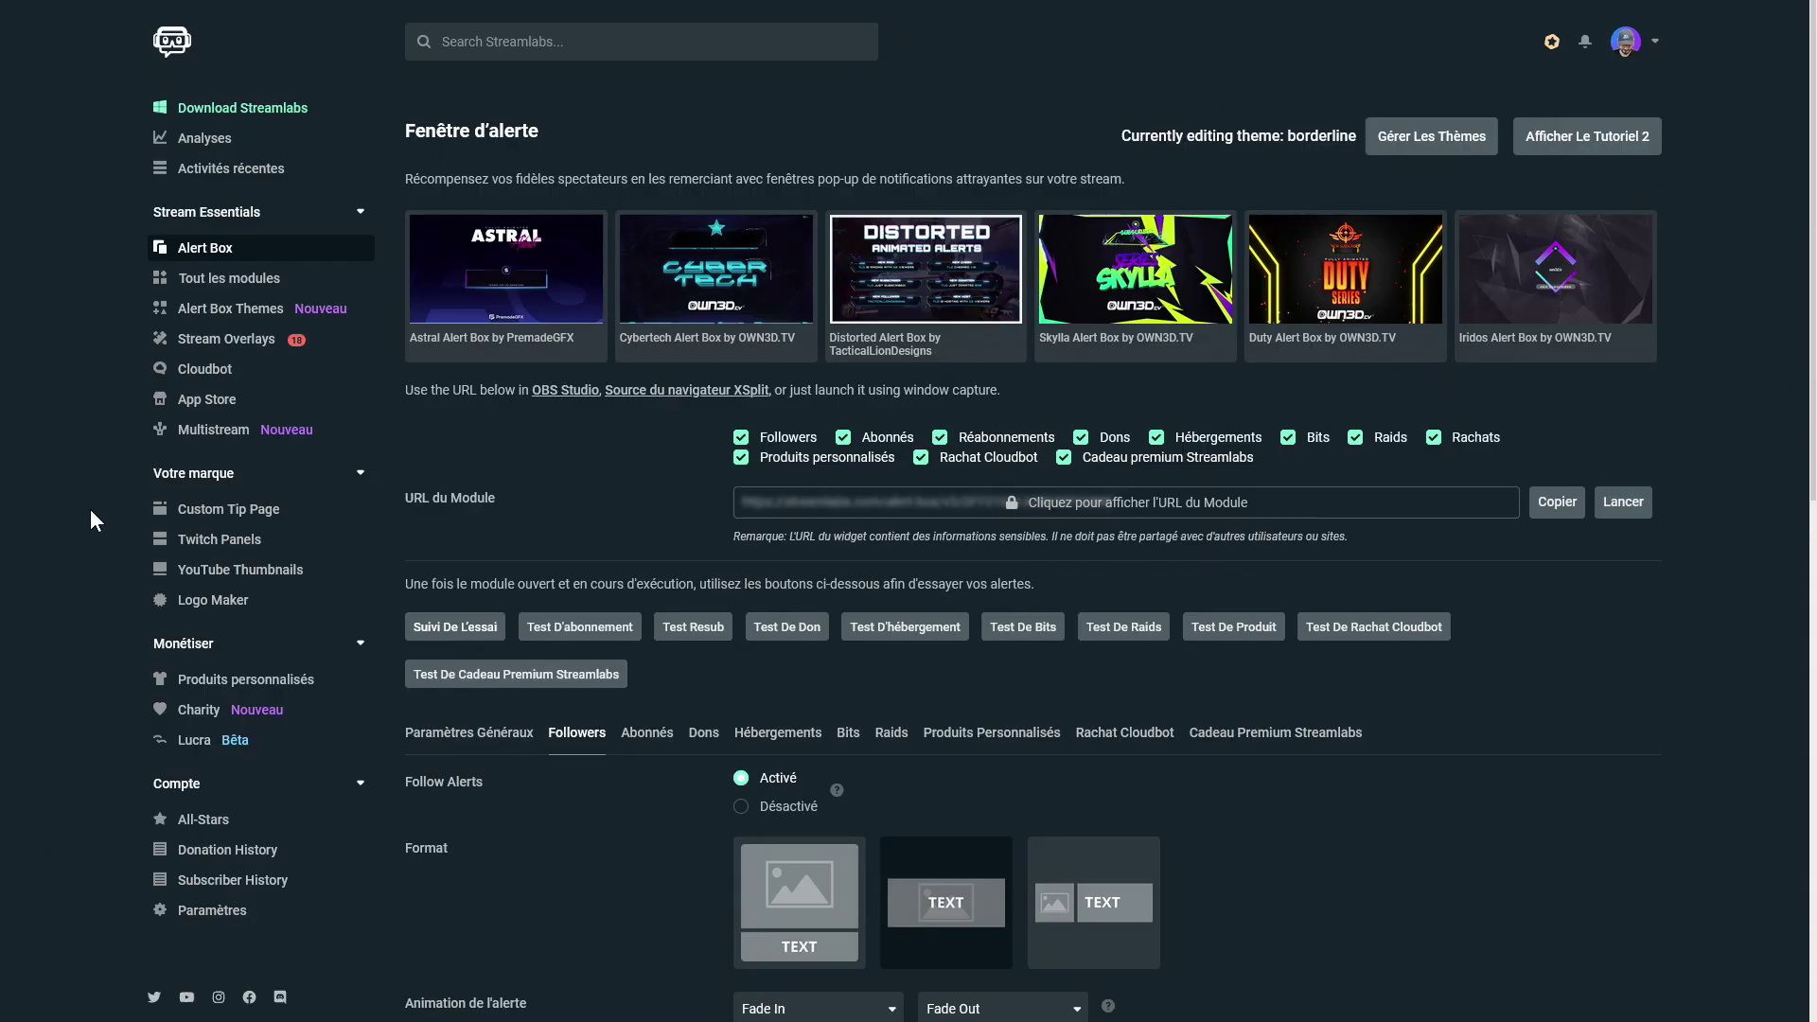
{"action": "scroll", "coordinate": [625, 790], "scroll_direction": "down", "scroll_amount": 1}
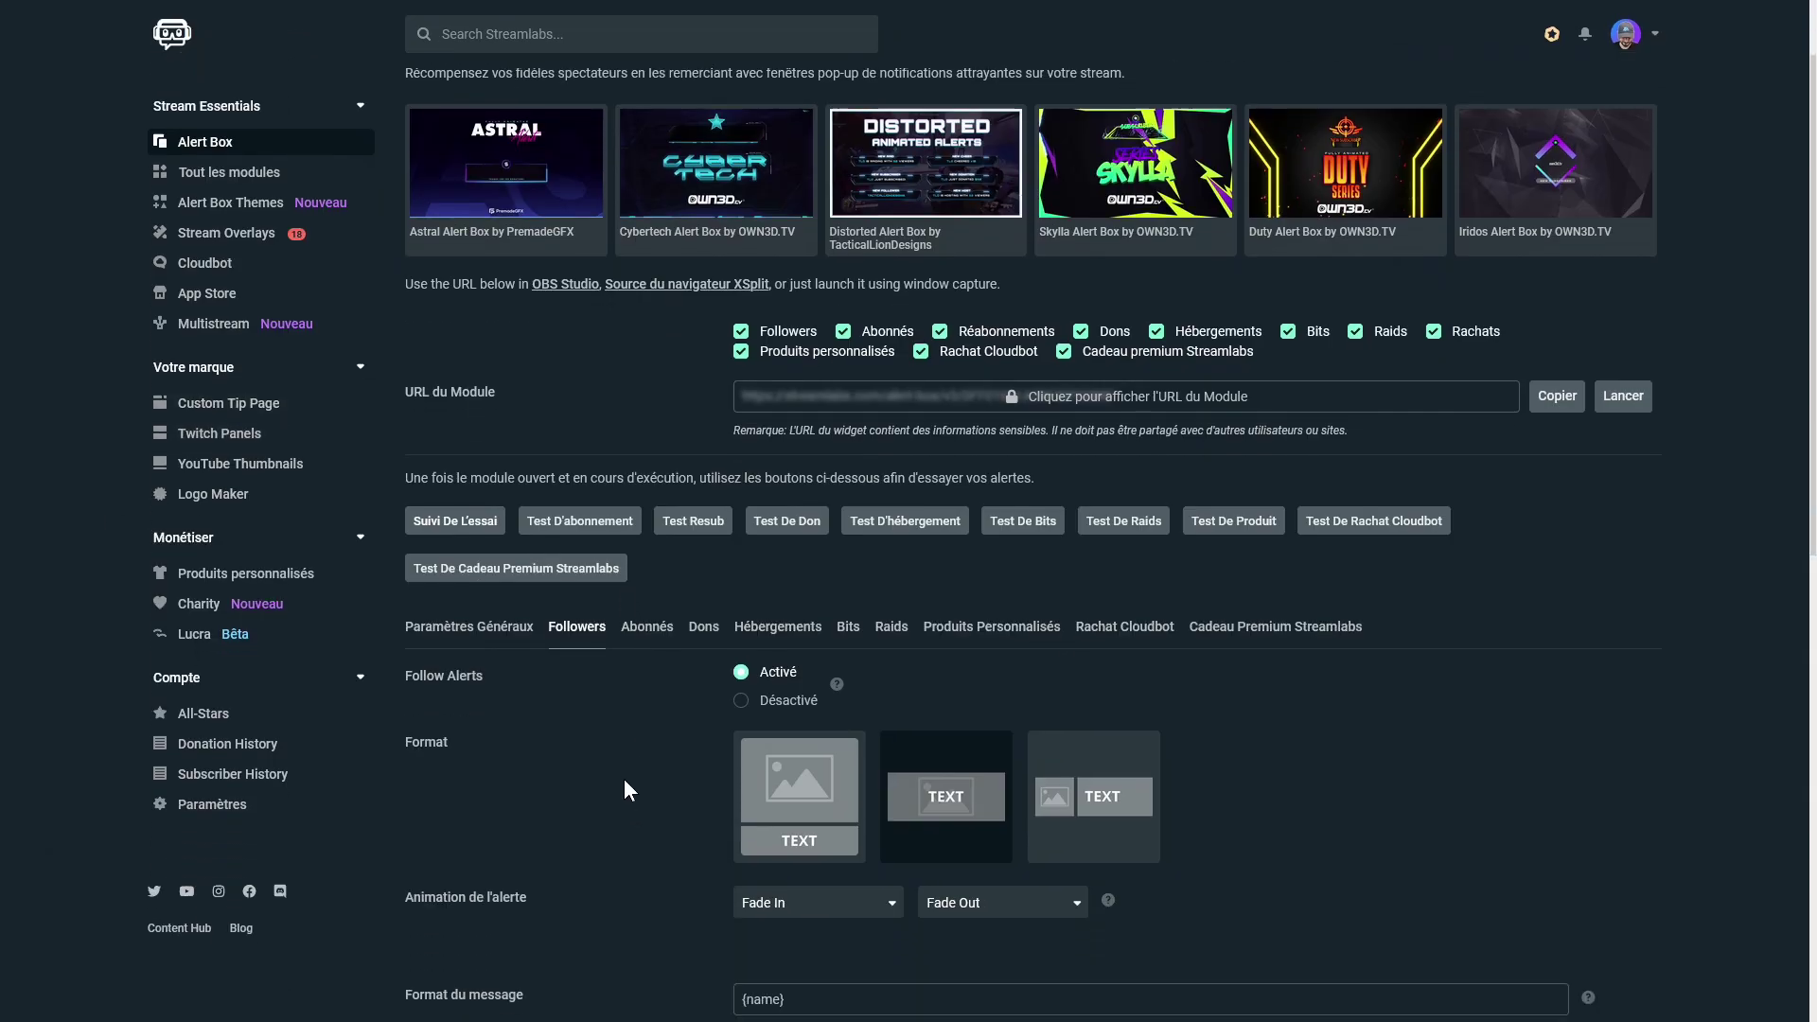
{"action": "scroll", "coordinate": [623, 778], "scroll_direction": "down", "scroll_amount": 1}
{"action": "left_click", "coordinate": [649, 538]}
{"action": "scroll", "coordinate": [651, 538], "scroll_direction": "down", "scroll_amount": 5}
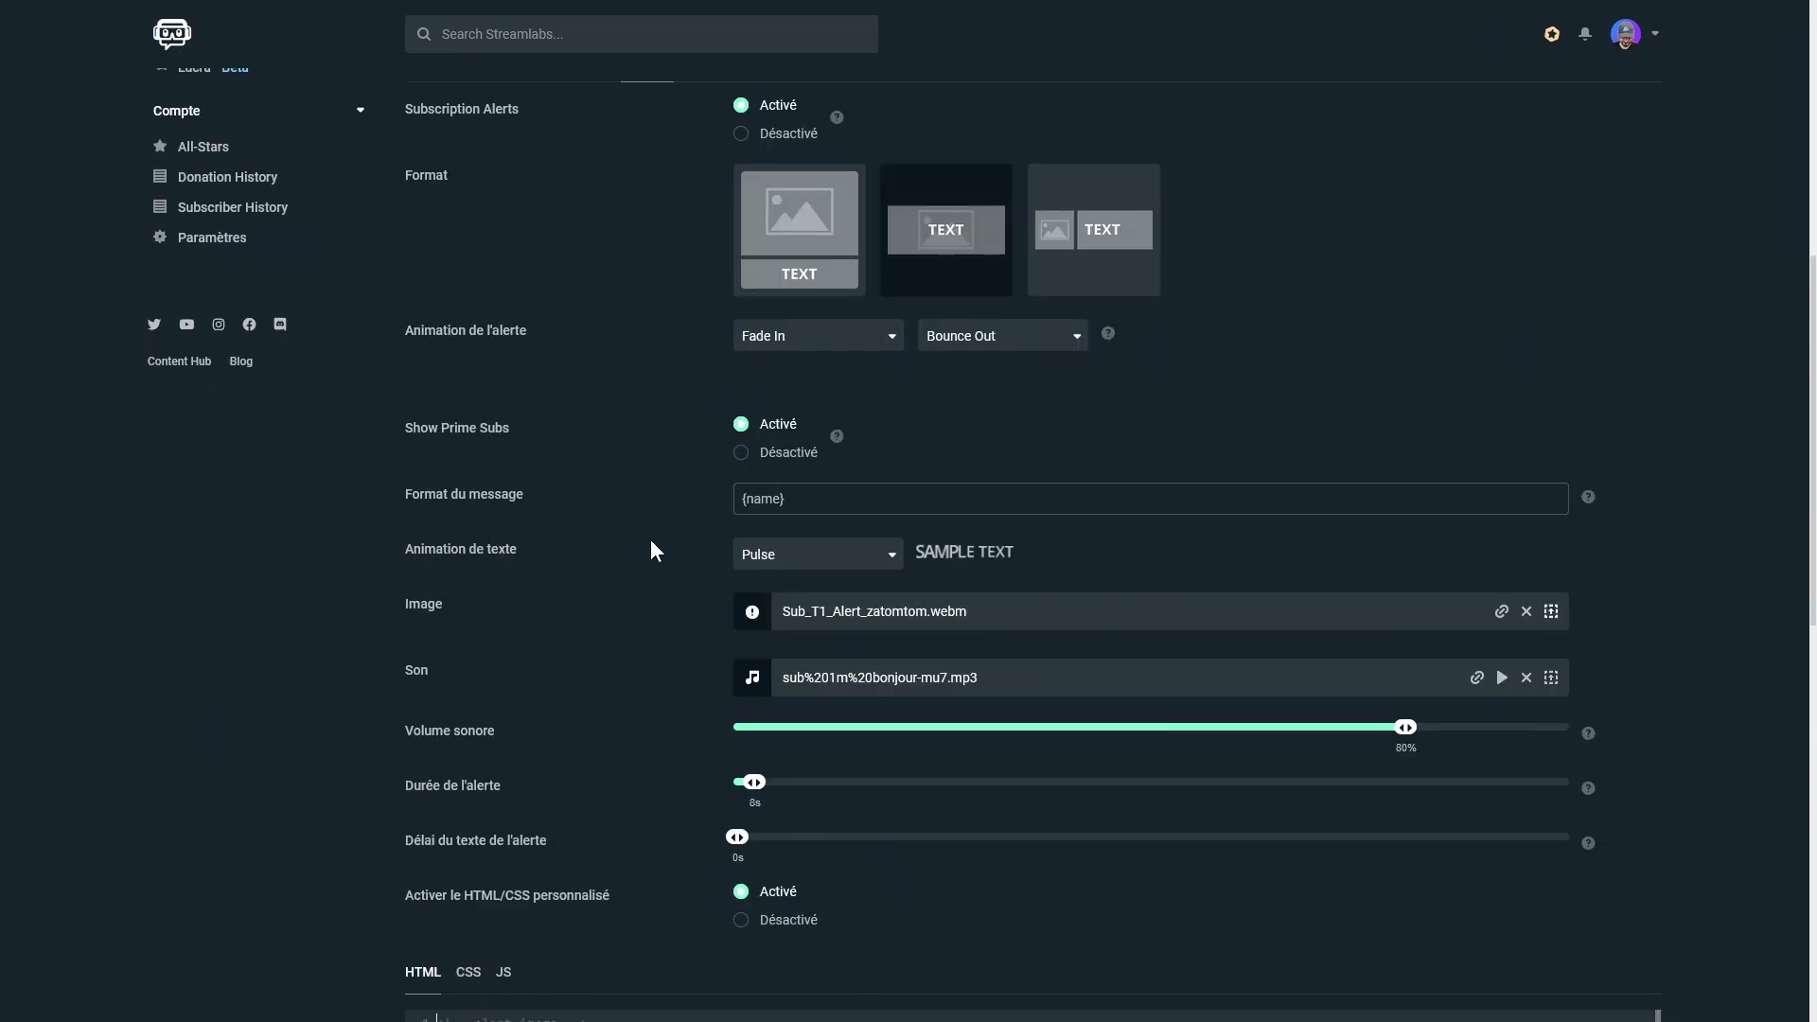
{"action": "scroll", "coordinate": [629, 265], "scroll_direction": "up", "scroll_amount": 1}
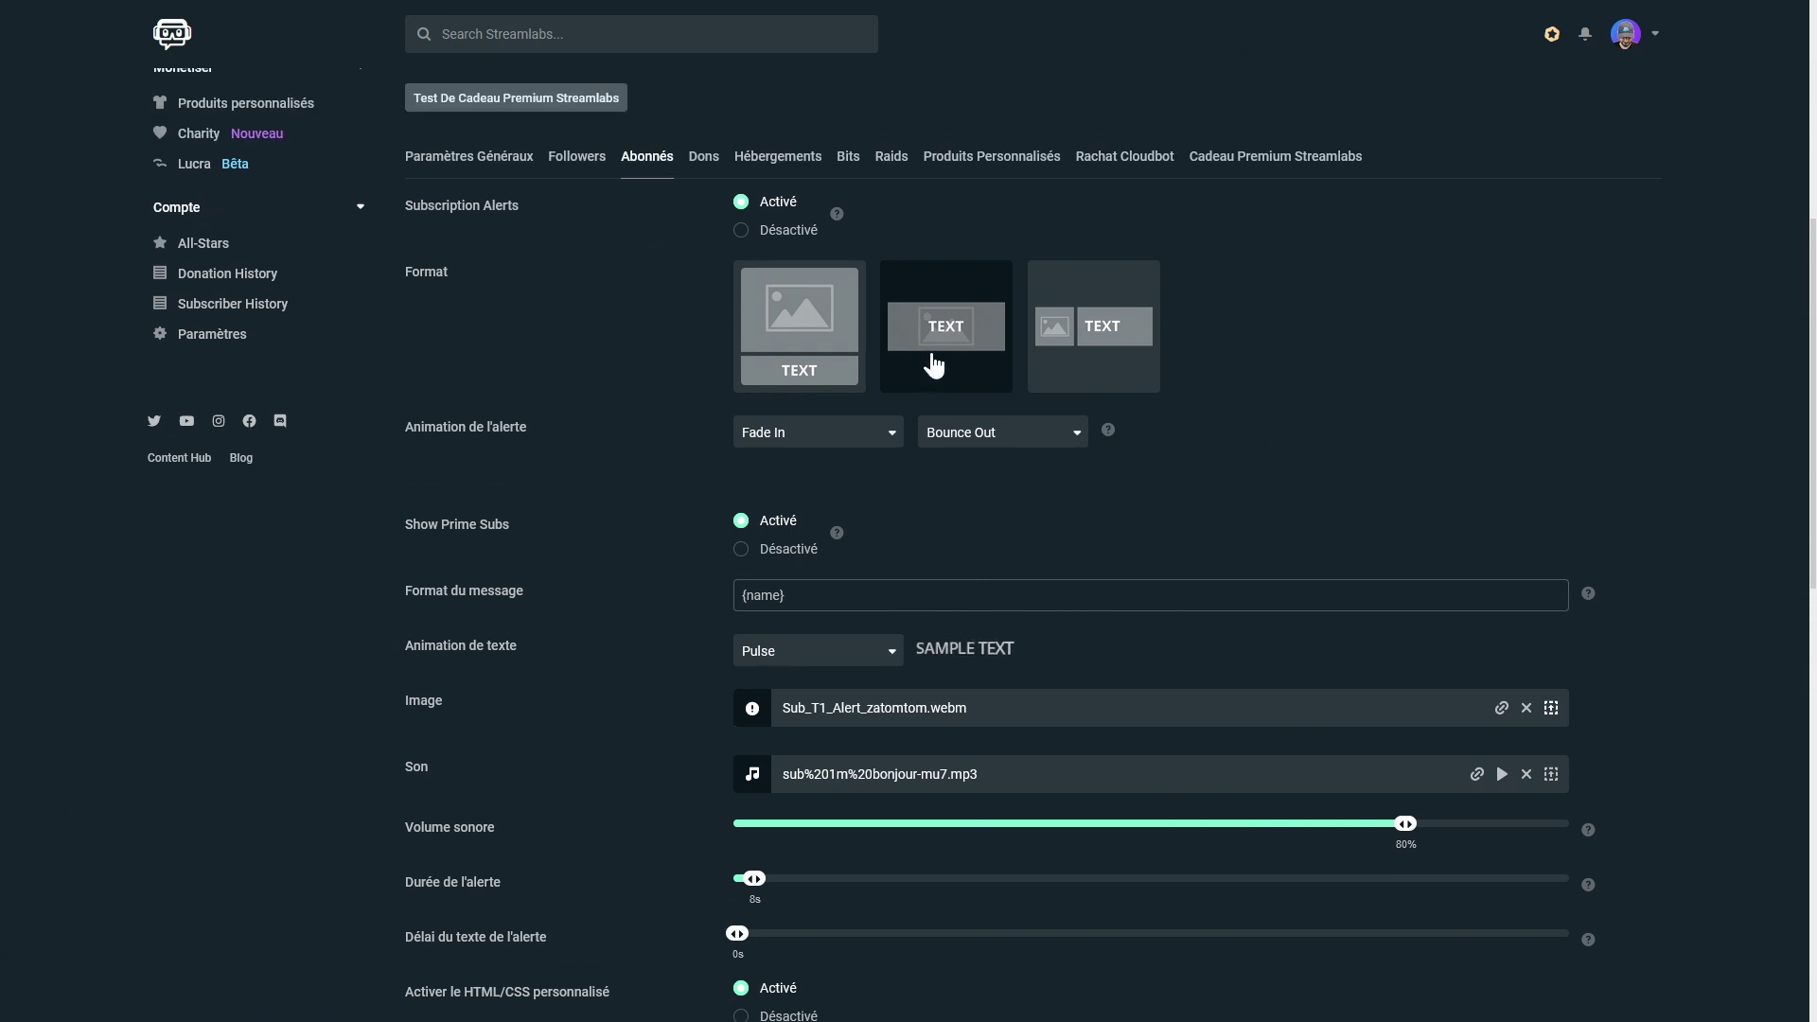
{"action": "left_click", "coordinate": [966, 437]}
{"action": "scroll", "coordinate": [994, 571], "scroll_direction": "down", "scroll_amount": 3}
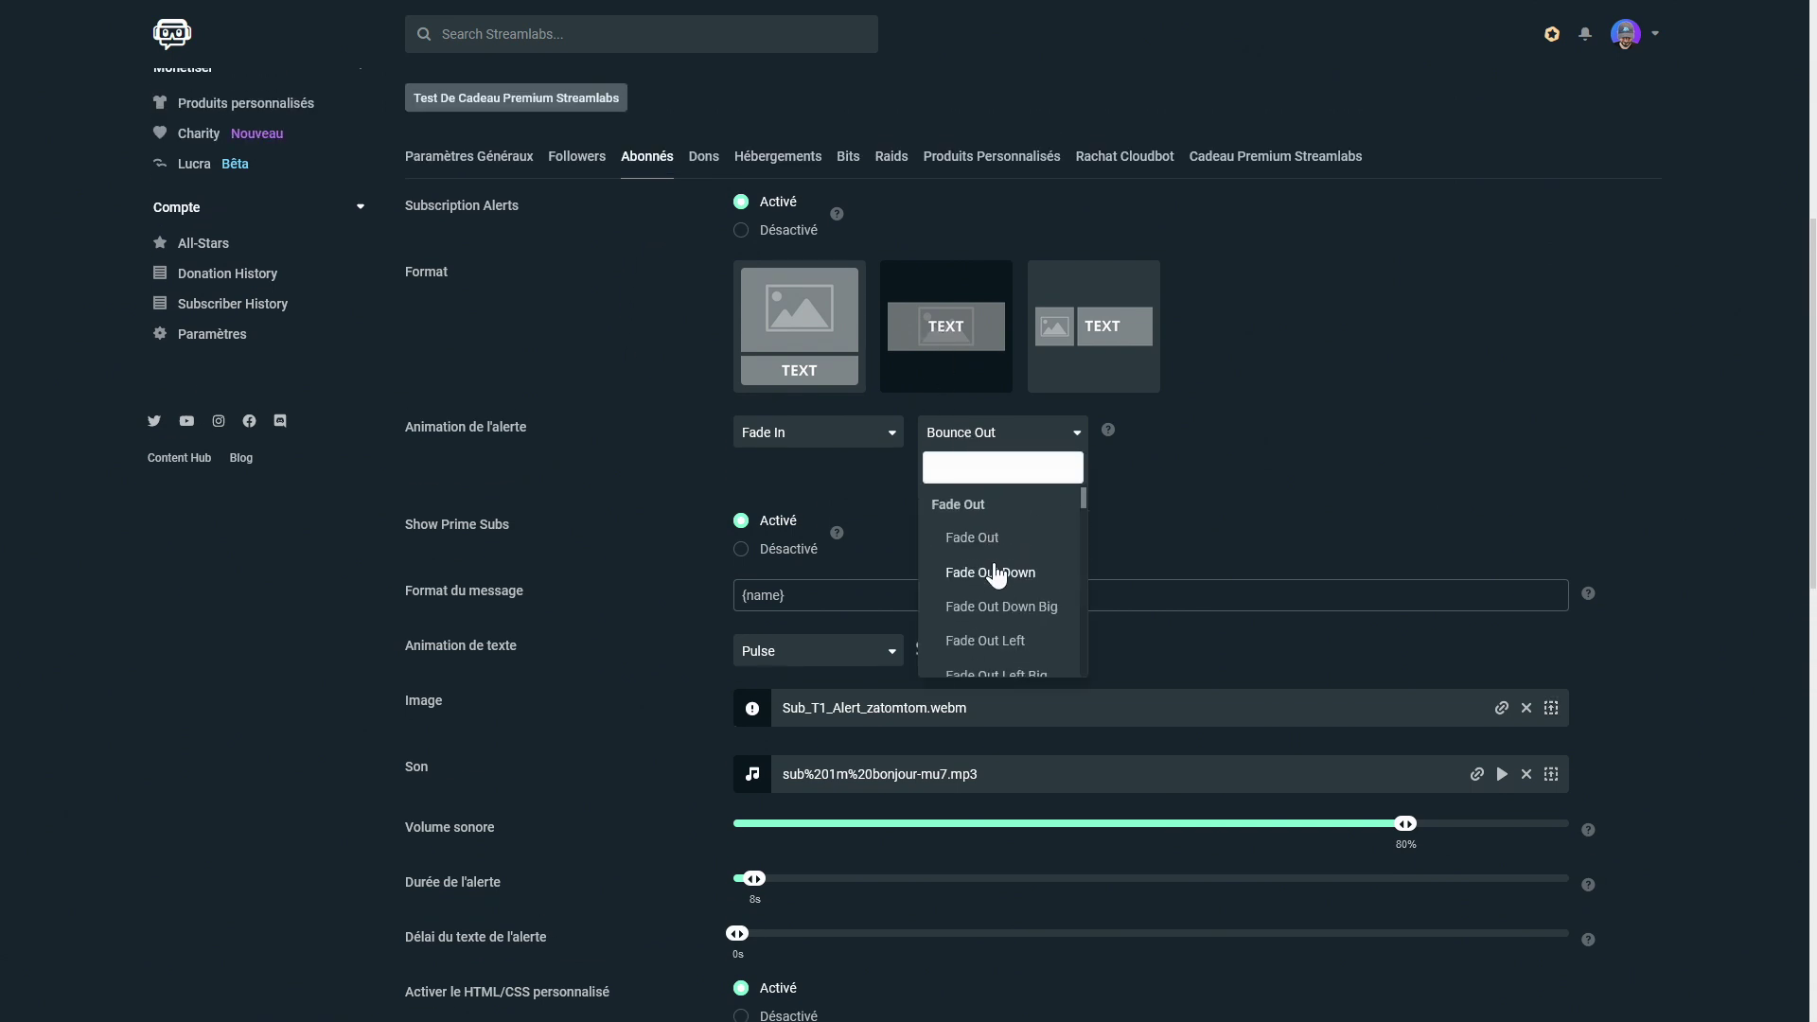
{"action": "left_click", "coordinate": [996, 548]}
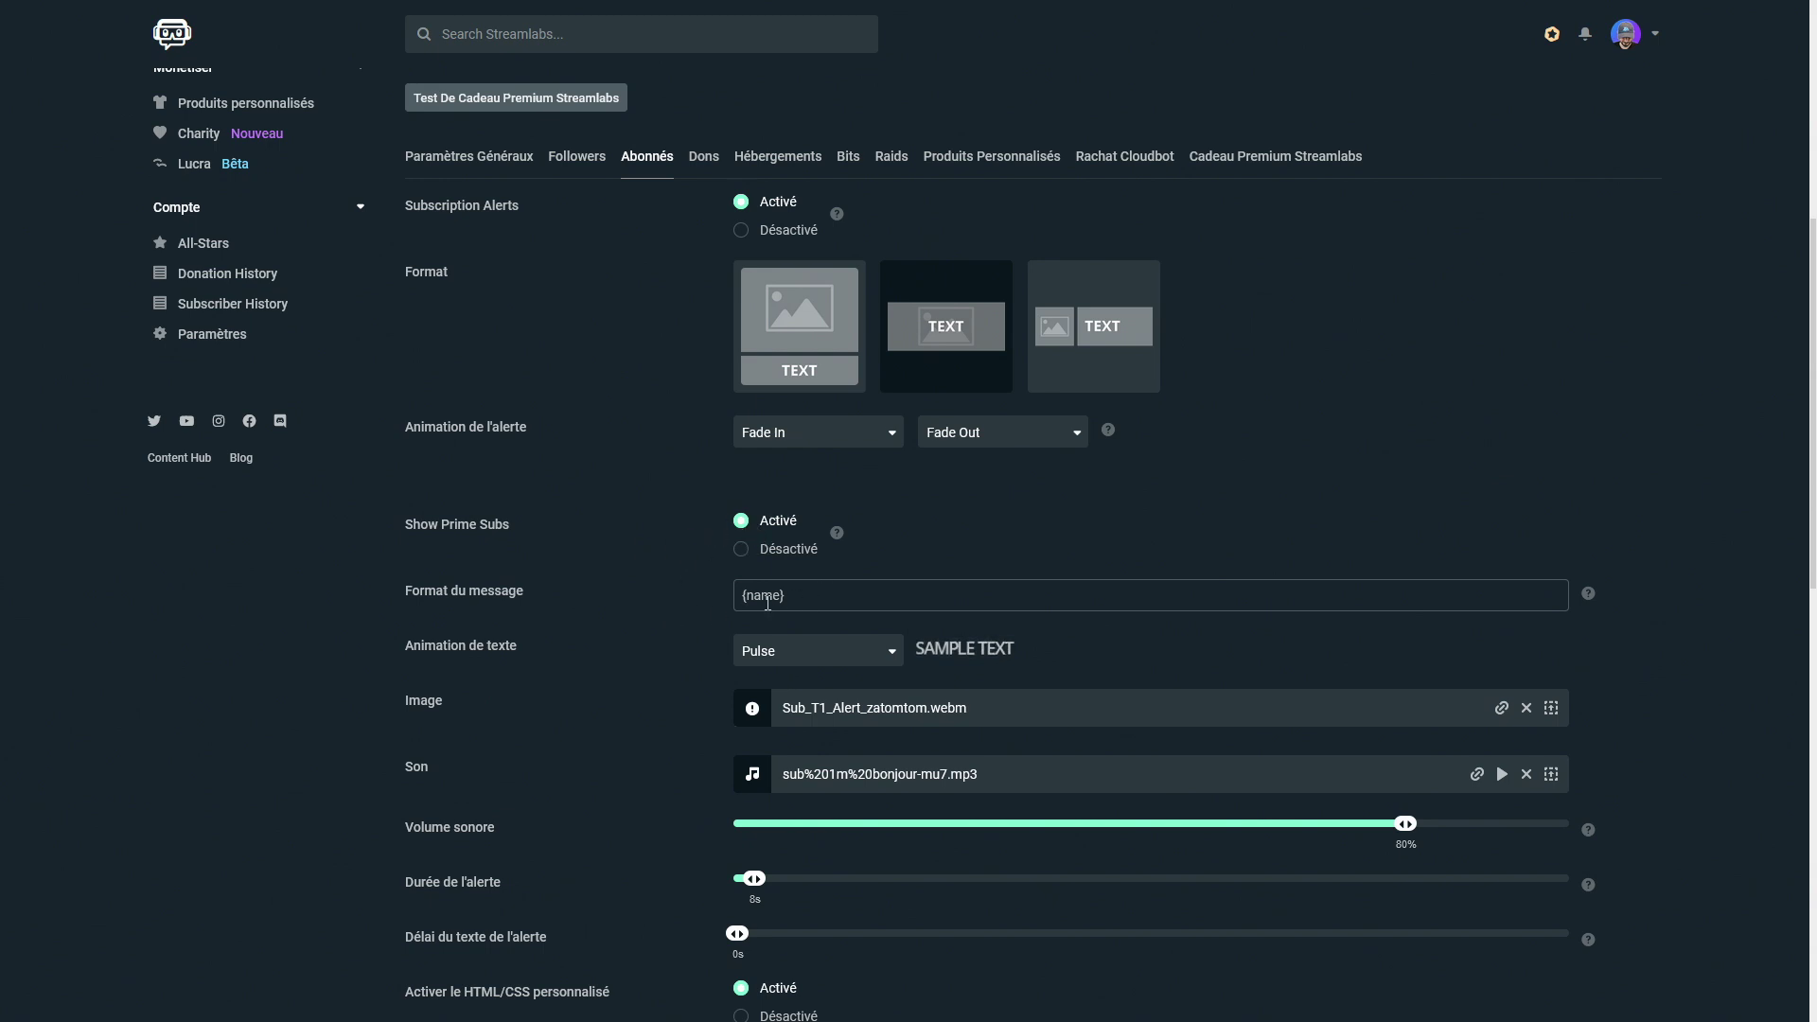
Step: Upload Zero Absolu Gaming-alert-subscriber.webm from the Animated-Alerts folder and select it as the subscriber alert's image
{"action": "scroll", "coordinate": [667, 623], "scroll_direction": "down", "scroll_amount": 1}
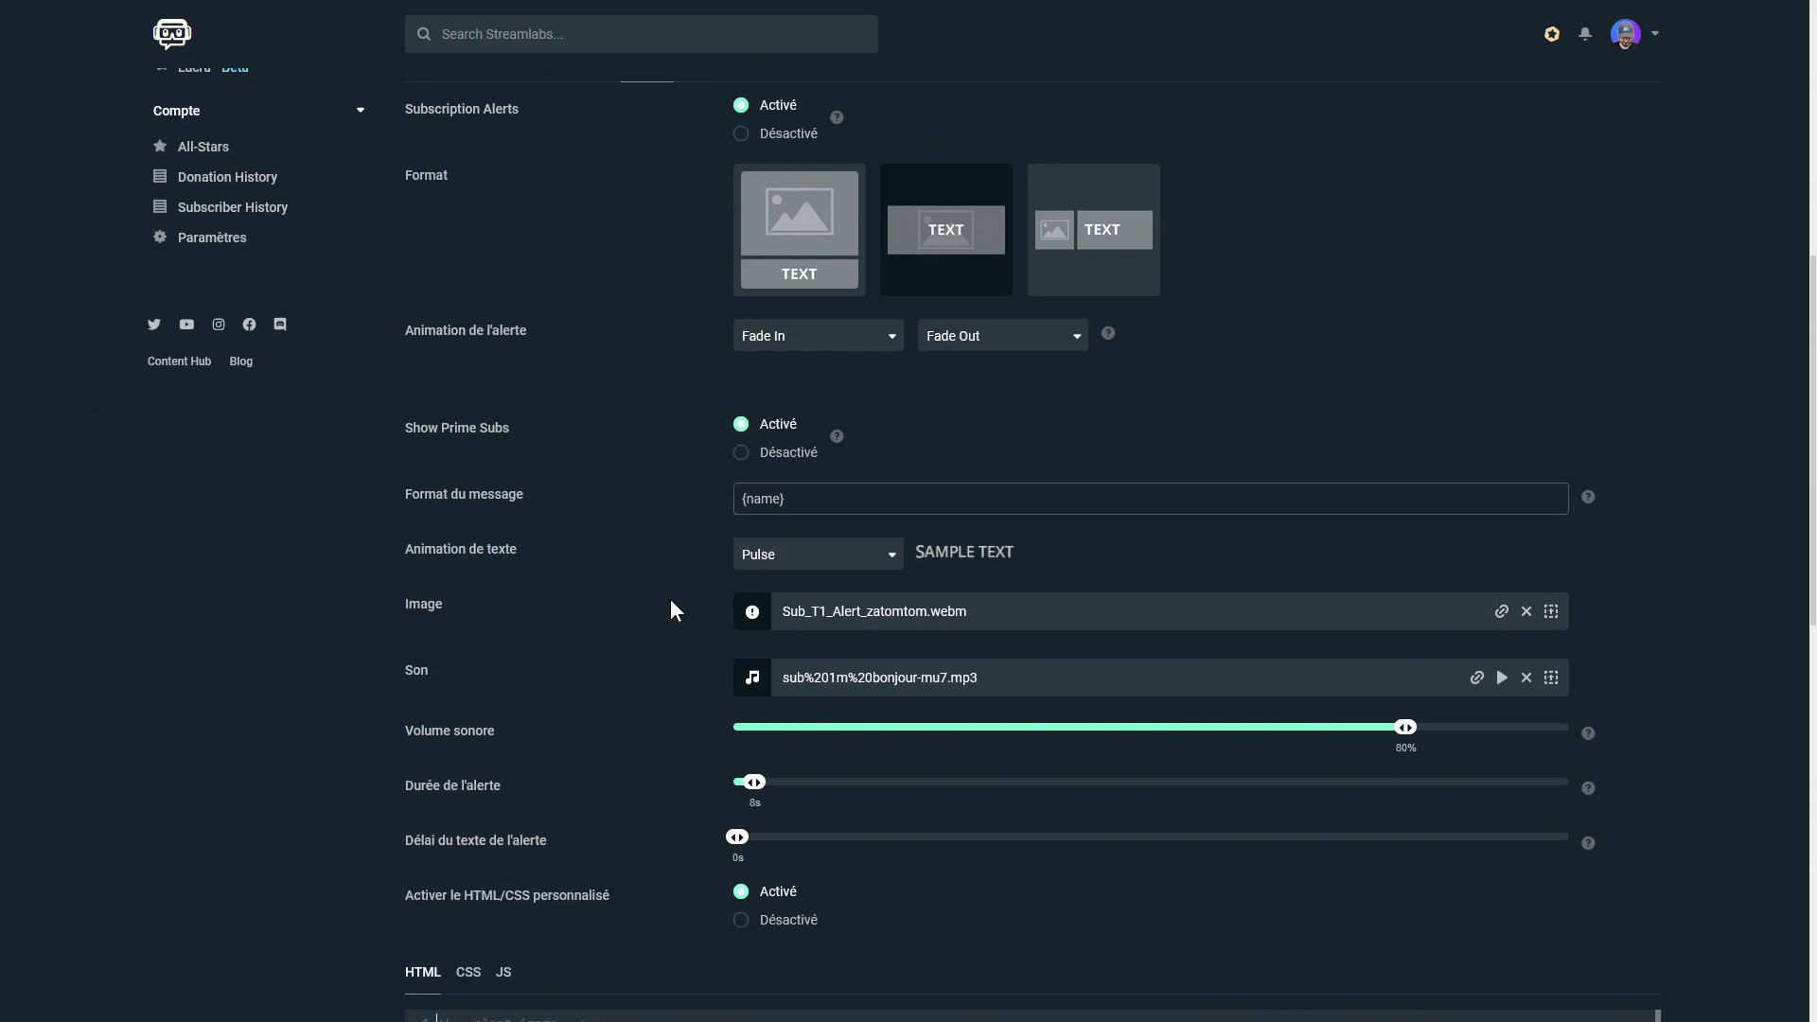
{"action": "scroll", "coordinate": [673, 609], "scroll_direction": "down", "scroll_amount": 1}
{"action": "left_click", "coordinate": [1553, 515]}
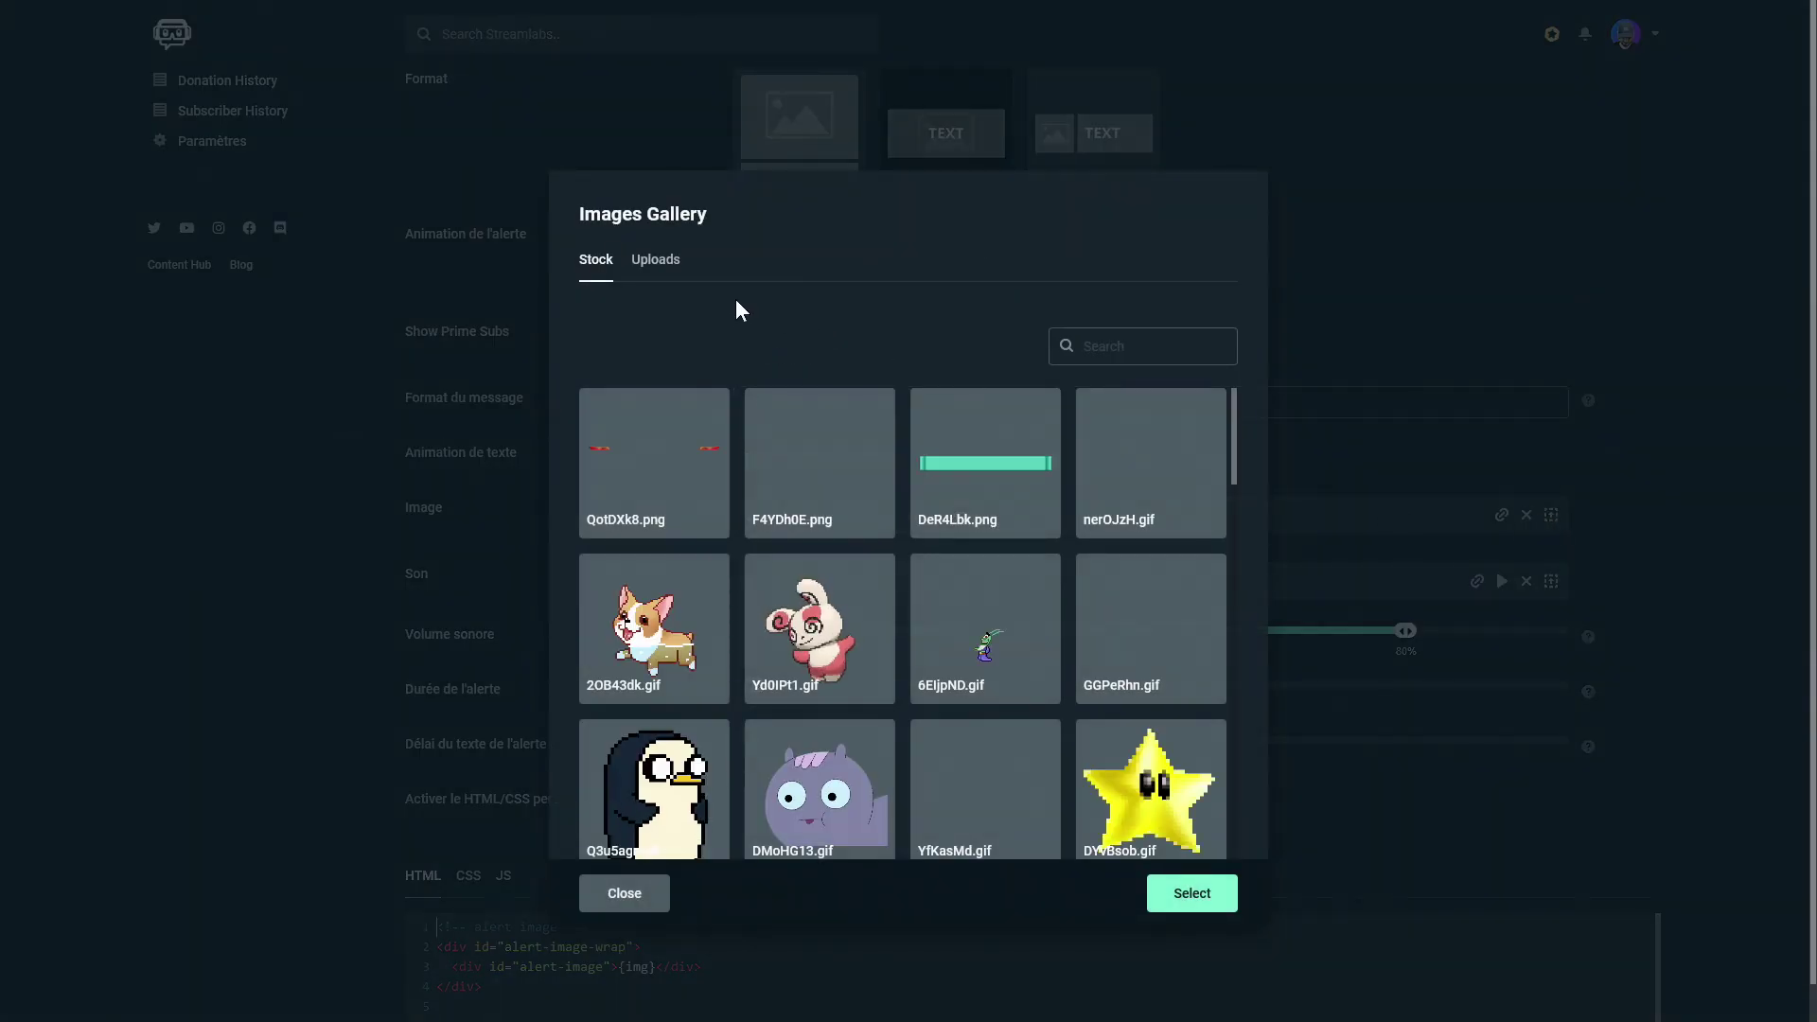
{"action": "left_click", "coordinate": [654, 262]}
{"action": "left_click", "coordinate": [898, 418]}
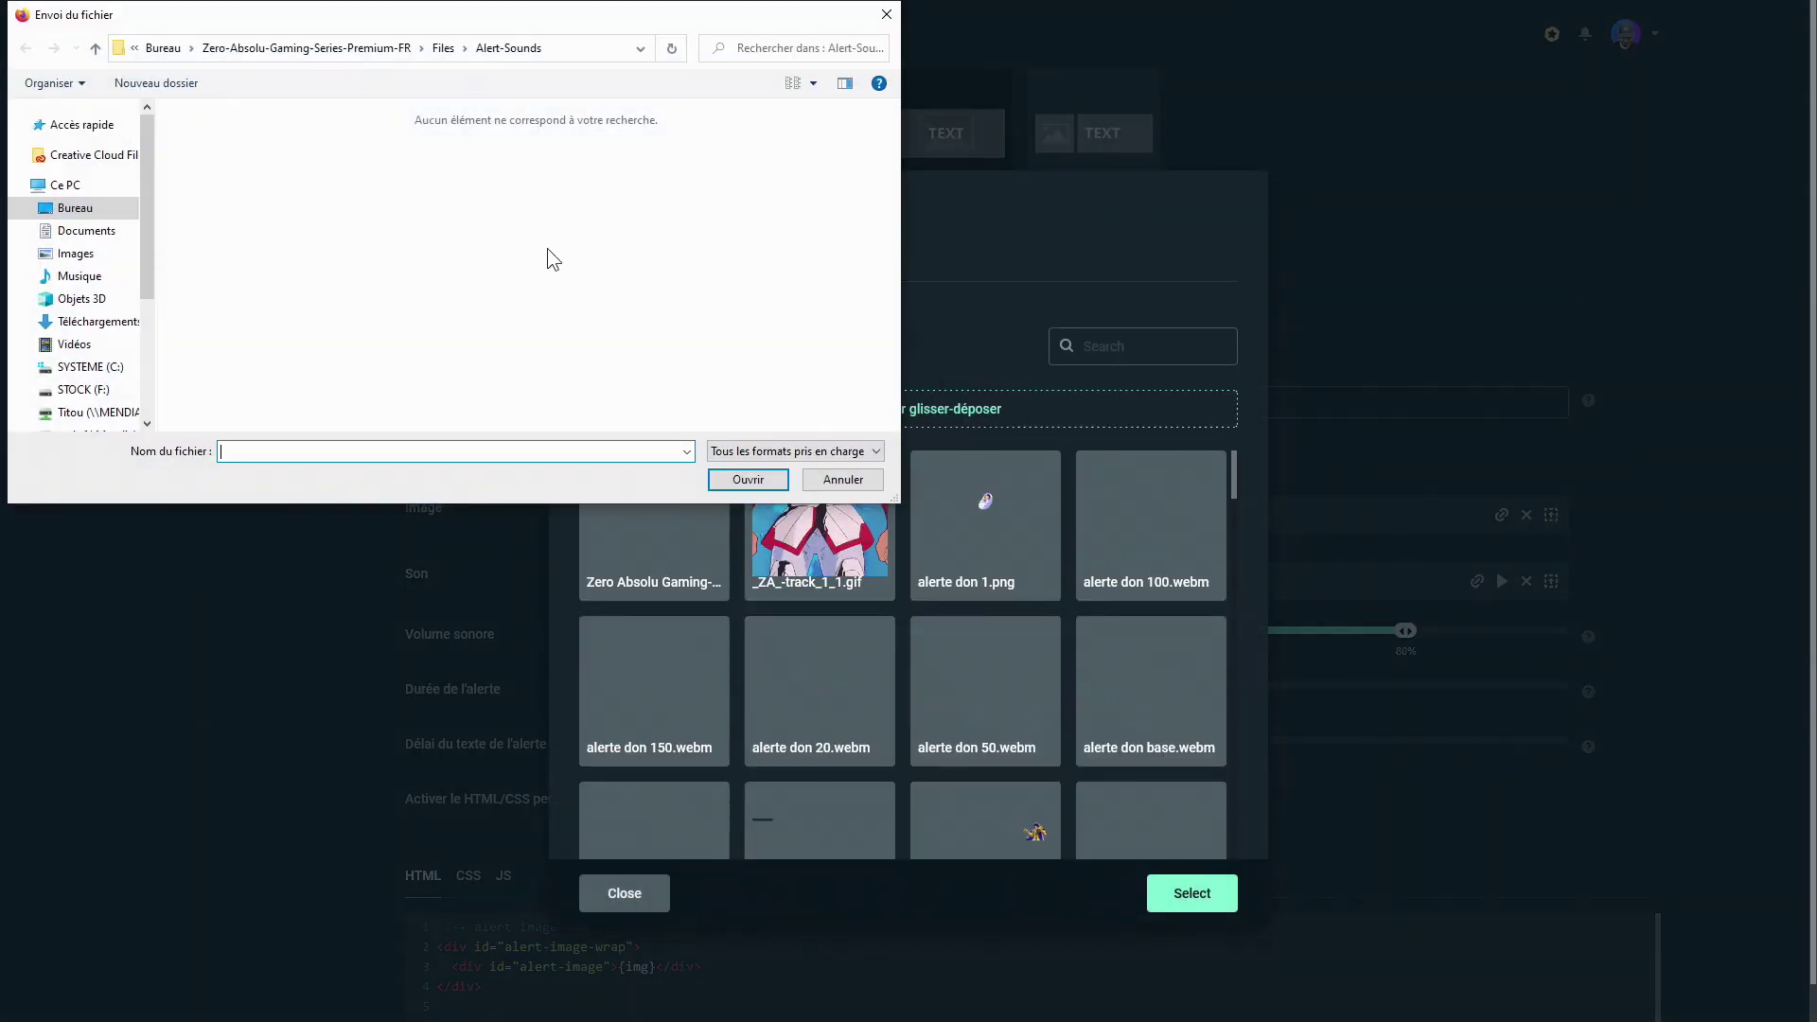
{"action": "left_click", "coordinate": [450, 53]}
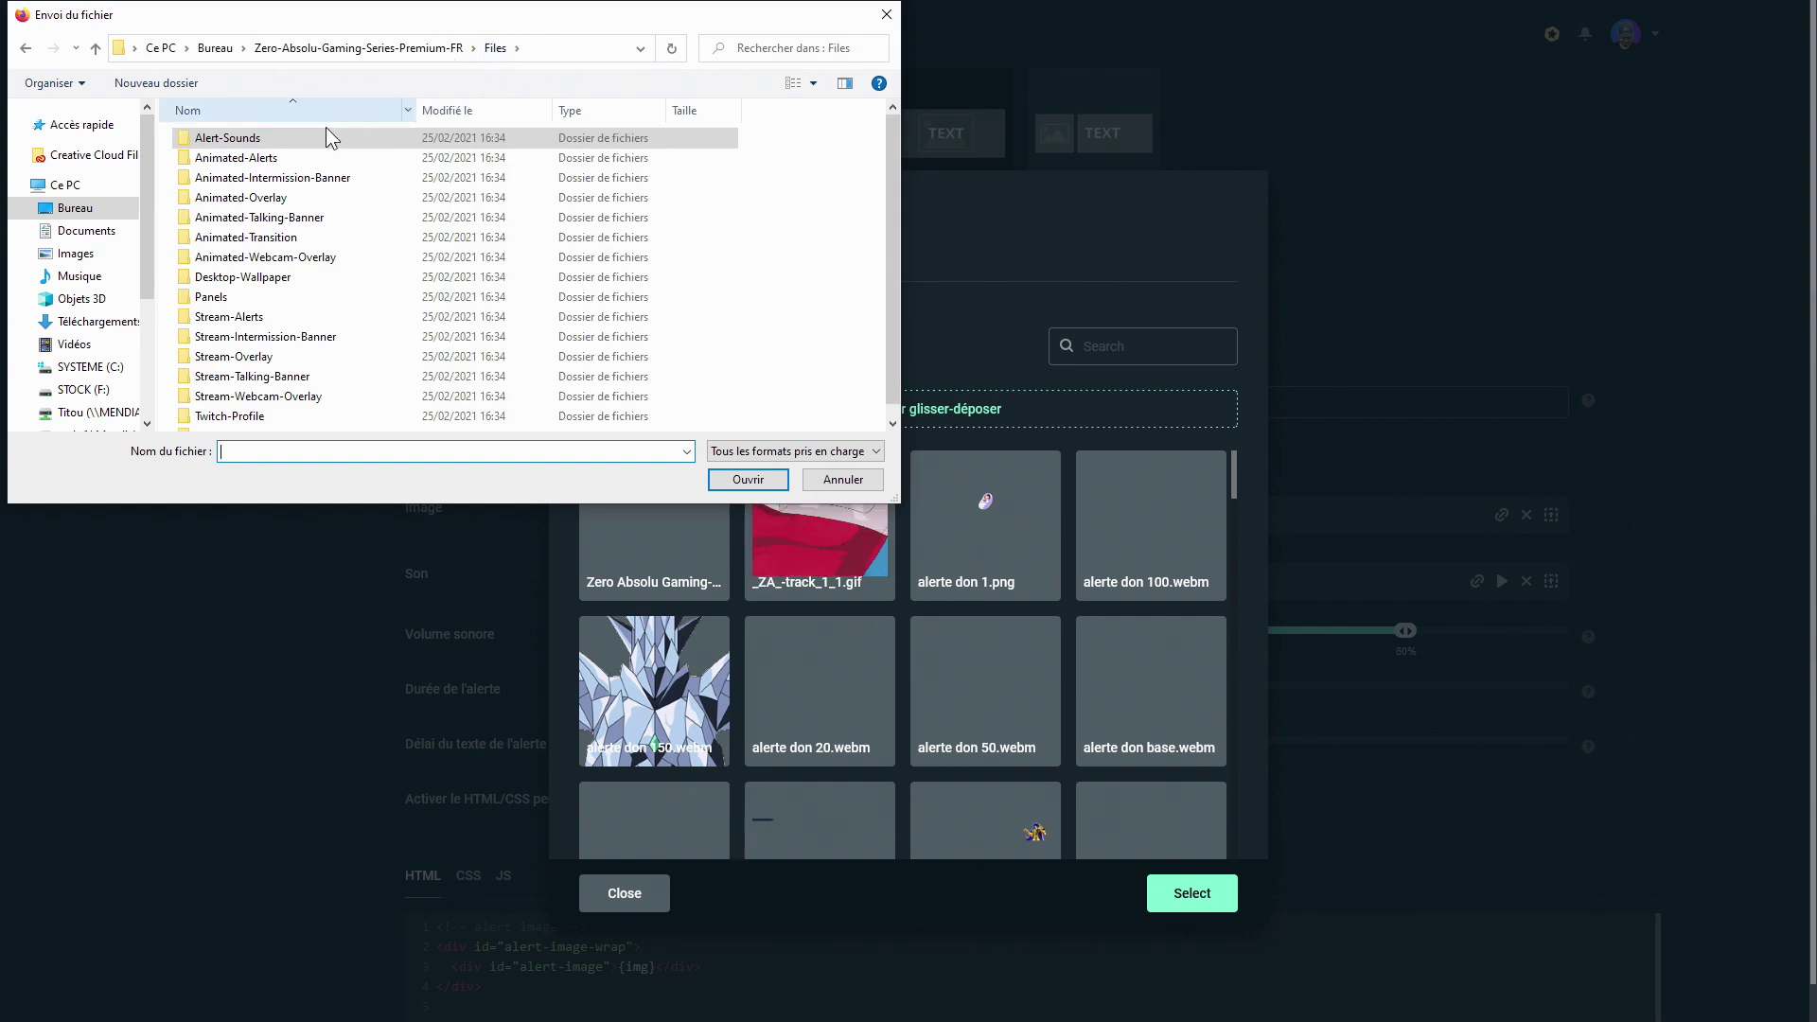
{"action": "double_click", "coordinate": [303, 158]}
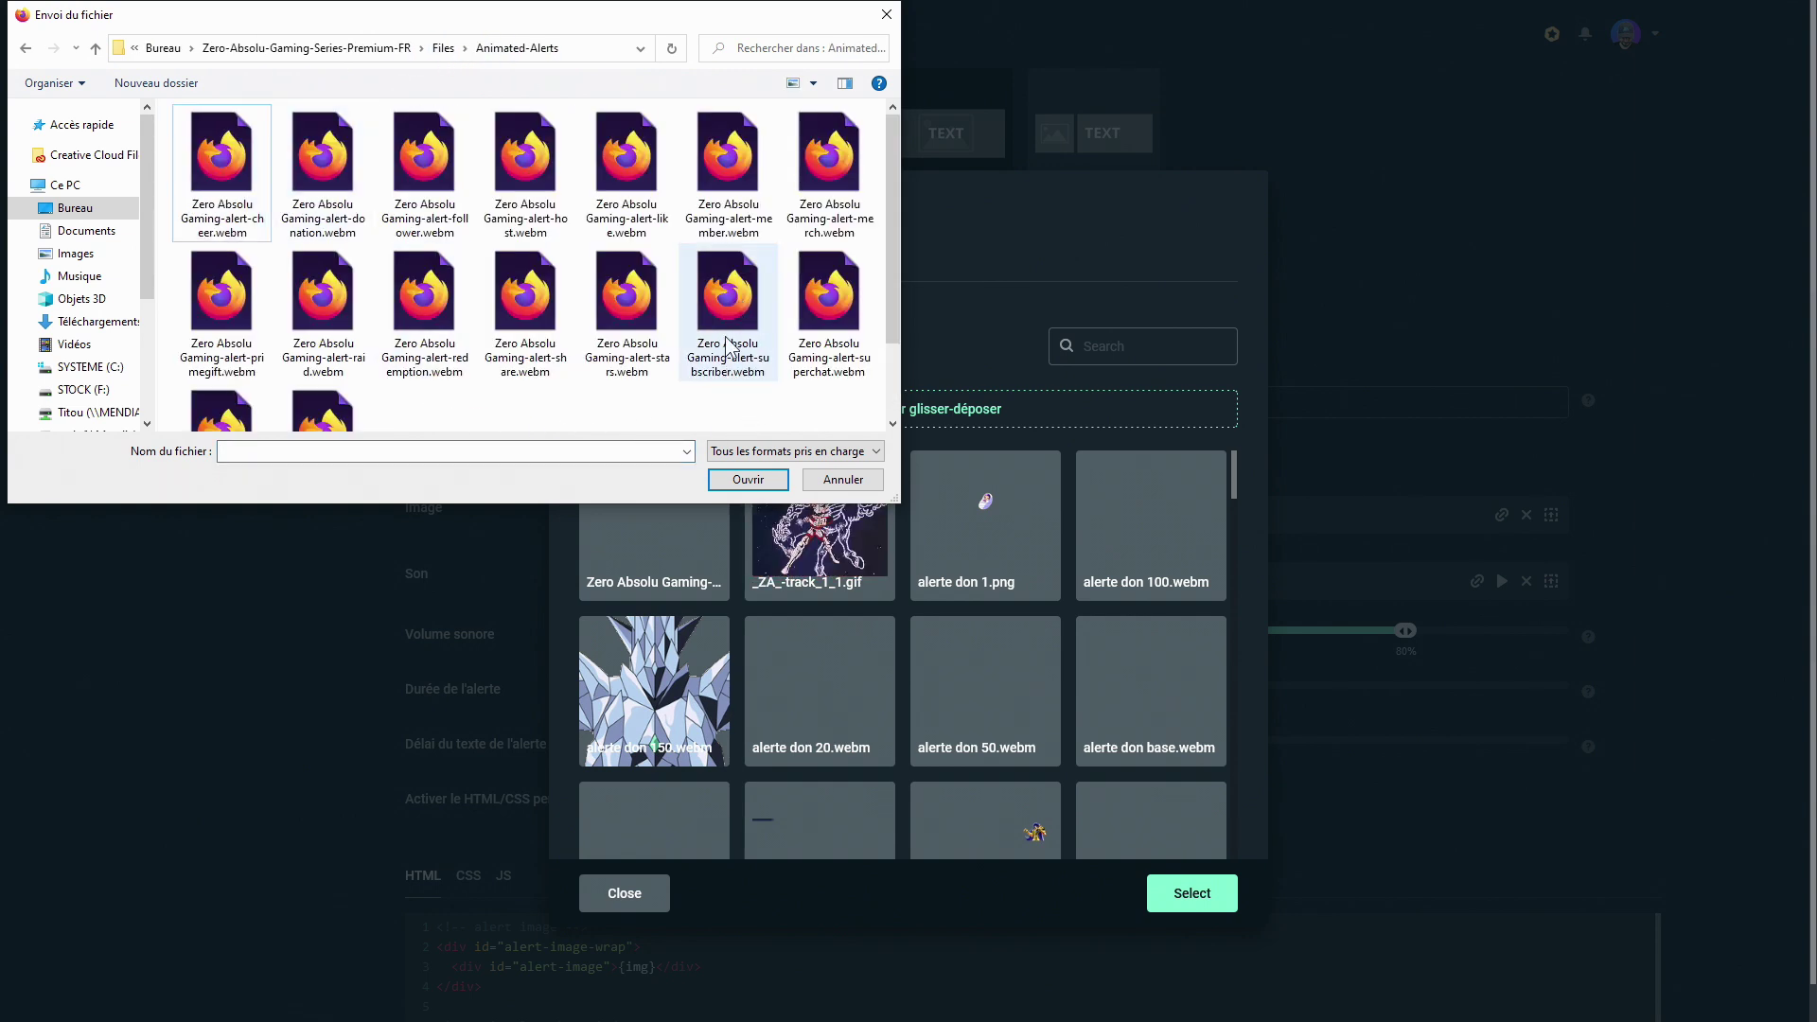
{"action": "double_click", "coordinate": [735, 320]}
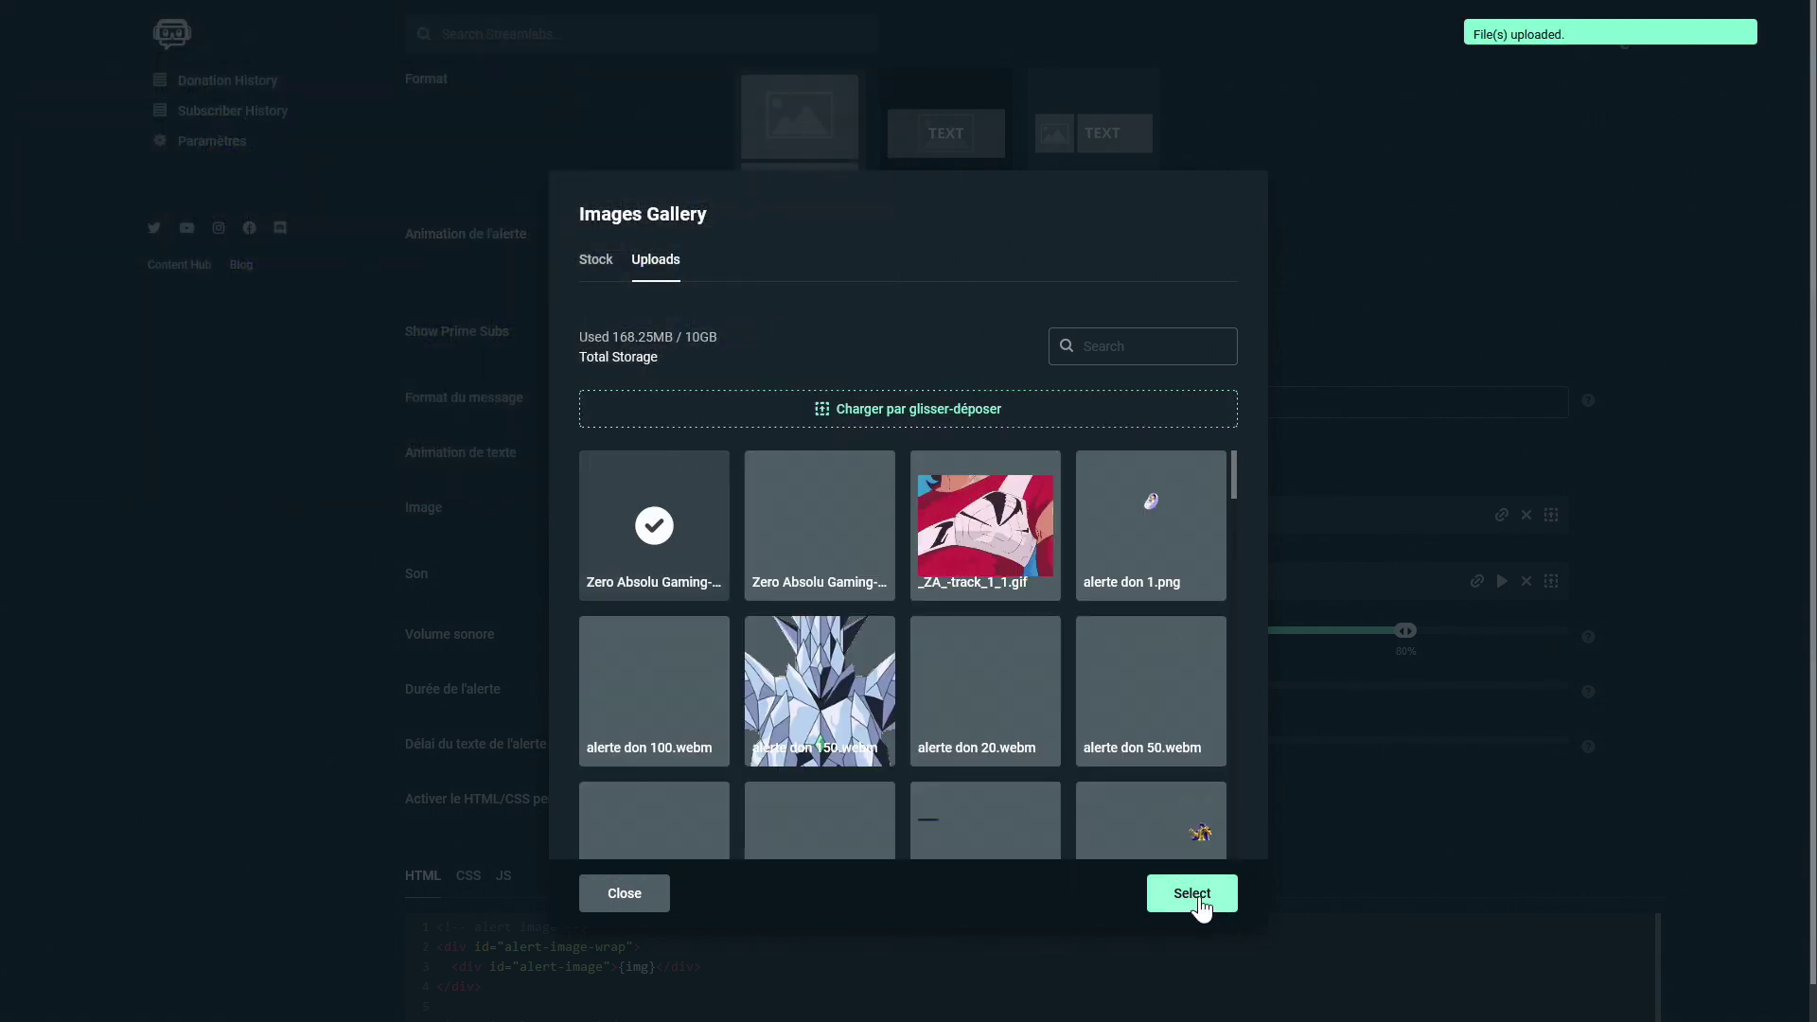
{"action": "left_click", "coordinate": [1194, 898]}
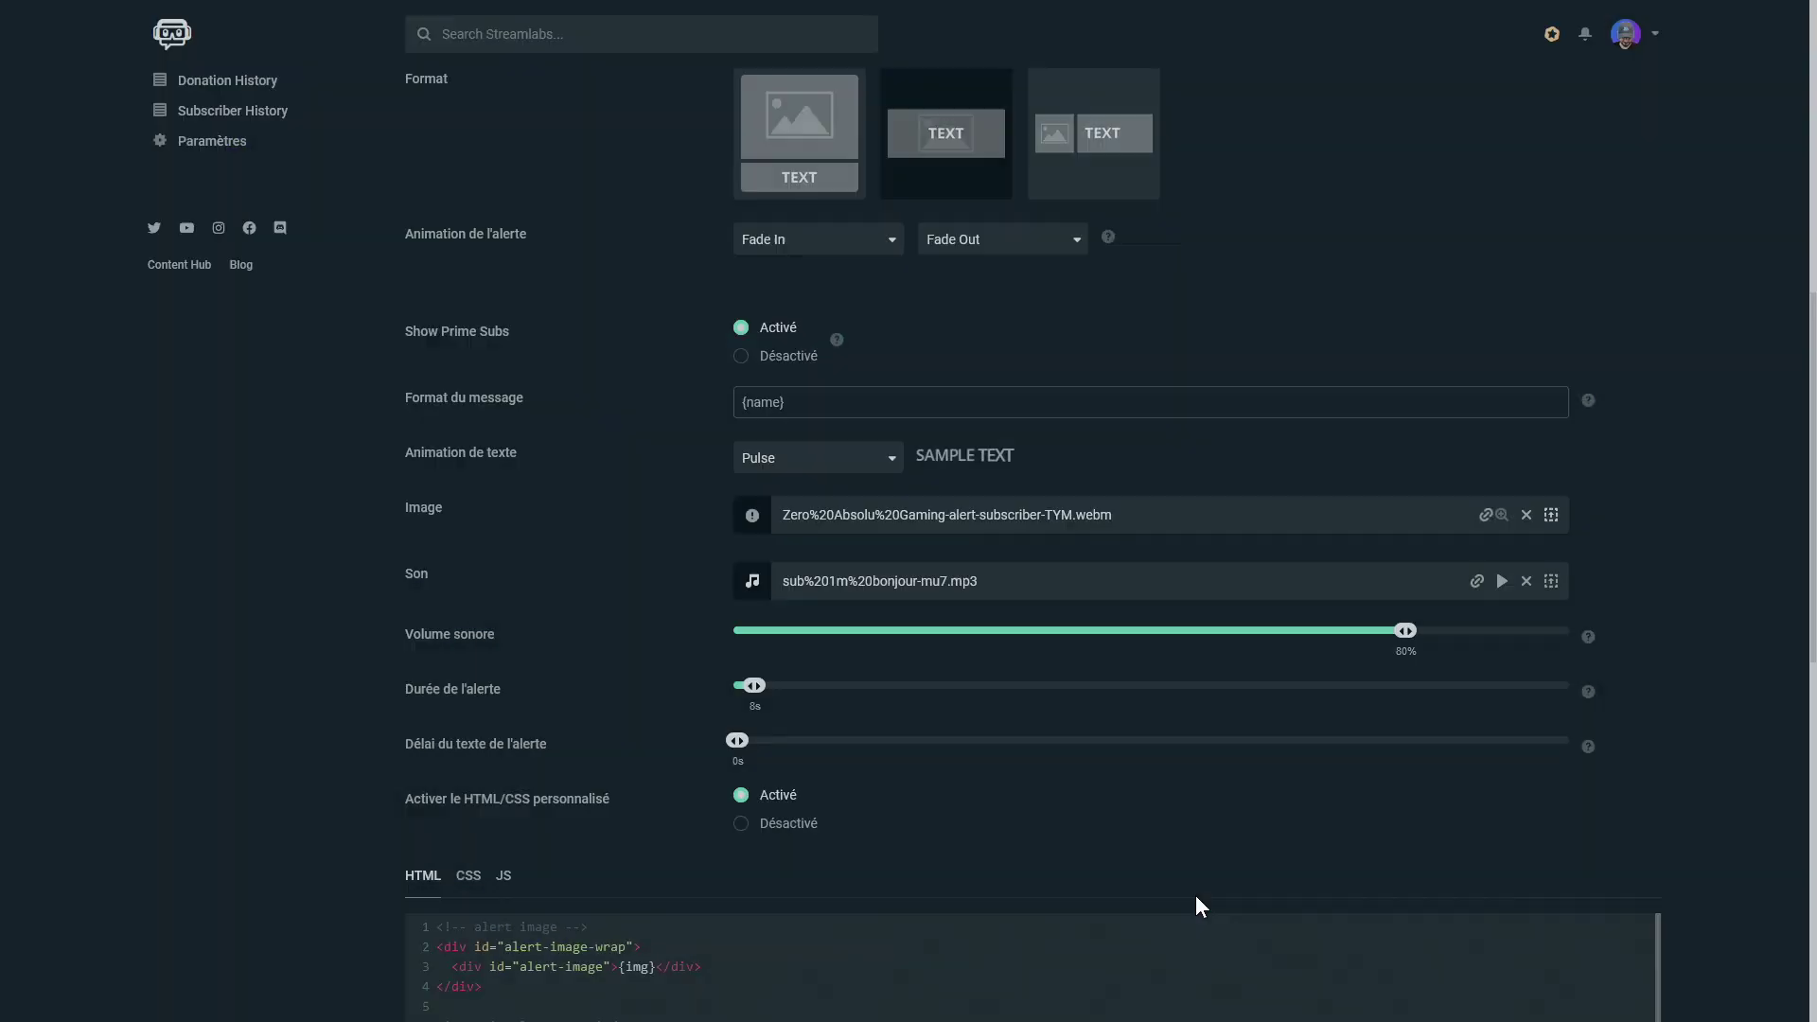
Step: Set the subscriber alert's sound to the previously uploaded Zero Absolu Gaming-Alert-Sound.wav
{"action": "left_click", "coordinate": [1552, 581]}
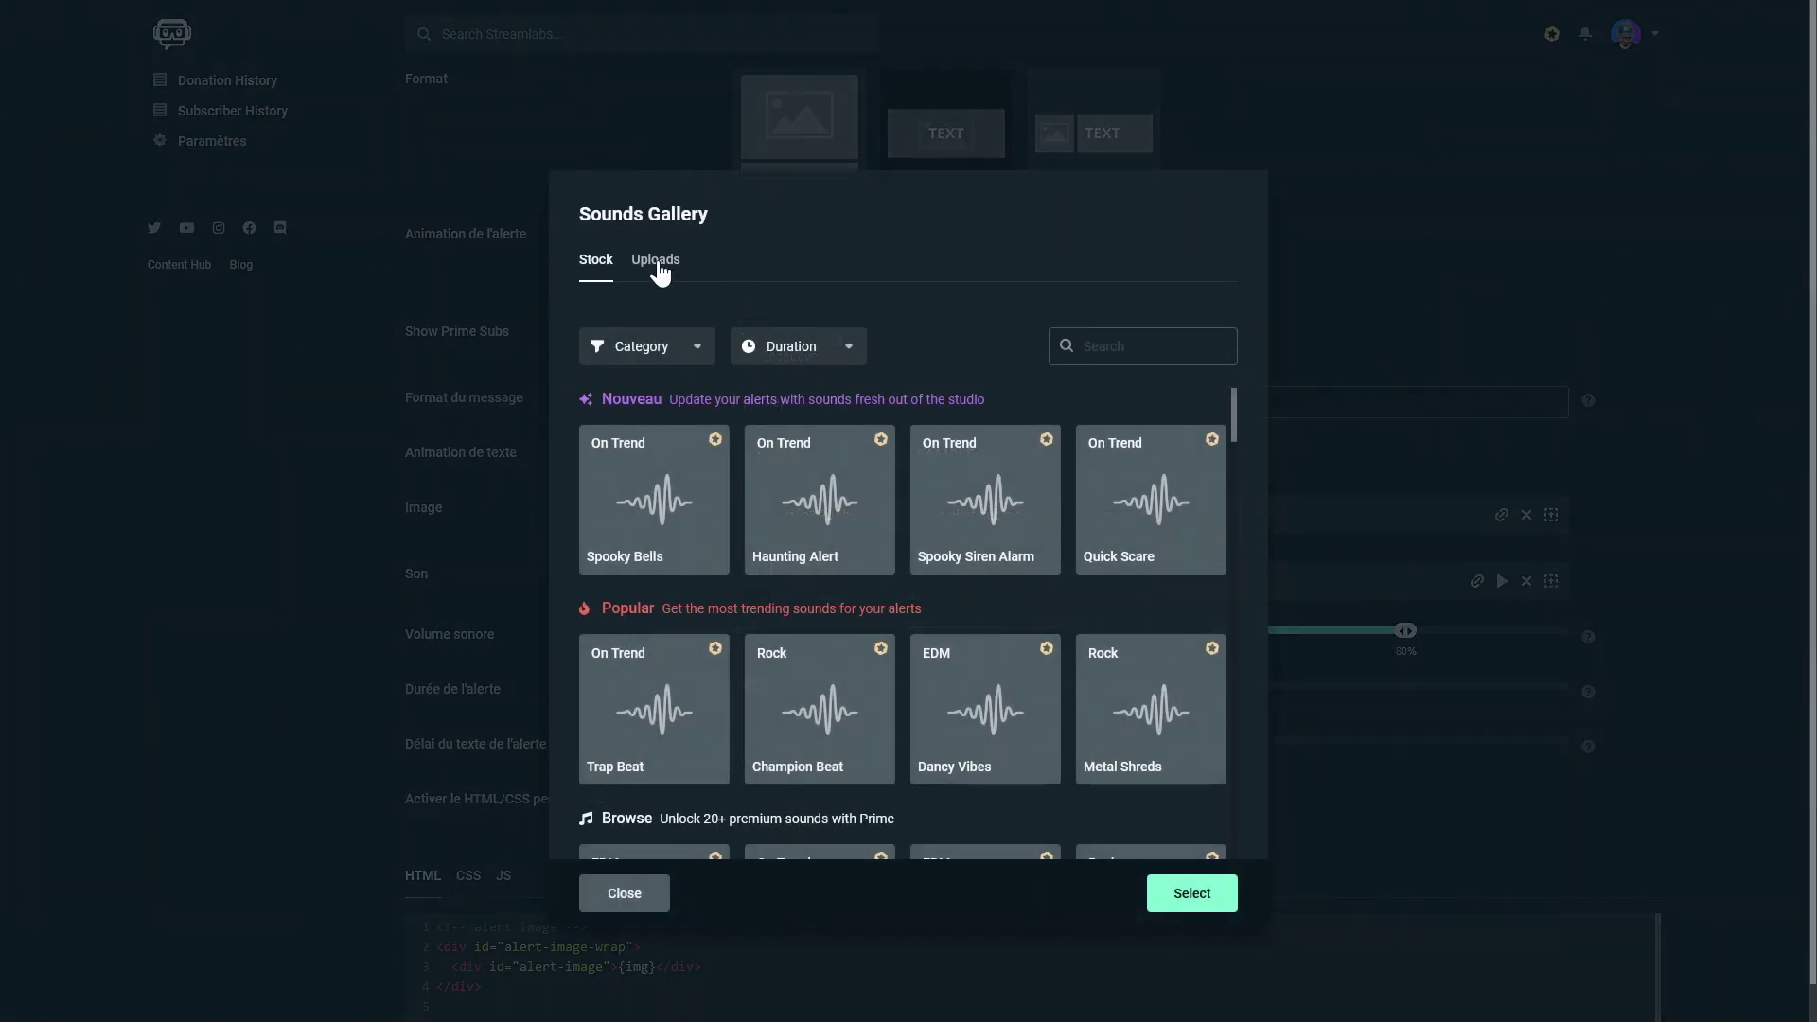
{"action": "left_click", "coordinate": [653, 265]}
{"action": "left_click", "coordinate": [639, 580]}
{"action": "mouse_move", "coordinate": [706, 563]}
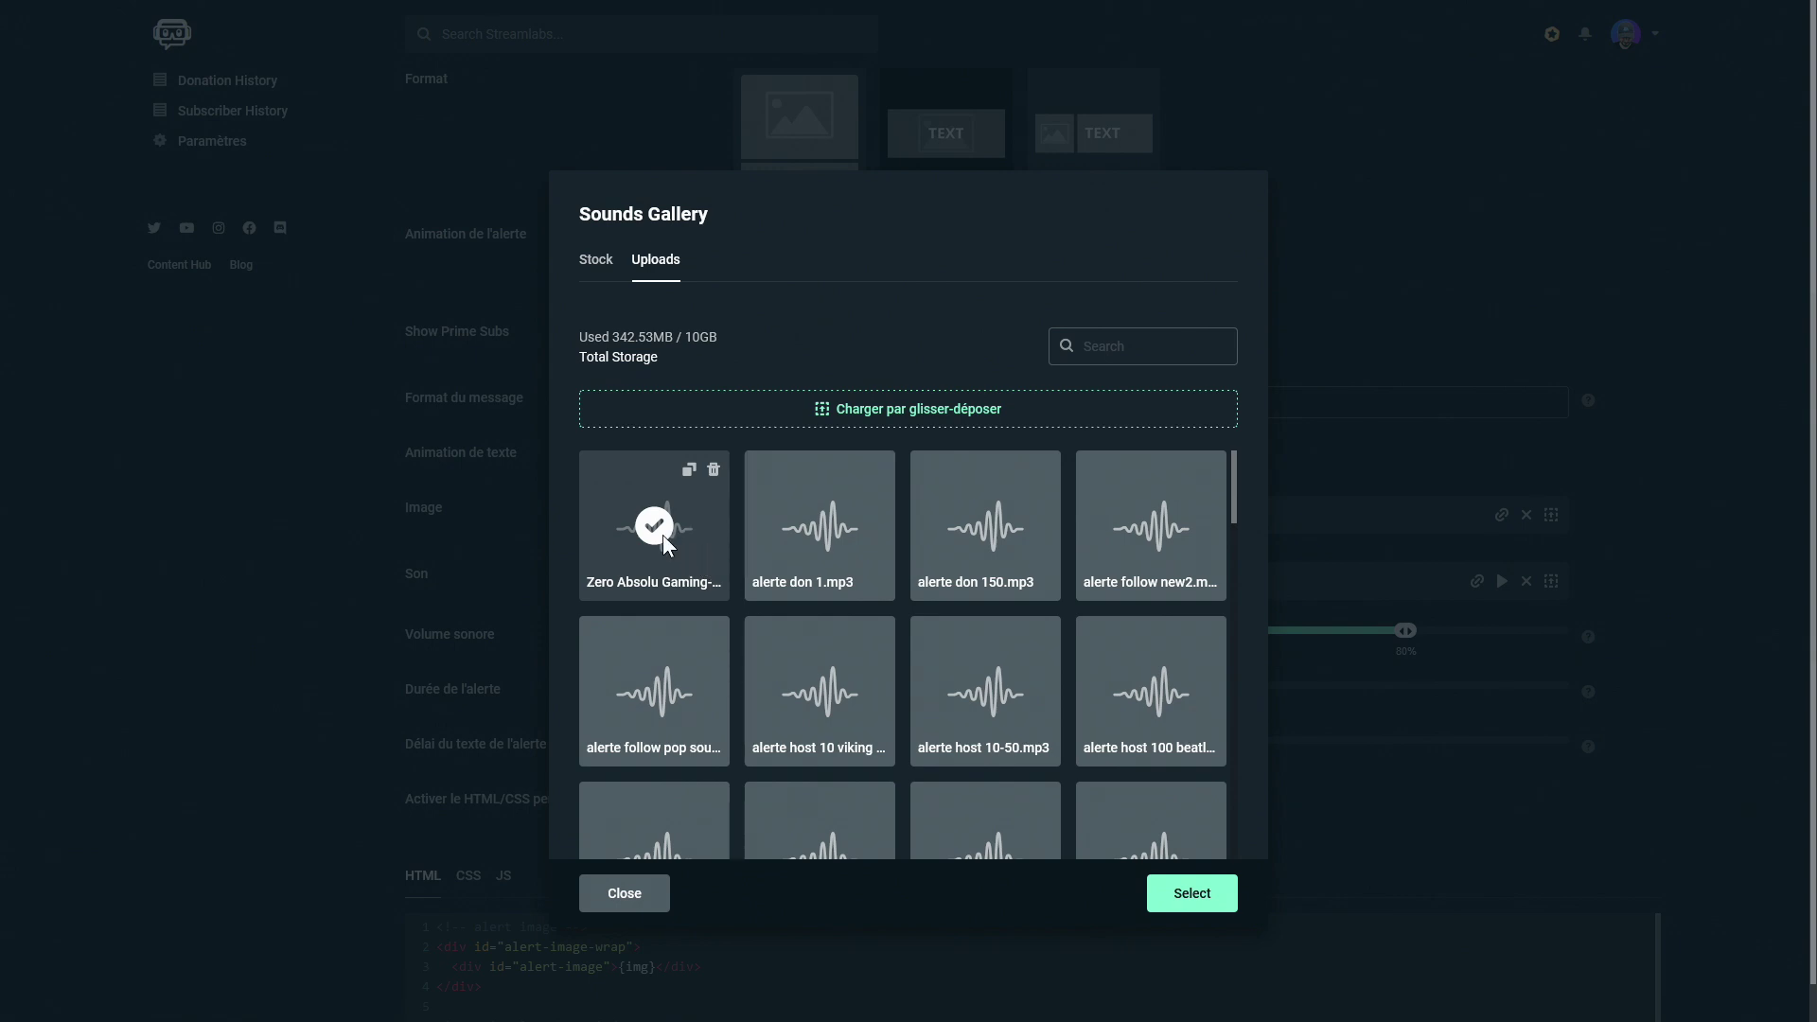
{"action": "left_click", "coordinate": [1192, 894]}
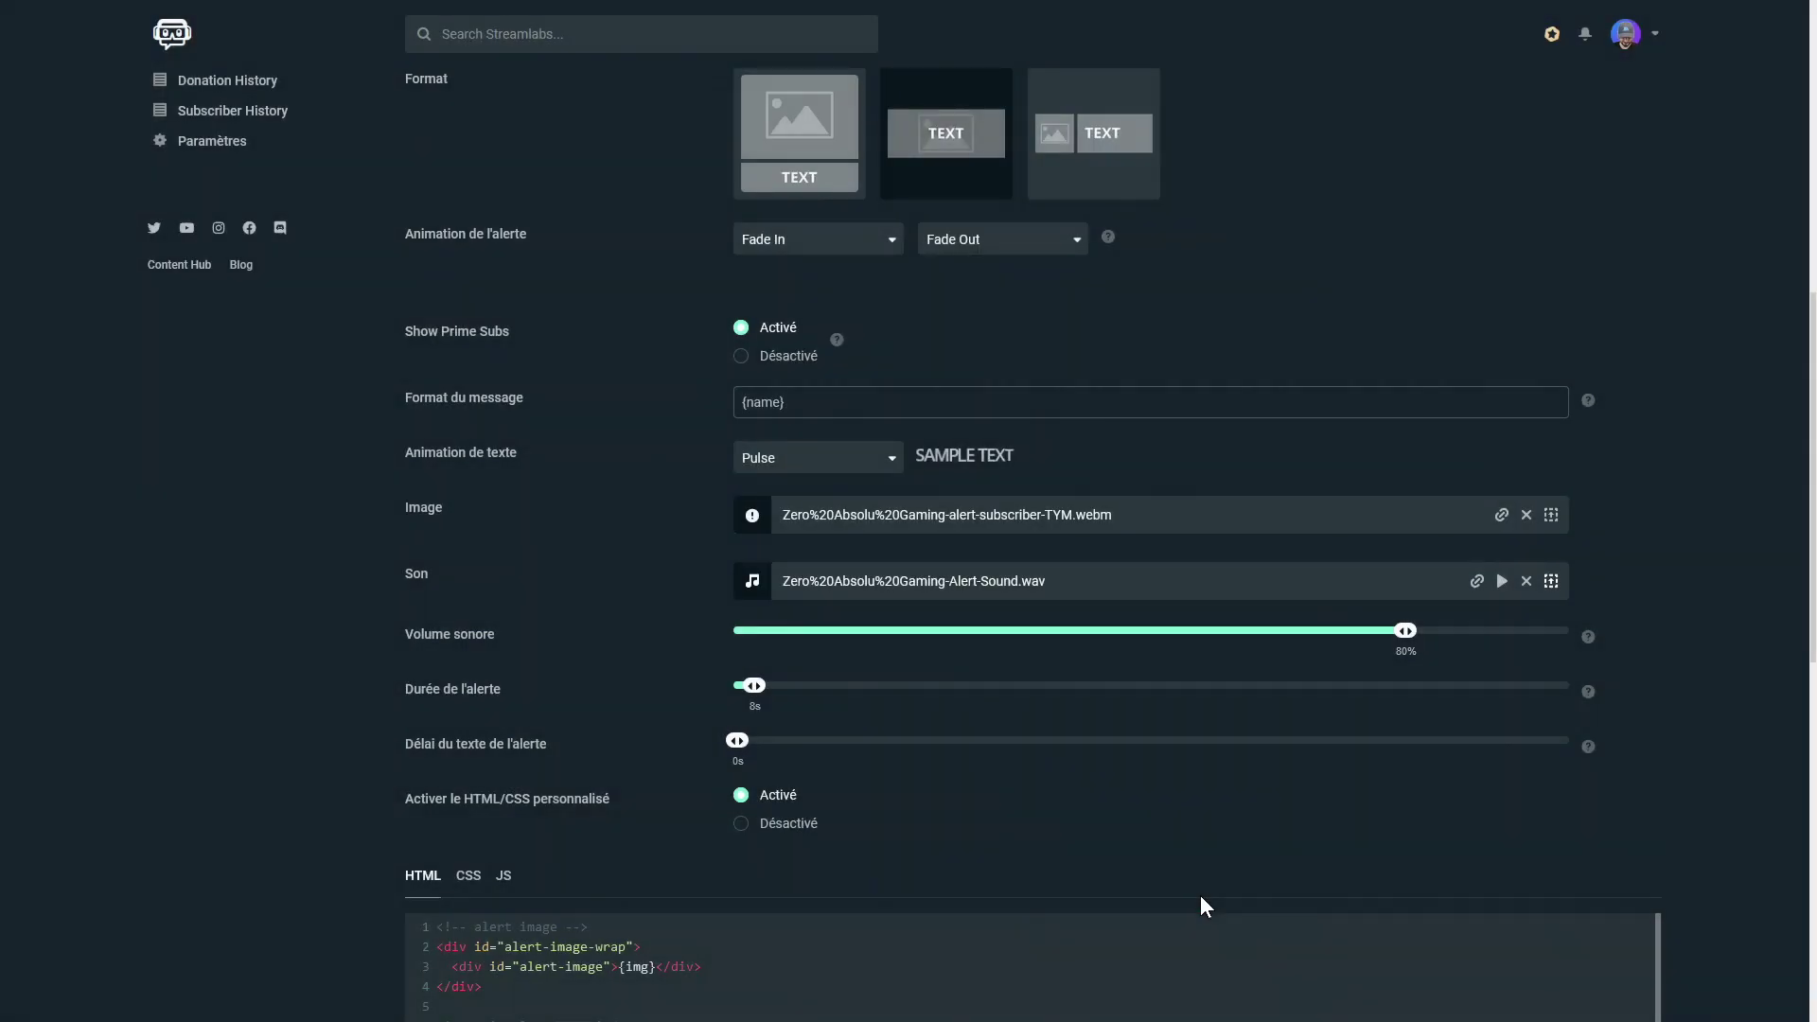
Step: Set the subscriber alert's volume to 30%, duration to 9 s and text delay to 1 s, and disable custom HTML/CSS
{"action": "left_click_drag", "start_coordinate": [1406, 633], "coordinate": [990, 674]}
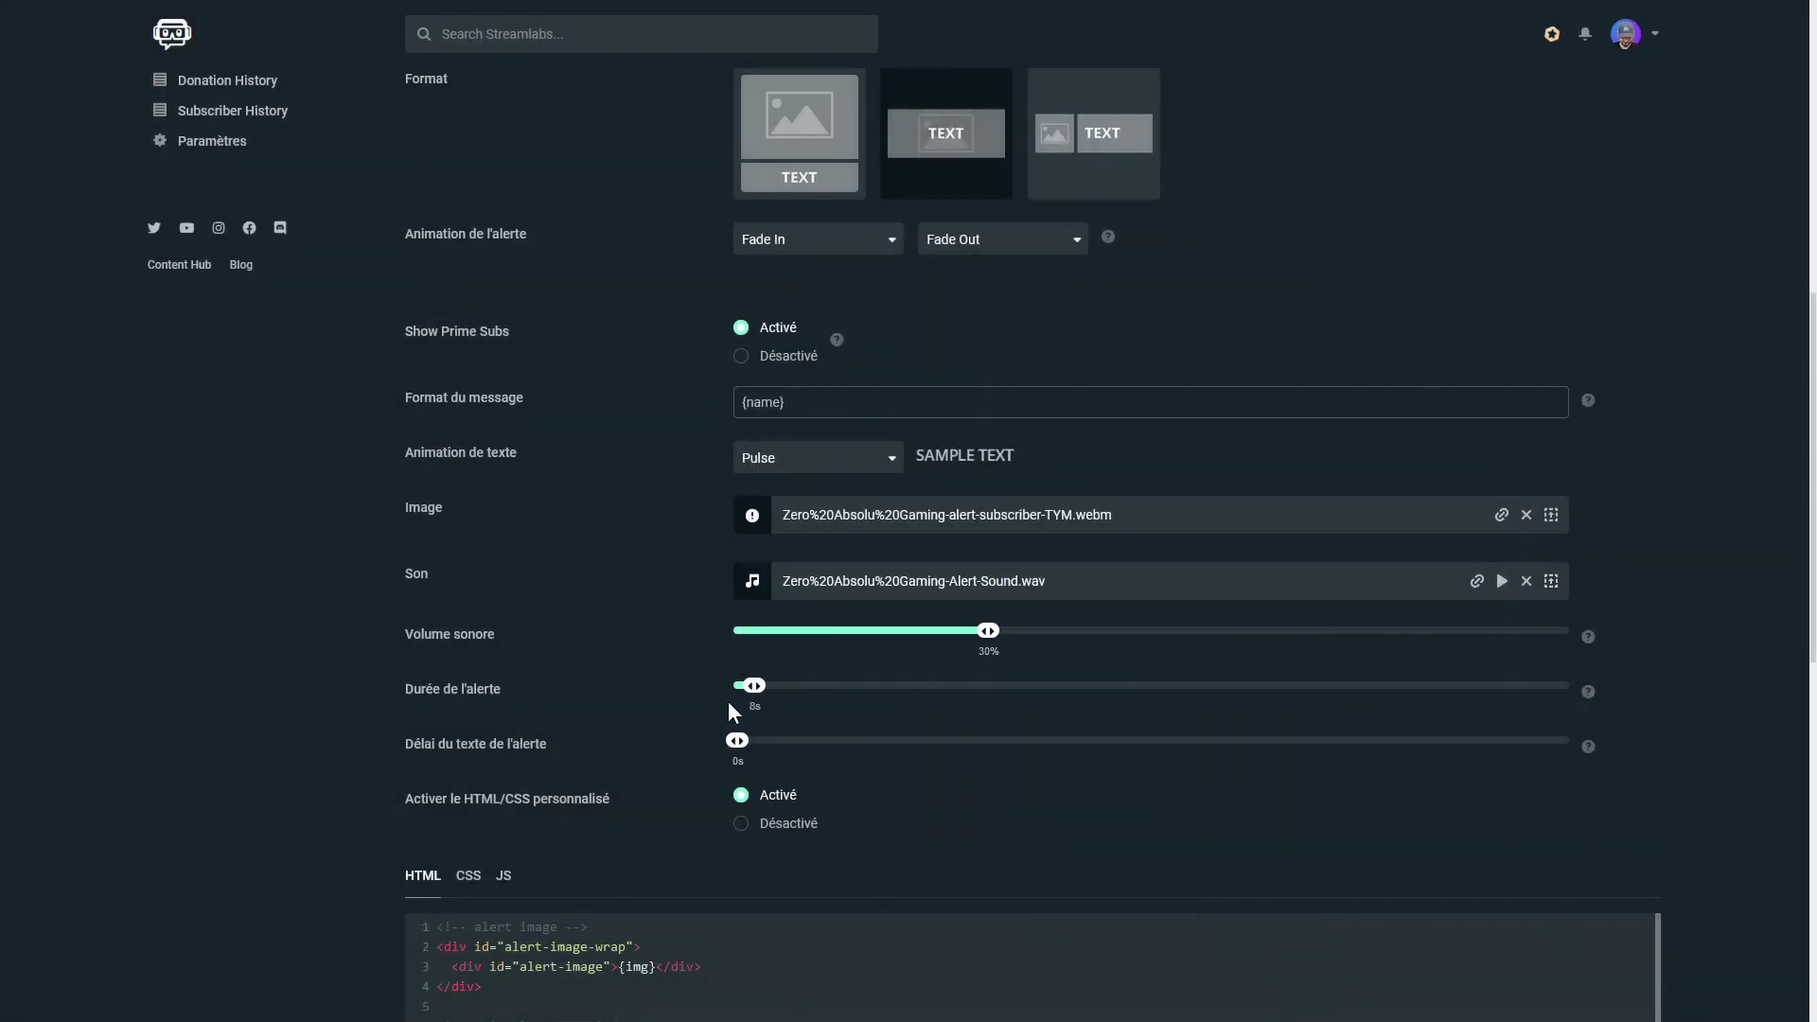
{"action": "left_click_drag", "start_coordinate": [754, 688], "coordinate": [757, 717]}
{"action": "left_click_drag", "start_coordinate": [745, 774], "coordinate": [752, 776]}
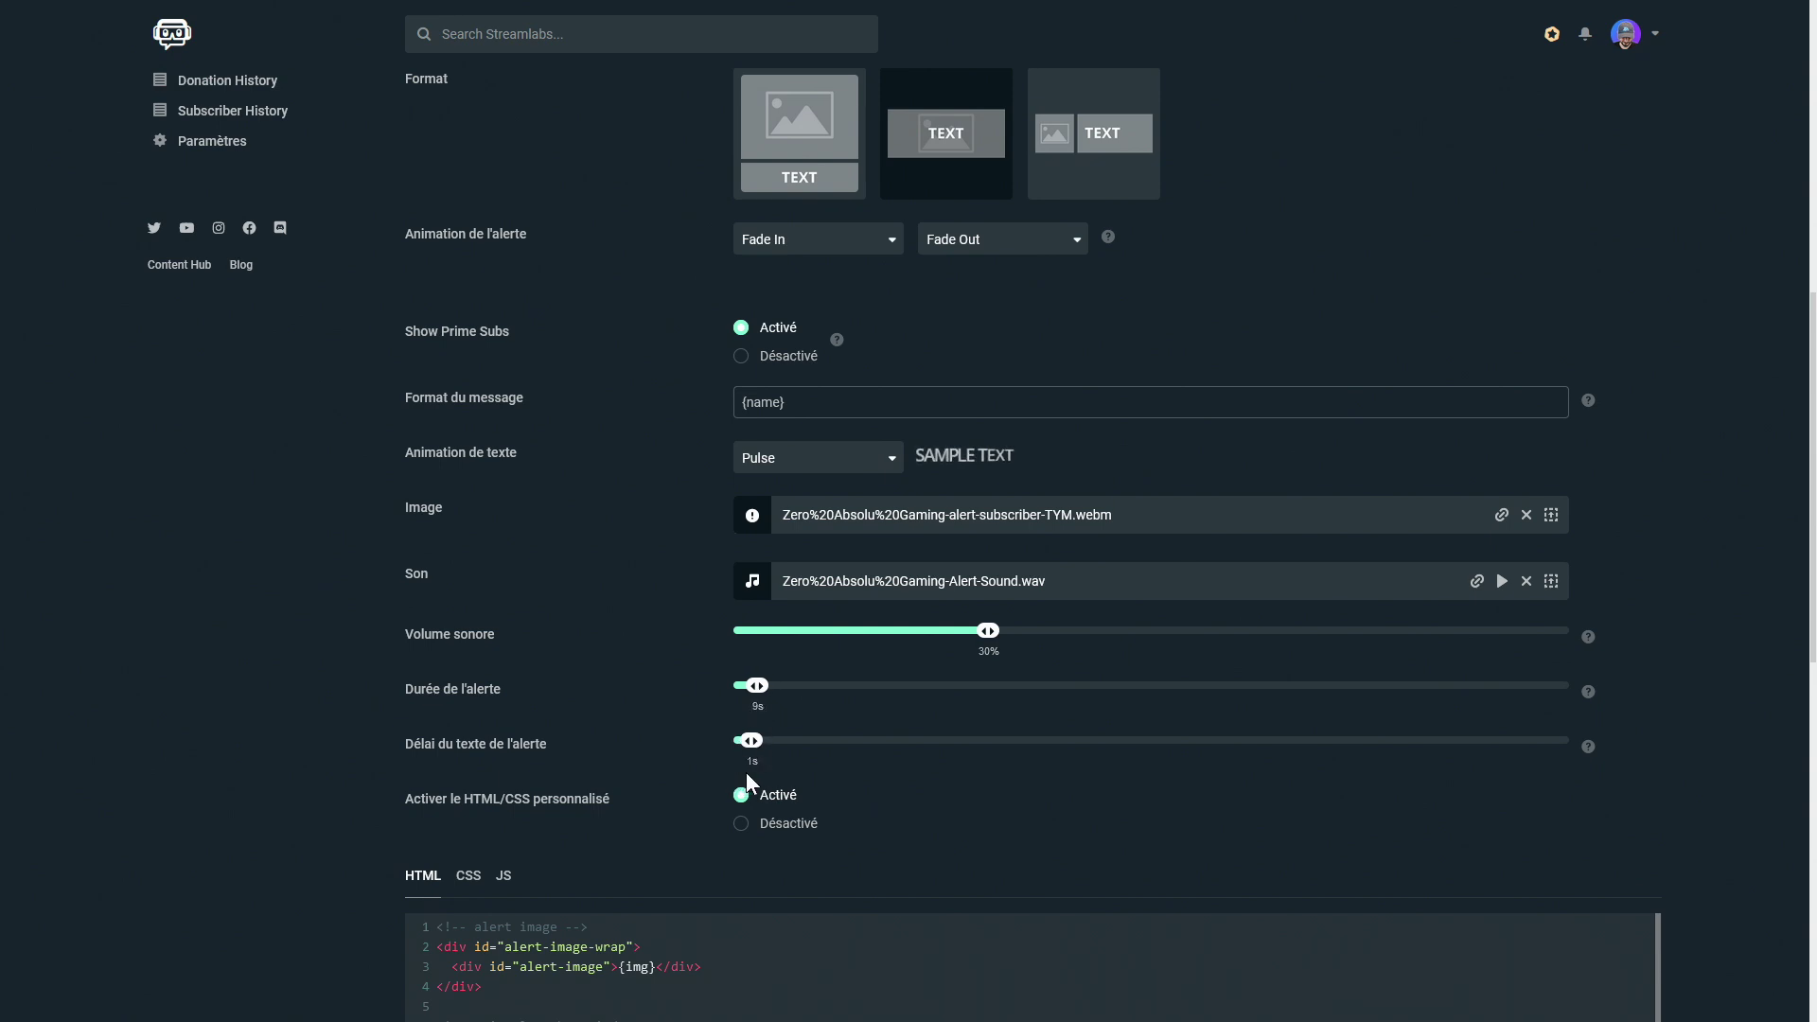
{"action": "left_click", "coordinate": [753, 823]}
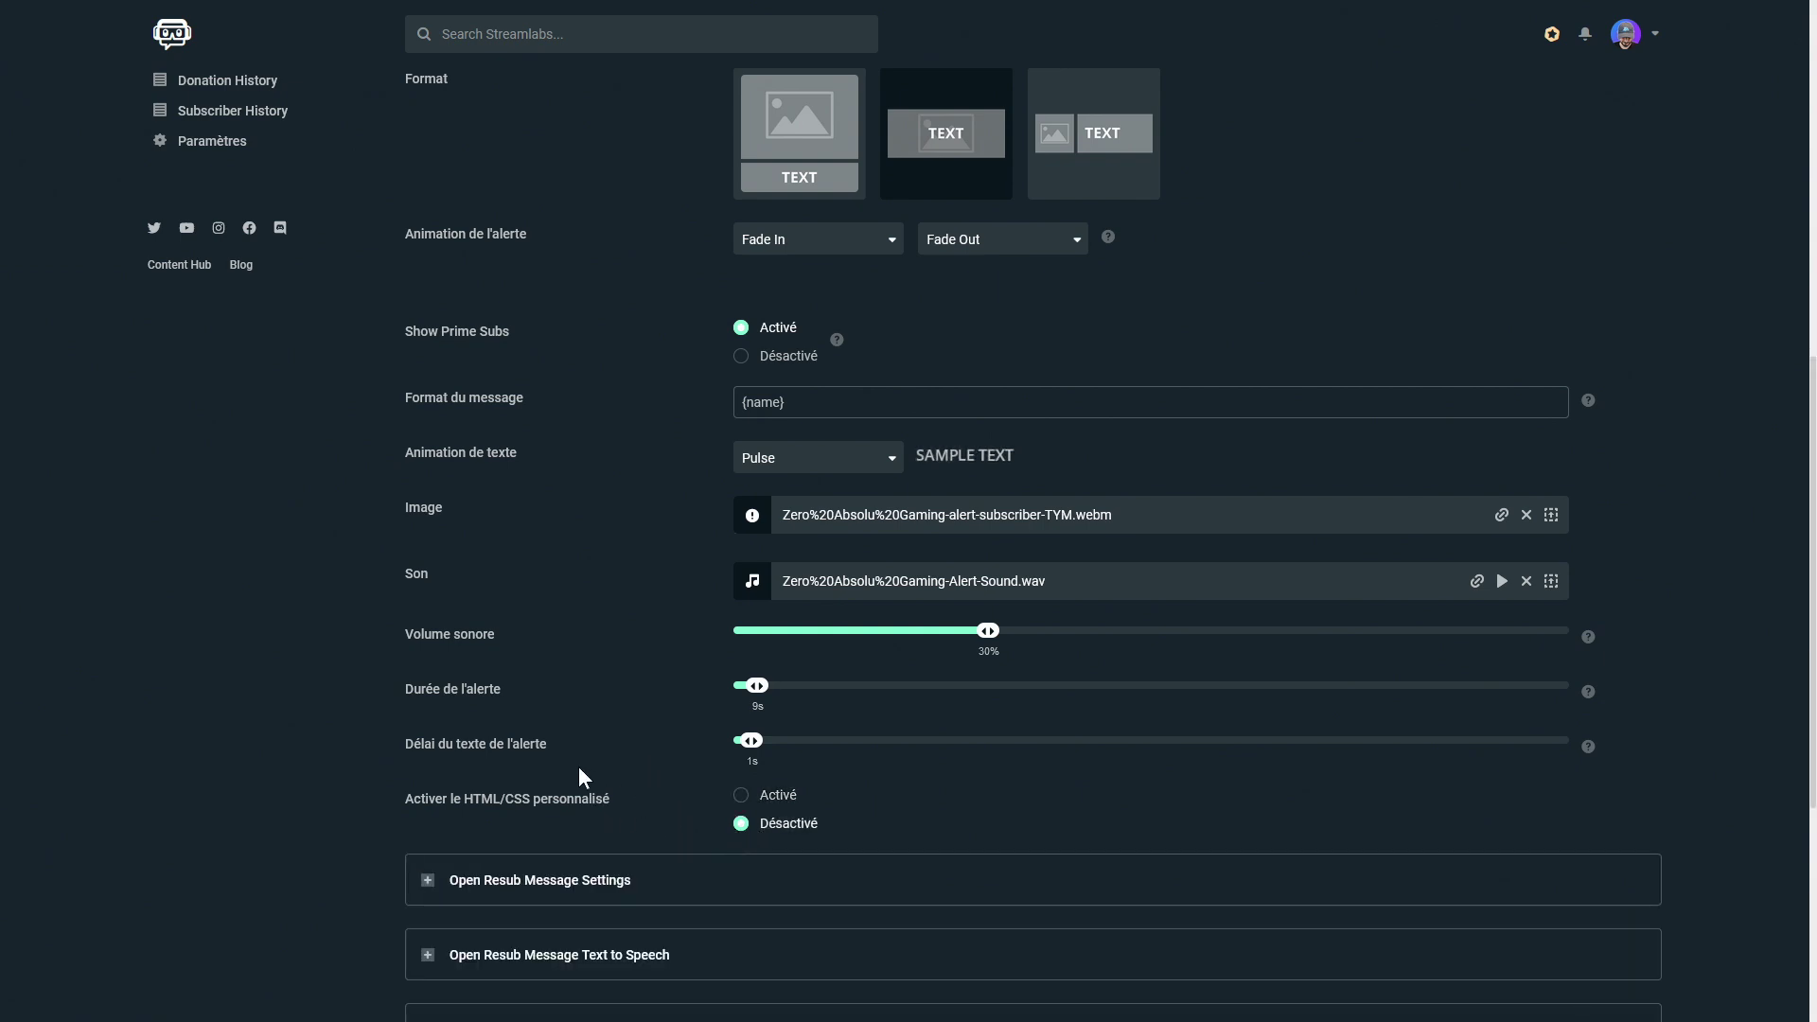
Step: Check the resub message settings and disable text to speech for resub messages
{"action": "scroll", "coordinate": [578, 765], "scroll_direction": "down", "scroll_amount": 3}
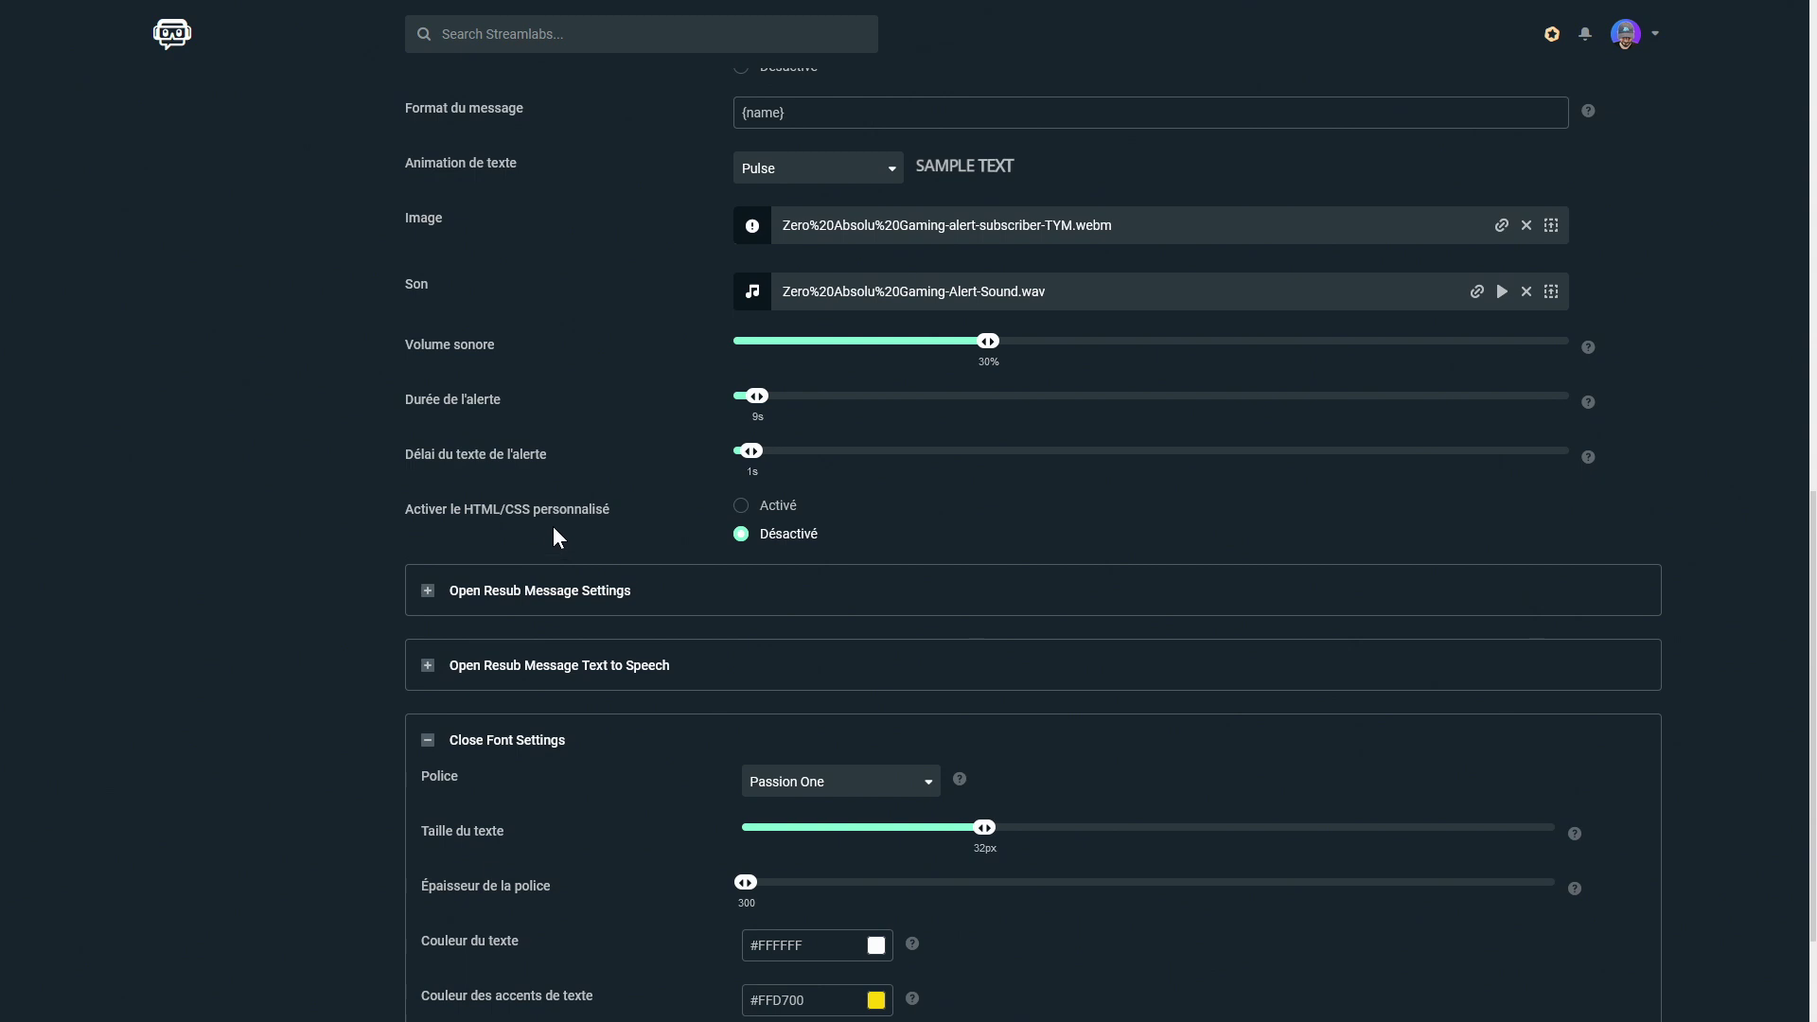
{"action": "left_click", "coordinate": [425, 592]}
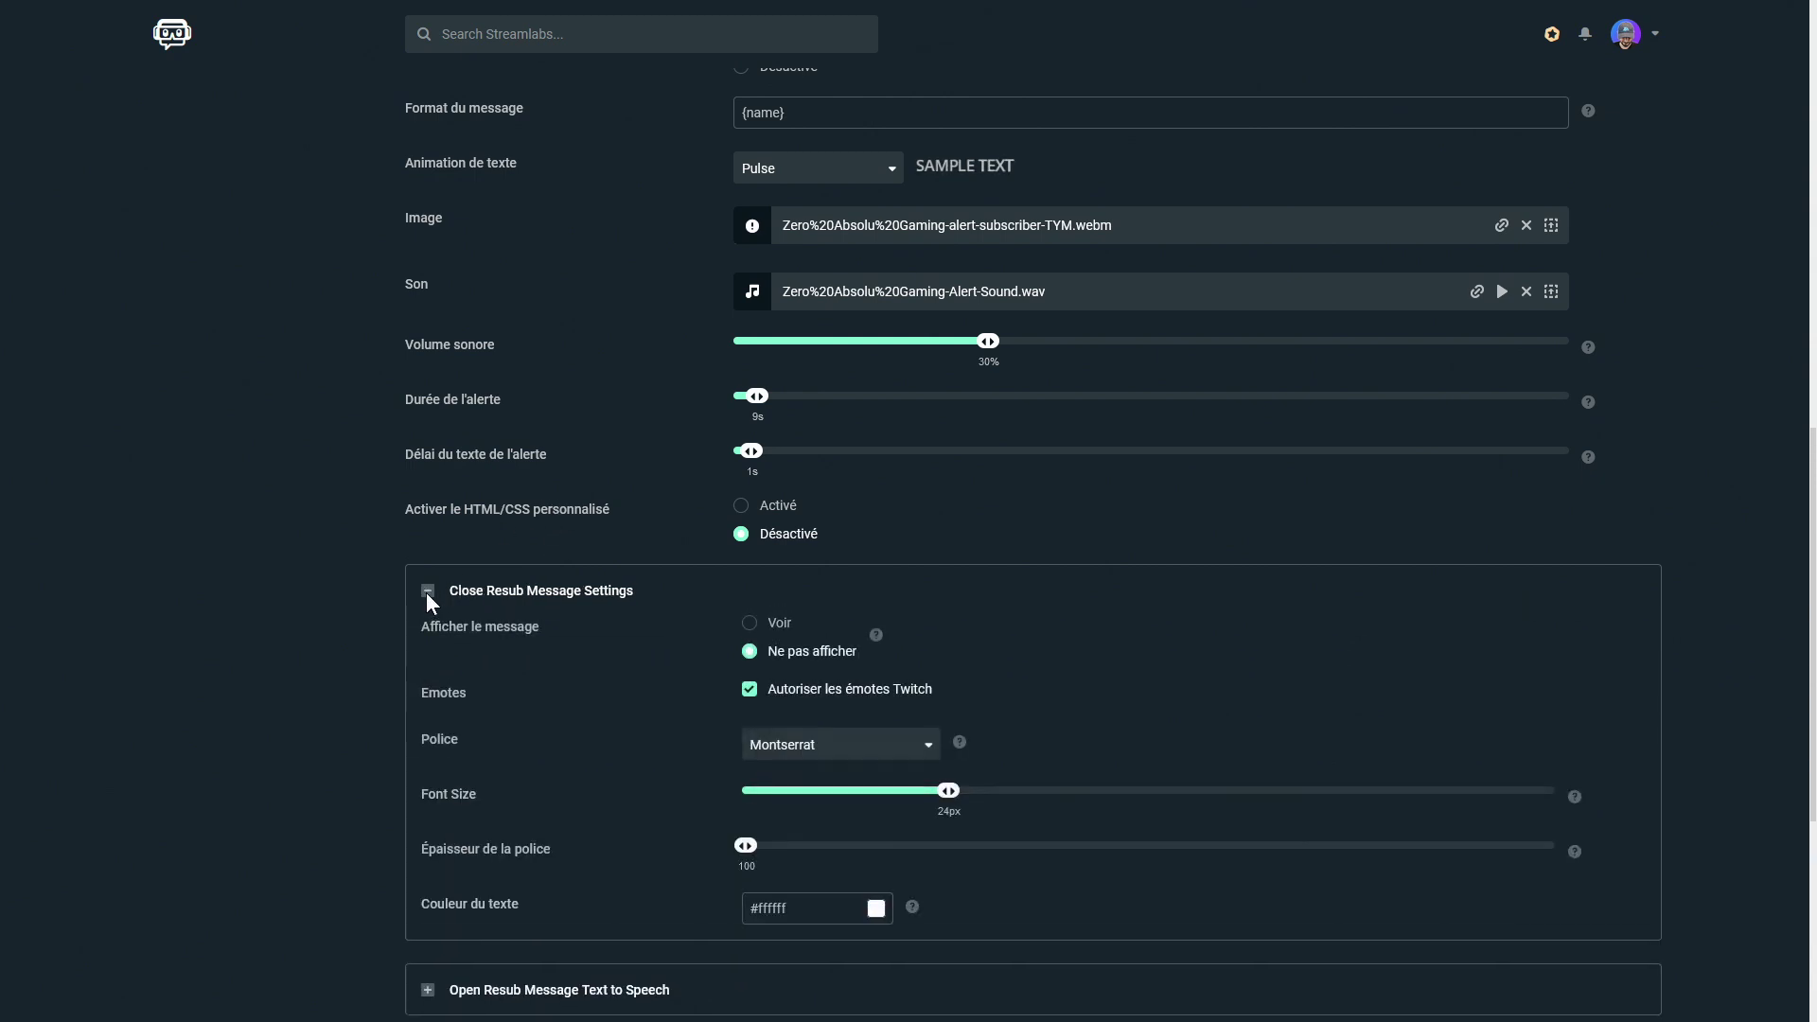
{"action": "scroll", "coordinate": [611, 697], "scroll_direction": "down", "scroll_amount": 1}
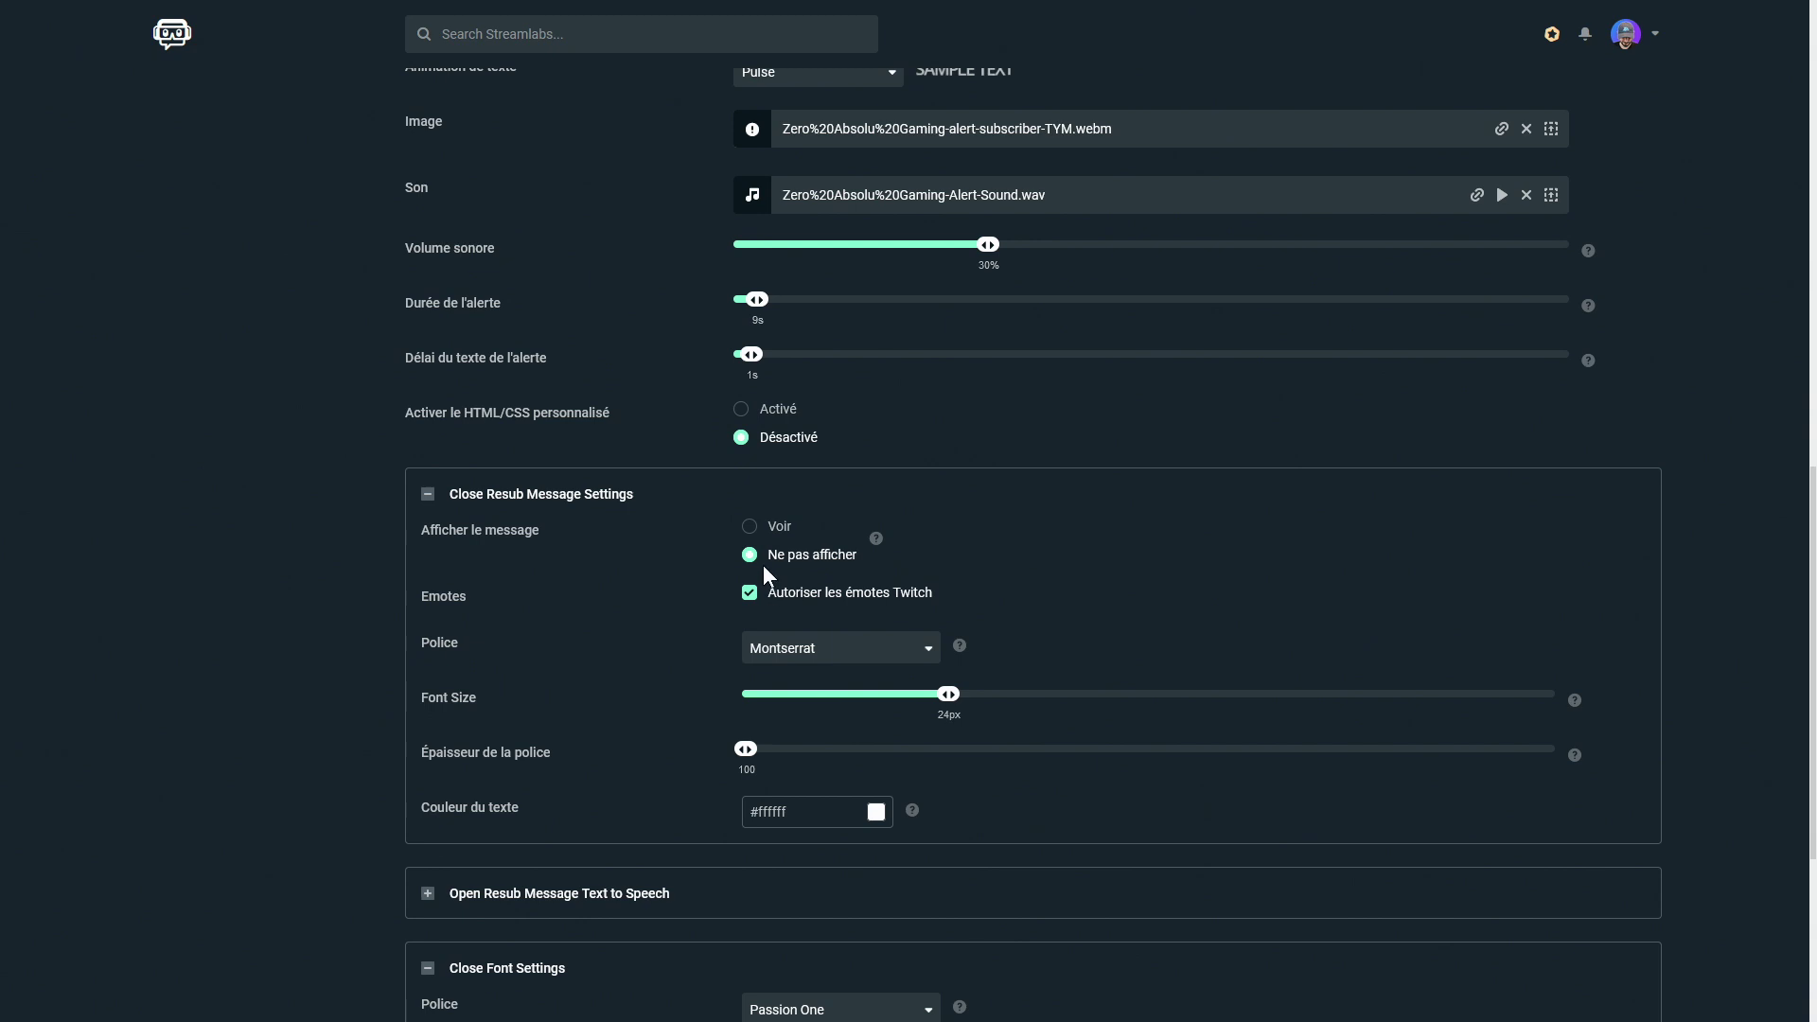
{"action": "left_click", "coordinate": [429, 493]}
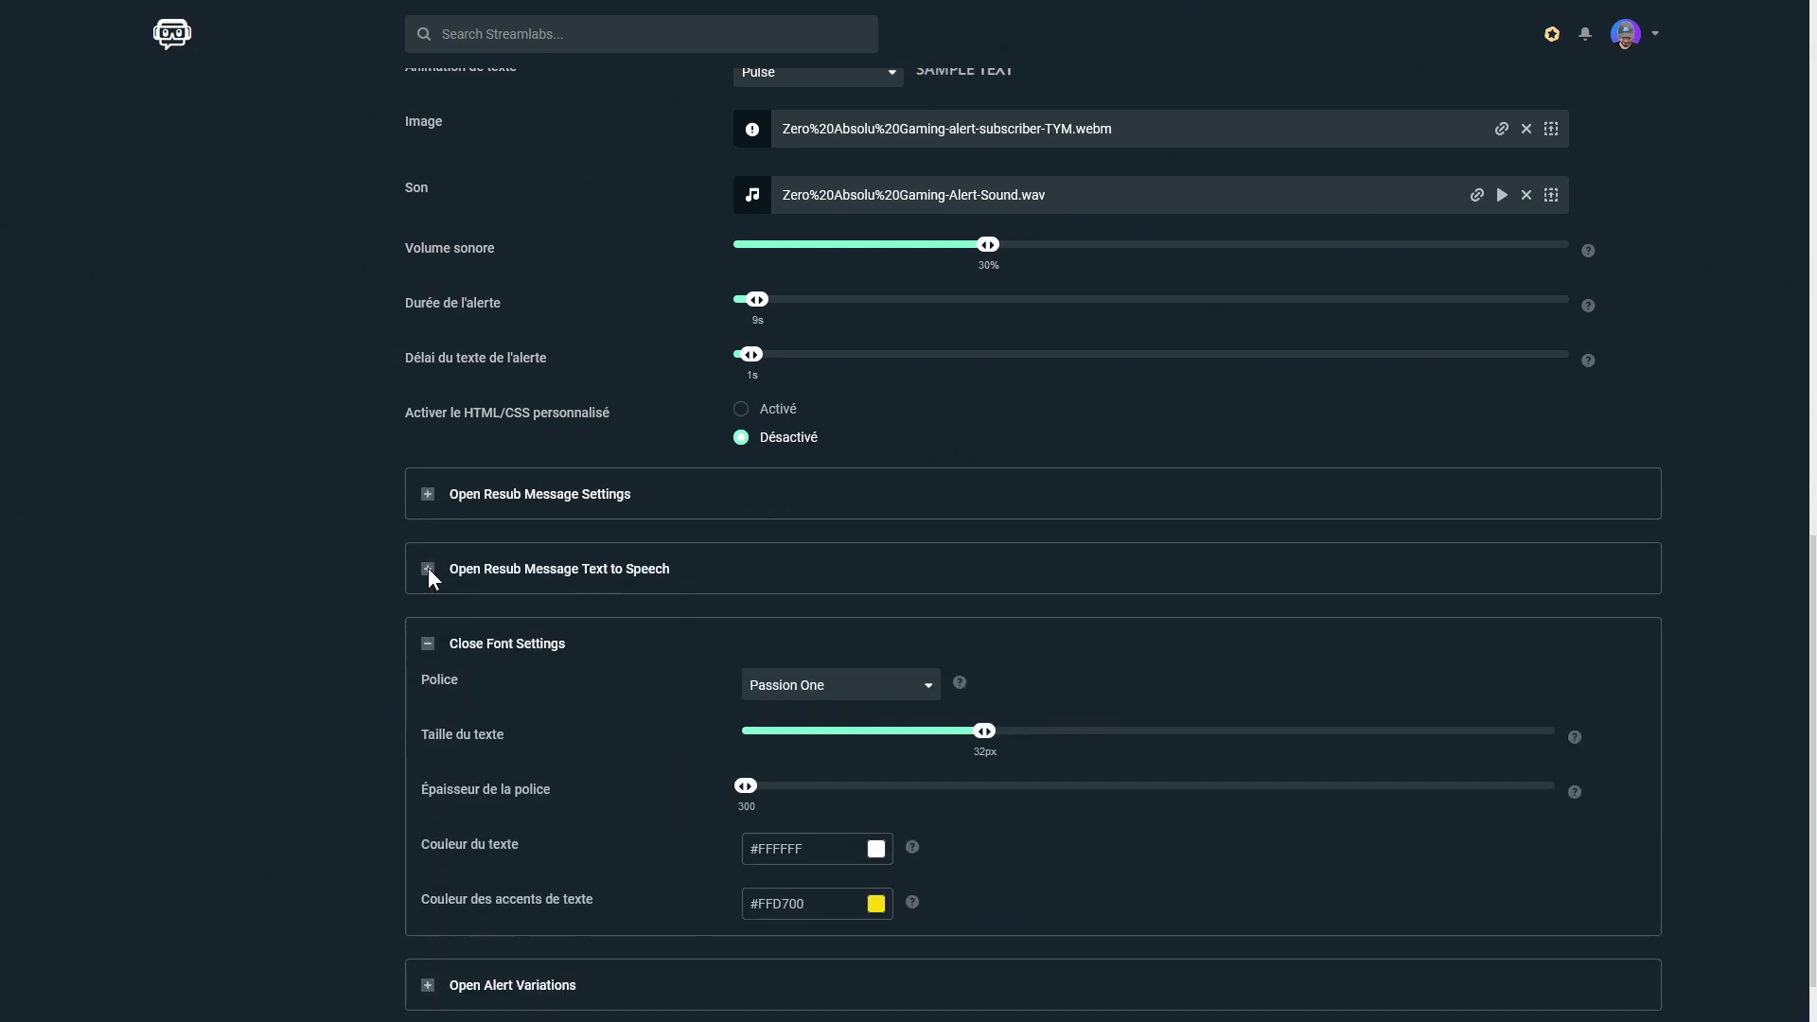
{"action": "left_click", "coordinate": [428, 569]}
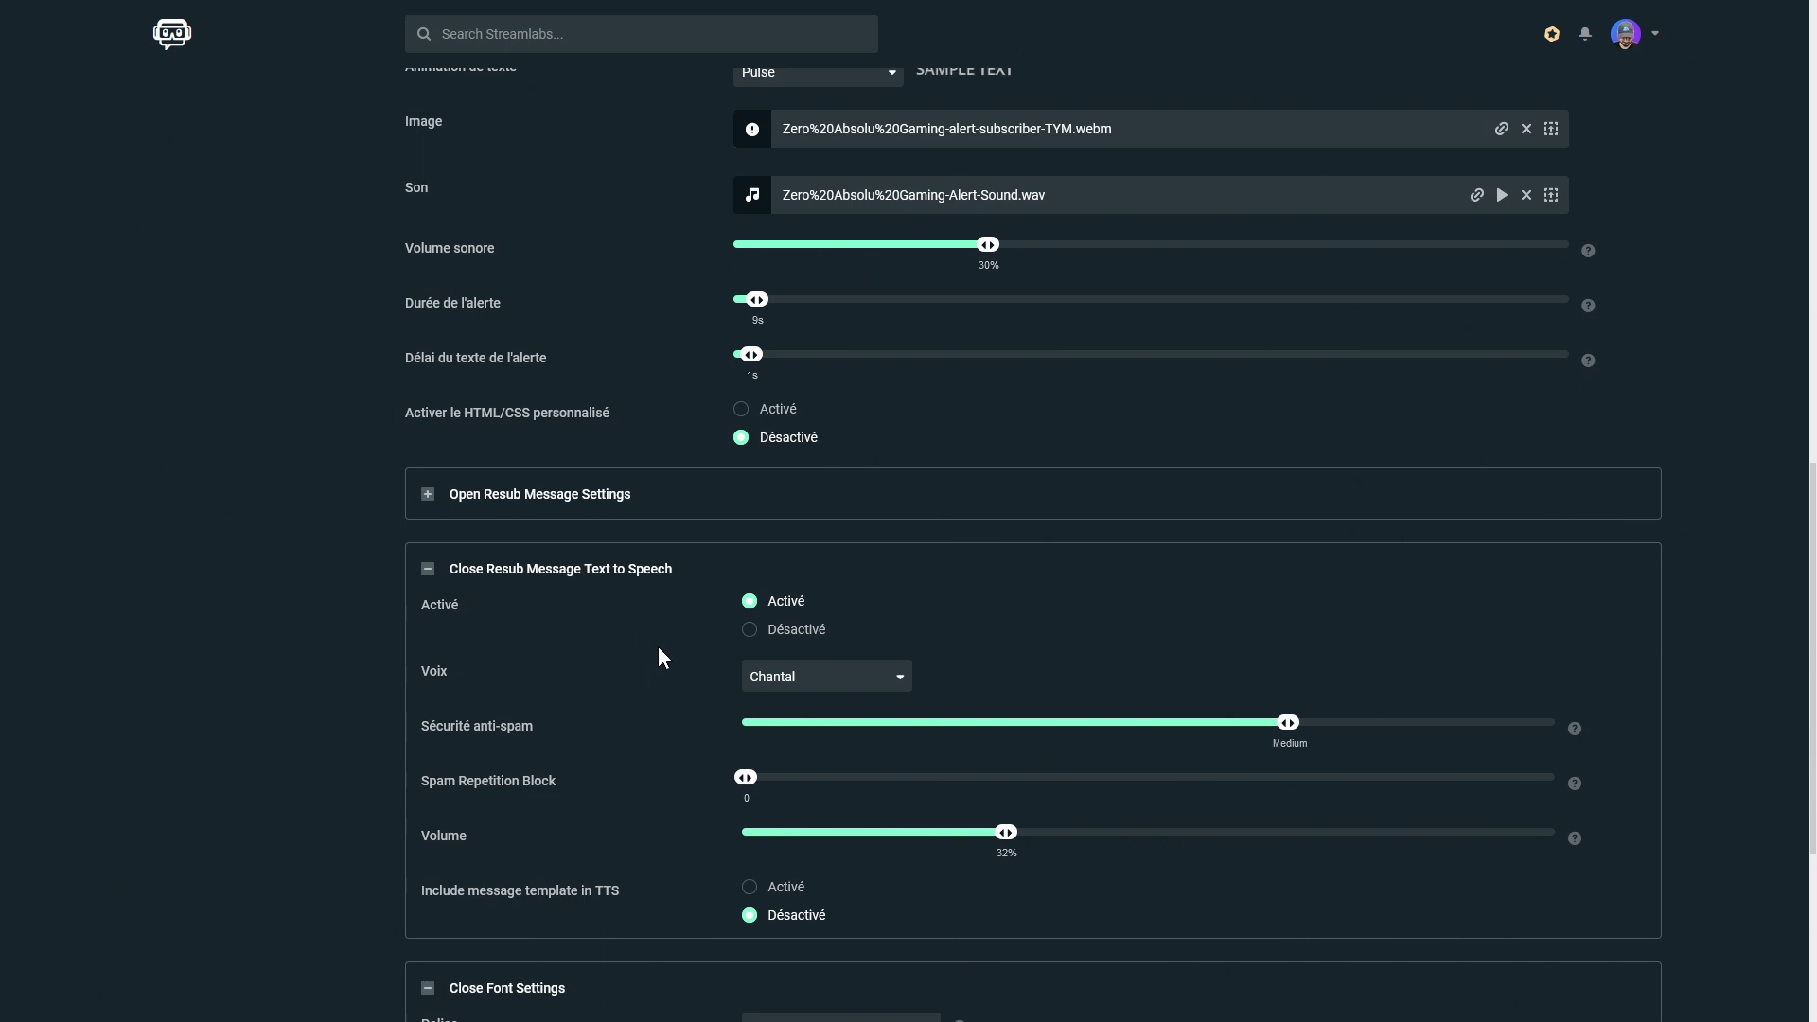
{"action": "scroll", "coordinate": [661, 653], "scroll_direction": "down", "scroll_amount": 1}
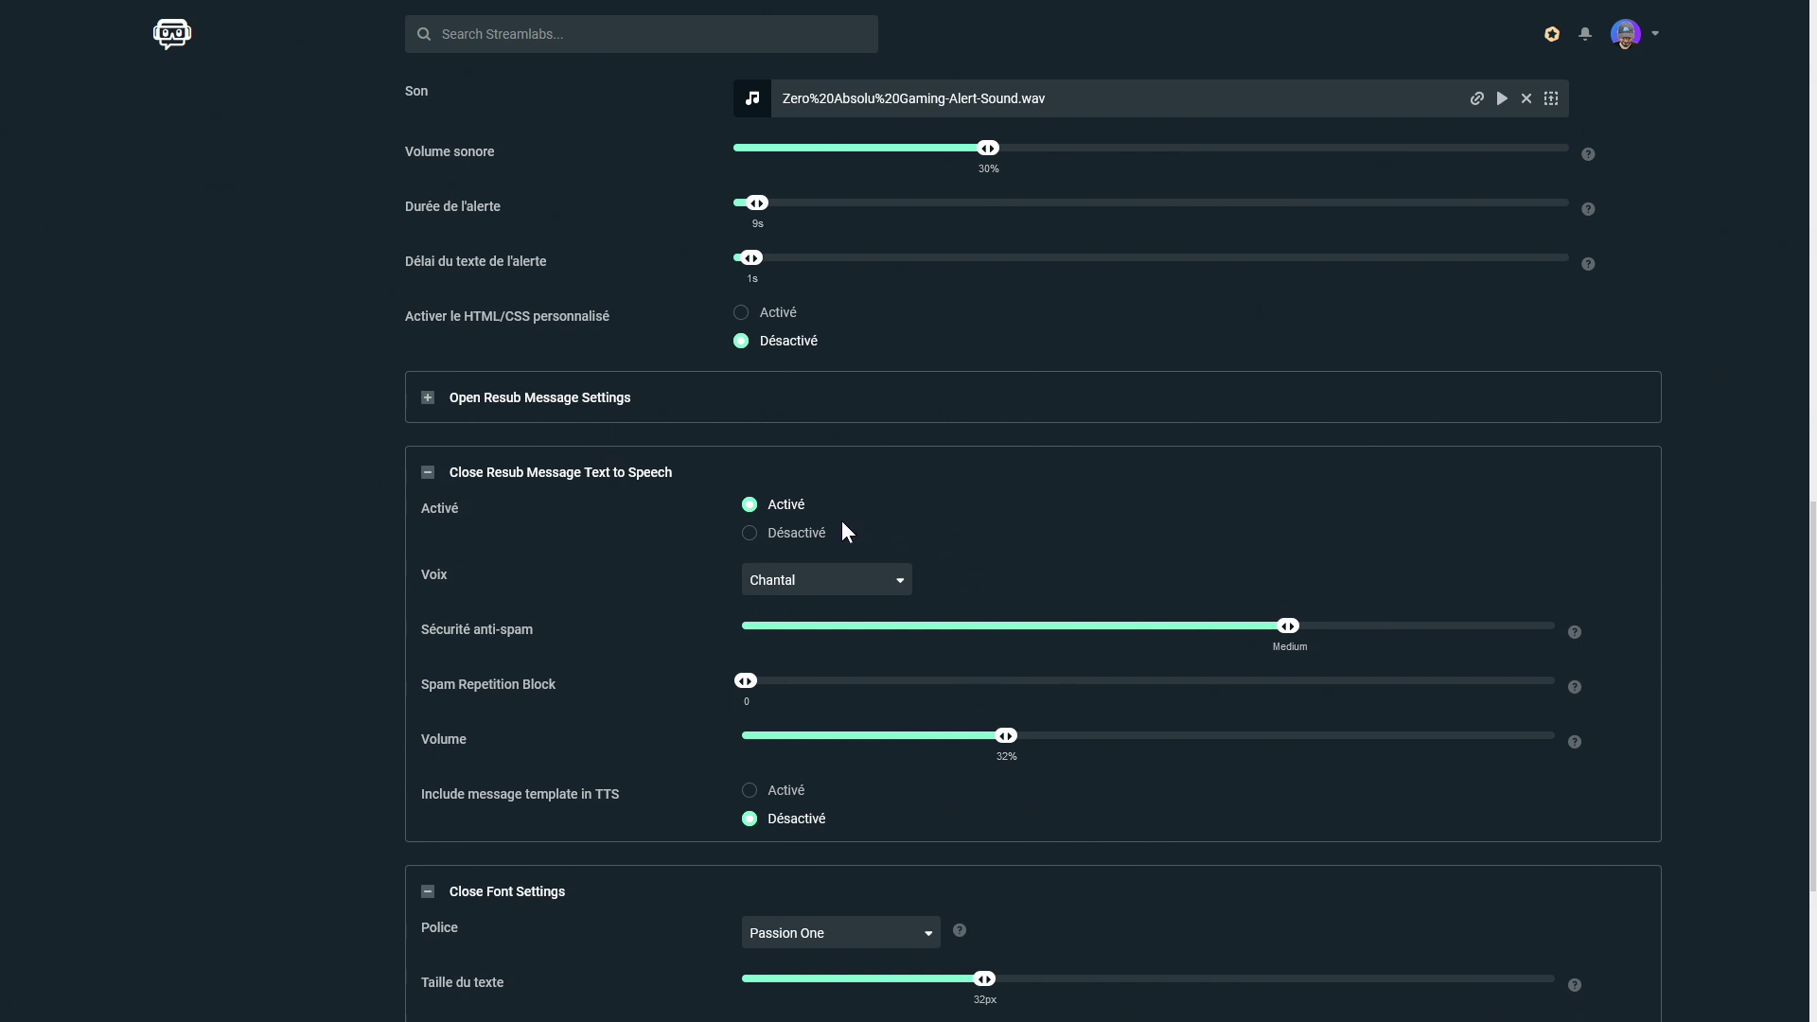
{"action": "left_click", "coordinate": [750, 534]}
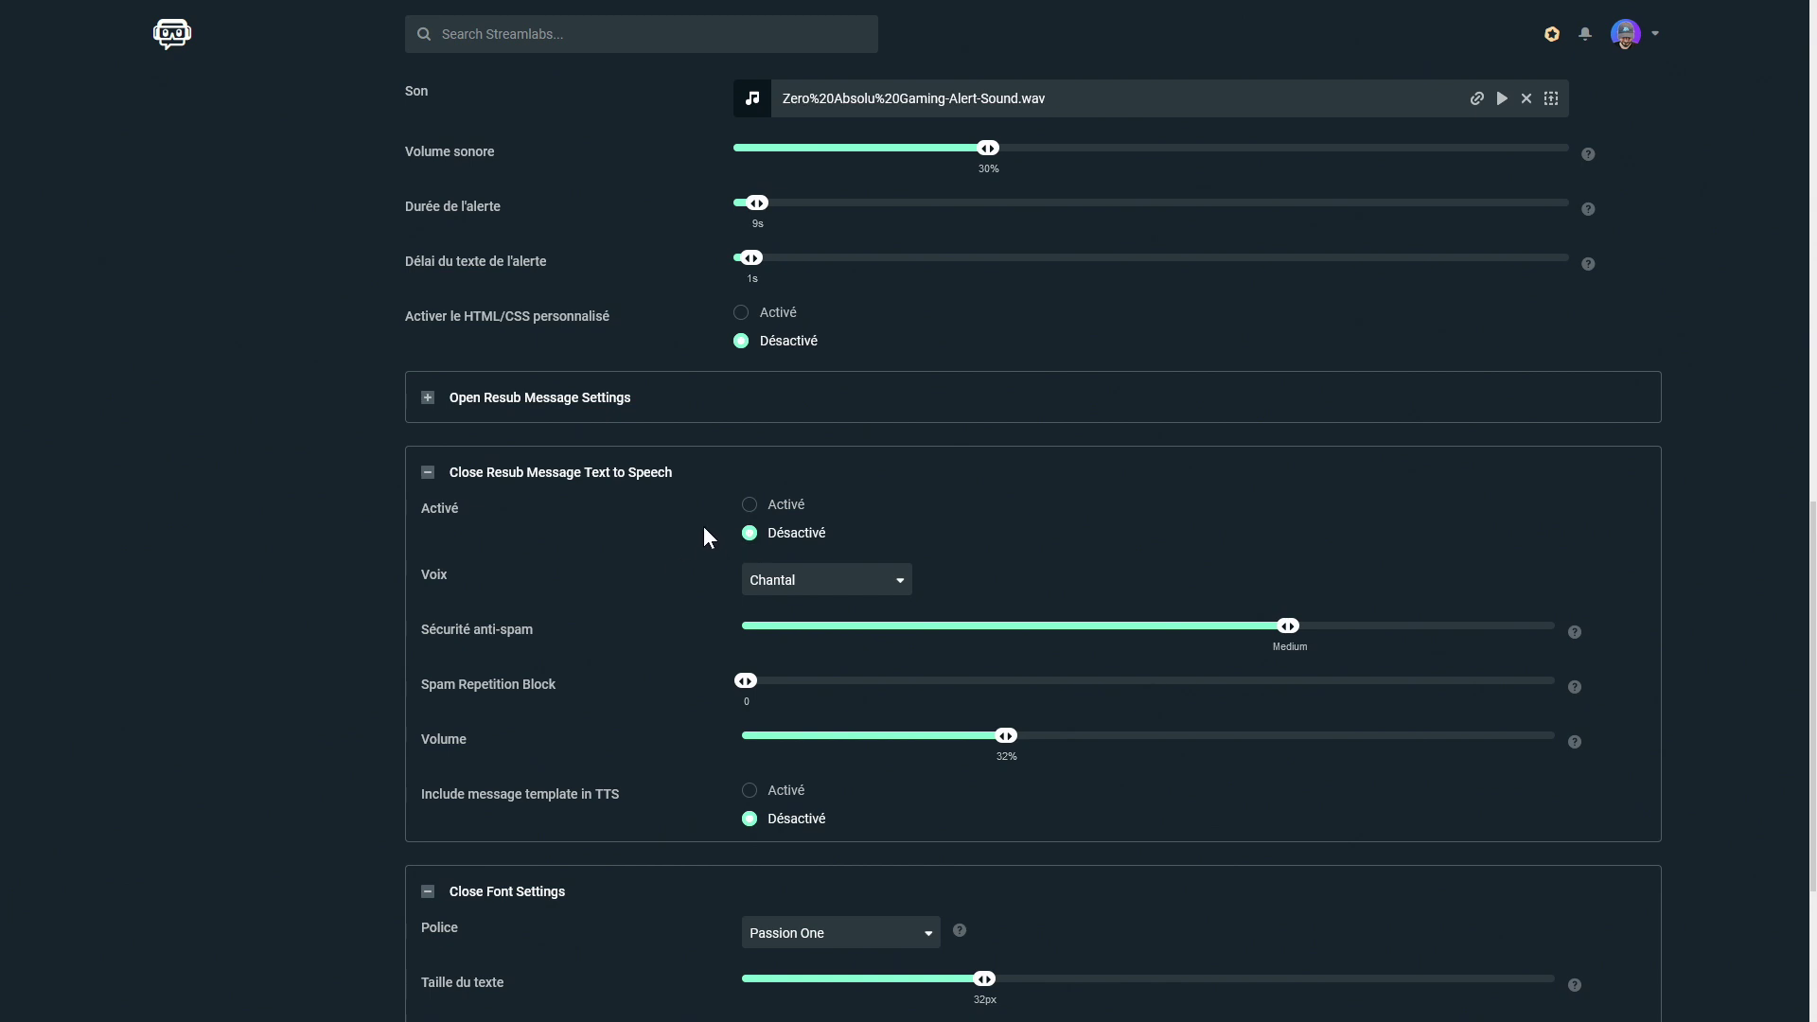
{"action": "left_click", "coordinate": [428, 472]}
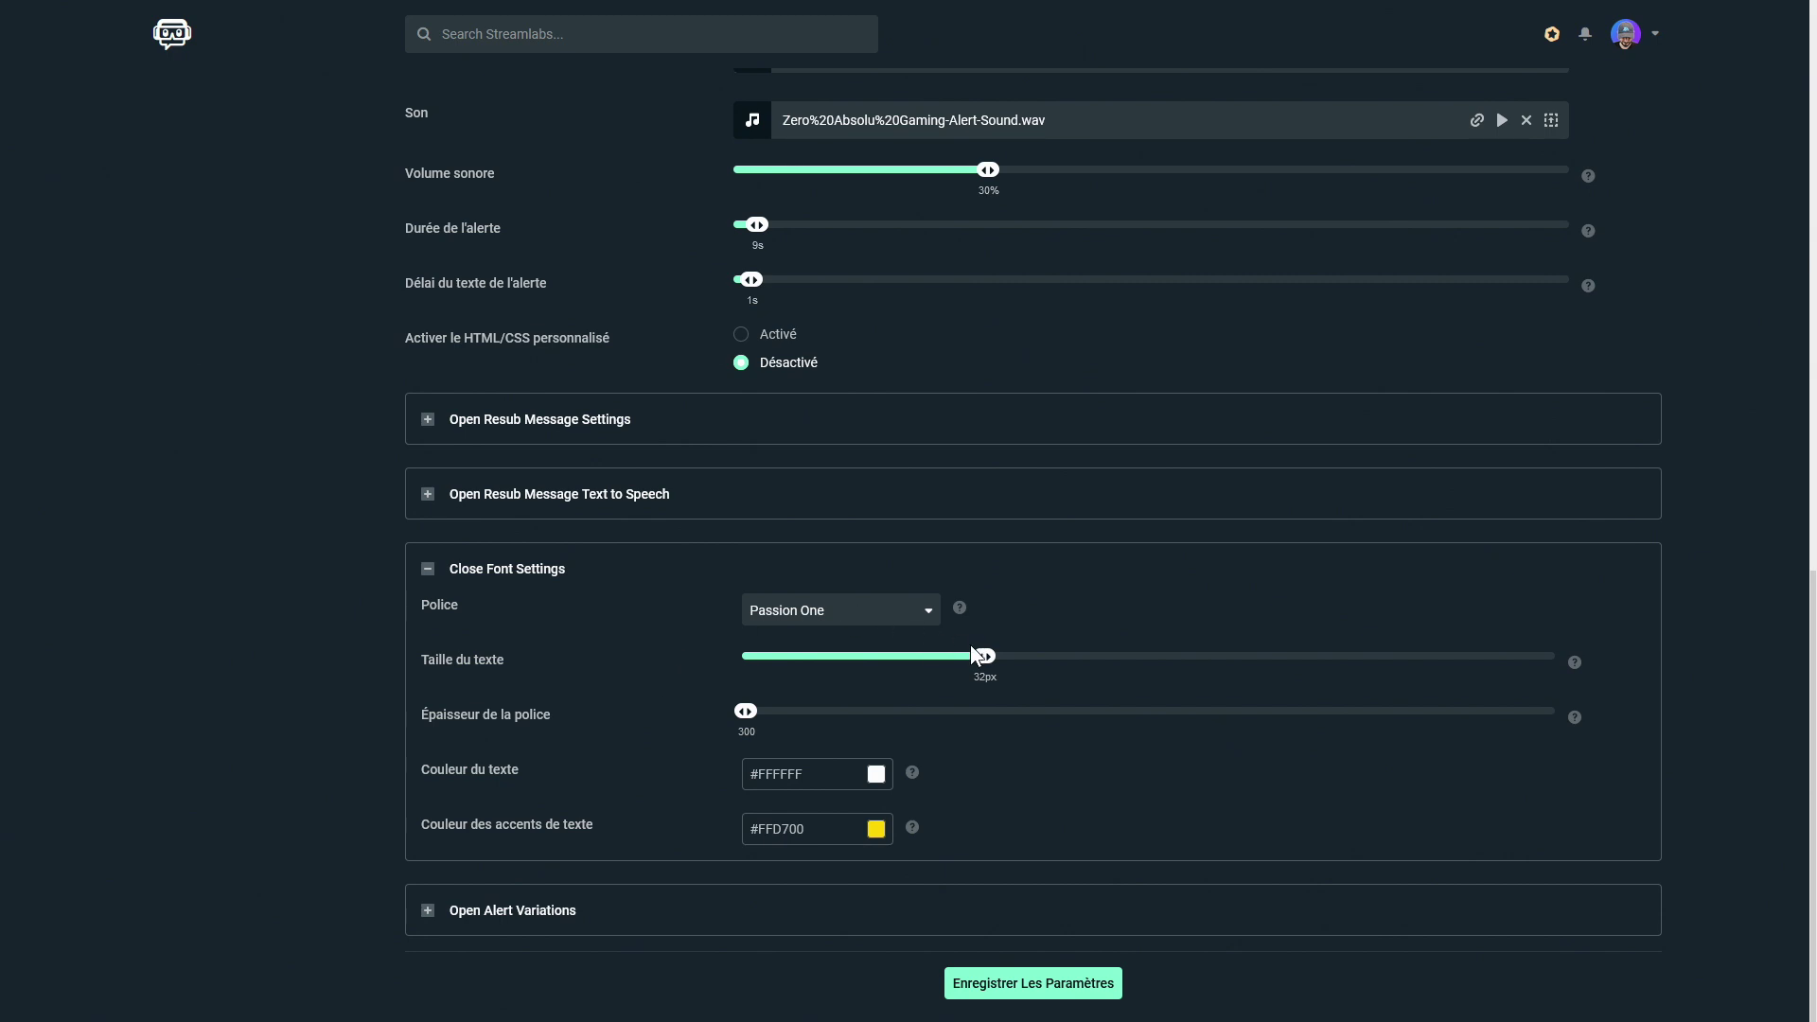
Step: Set the subscriber alert's text size to 56 px and collapse the font settings
{"action": "left_click_drag", "start_coordinate": [986, 667], "coordinate": [1262, 712]}
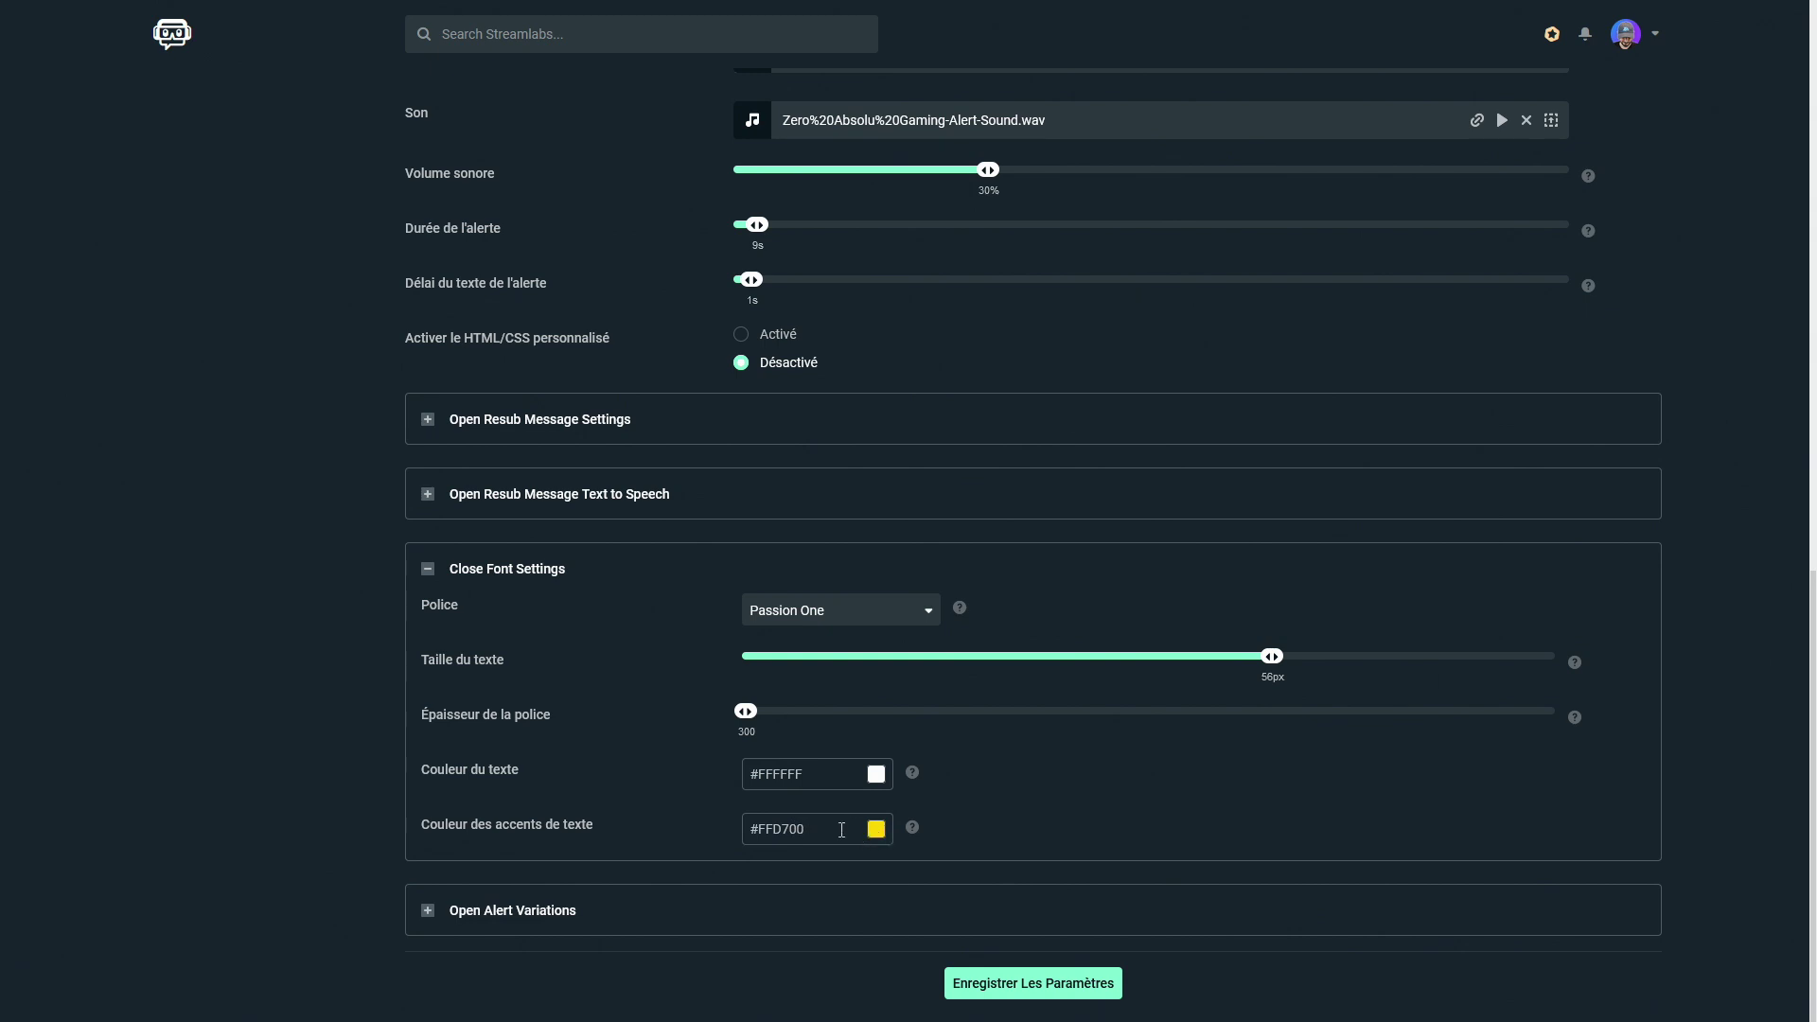
{"action": "left_click", "coordinate": [386, 848]}
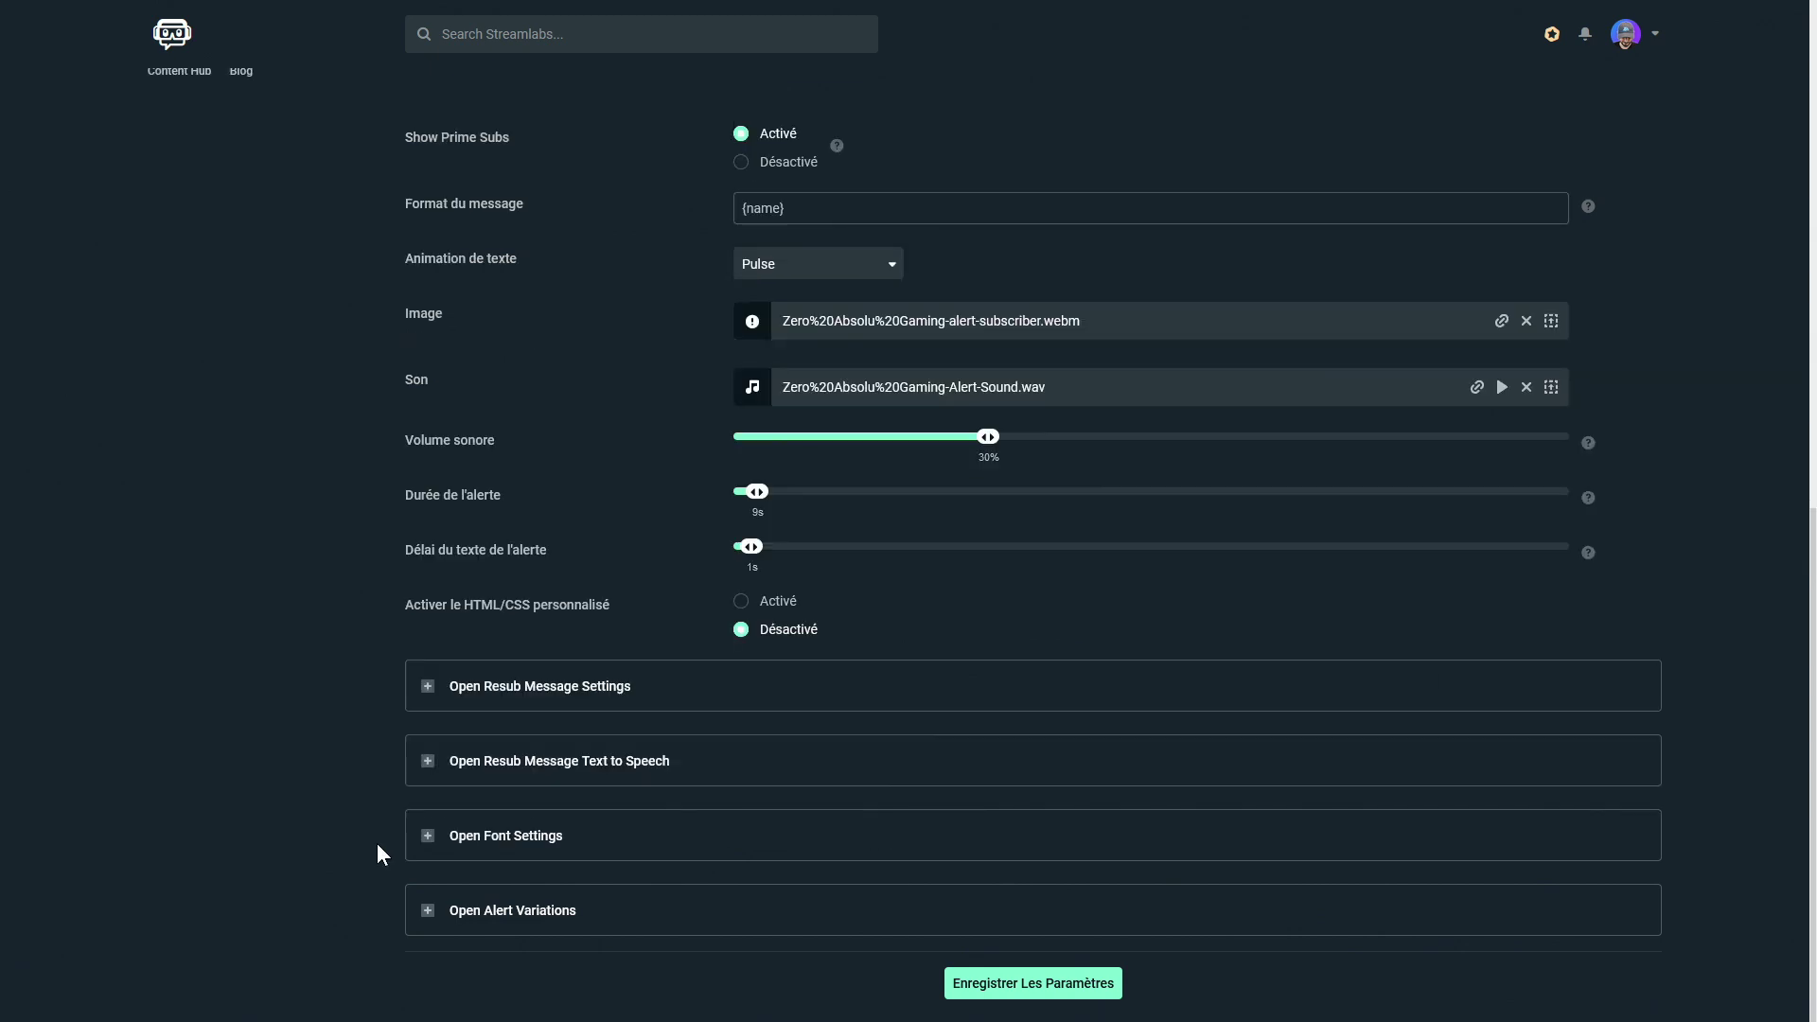
Step: Edit the subscriber alert's 12-month variation, naming it 12 mois with the condition Months subscribed is exactly <months> and 12 months
{"action": "left_click", "coordinate": [428, 911]}
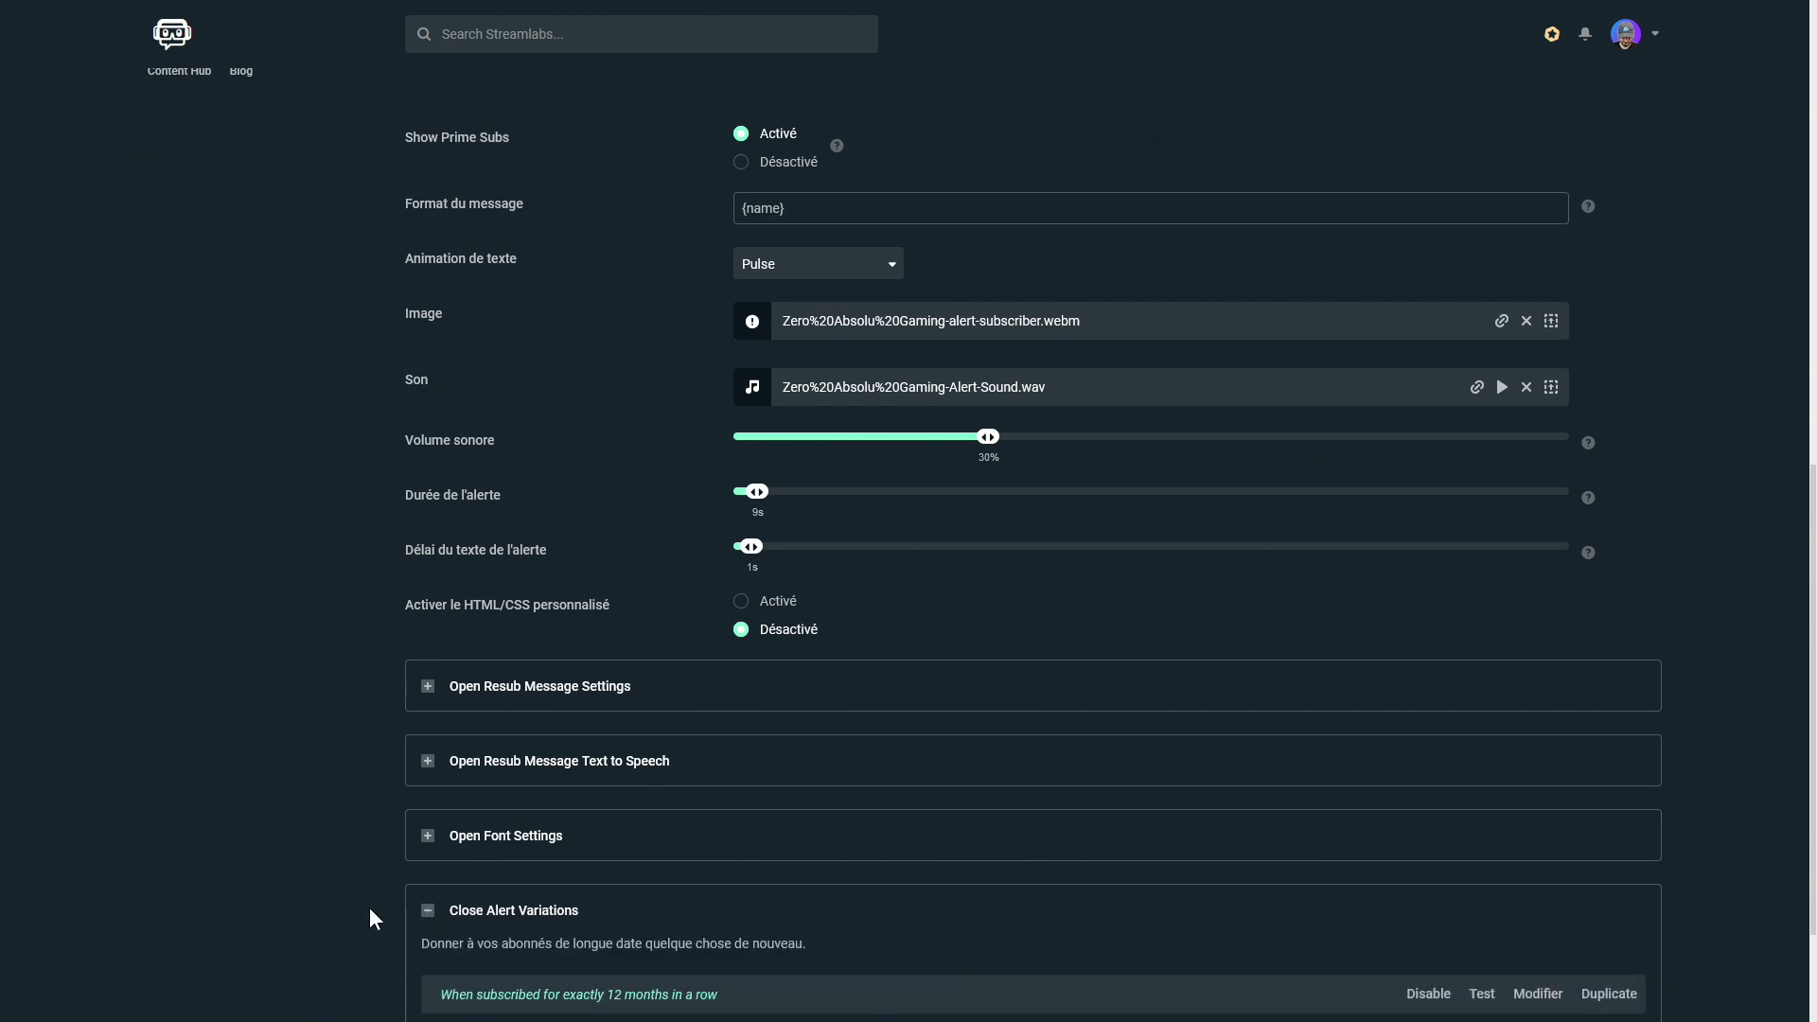
{"action": "scroll", "coordinate": [369, 909], "scroll_direction": "down", "scroll_amount": 2}
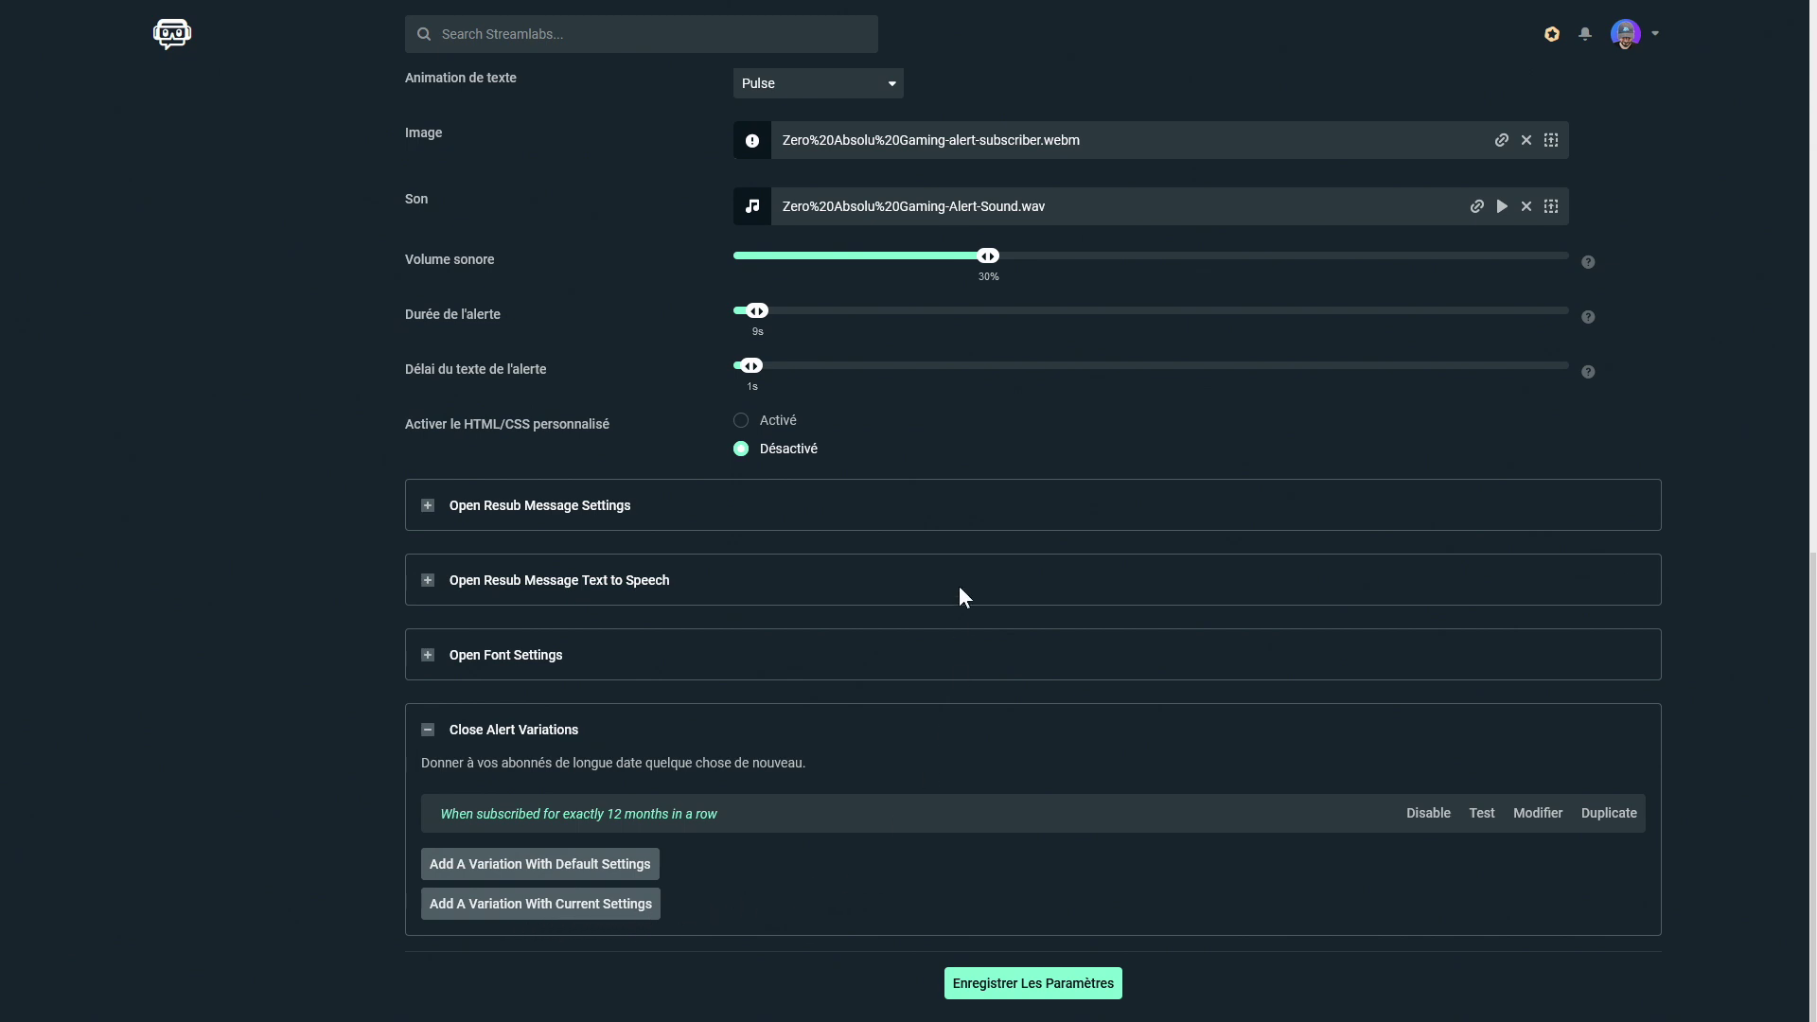
{"action": "left_click", "coordinate": [644, 905]}
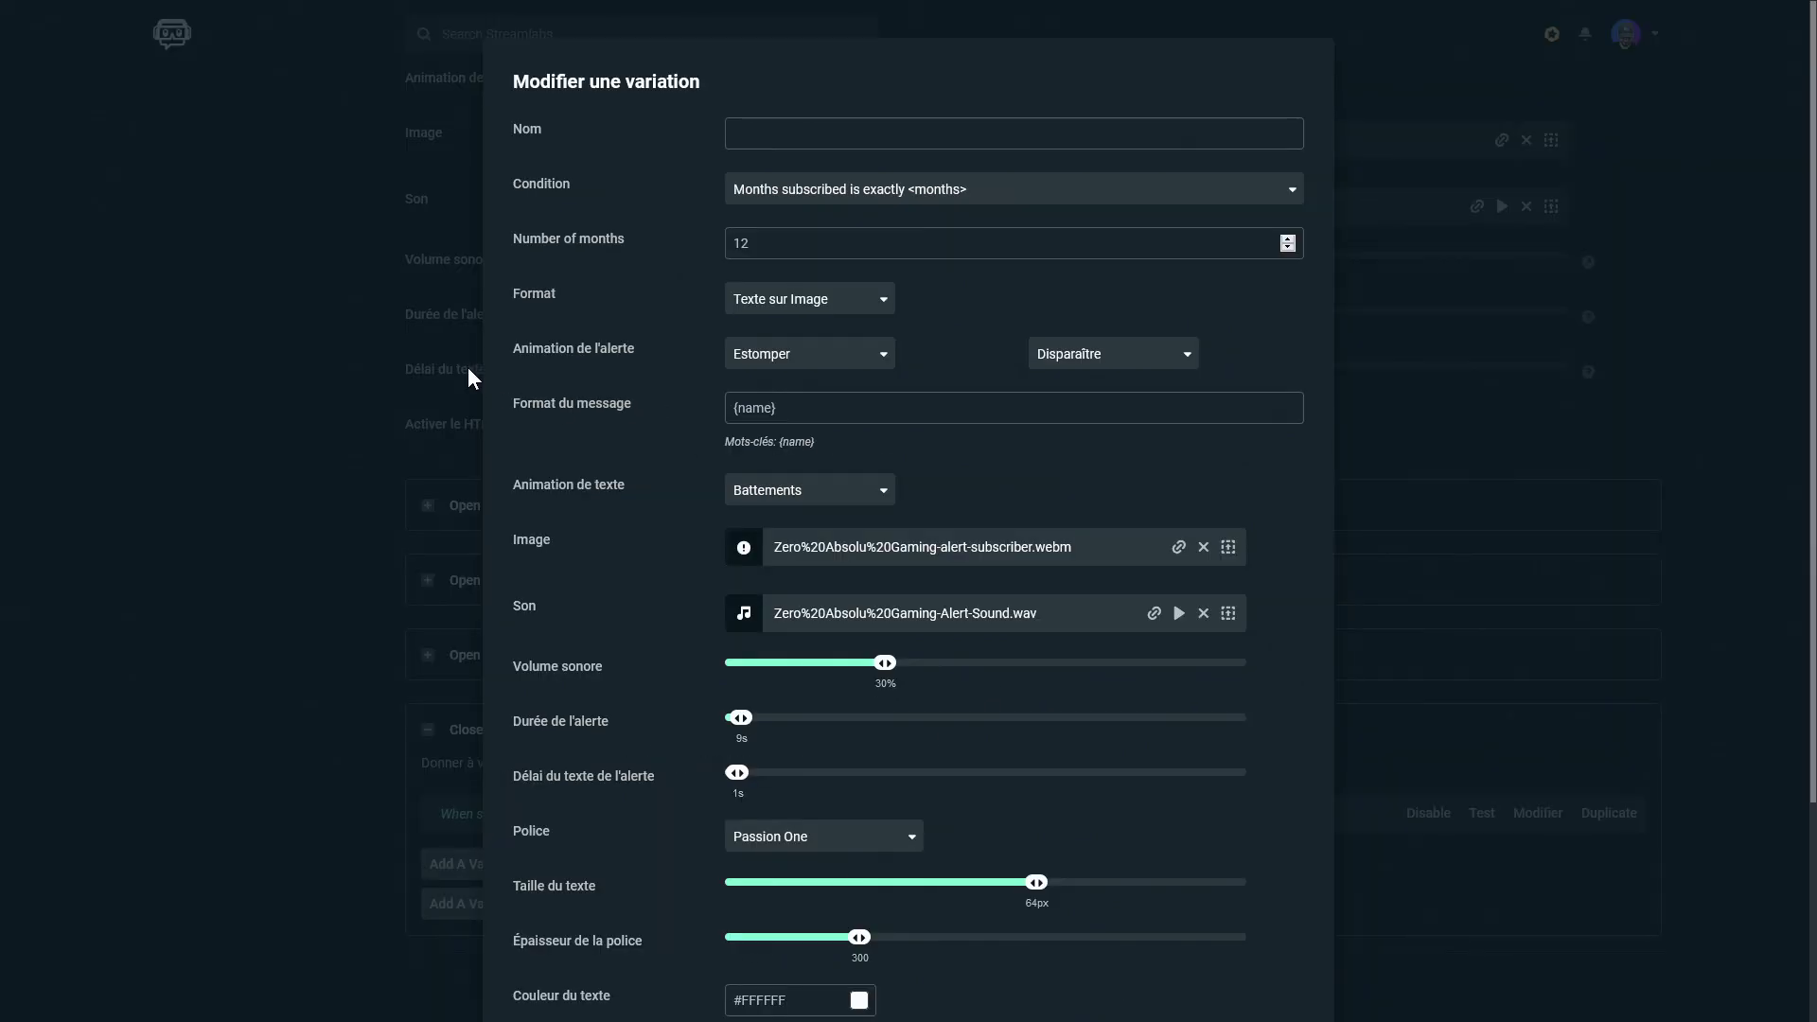
{"action": "type", "text": "12 mois"}
{"action": "left_click", "coordinate": [811, 196]}
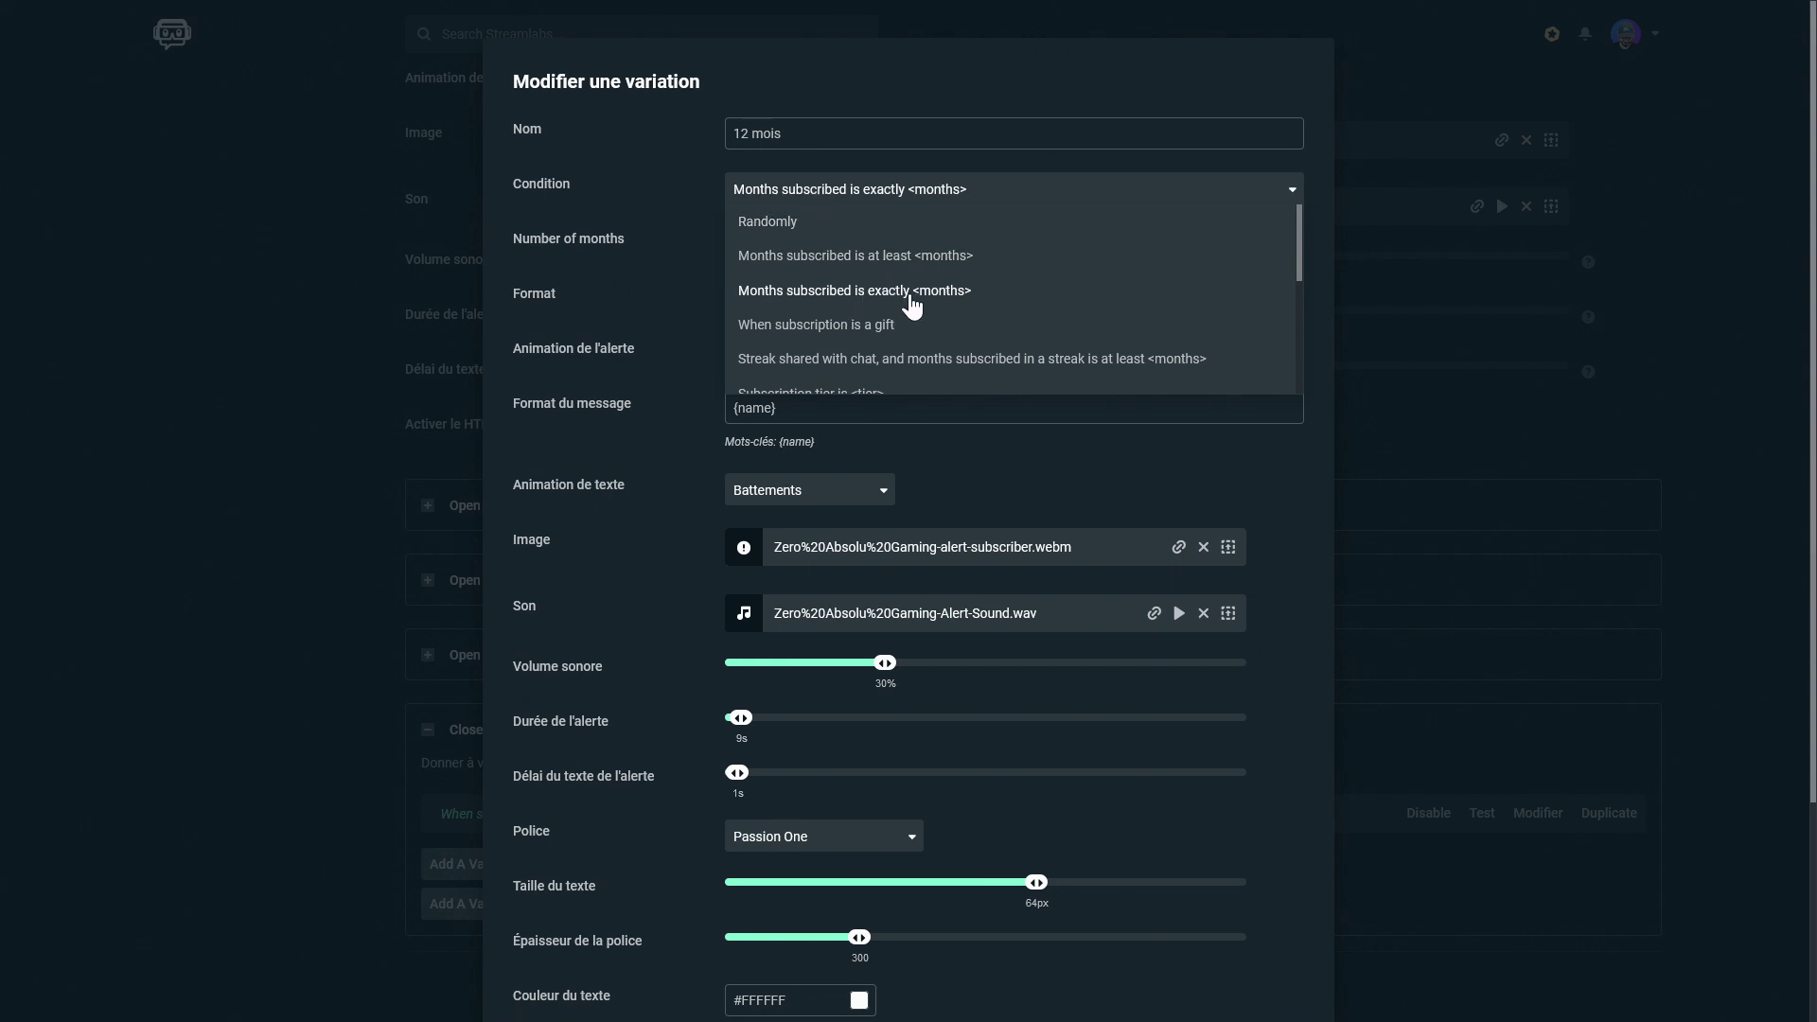
{"action": "left_click", "coordinate": [950, 293]}
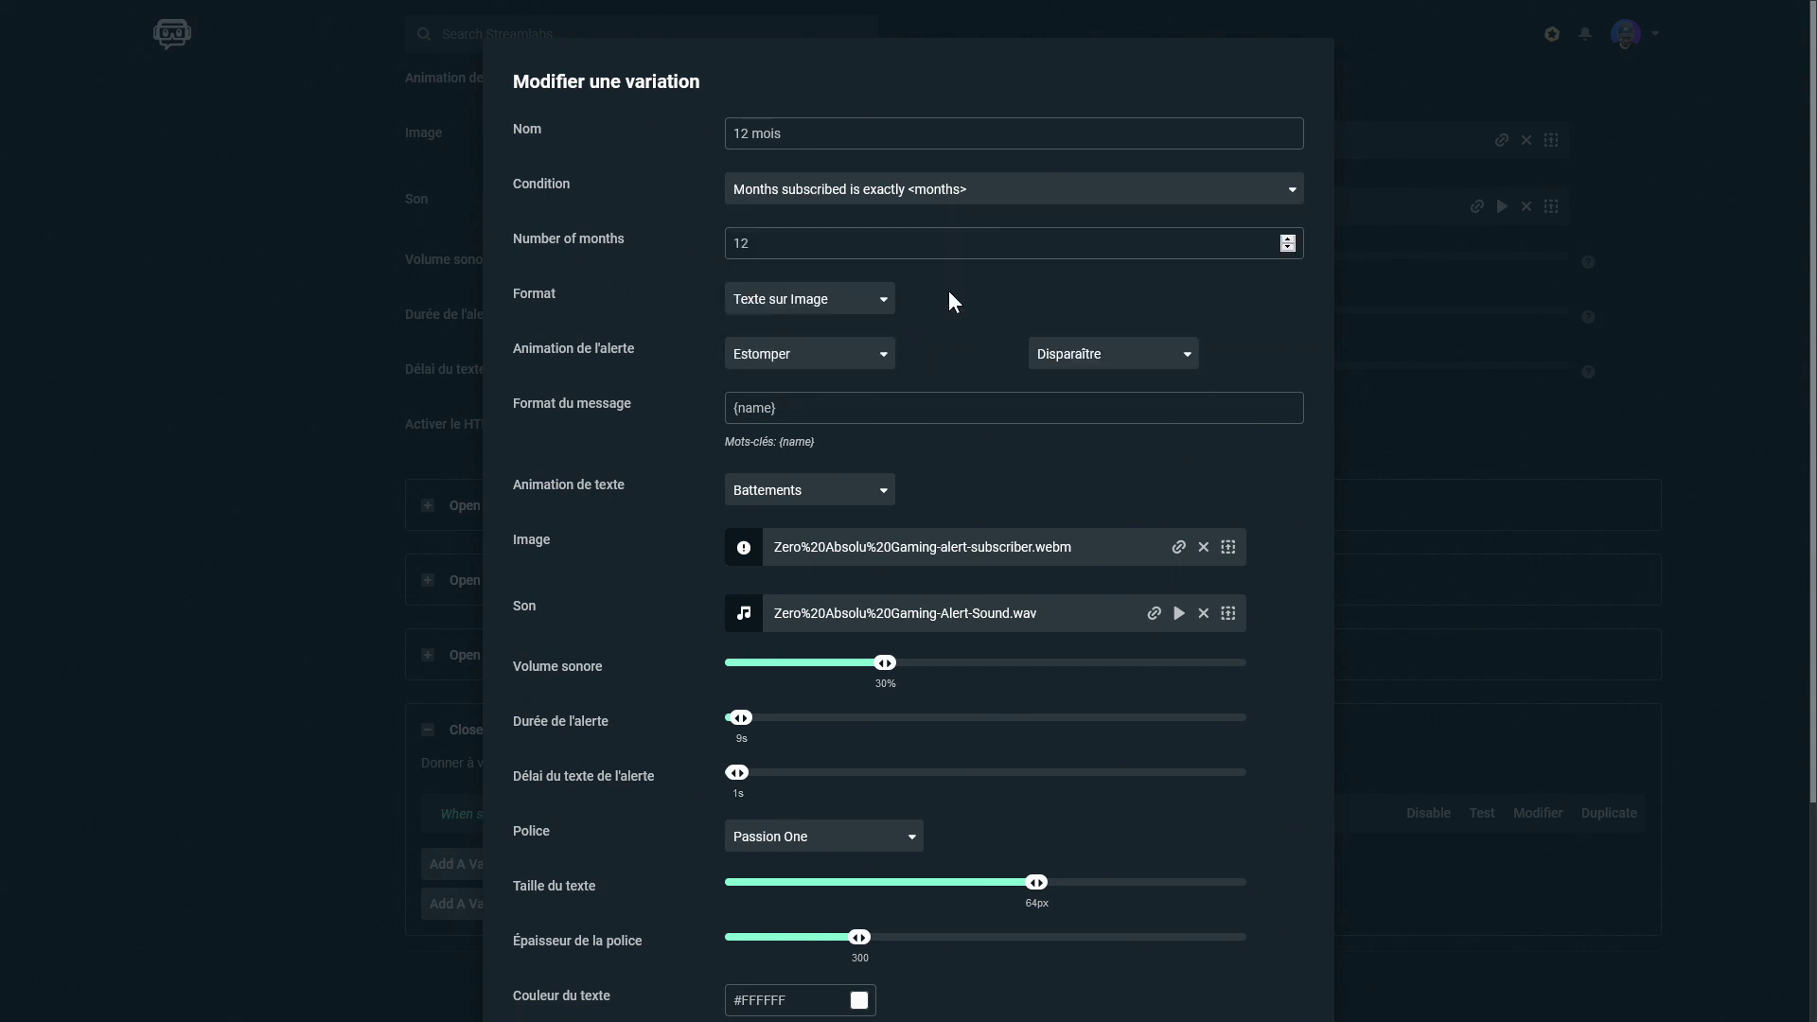
{"action": "left_click_drag", "start_coordinate": [790, 248], "coordinate": [712, 286]}
Step: Upload Zero-Absolu-Gaming-alert-special-subscriber.webm from the Animated-Alerts folder and set it as the 12 mois variation's image
{"action": "scroll", "coordinate": [569, 416], "scroll_direction": "down", "scroll_amount": 1}
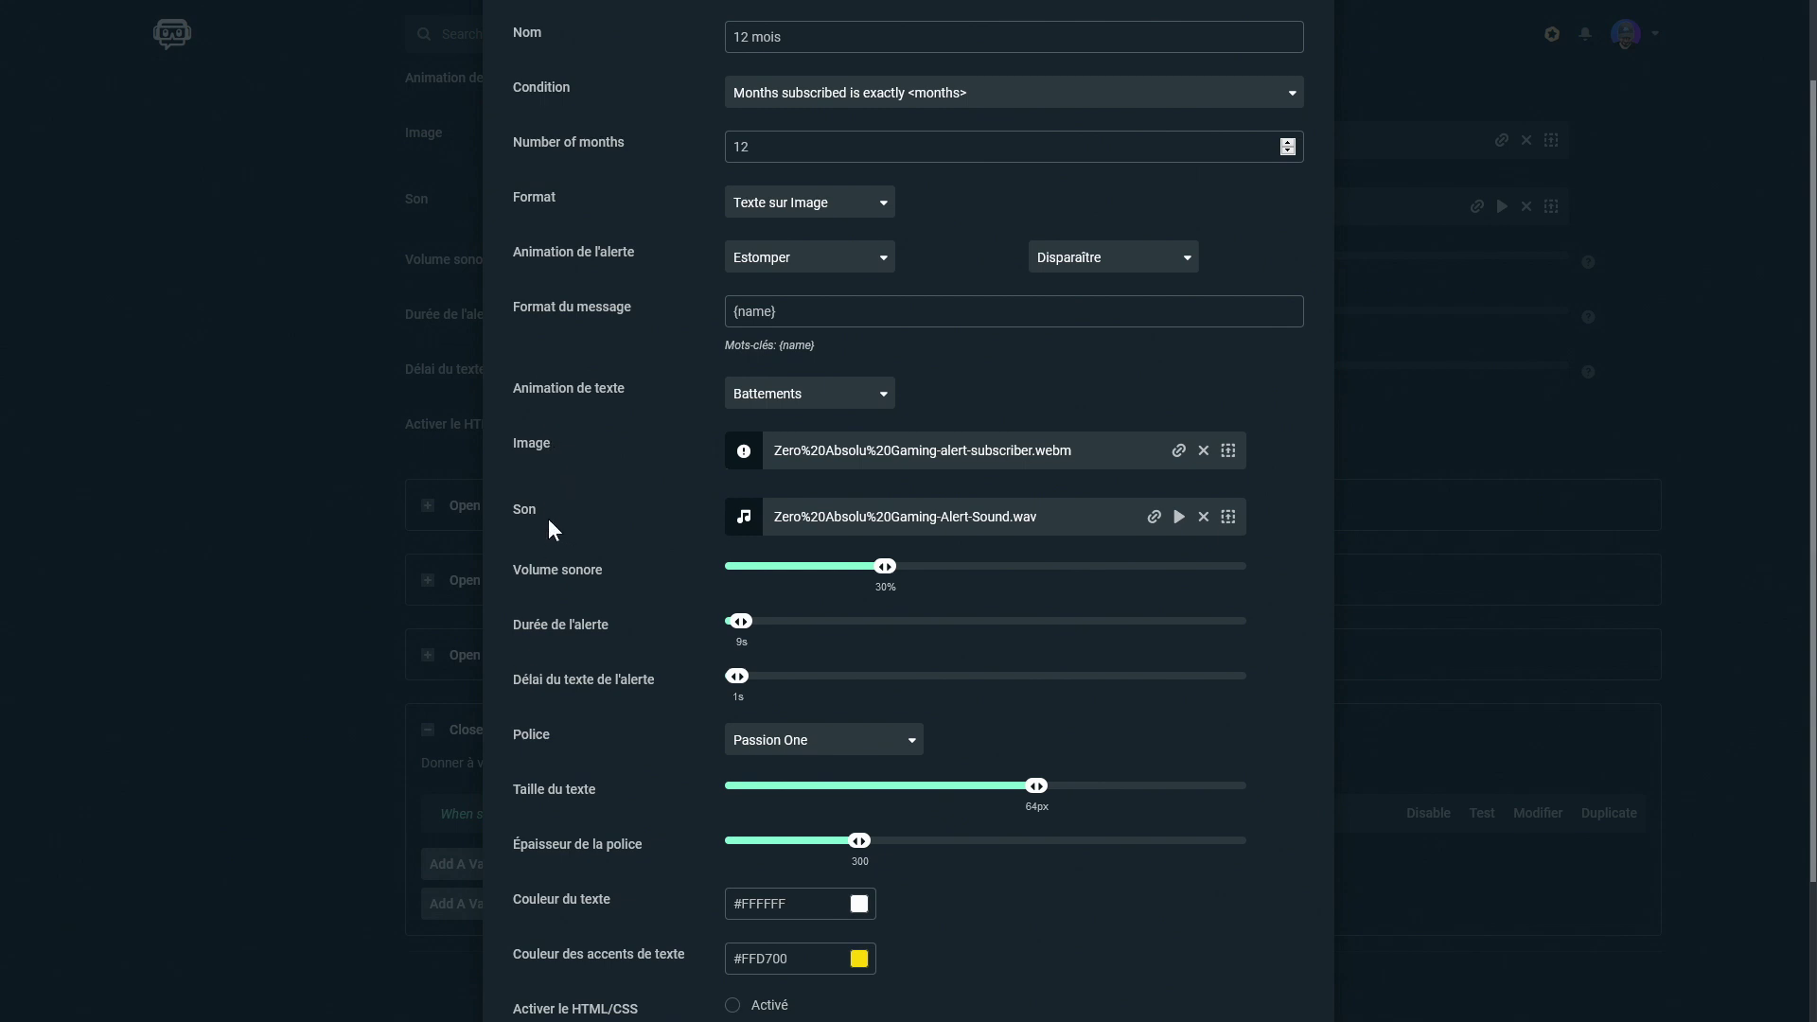
{"action": "left_click", "coordinate": [1228, 450]}
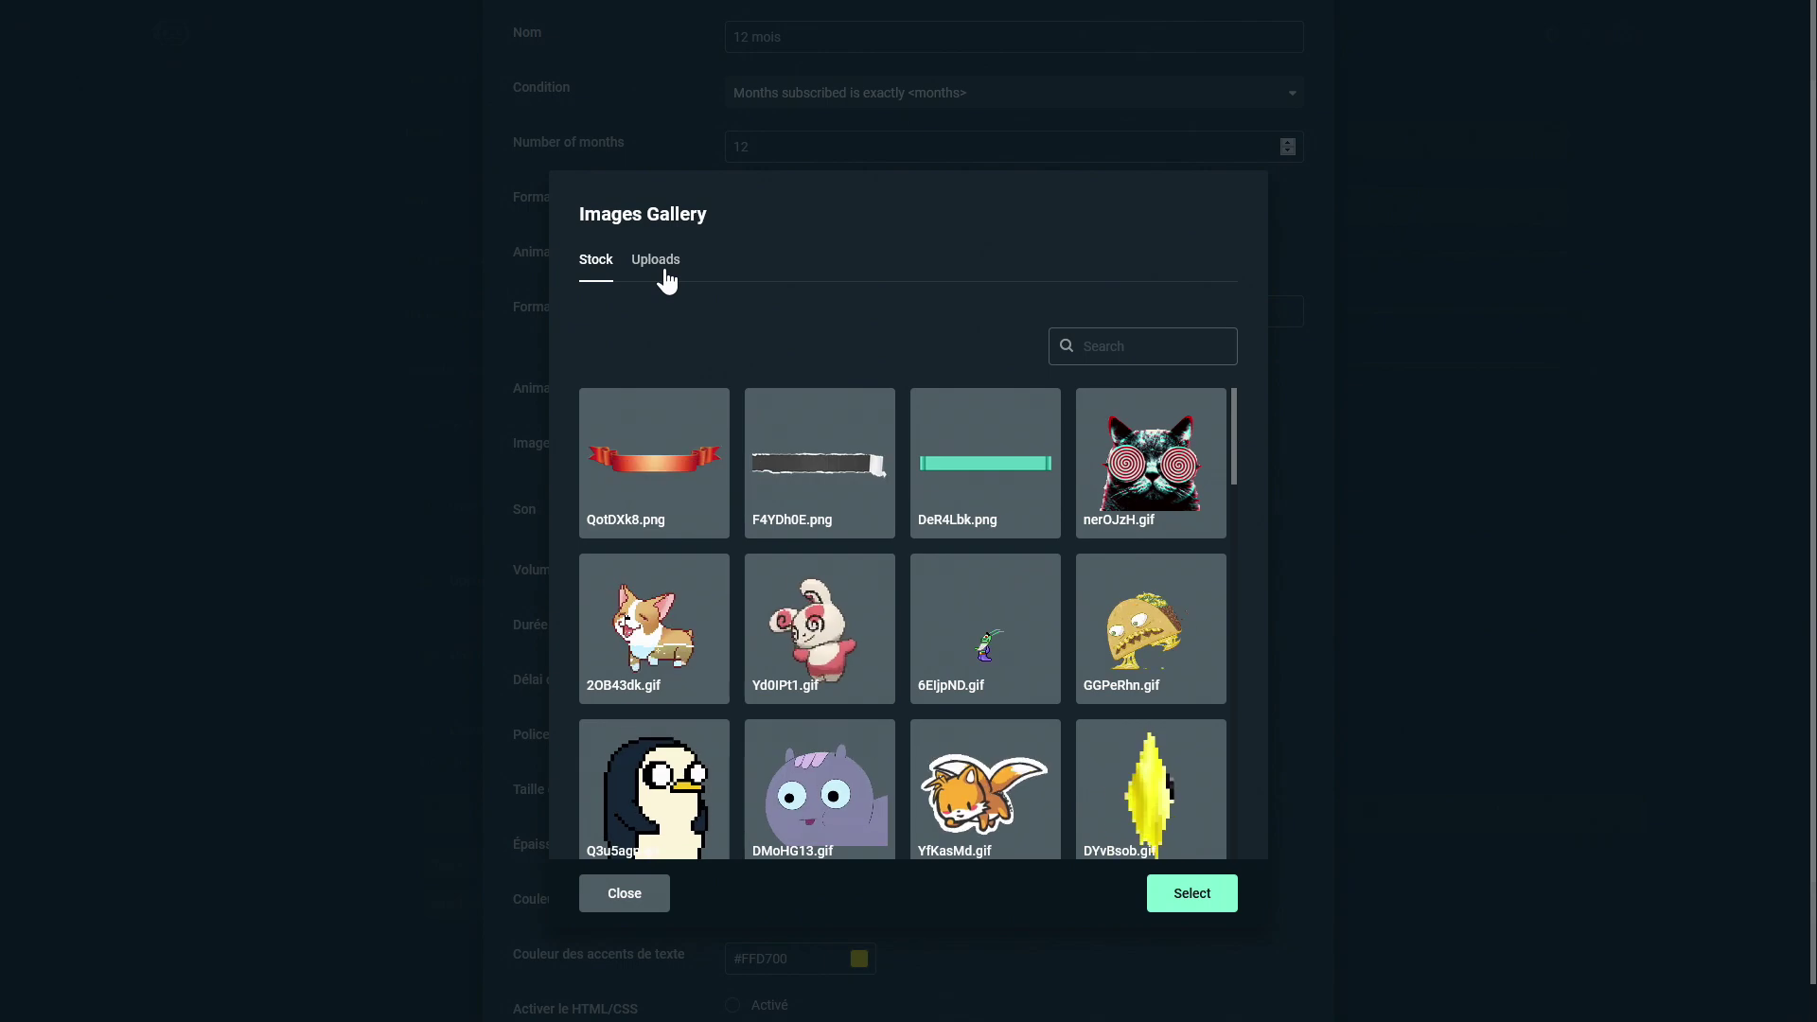
{"action": "left_click", "coordinate": [665, 274]}
{"action": "left_click", "coordinate": [831, 413]}
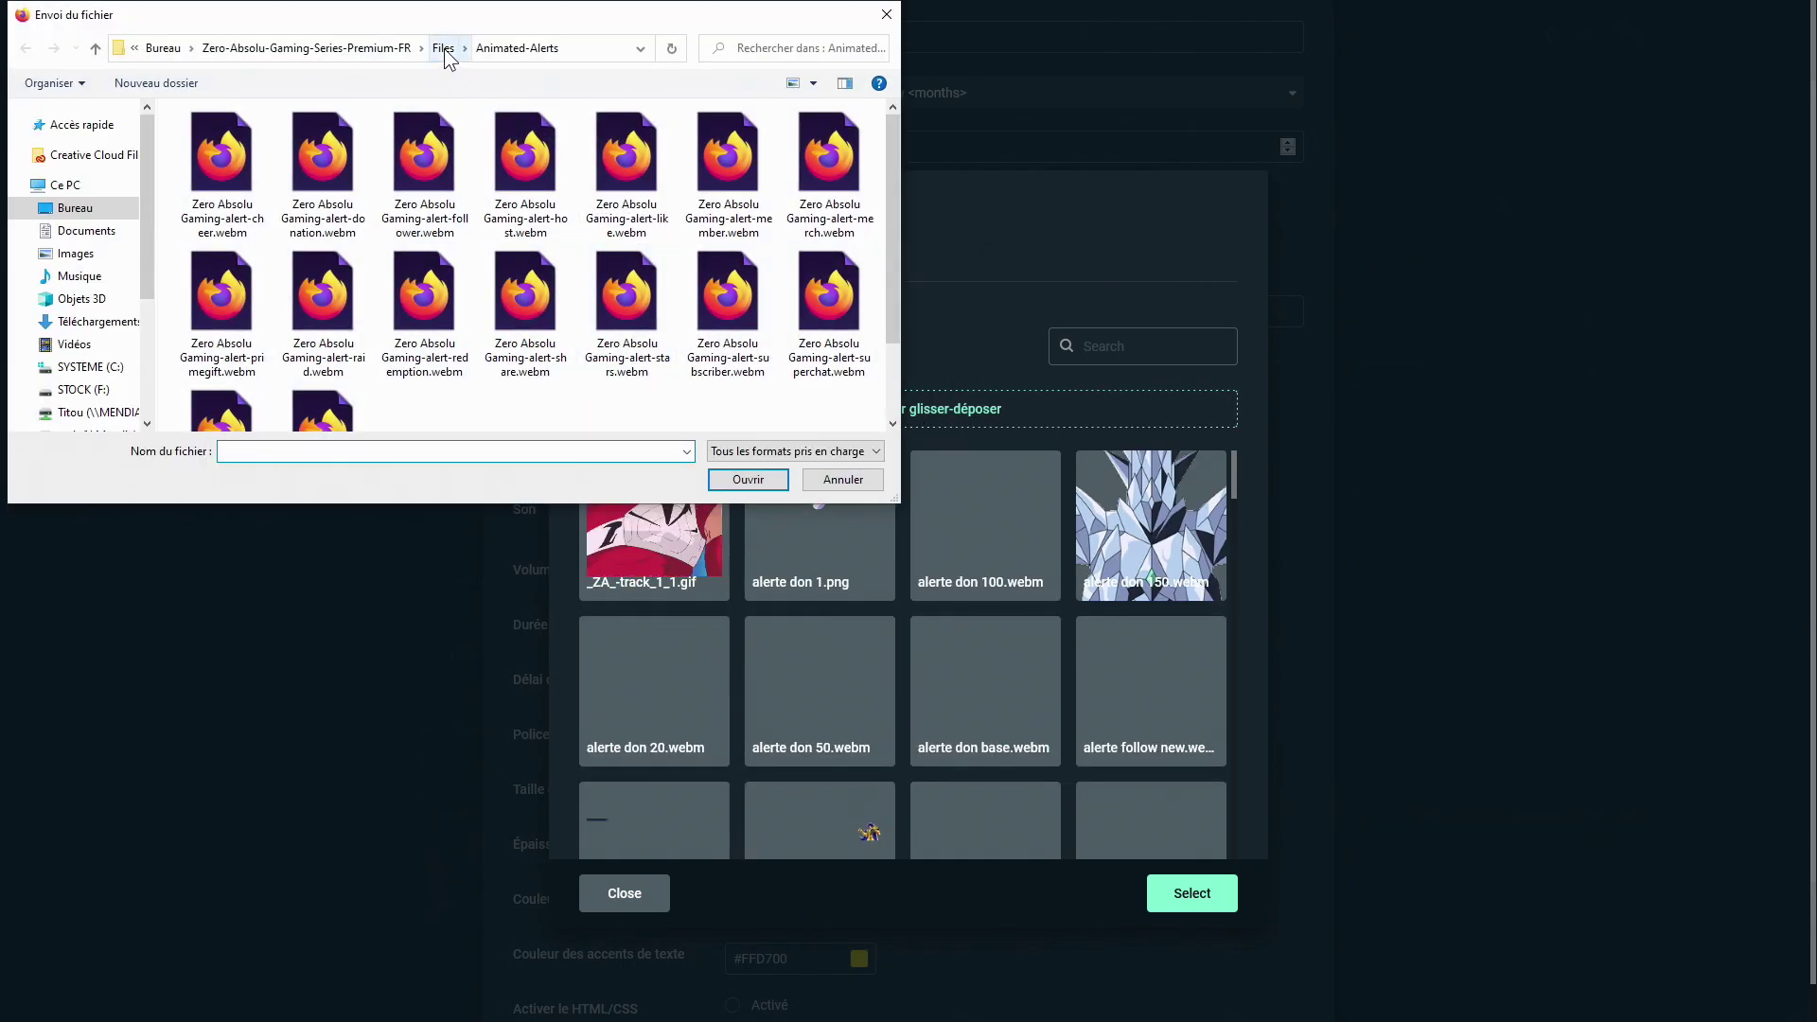
{"action": "left_click", "coordinate": [445, 49]}
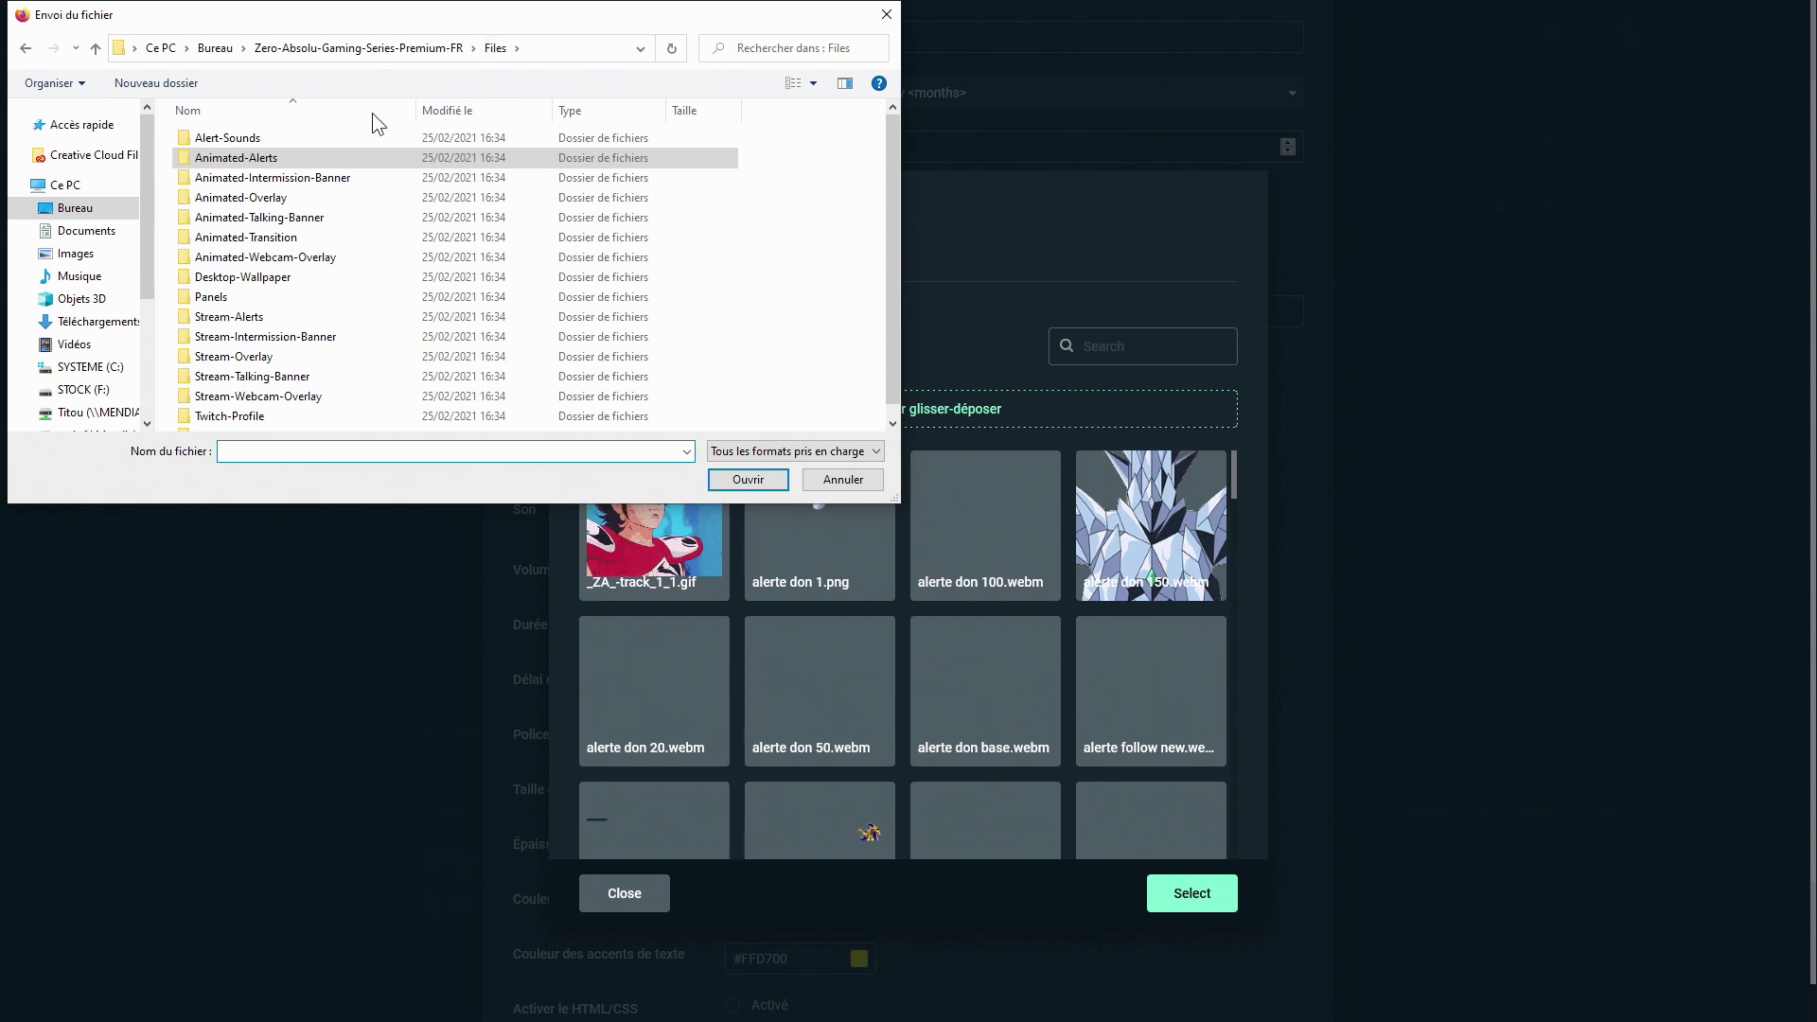
{"action": "double_click", "coordinate": [253, 161]}
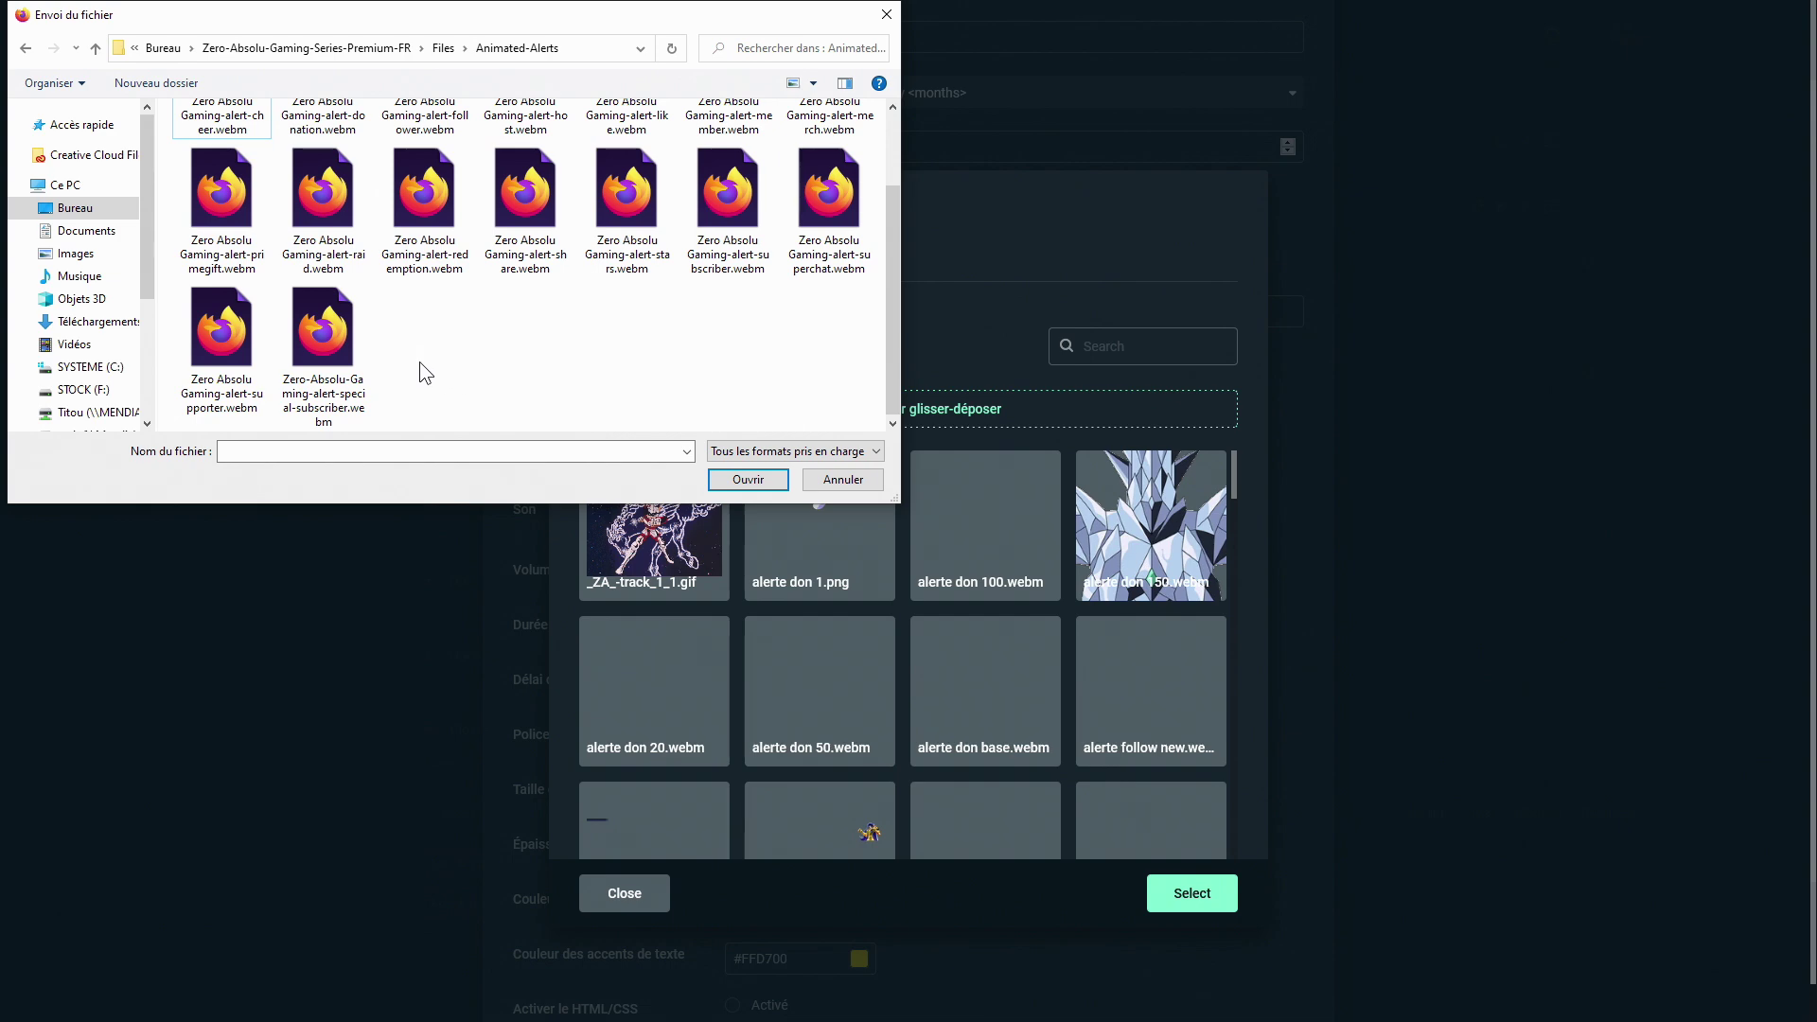
{"action": "double_click", "coordinate": [324, 355]}
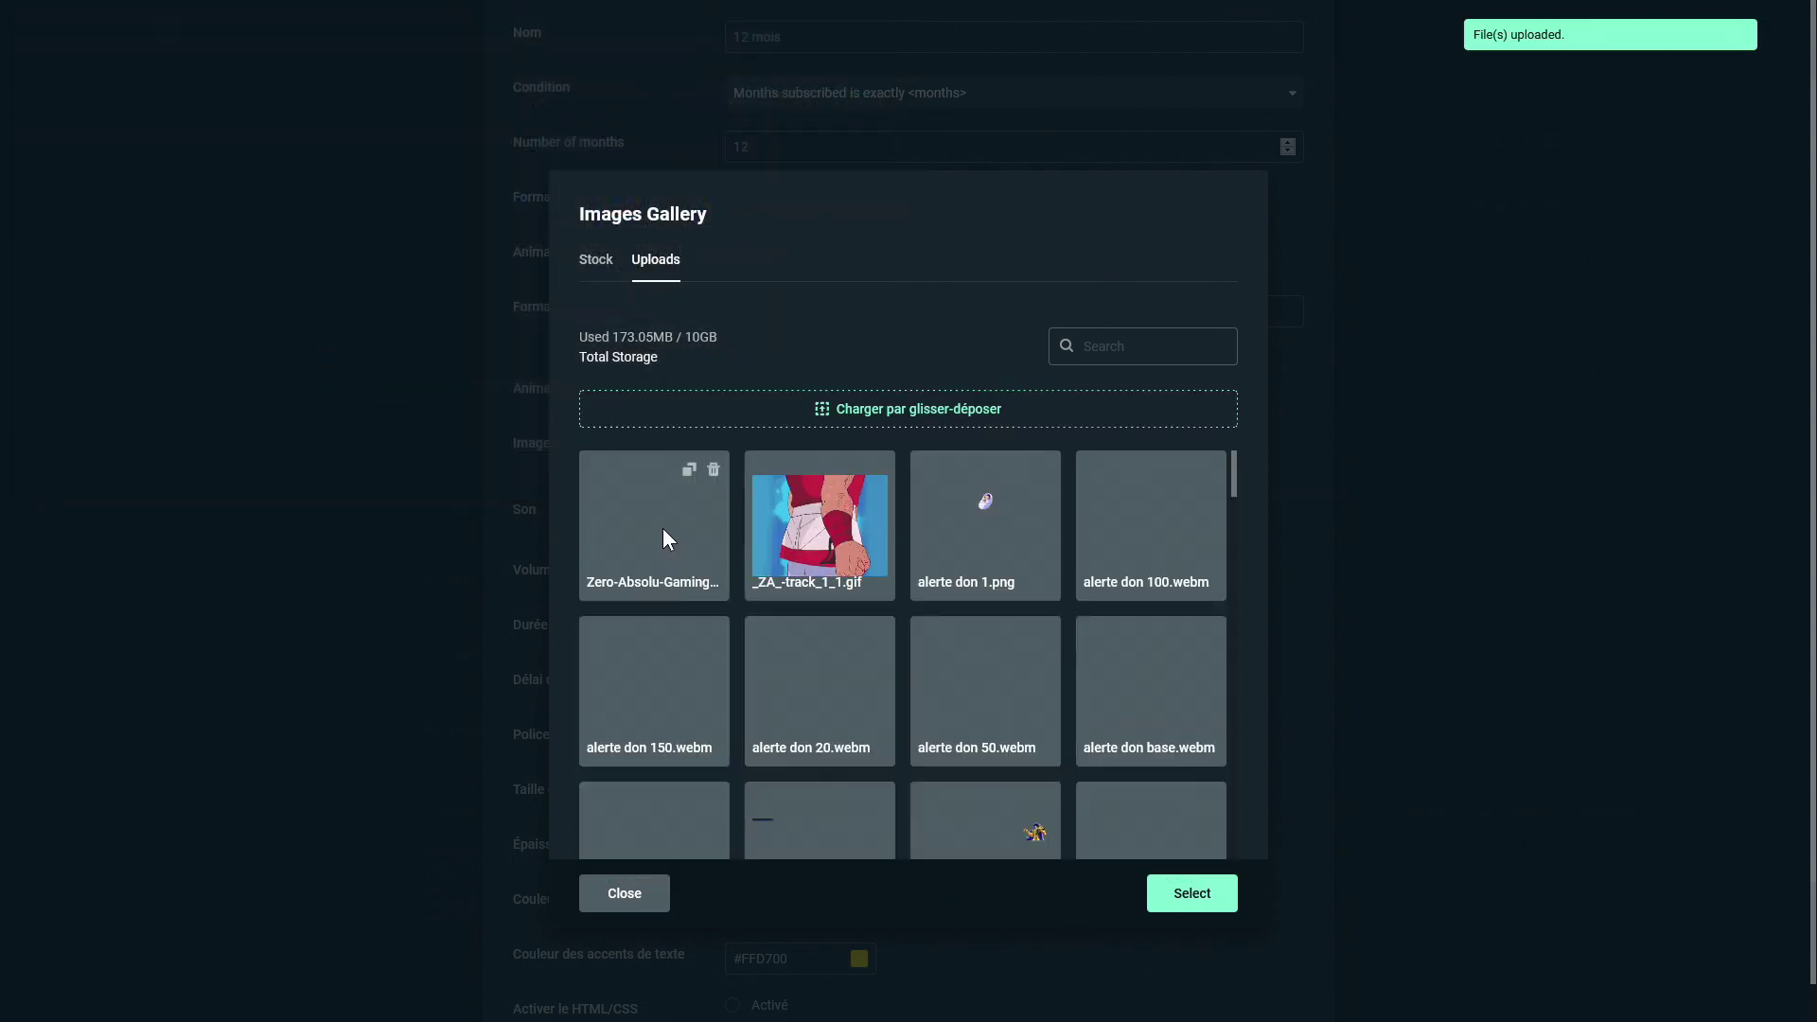
{"action": "left_click", "coordinate": [662, 529]}
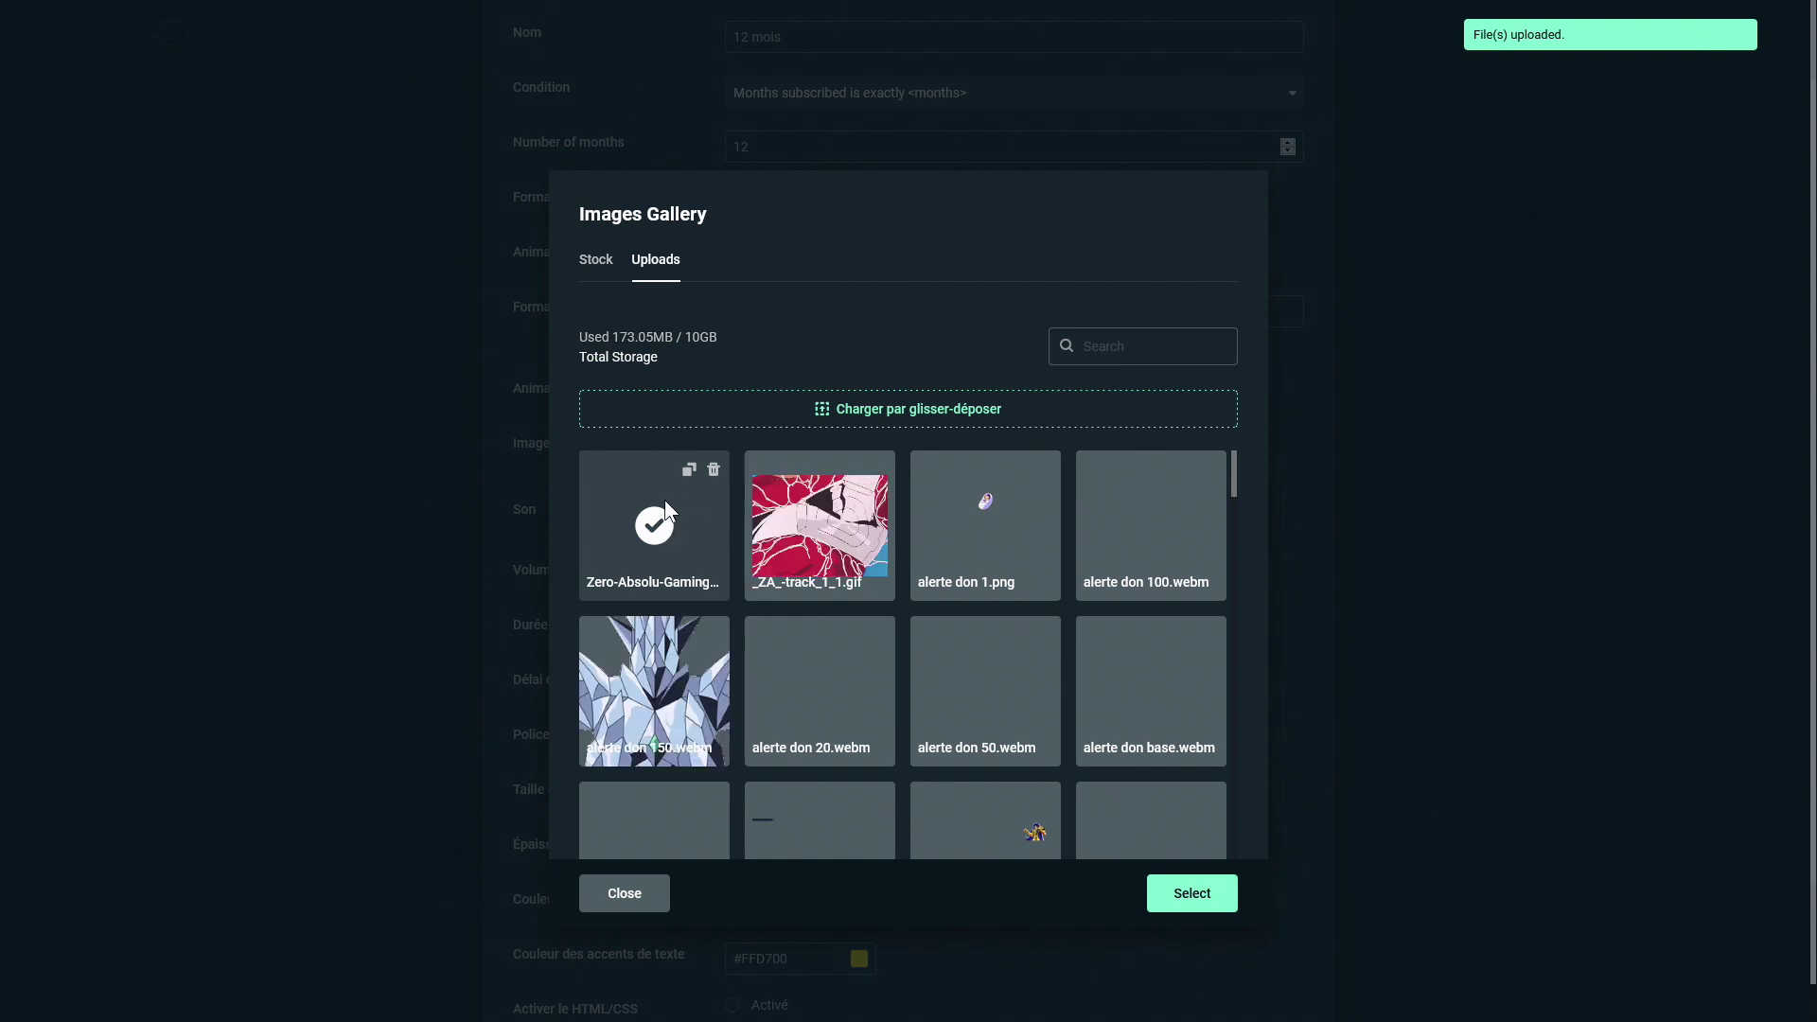
{"action": "left_click", "coordinate": [1190, 895]}
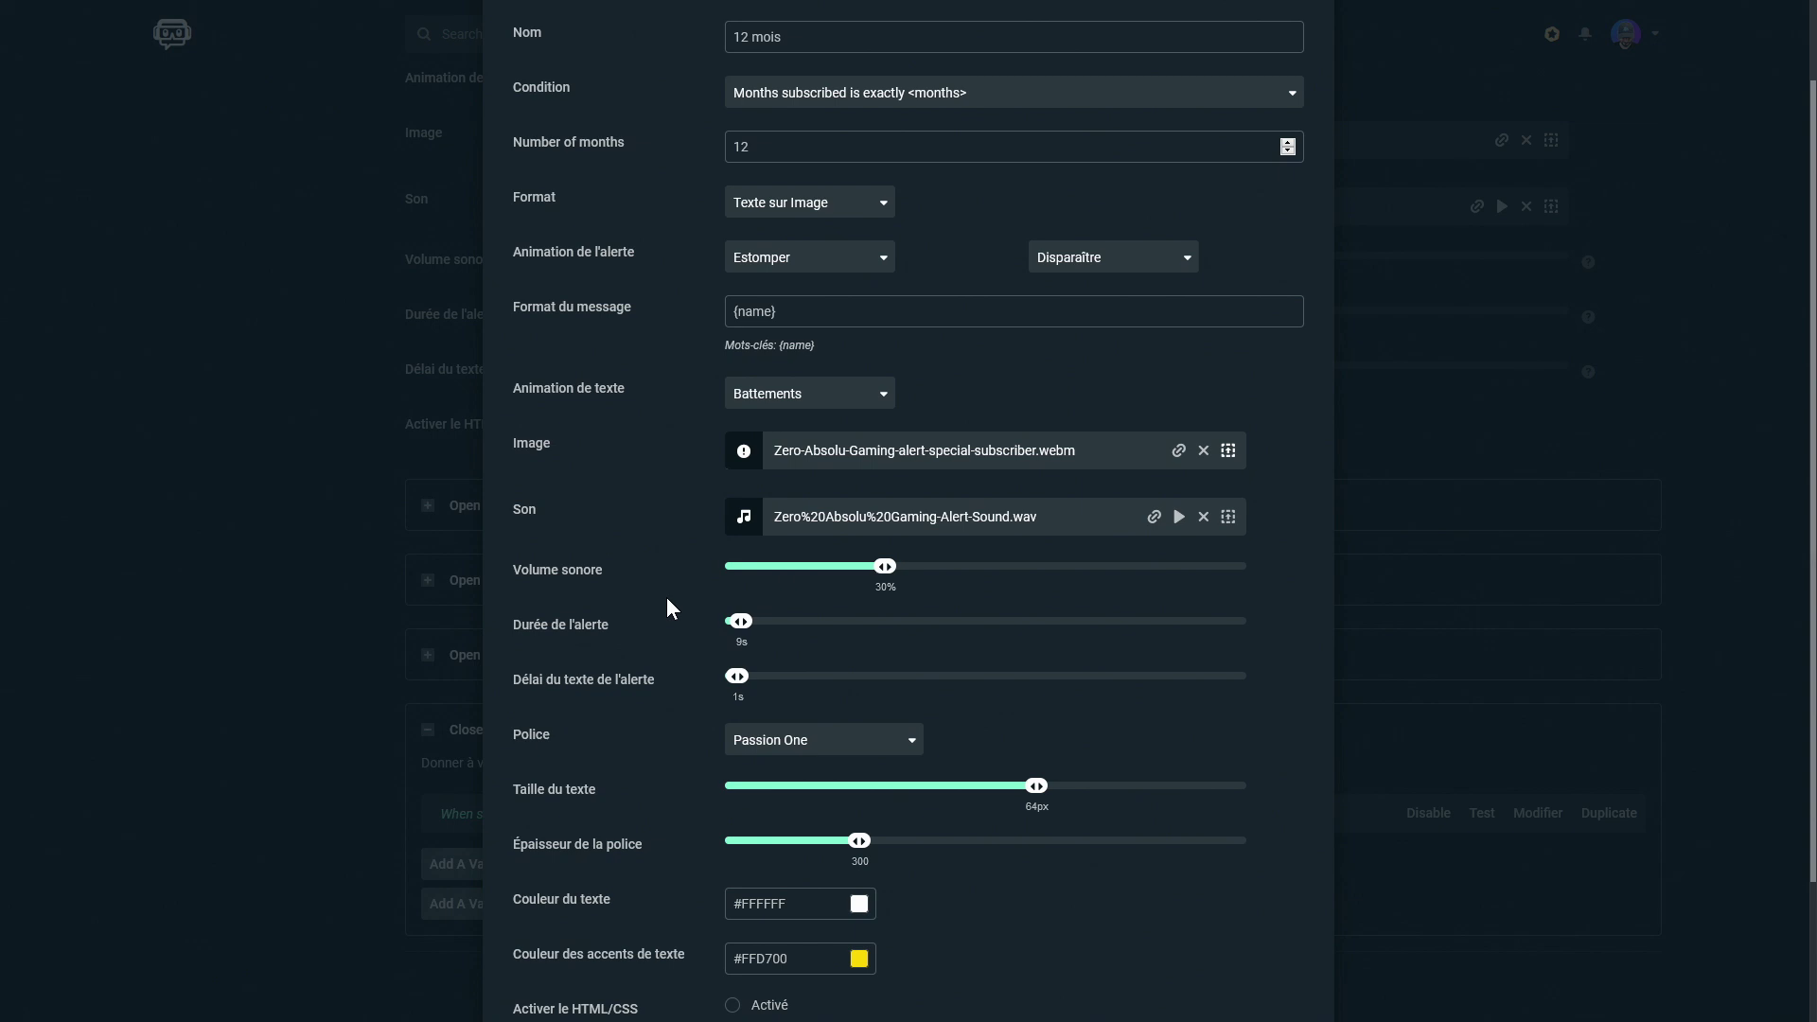
Step: Save the 12 mois variation and the subscriber alert settings, and send a test of the variation
{"action": "scroll", "coordinate": [666, 606], "scroll_direction": "down", "scroll_amount": 3}
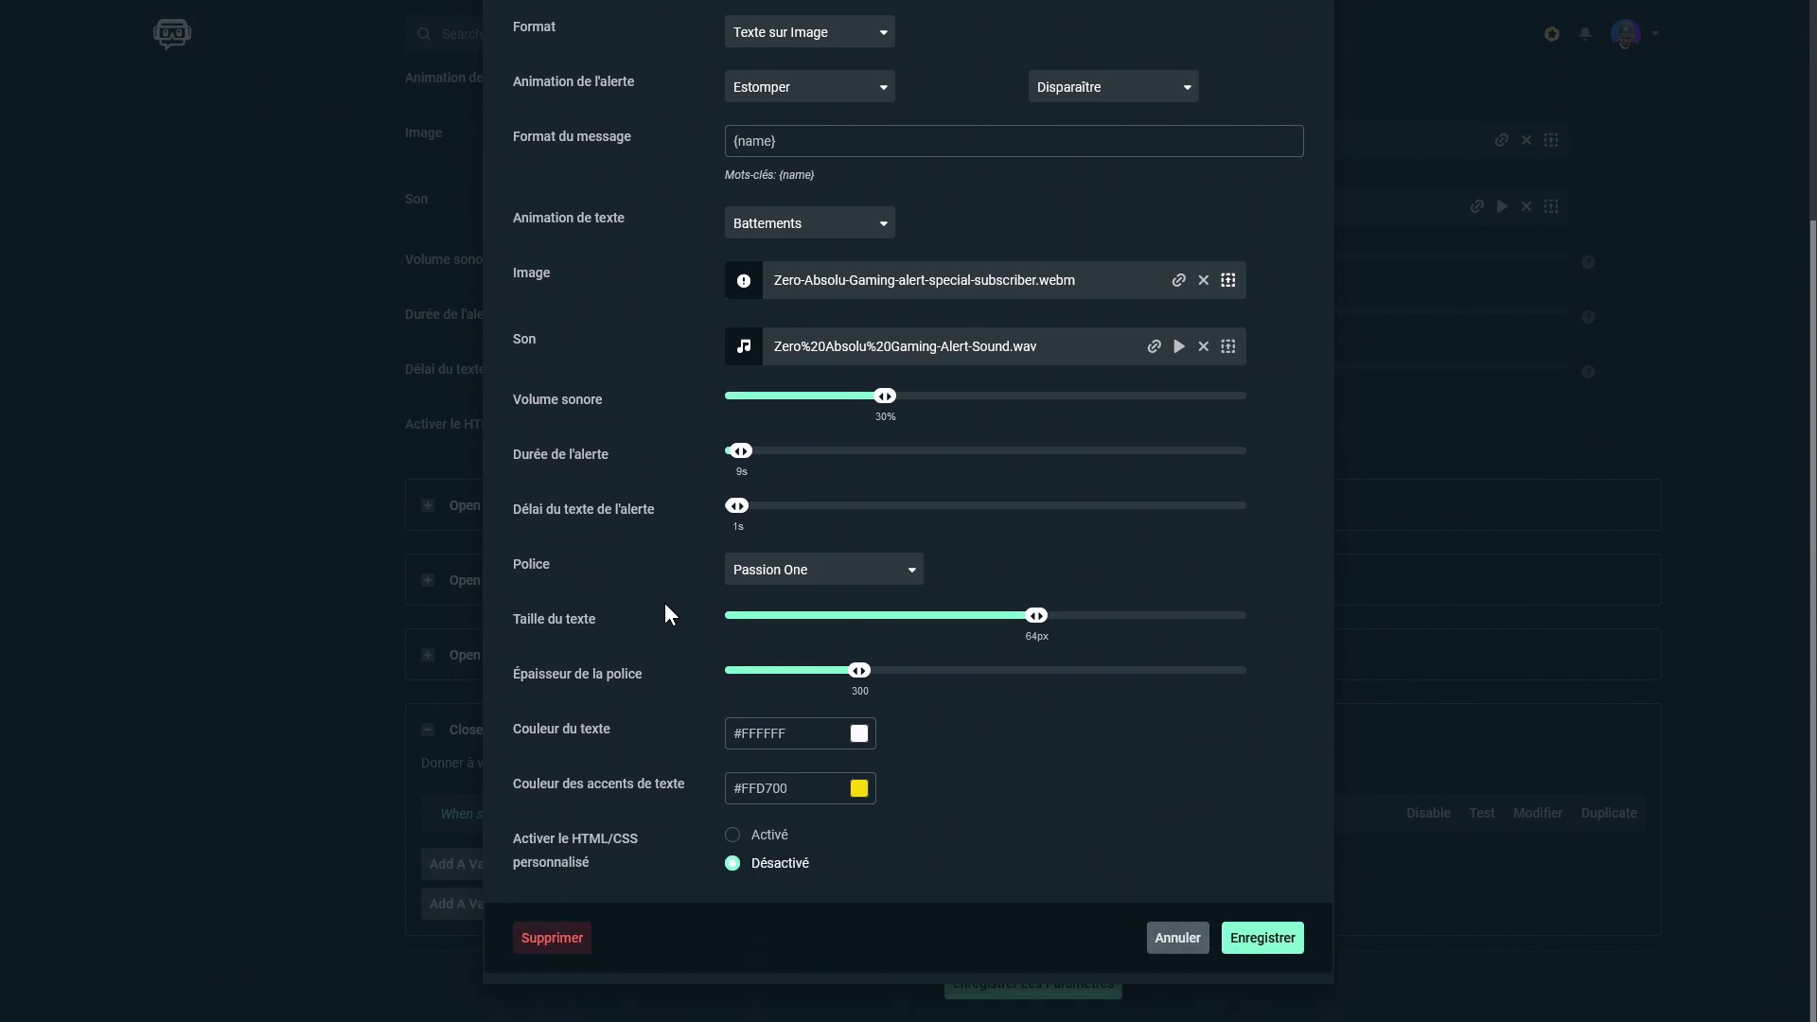
{"action": "left_click", "coordinate": [1262, 938]}
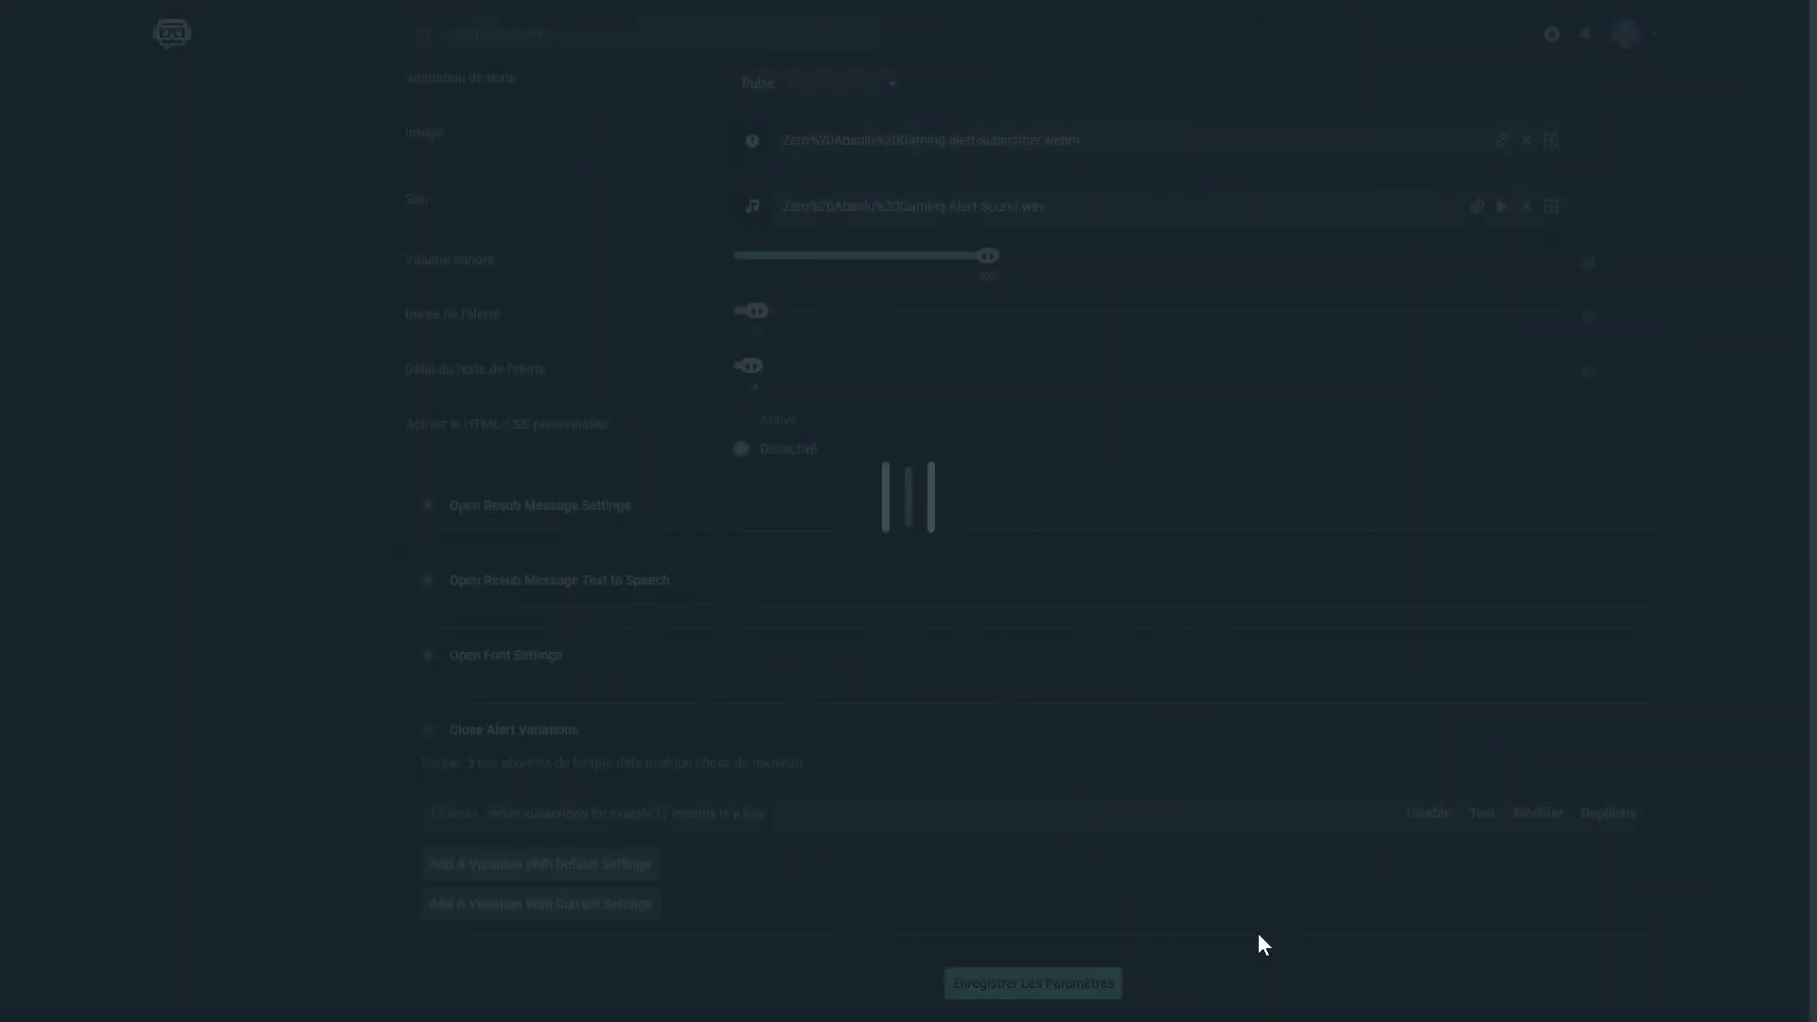
{"action": "left_click", "coordinate": [1041, 985]}
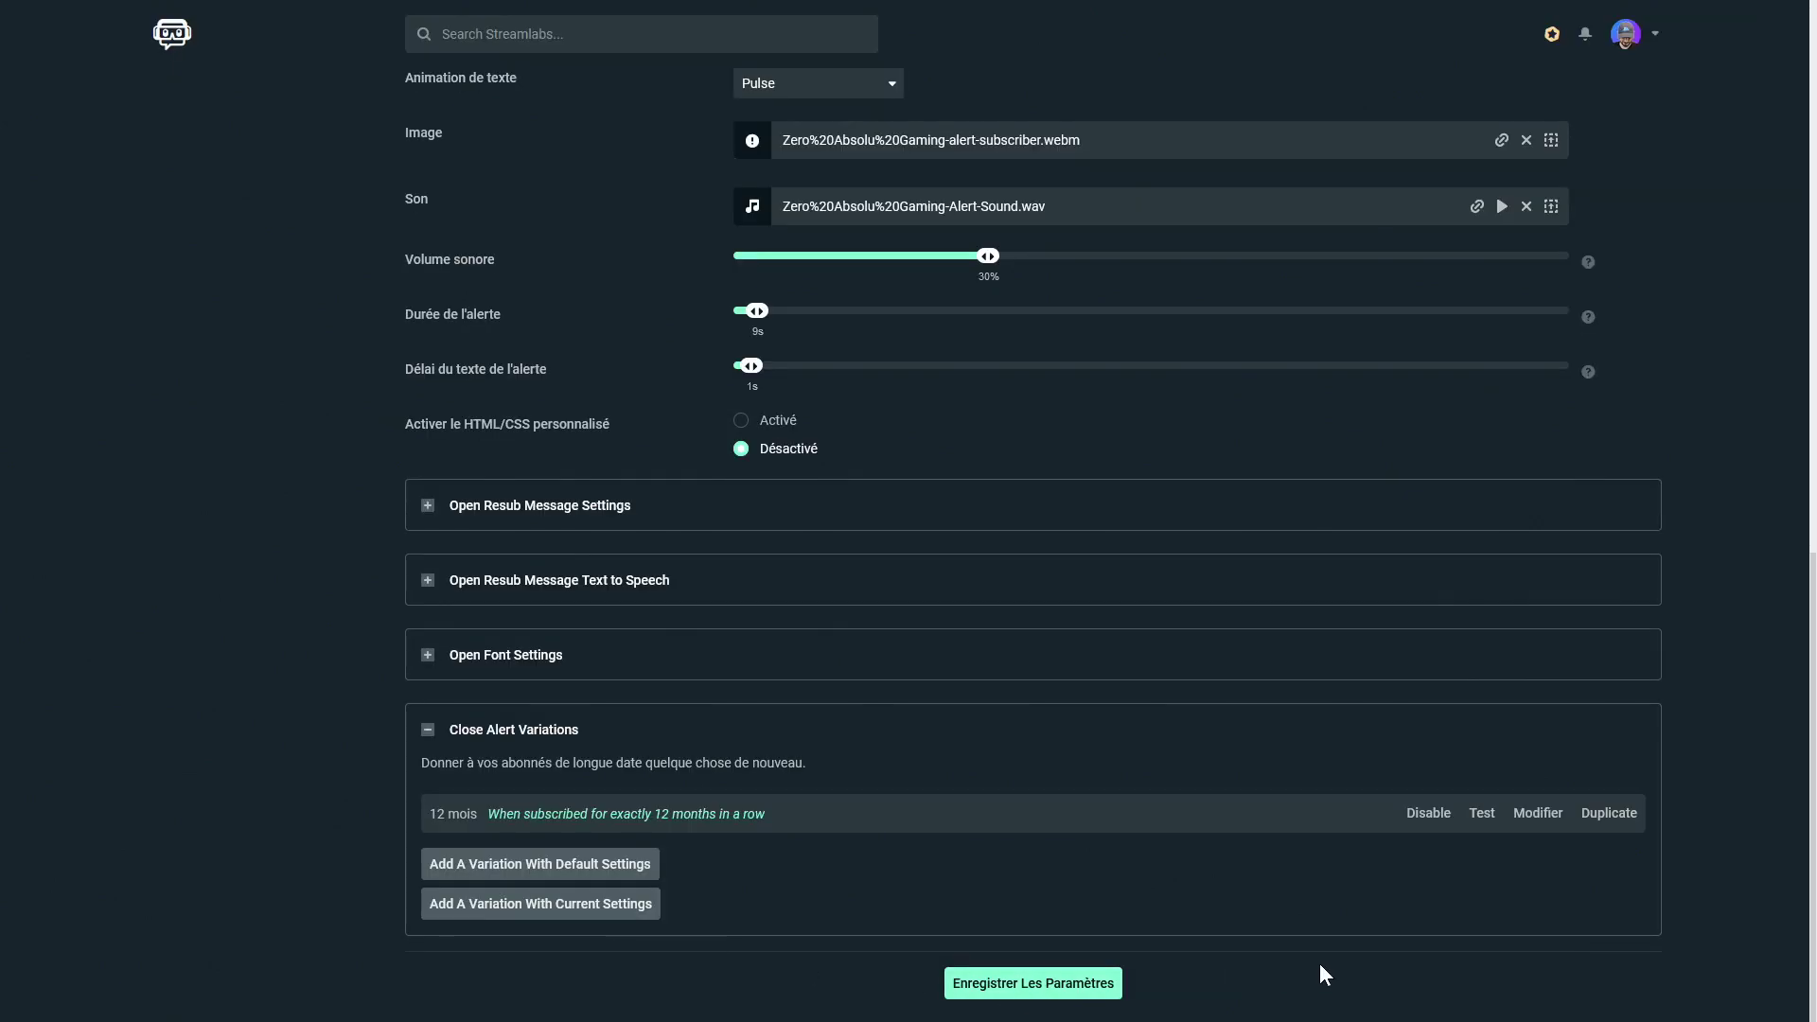
{"action": "left_click", "coordinate": [1484, 816]}
Step: Add <br><br><br><br> before {name} in the 12 mois variation's message format, save the settings and test the alert in OBS
{"action": "left_click", "coordinate": [1538, 814]}
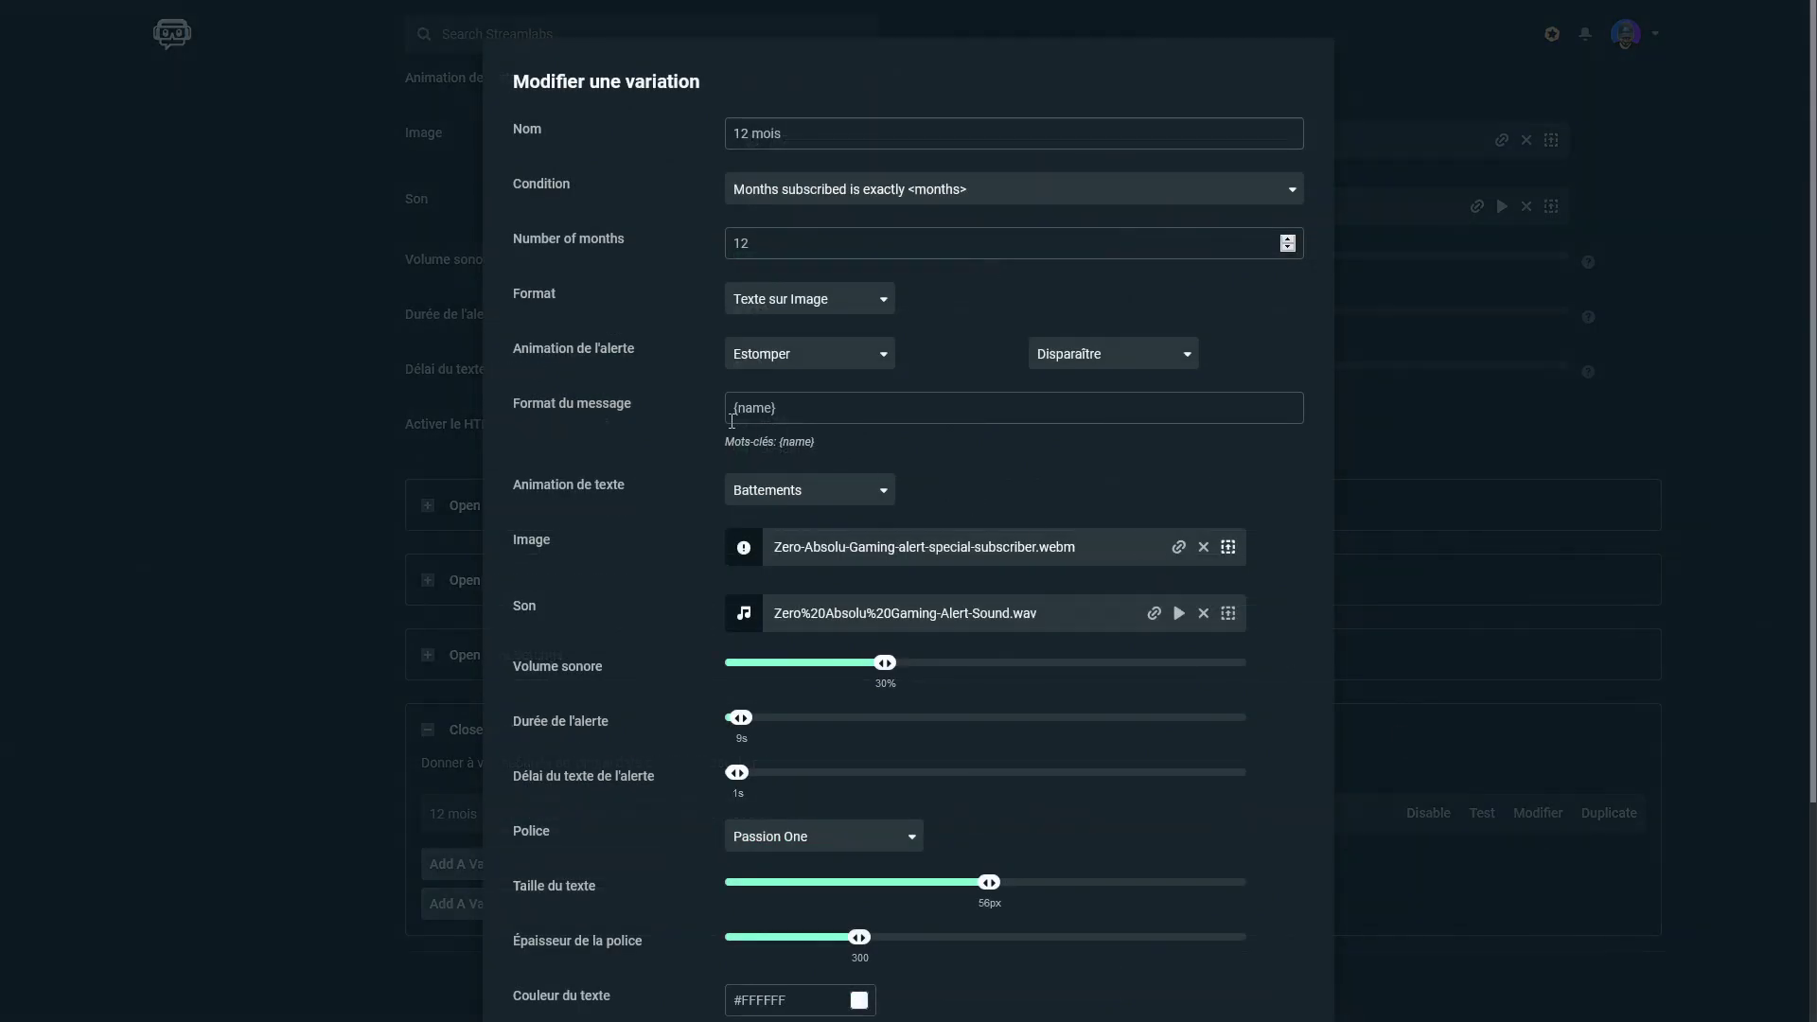
{"action": "type", "text": "<br><br><br><br>"}
{"action": "scroll", "coordinate": [706, 492], "scroll_direction": "down", "scroll_amount": 3}
{"action": "left_click", "coordinate": [1264, 941]}
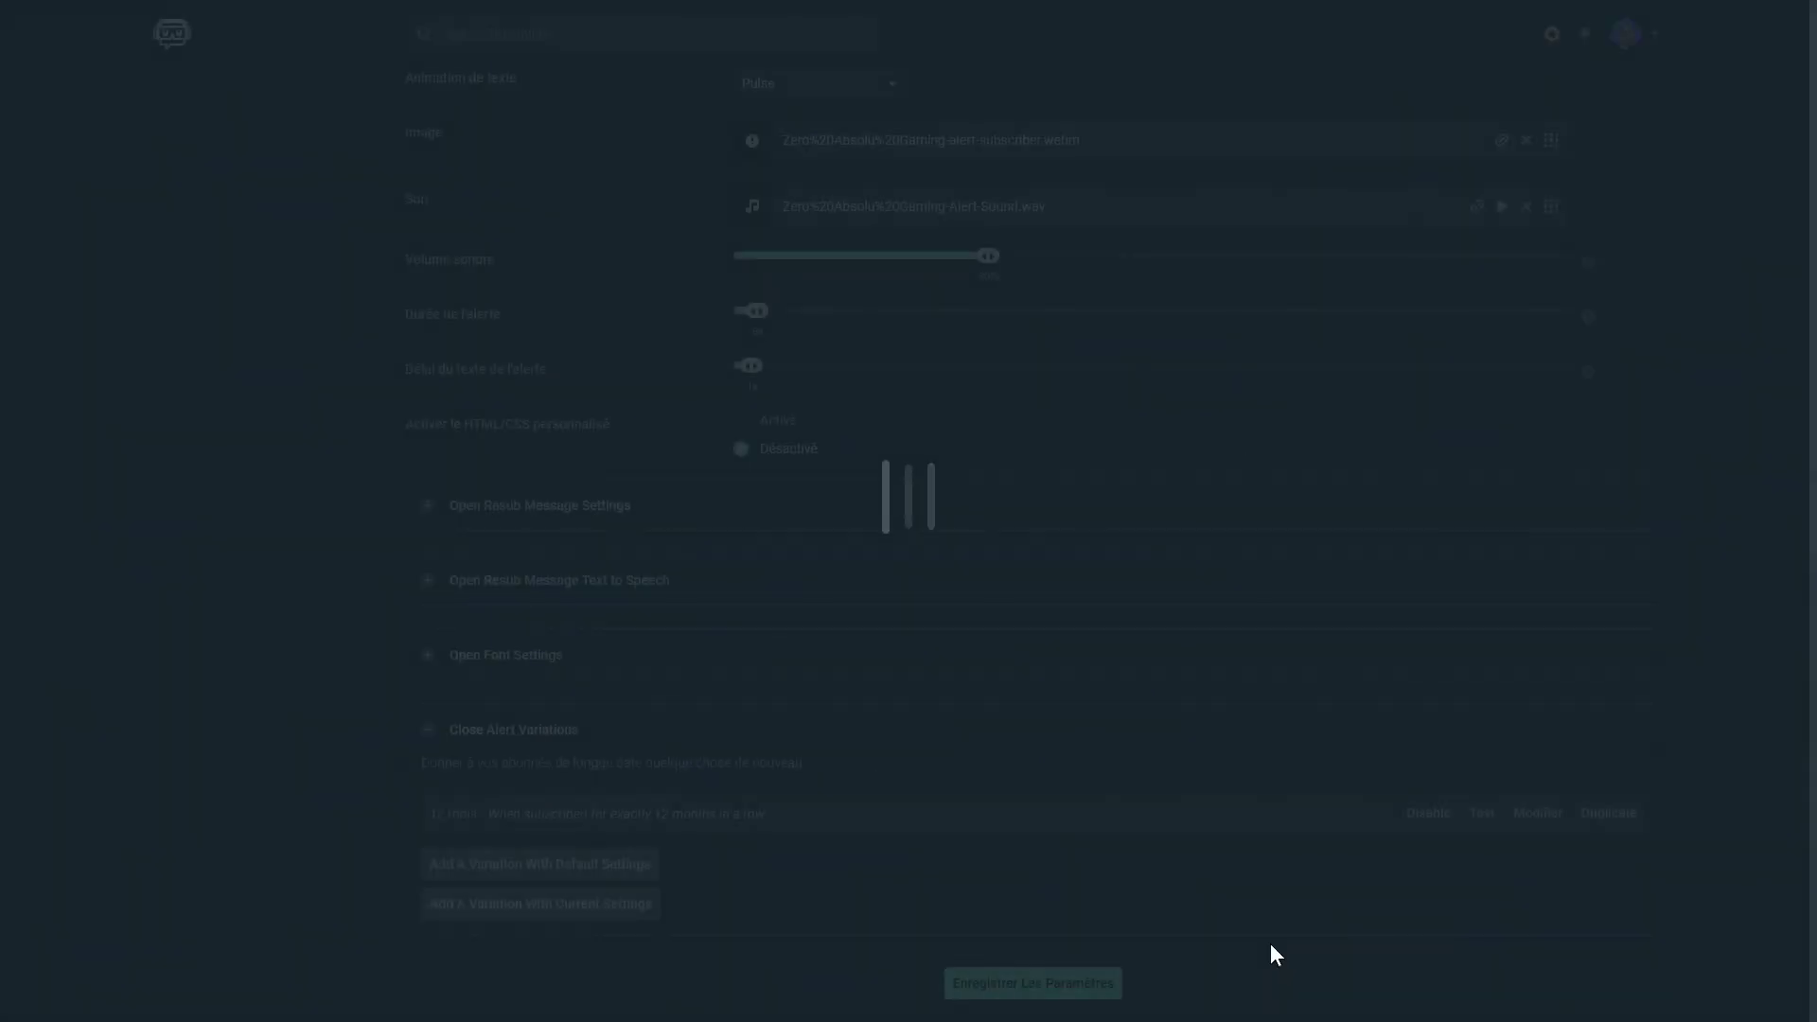
{"action": "left_click", "coordinate": [1021, 980]}
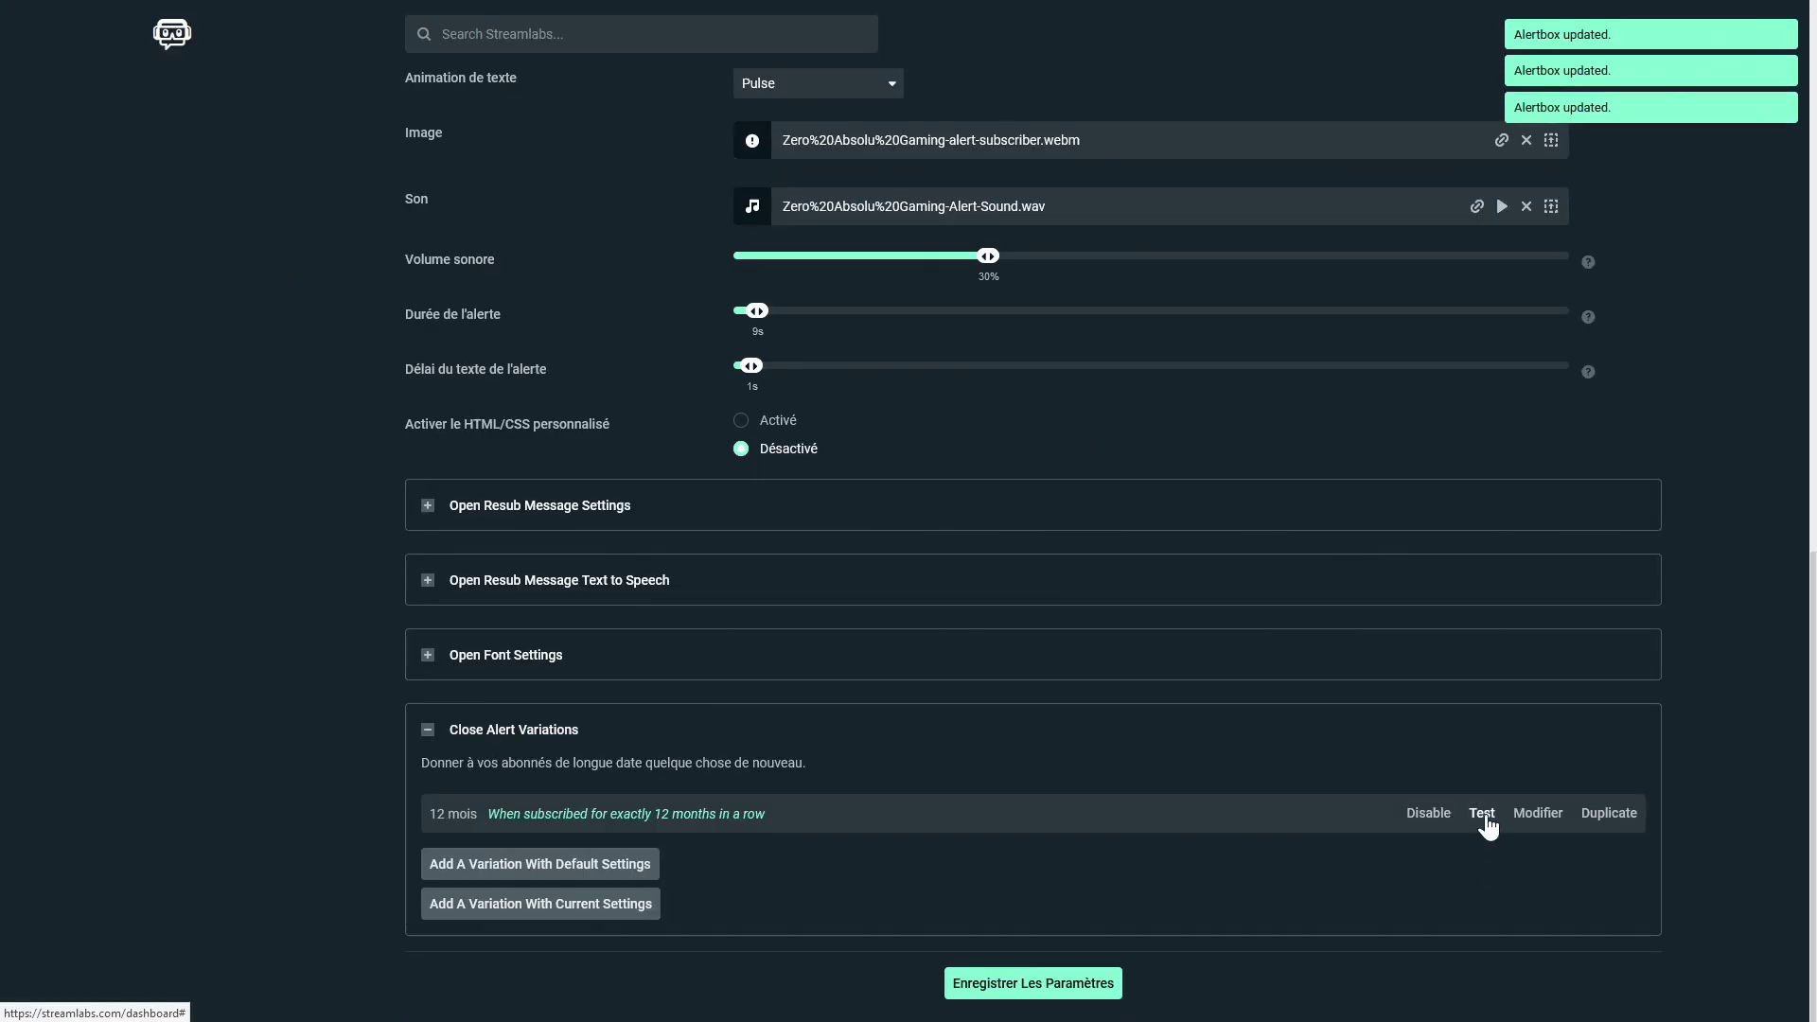
{"action": "left_click", "coordinate": [1482, 814]}
{"action": "key", "text": "alt+Tab"}
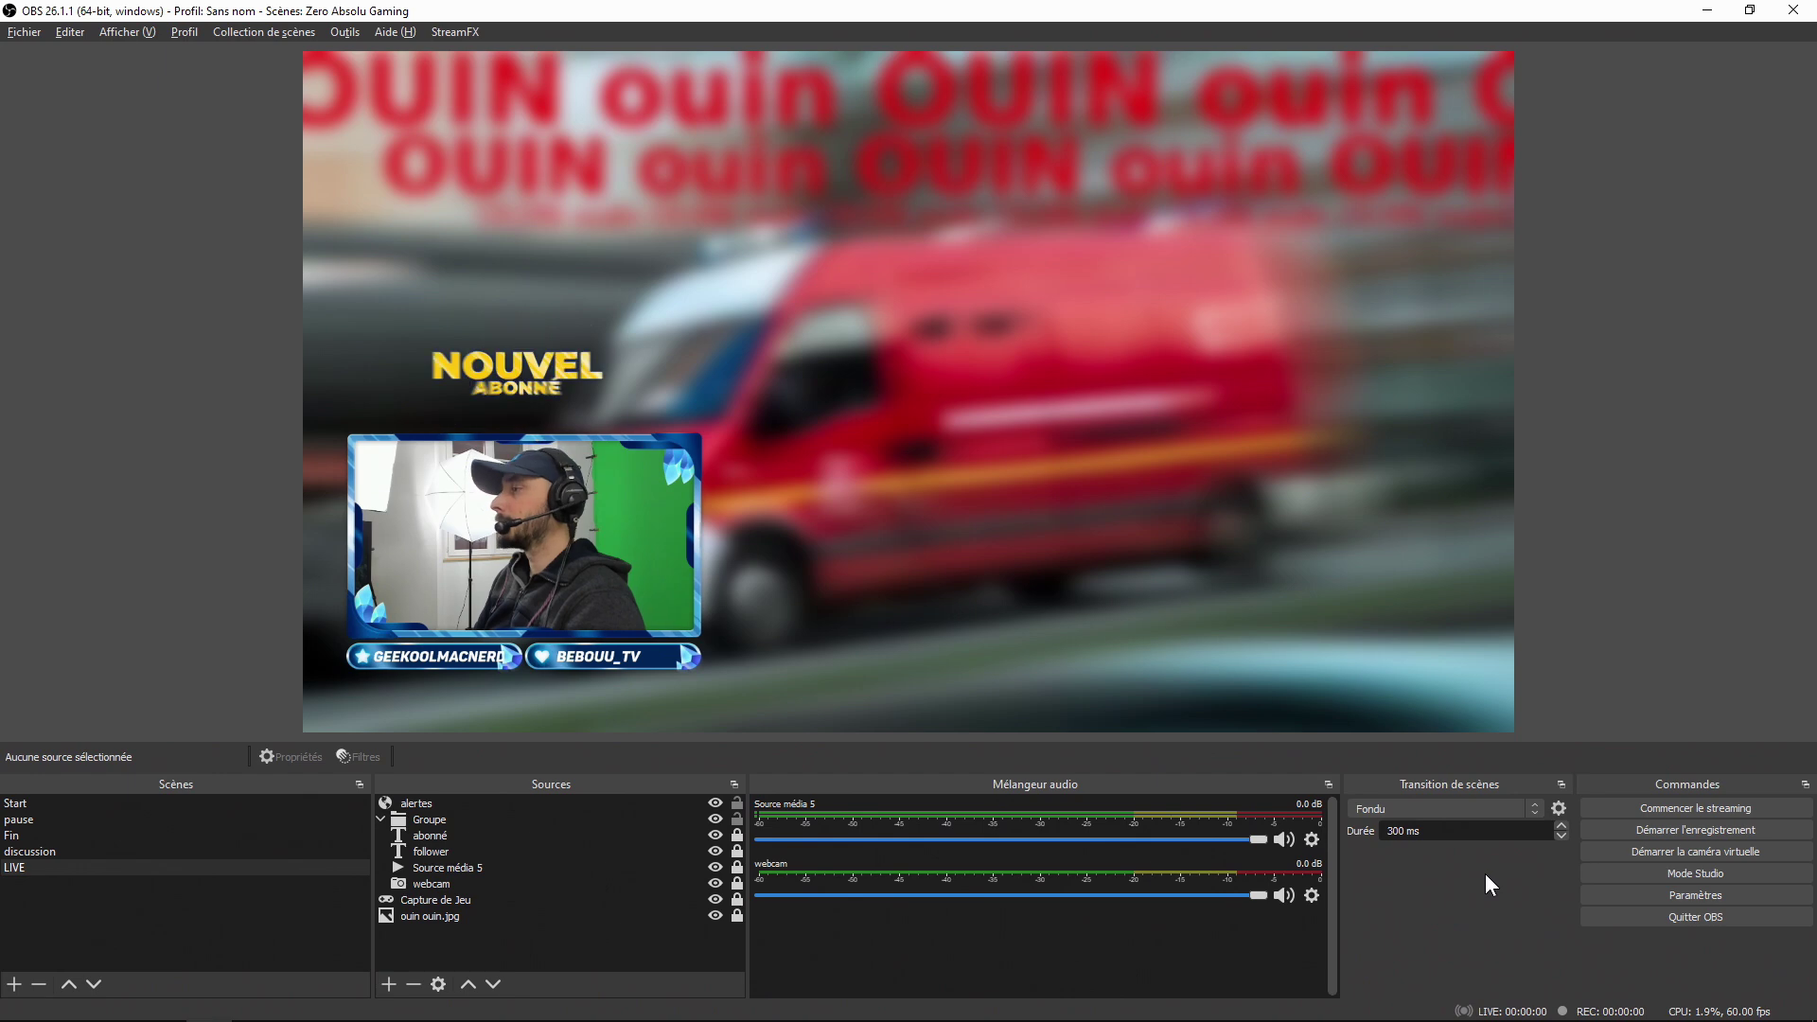